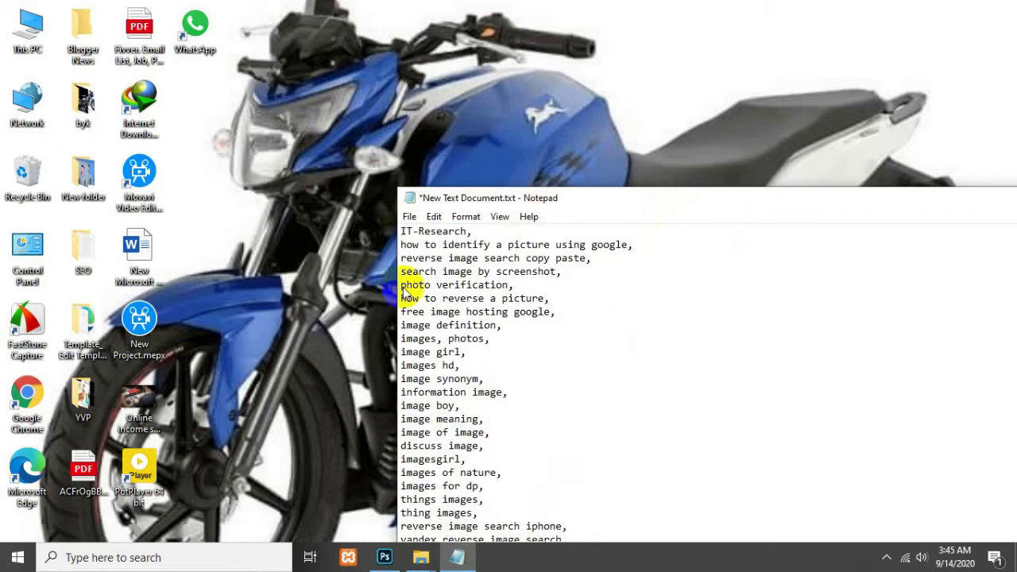
Close the open File Explorer windows and minimize the Notepad keyword document to clear the desktop
click(407, 559)
click(432, 482)
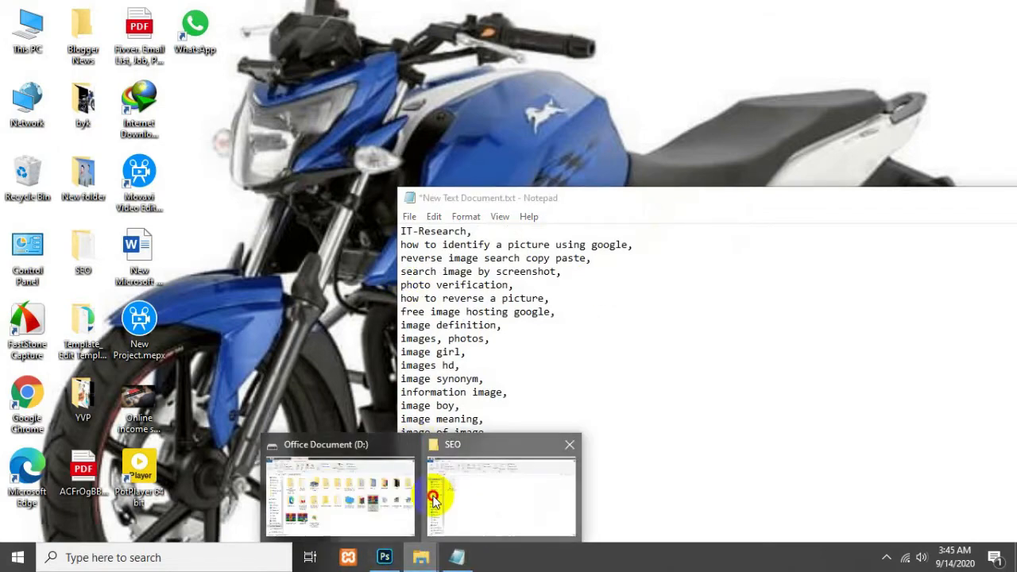
click(421, 559)
click(421, 559)
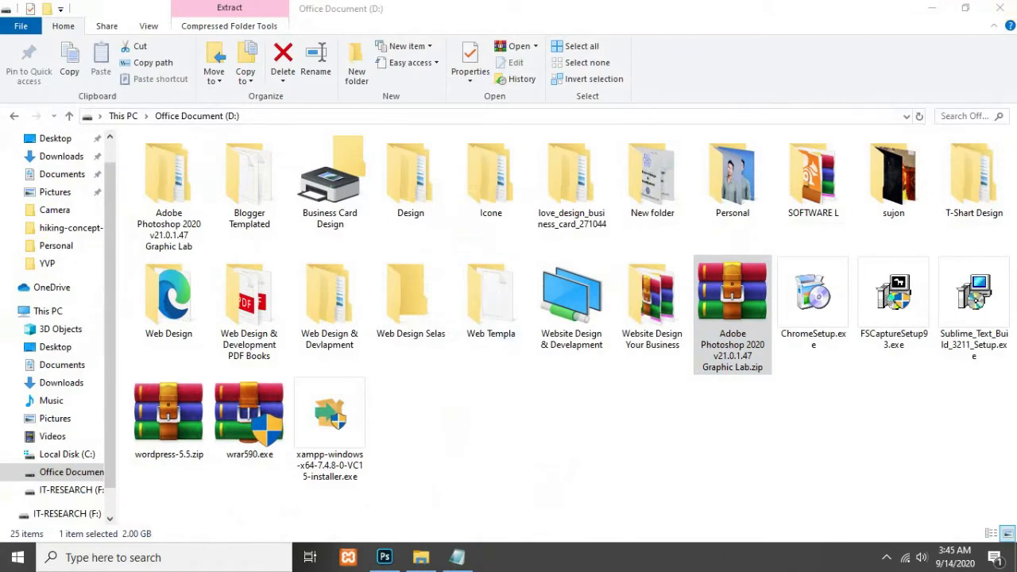
click(993, 9)
drag(878, 199, 584, 104)
click(767, 98)
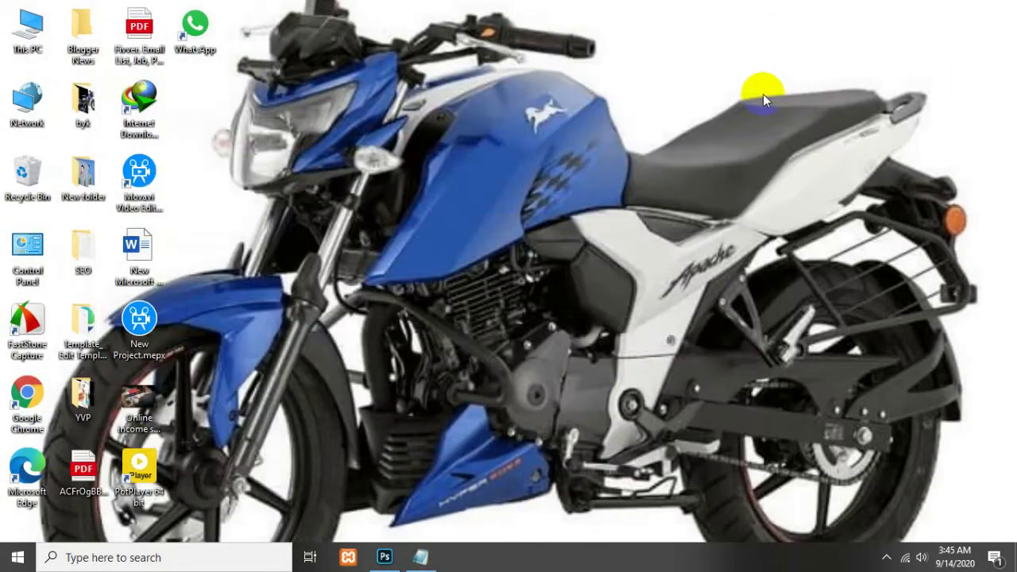
Switch to Google Chrome and open Blogger from the Google apps
double_click(4, 409)
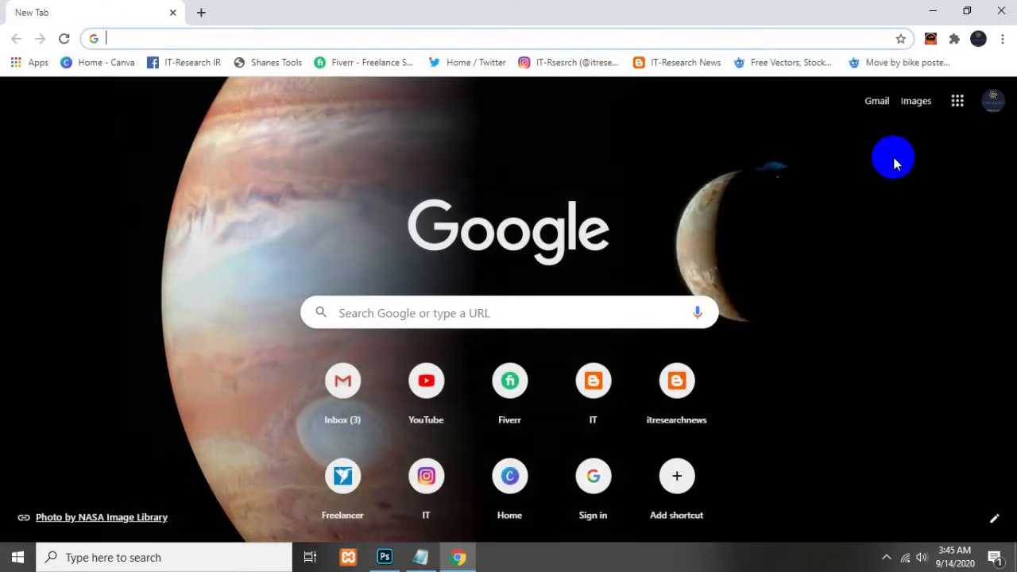
click(958, 101)
scroll(818, 334, down, 3)
click(819, 338)
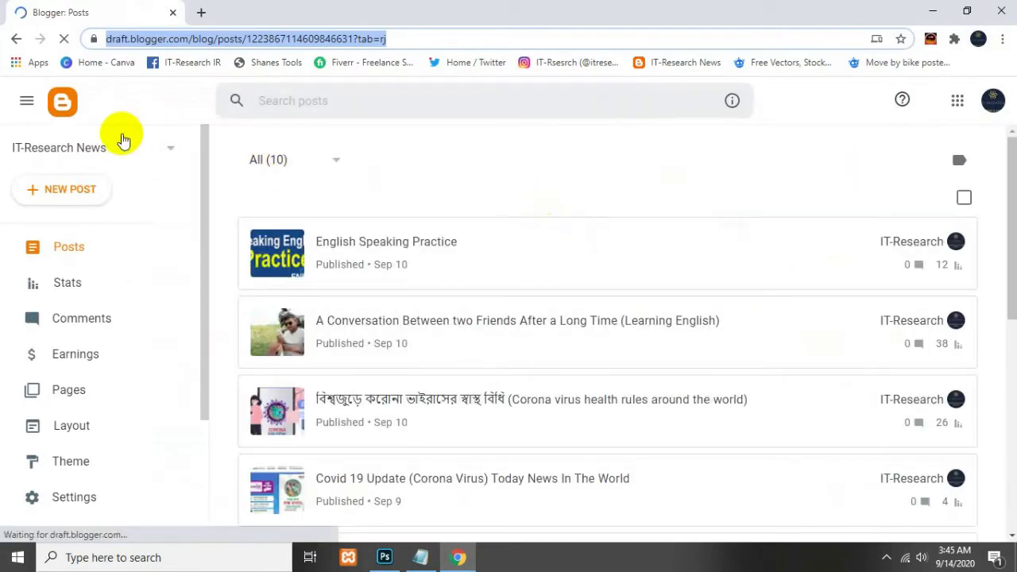
Switch to the PSD Design Shop Center blog and open its live site
click(126, 151)
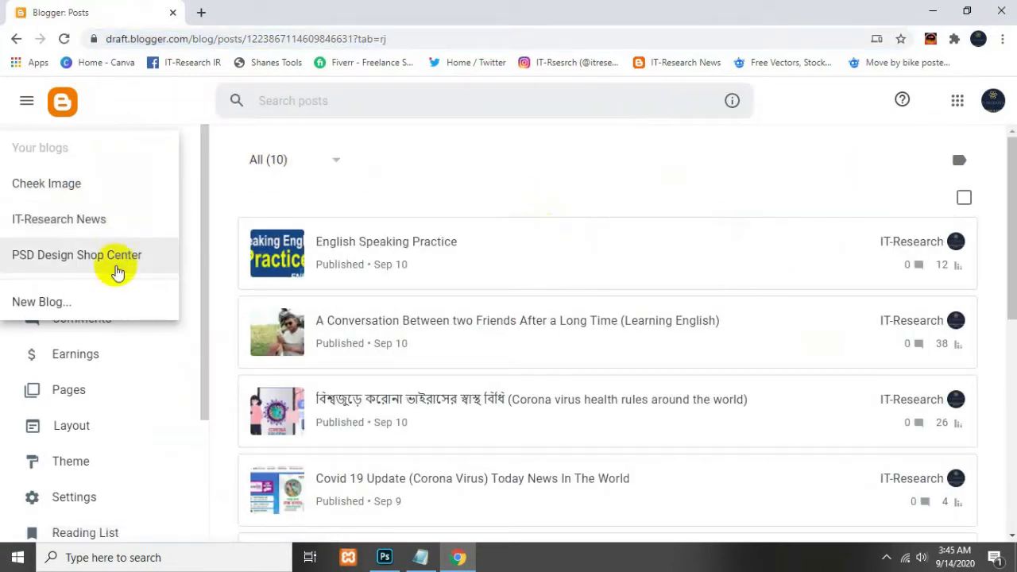
click(29, 257)
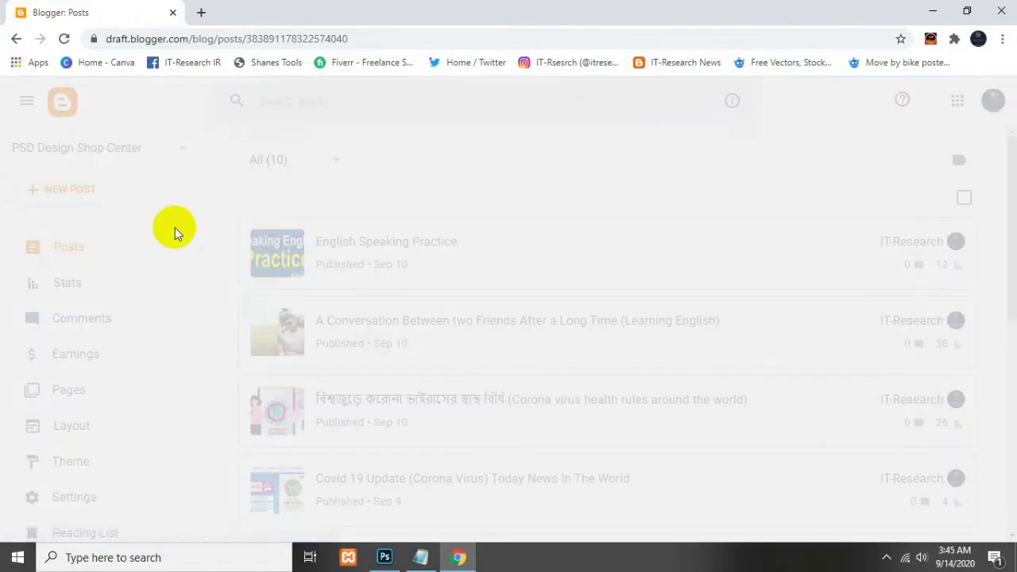
scroll(119, 398, down, 2)
scroll(120, 409, down, 1)
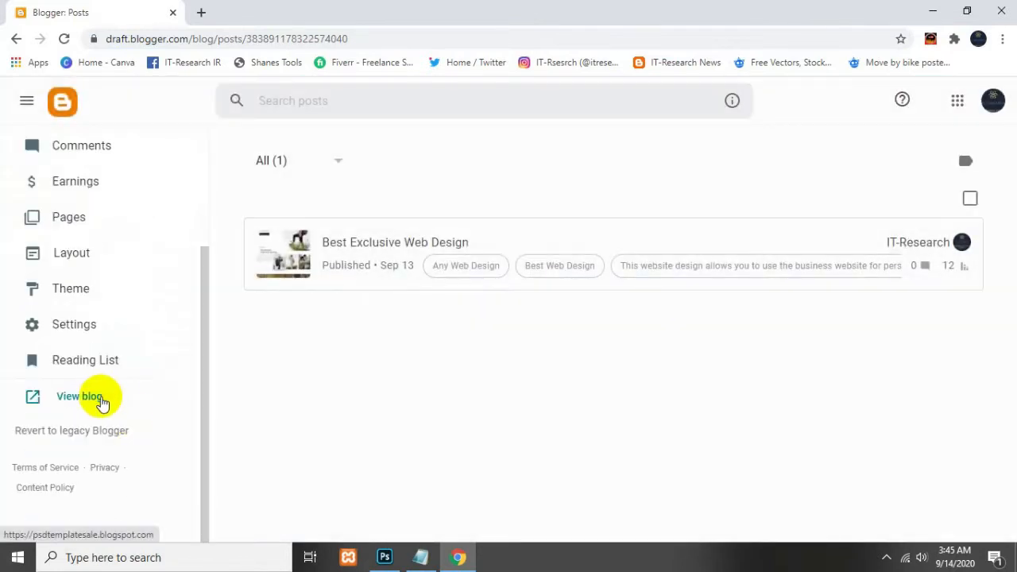
click(94, 397)
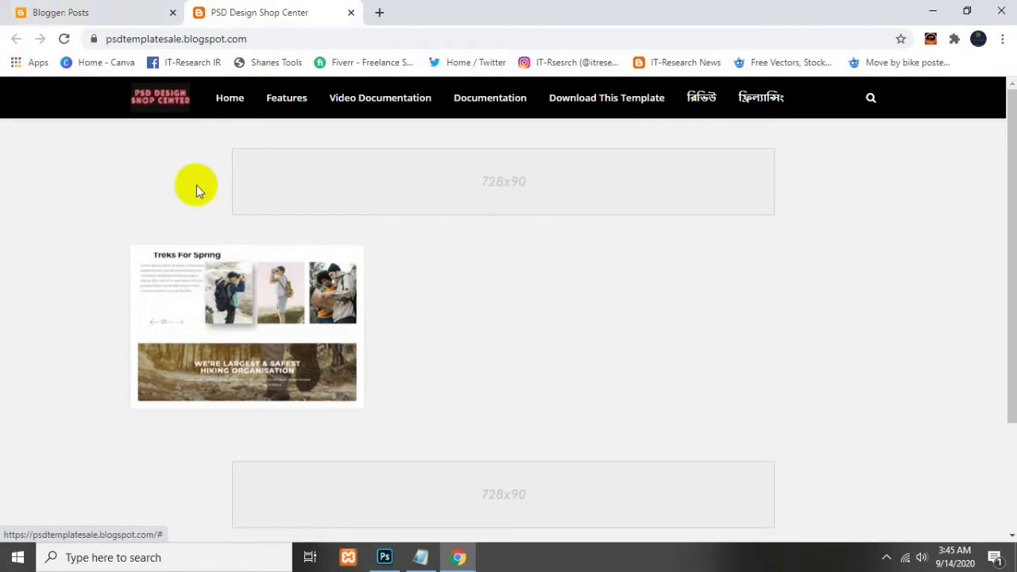
Return to Blogger and open the settings of the PSD Design Shop Center blog
click(69, 12)
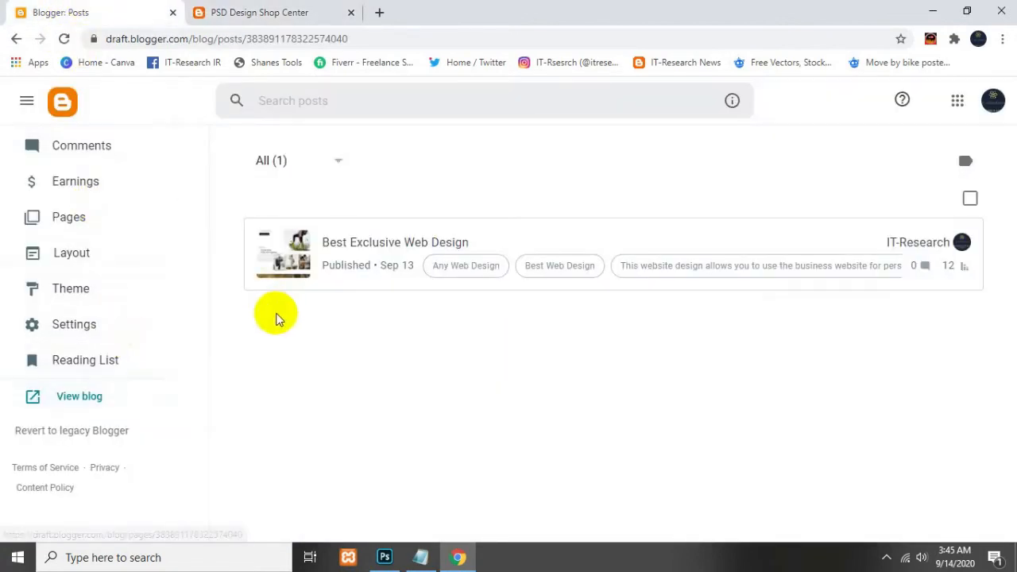
scroll(158, 254, up, 3)
scroll(137, 334, down, 2)
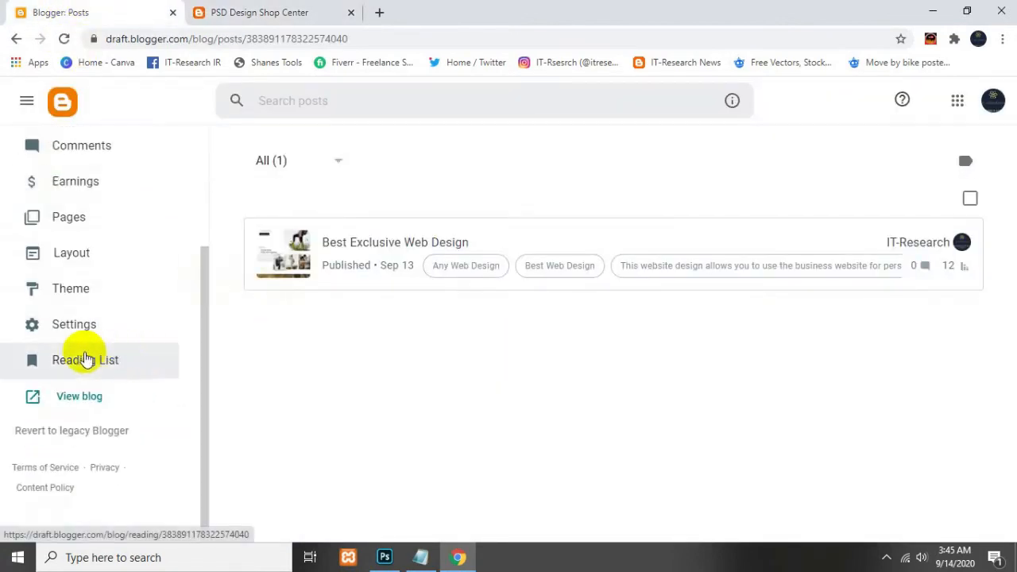
click(85, 324)
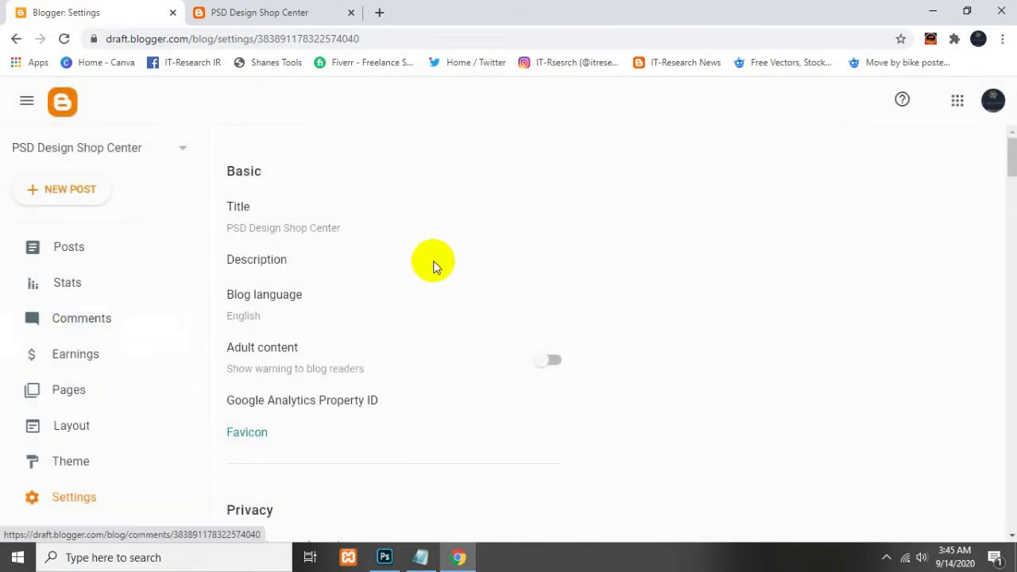
click(132, 151)
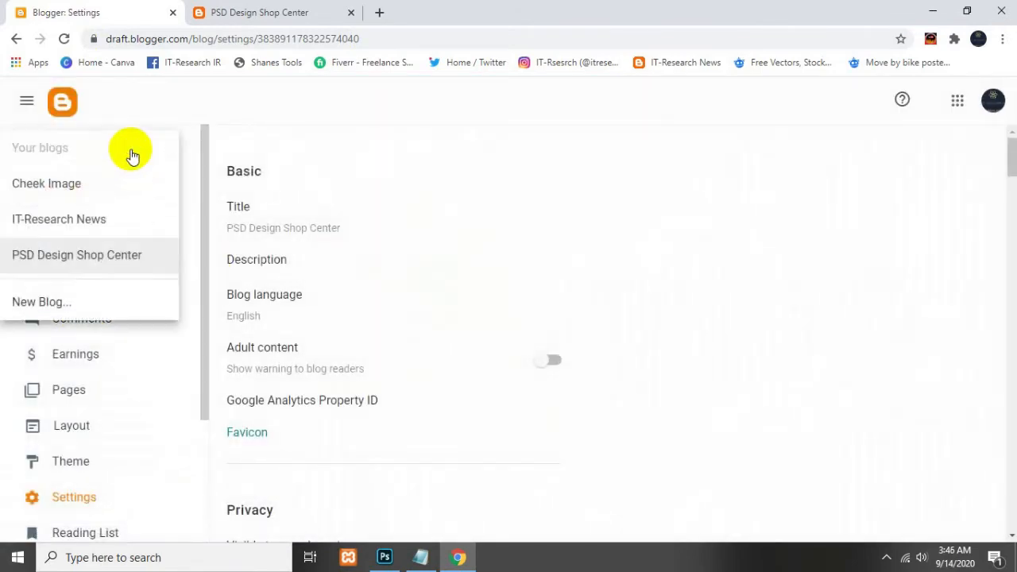
click(349, 146)
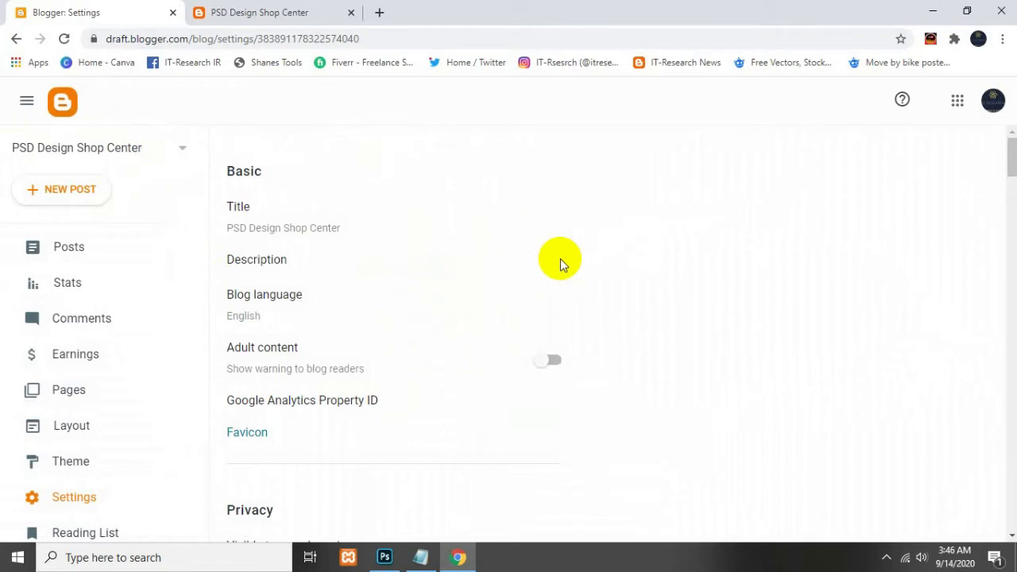
Examine the live blog's homepage from the navigation menu to the footer, alongside its Blogger settings
click(268, 11)
scroll(432, 251, down, 5)
scroll(431, 250, up, 2)
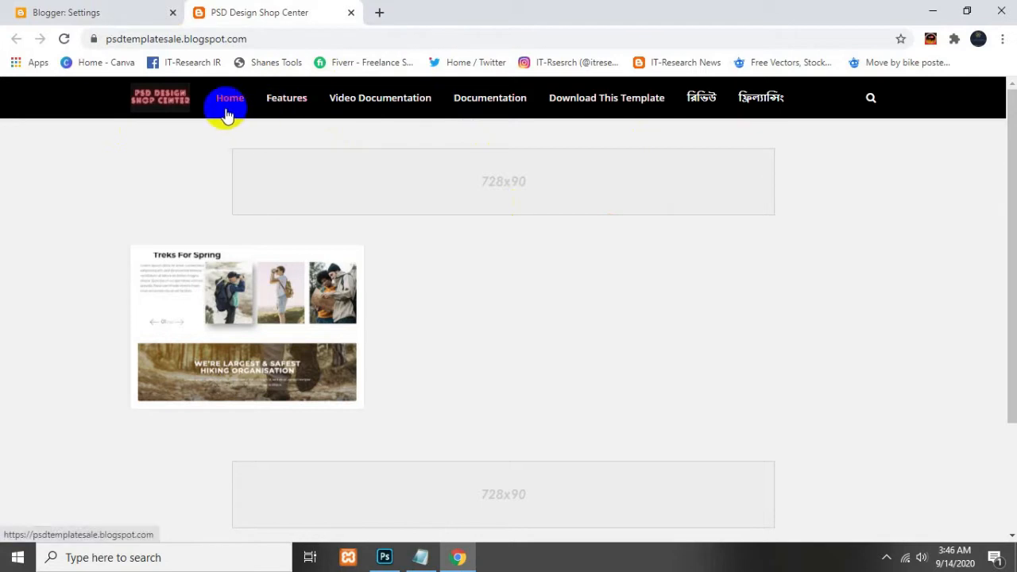
scroll(465, 346, down, 3)
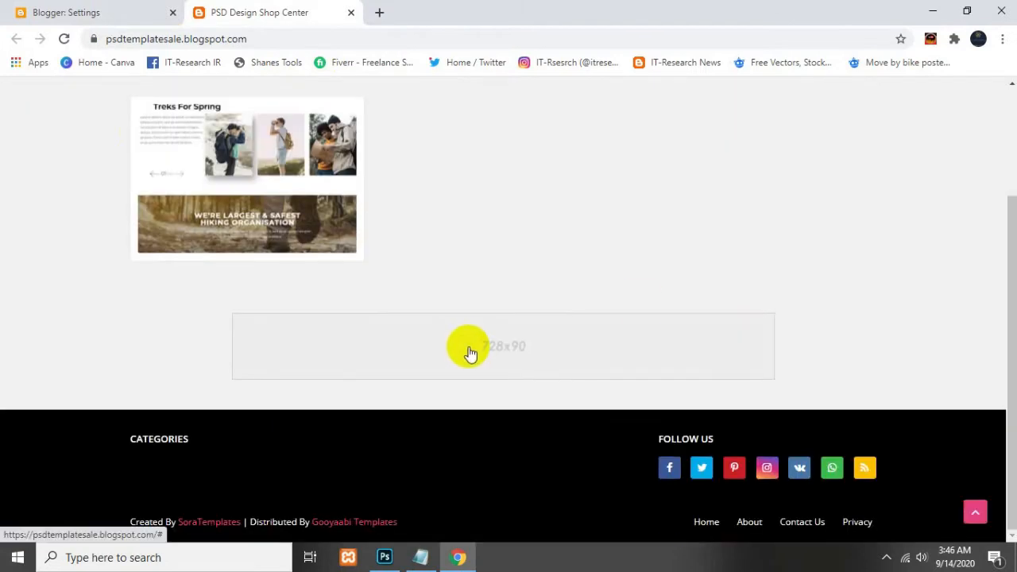
scroll(672, 285, up, 2)
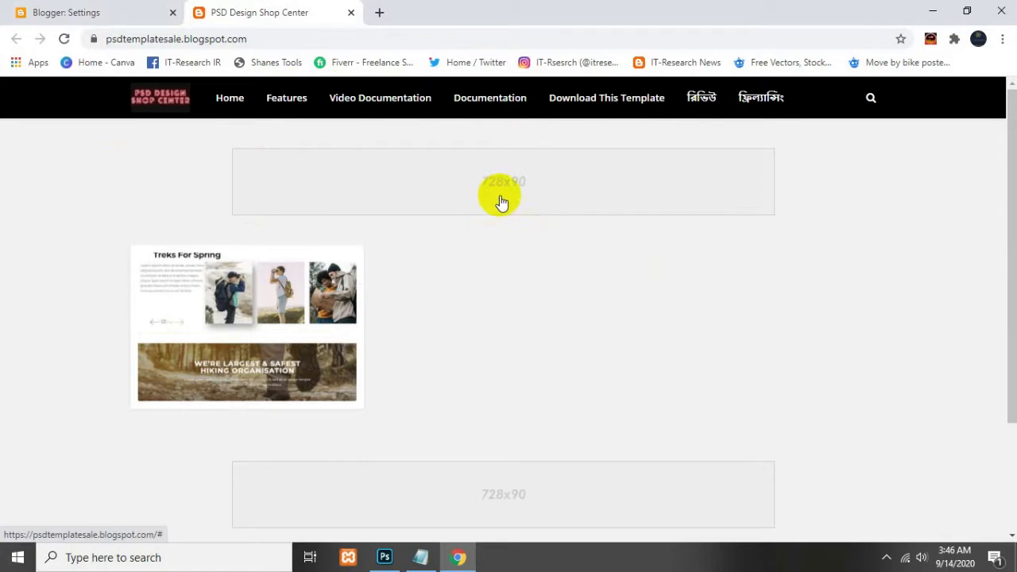
scroll(592, 278, down, 3)
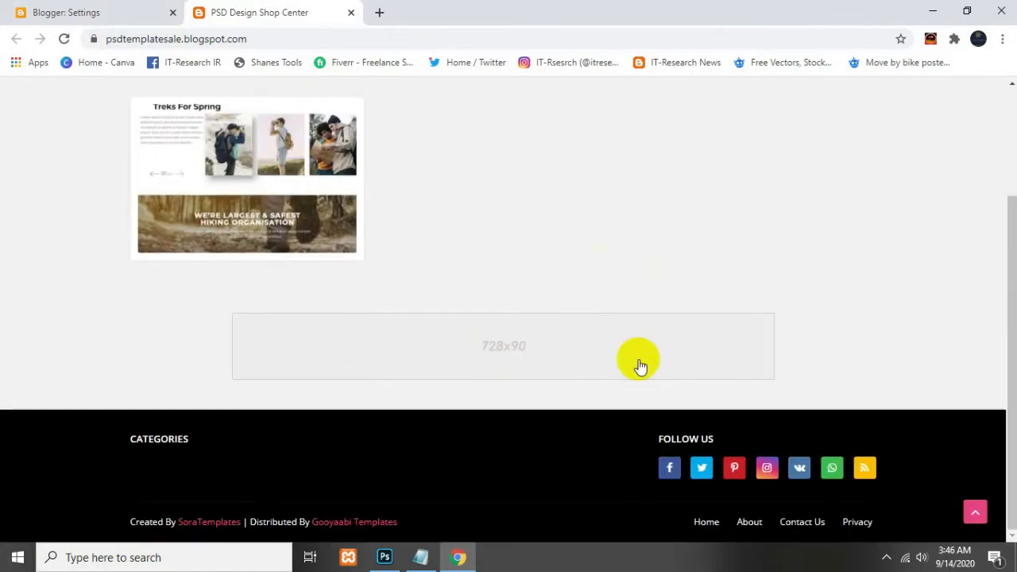
scroll(640, 362, up, 2)
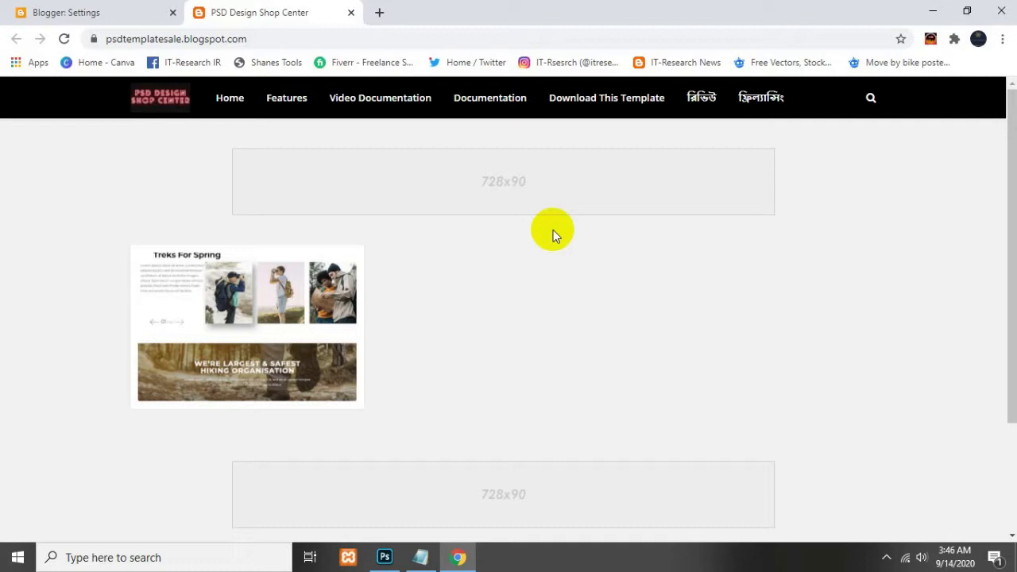
click(348, 95)
click(96, 13)
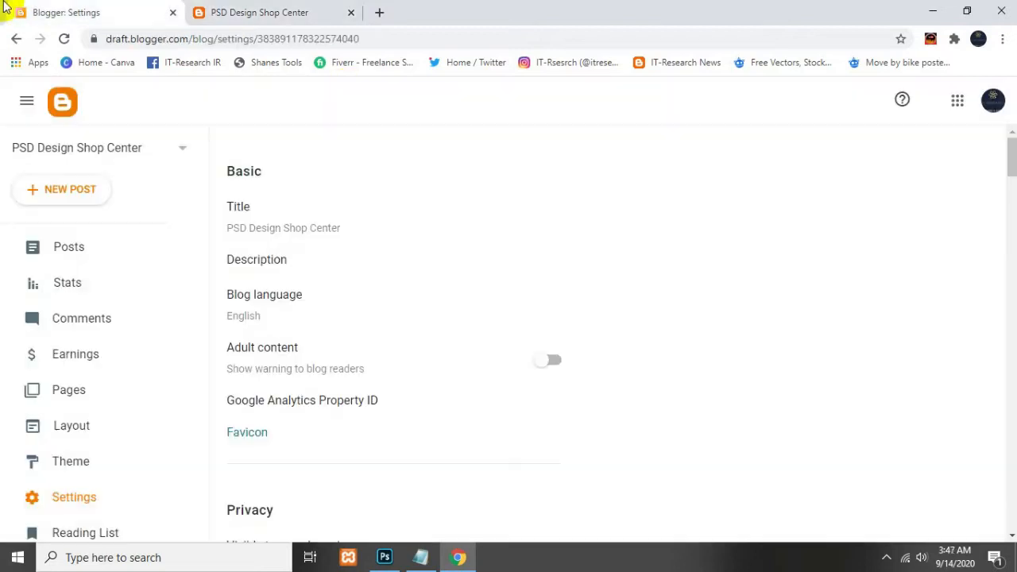
scroll(178, 394, down, 2)
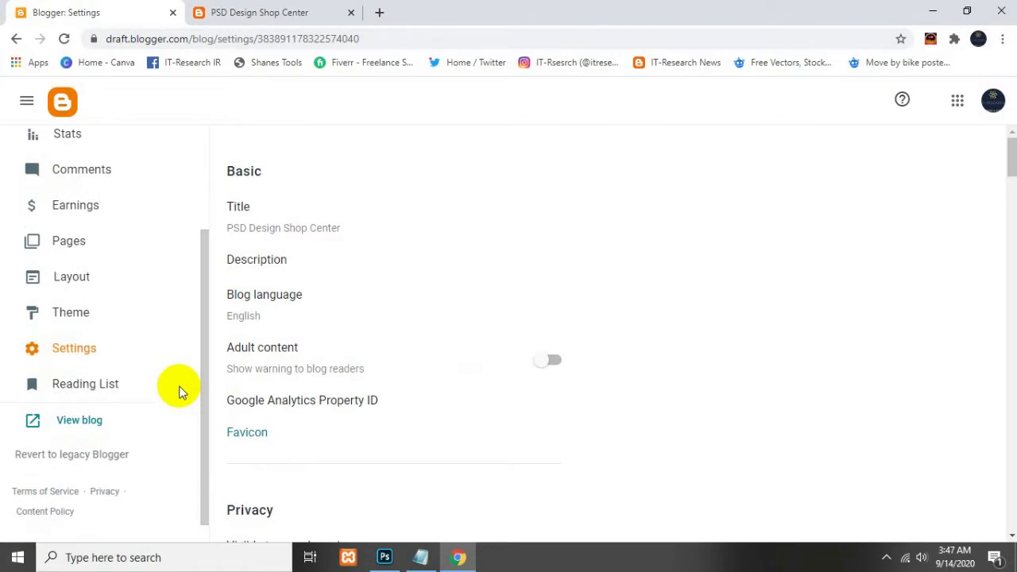
scroll(11, 294, up, 2)
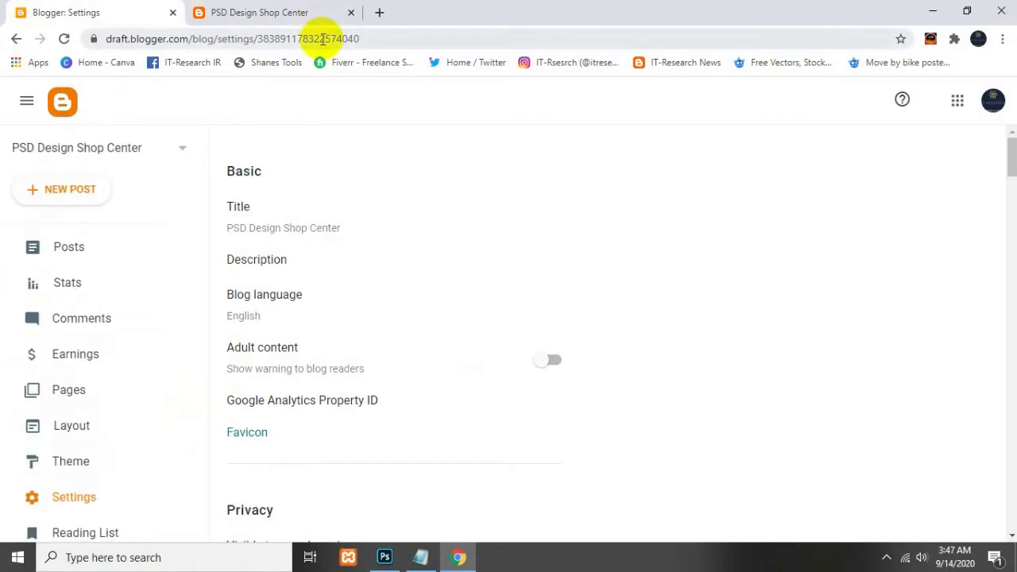
click(259, 13)
scroll(491, 385, down, 2)
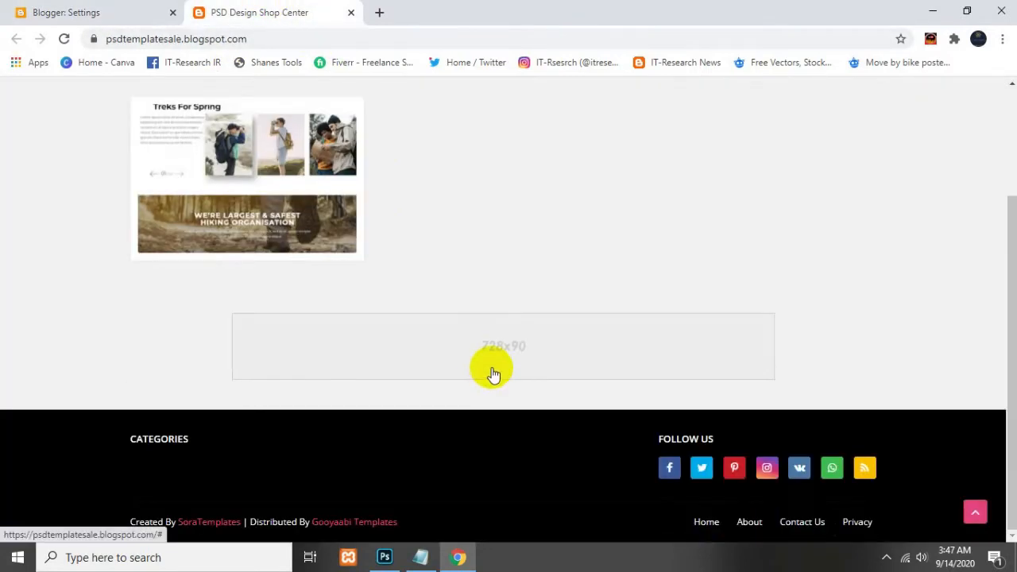
click(484, 376)
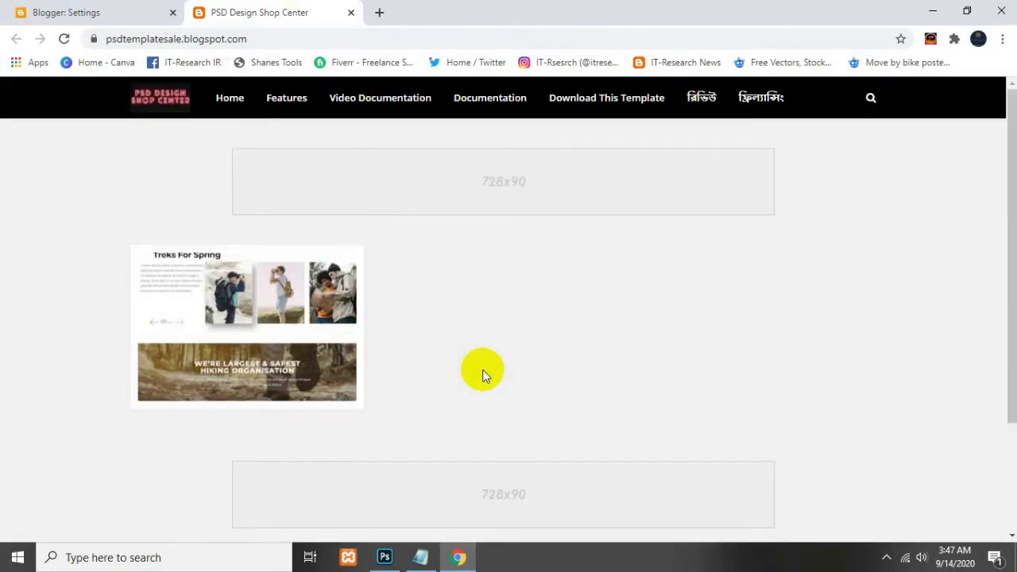
scroll(483, 375, down, 1)
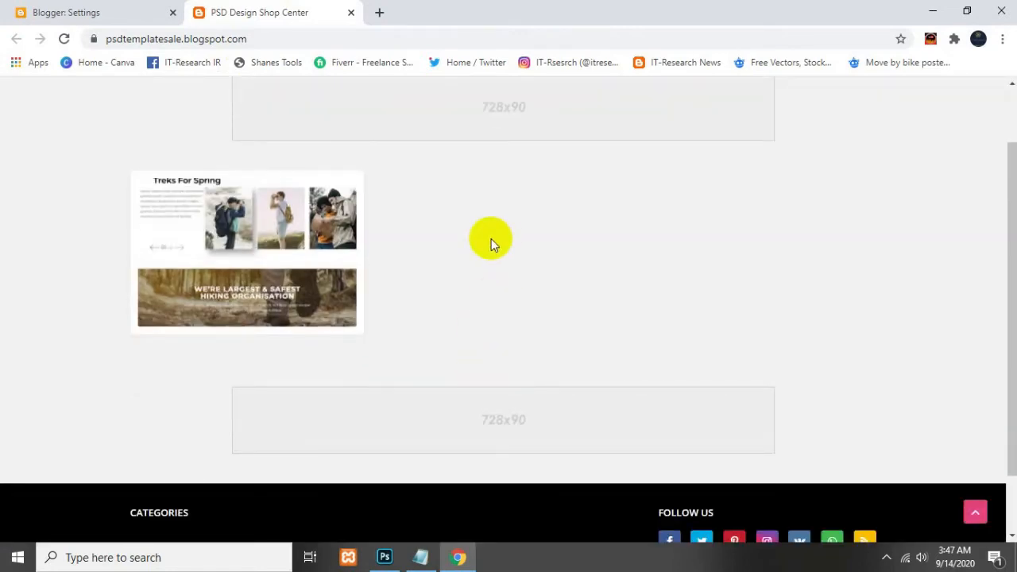
scroll(785, 260, up, 1)
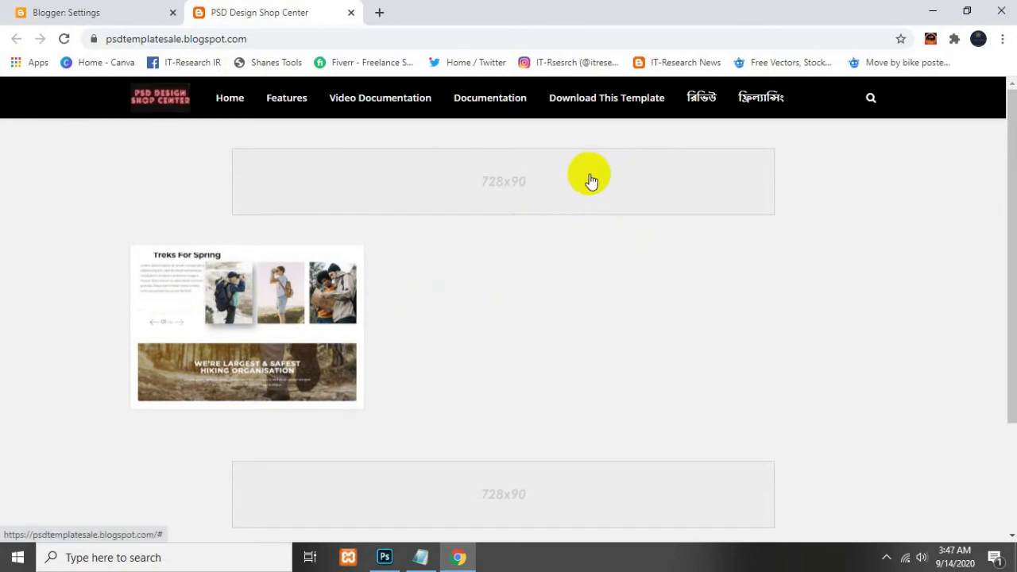
click(95, 5)
click(298, 5)
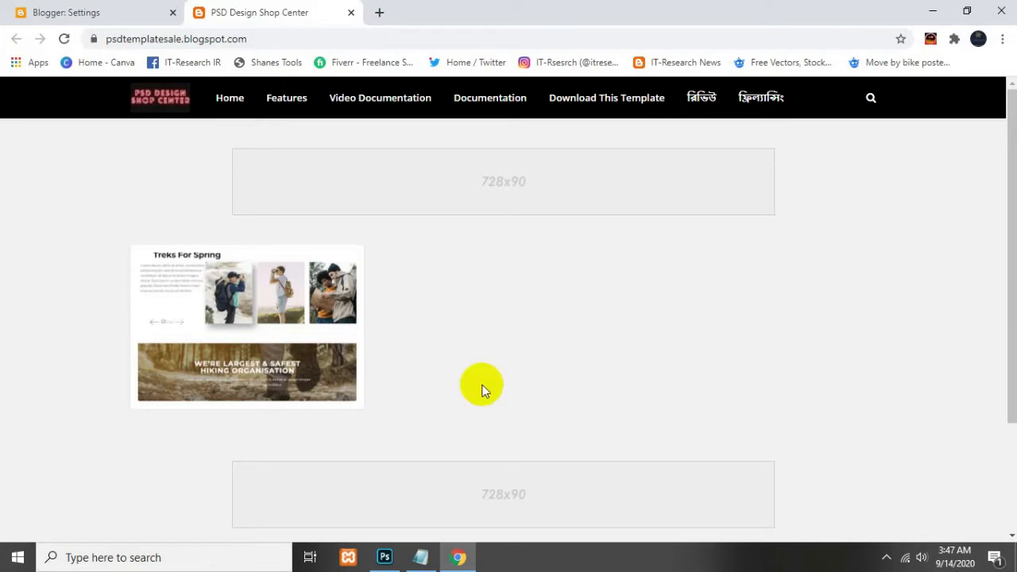
Search Google for "psd design website" in a new browser tab
click(378, 12)
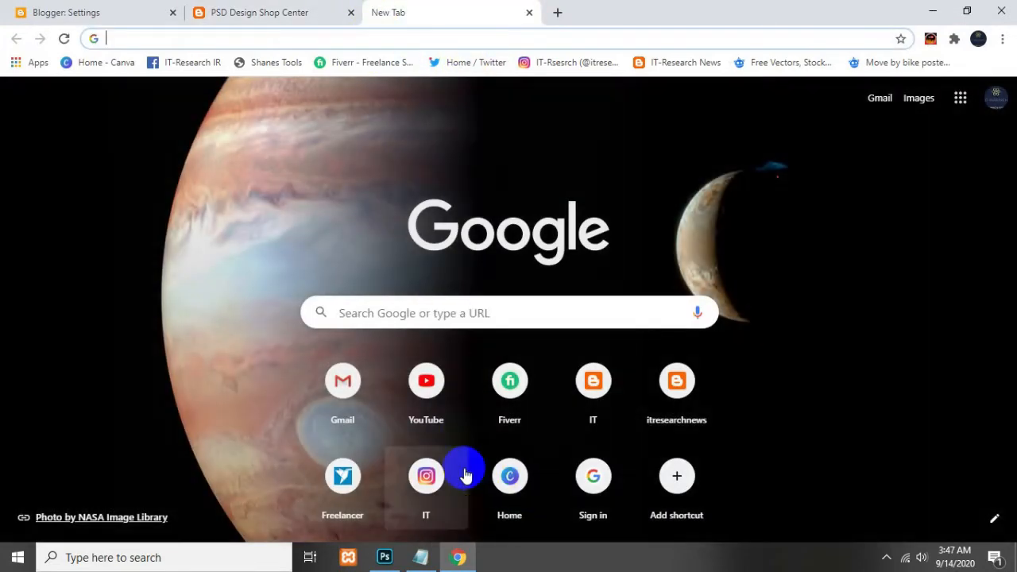
click(420, 557)
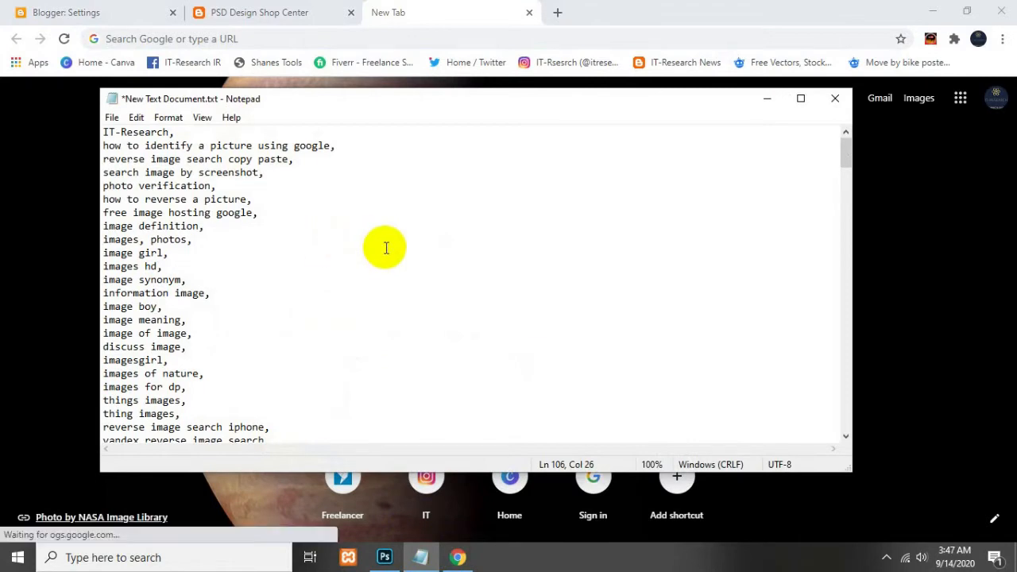
click(628, 16)
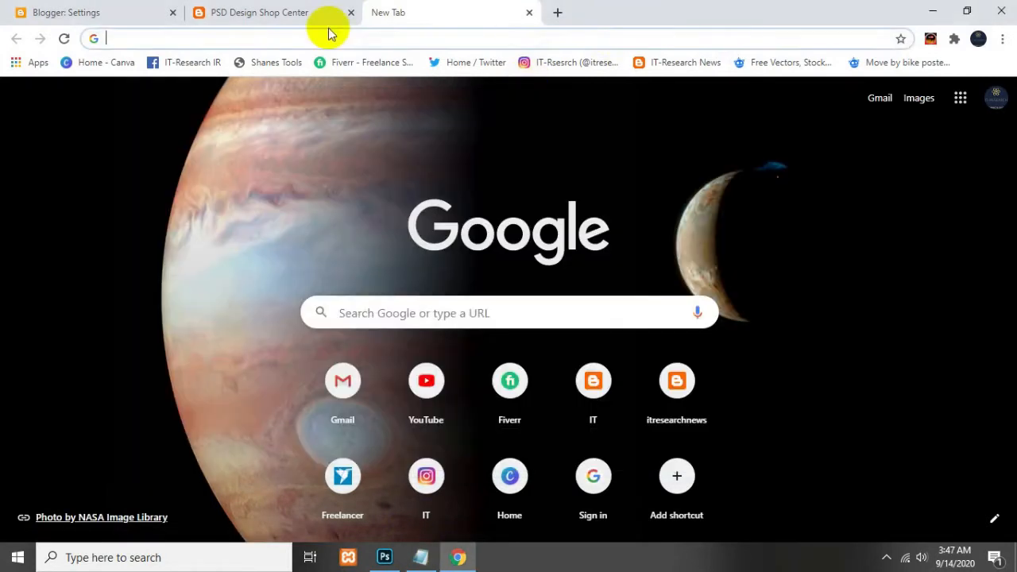
click(329, 35)
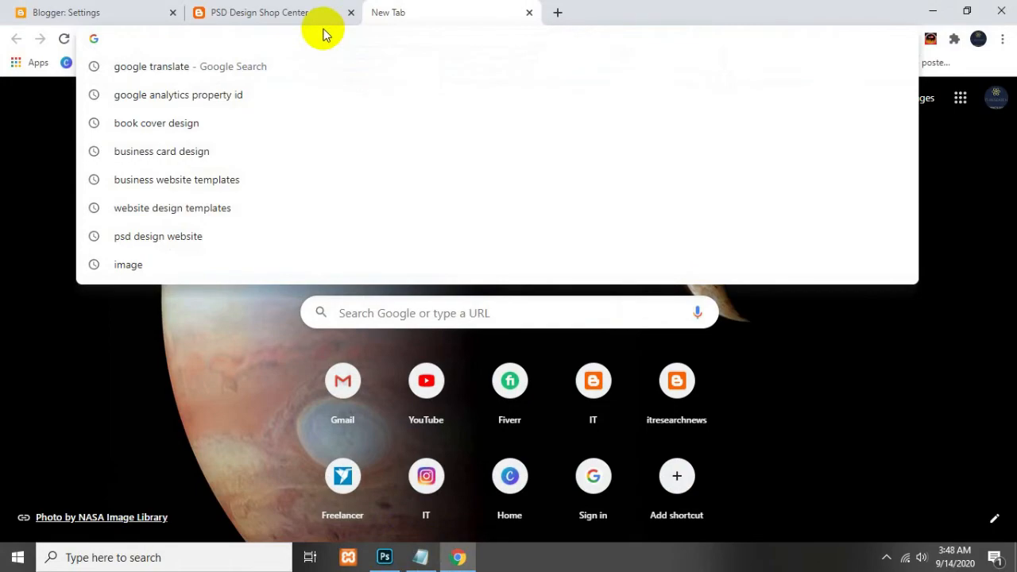
text(psd design website)
key(Return)
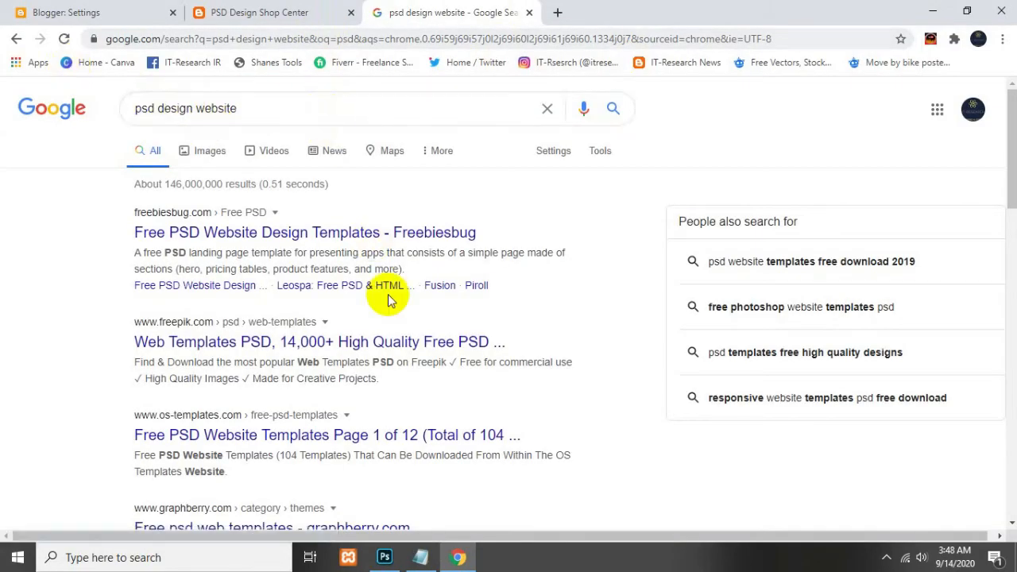
Examine the "psd design website" results and highlight the keywords listed under People Also Search For
scroll(392, 295, down, 10)
scroll(597, 272, up, 4)
scroll(733, 379, down, 4)
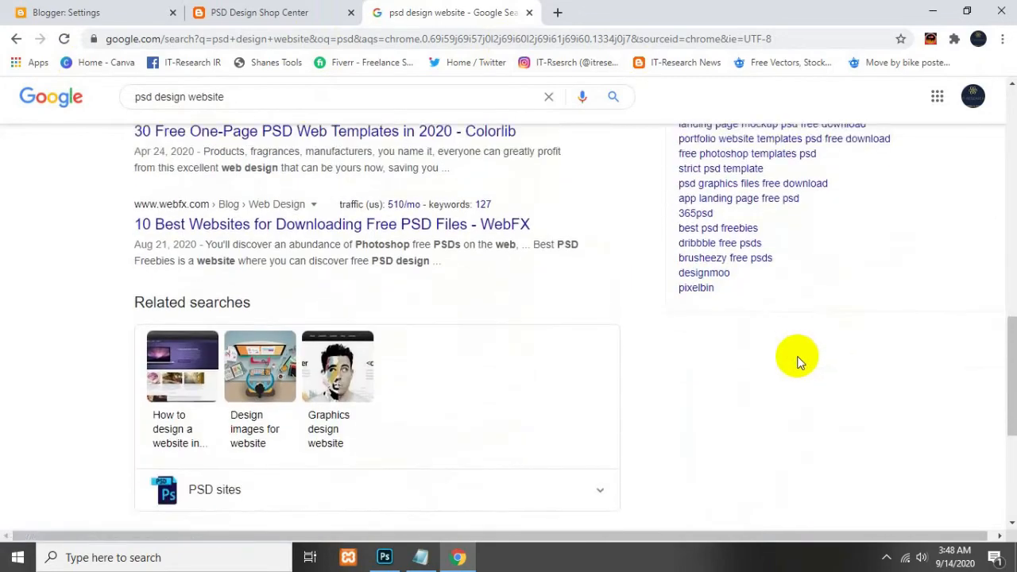
scroll(798, 361, up, 5)
scroll(826, 397, down, 2)
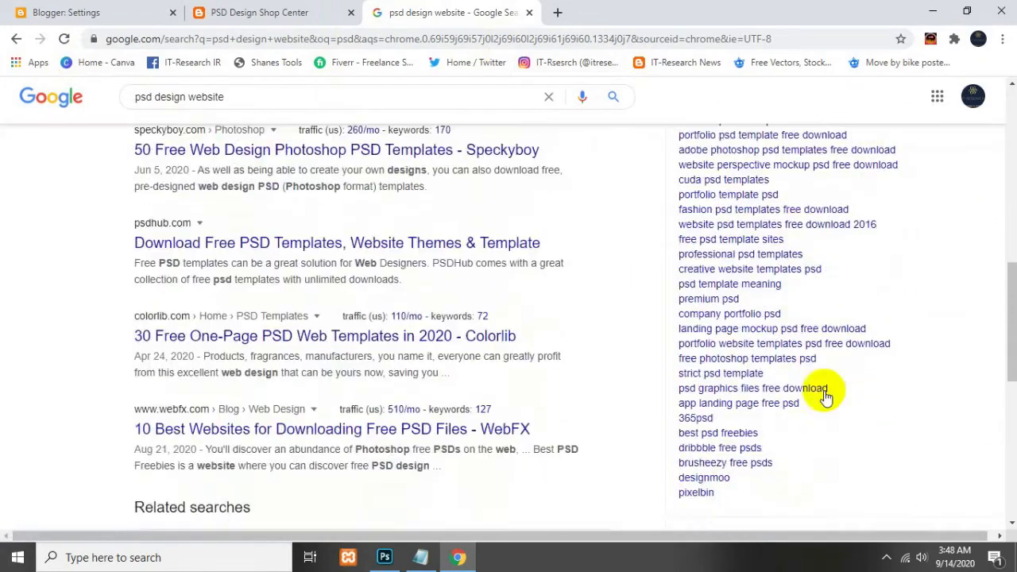
drag(753, 499, 681, 334)
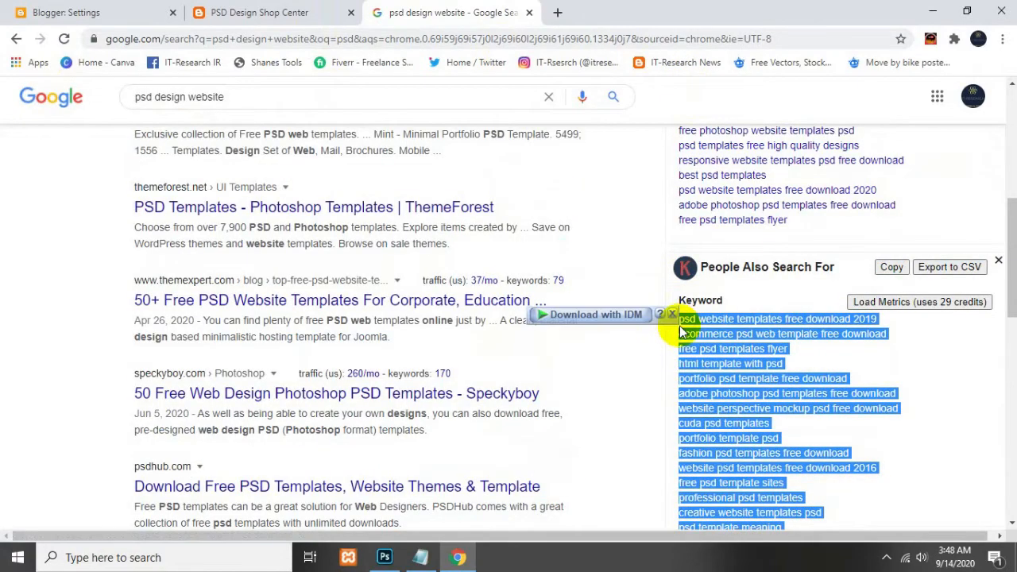
click(727, 320)
right_click(731, 318)
click(965, 413)
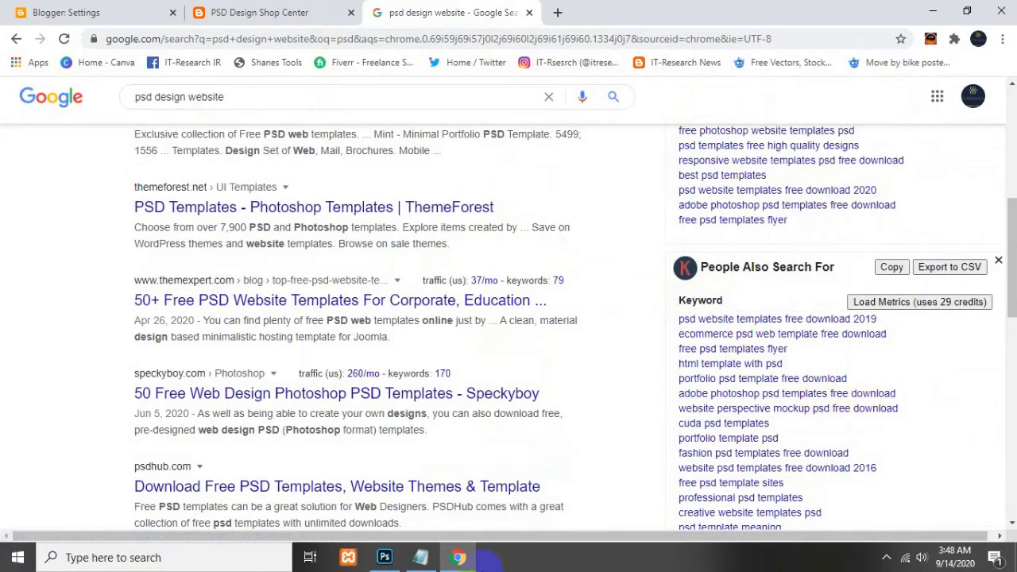
Switch to the Notepad keyword file, look through its entries and return to the Google results
click(420, 557)
scroll(304, 254, down, 6)
scroll(303, 254, down, 10)
scroll(295, 268, up, 4)
click(6, 233)
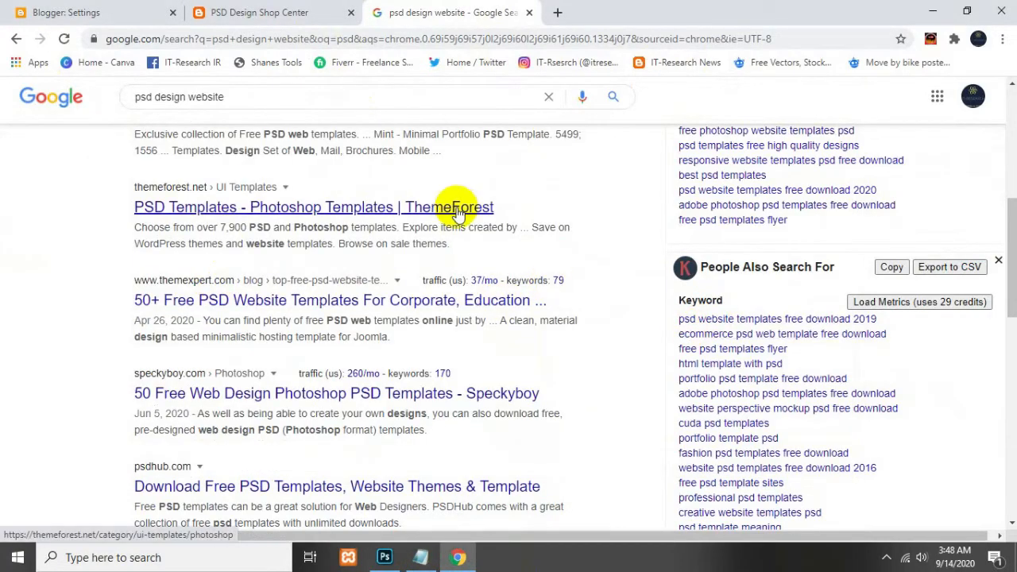
Check the PSD Design Shop Center blog's homepage, and run a new Google search for "what is a freelancing"
click(548, 95)
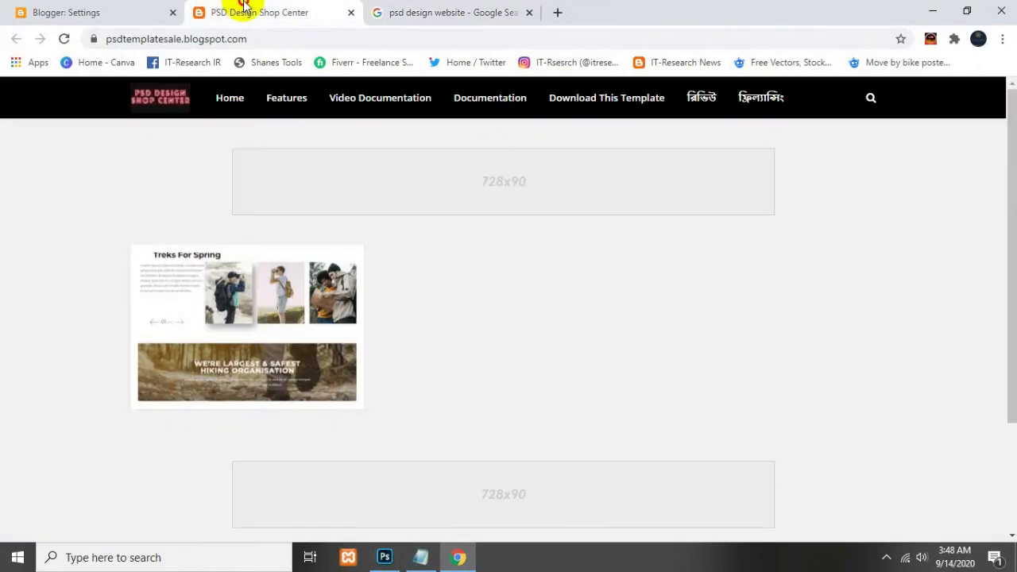
click(238, 9)
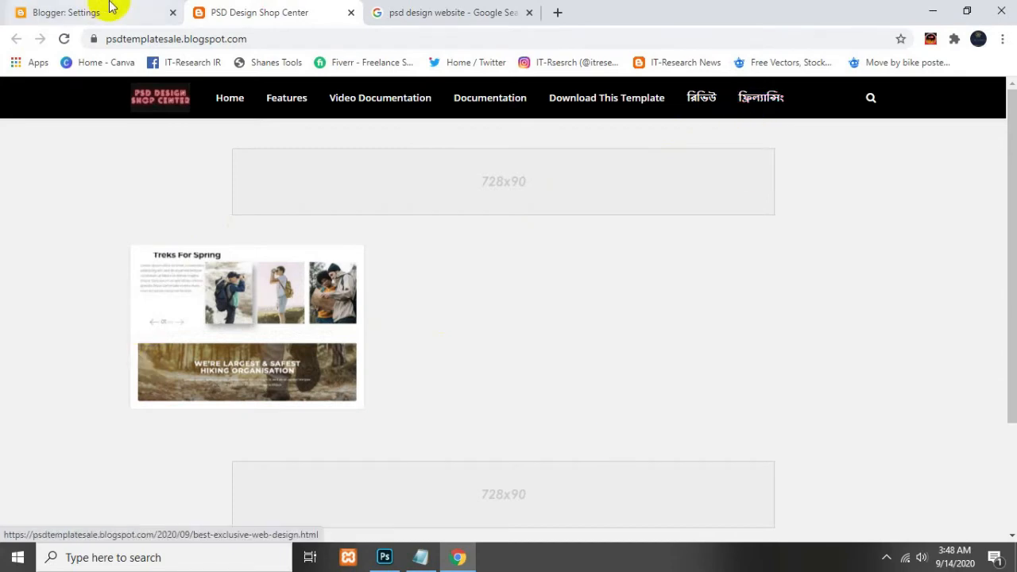
click(450, 12)
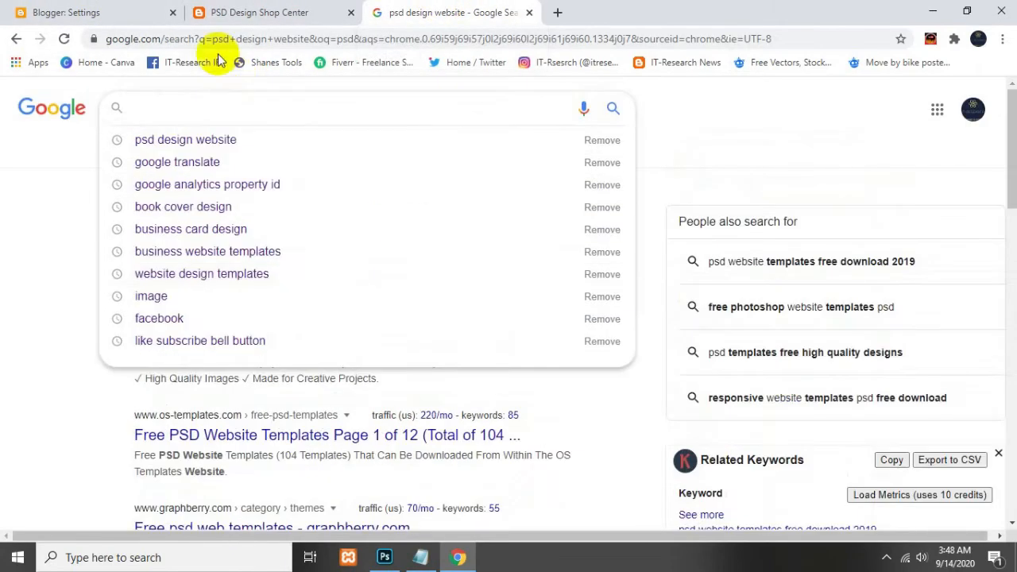
text(w)
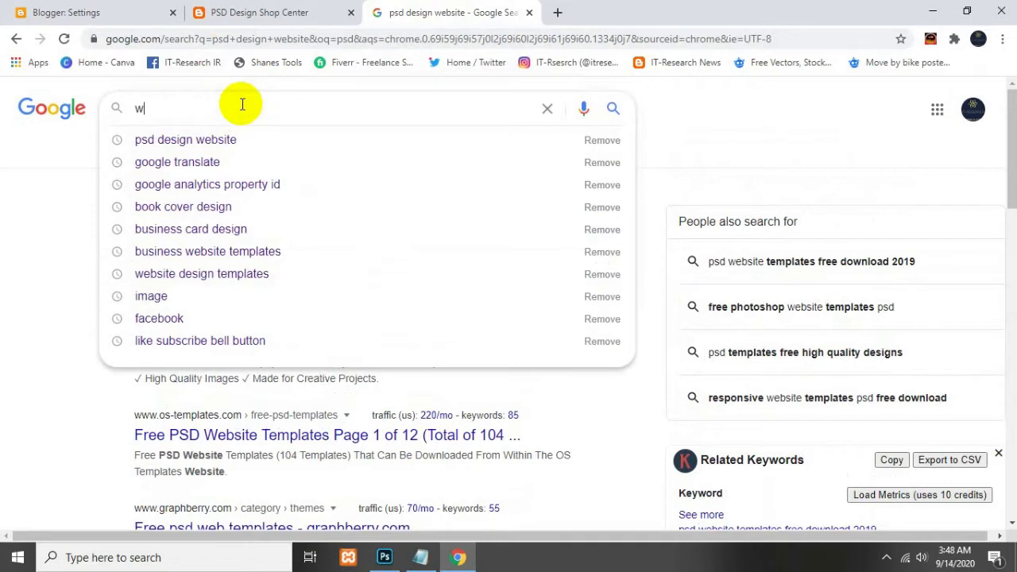
text(hat )
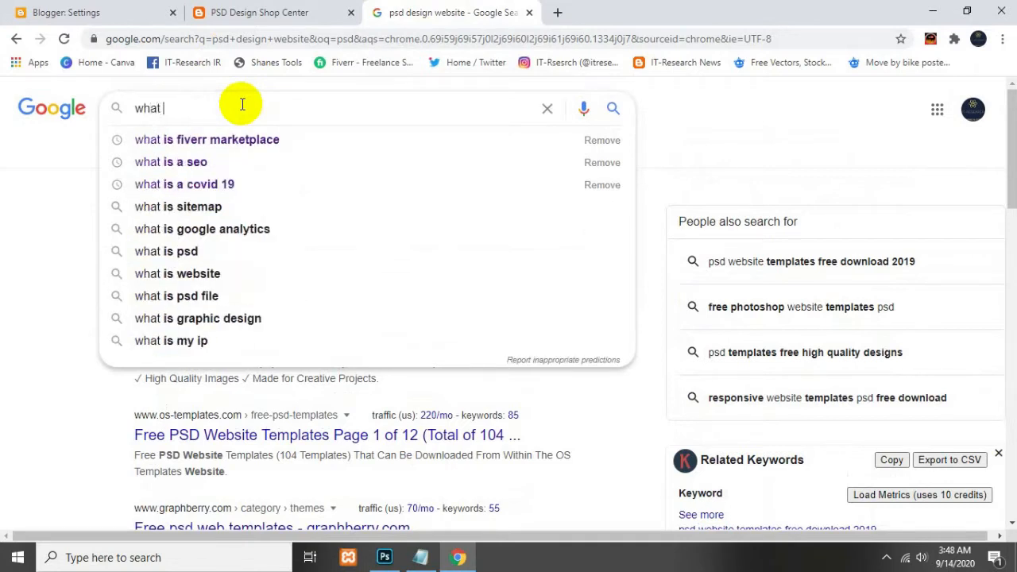
text(is a free)
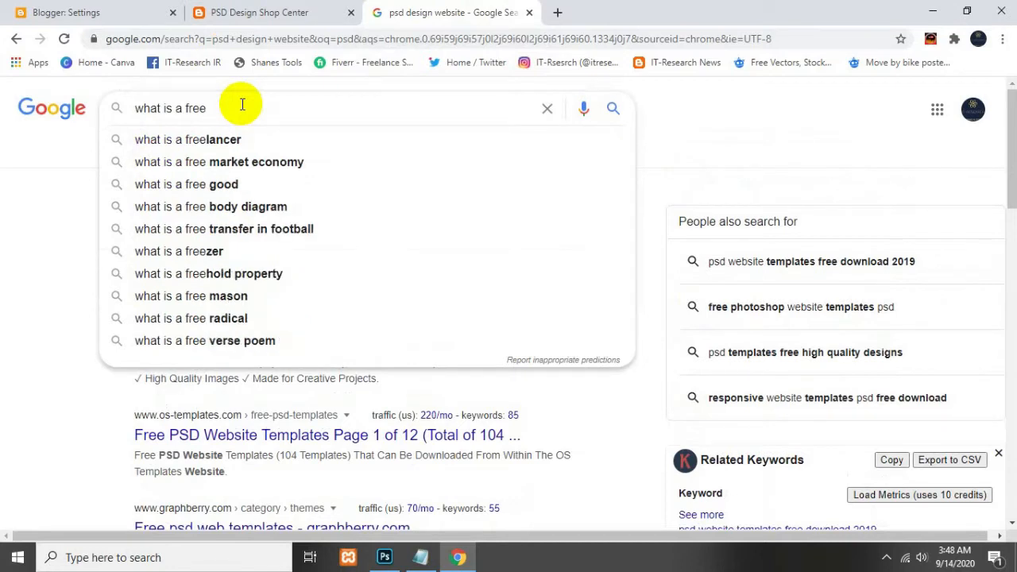
text(lancing)
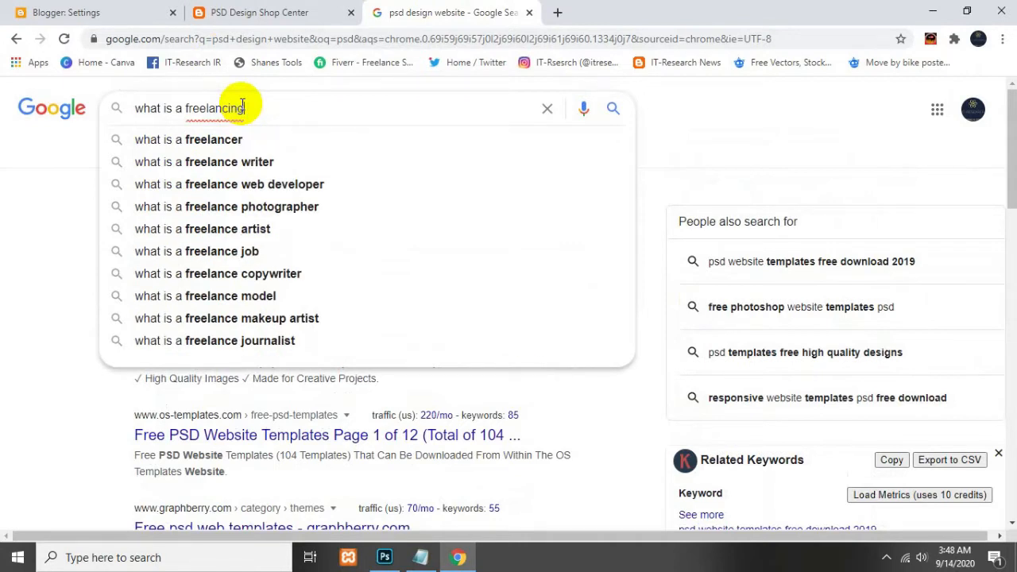
key(Return)
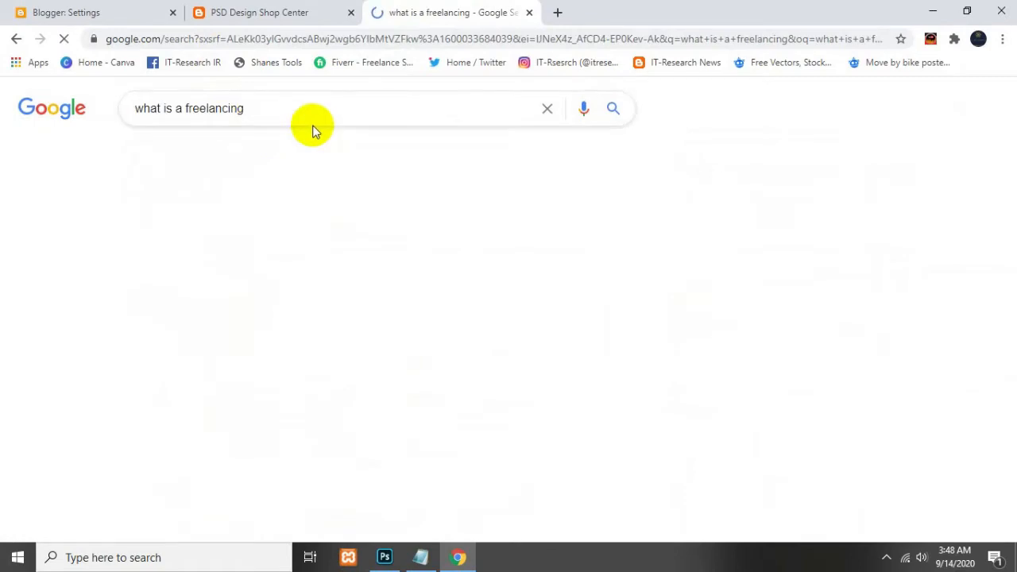
Copy all the People Also Search For keywords from the "what is a freelancing" results
scroll(584, 325, down, 5)
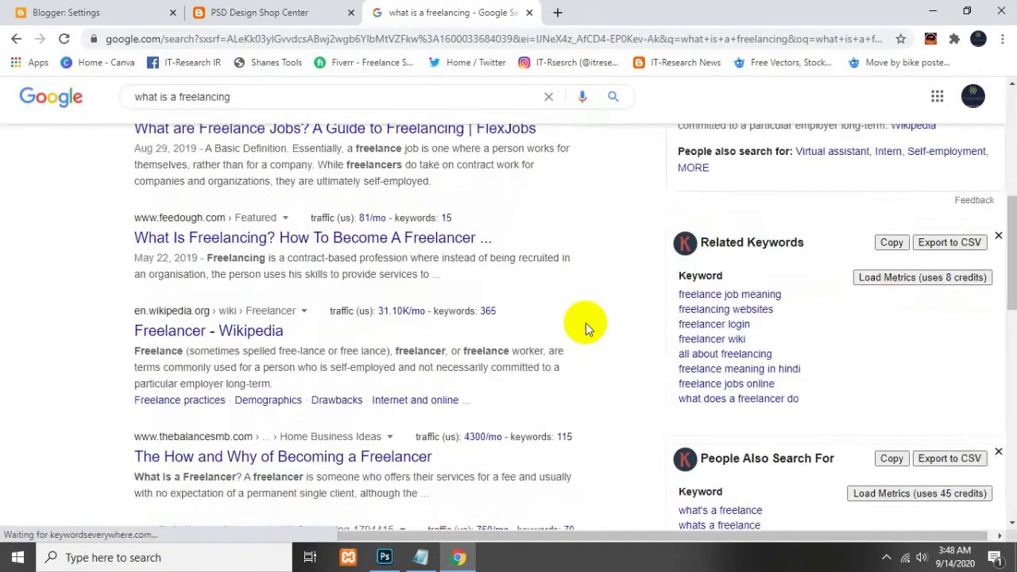
scroll(586, 326, down, 9)
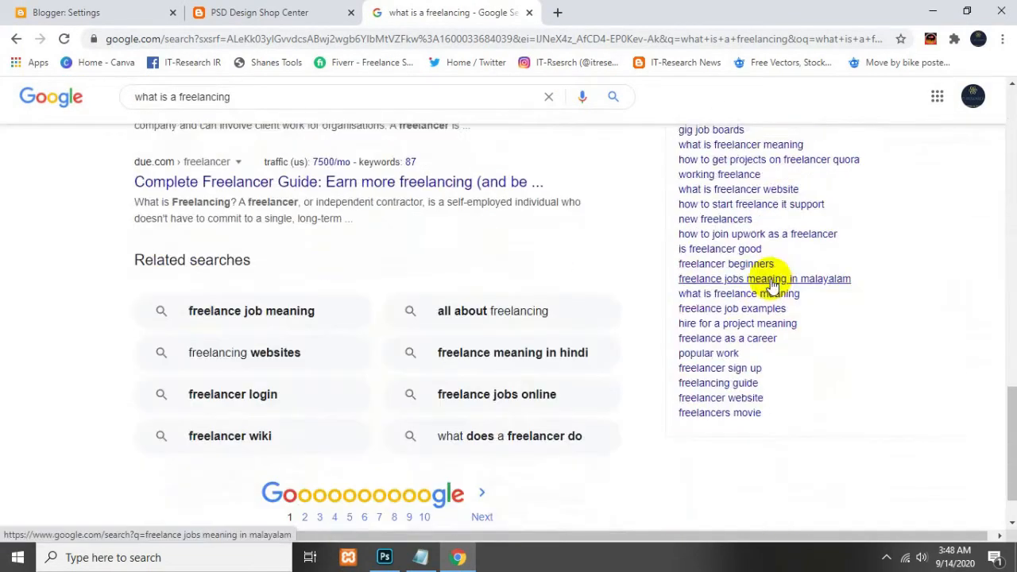
drag(772, 415, 681, 325)
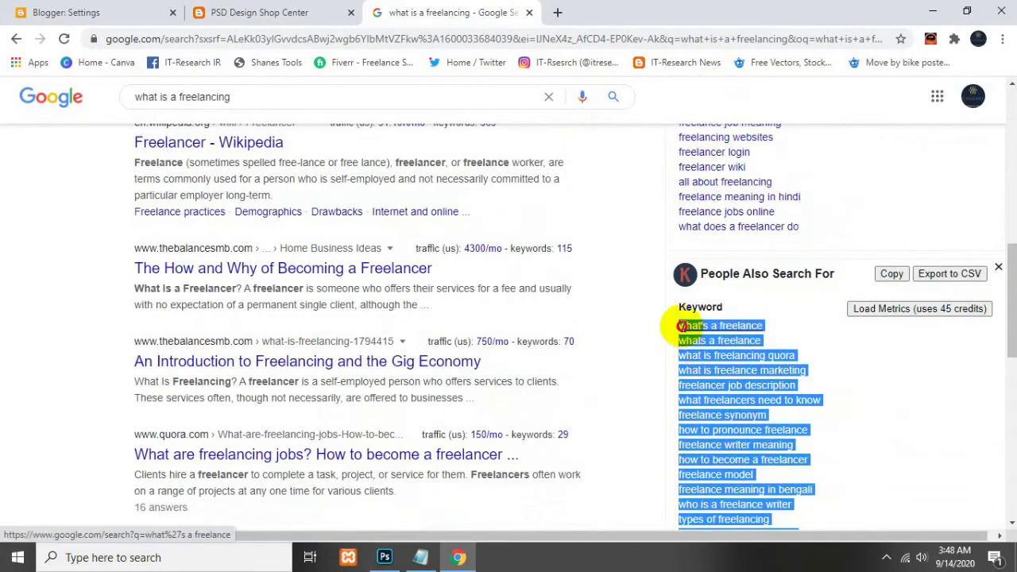
right_click(680, 325)
click(683, 206)
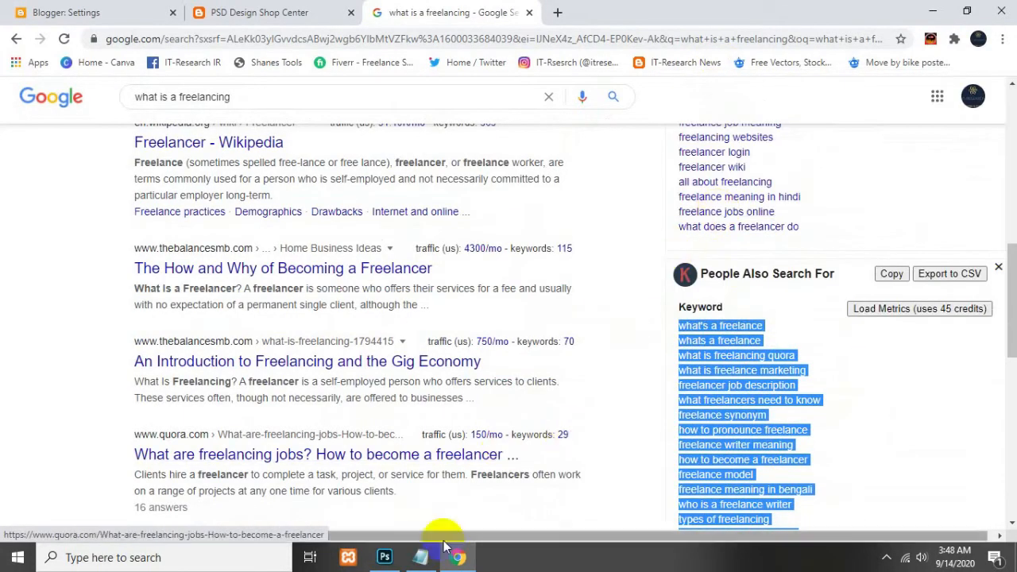
Switch to New Text Document.txt in Notepad and paste the copied keywords at the end, below "virtual book cover creator,"
click(420, 557)
scroll(509, 413, down, 15)
scroll(540, 381, down, 20)
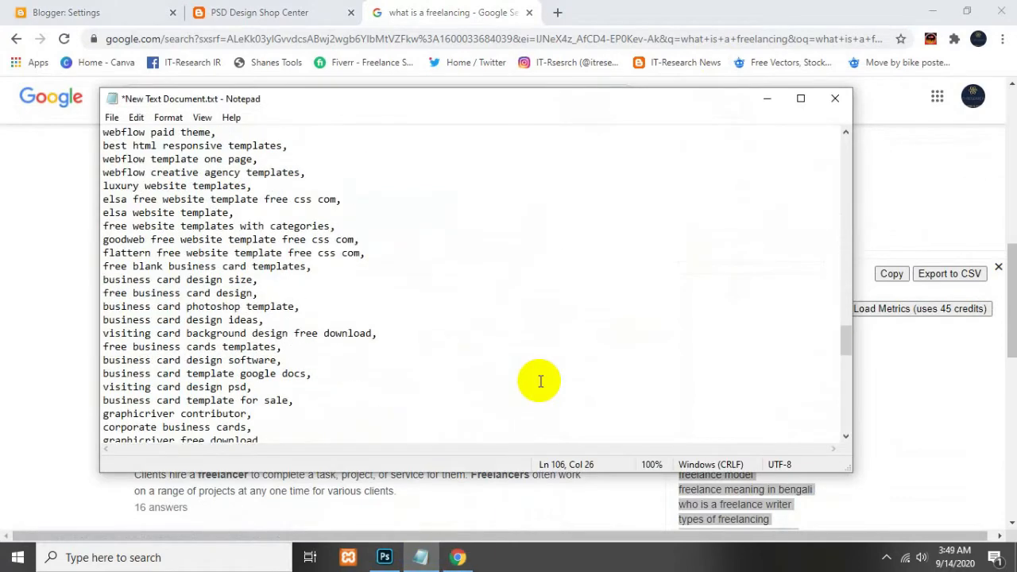
click(286, 421)
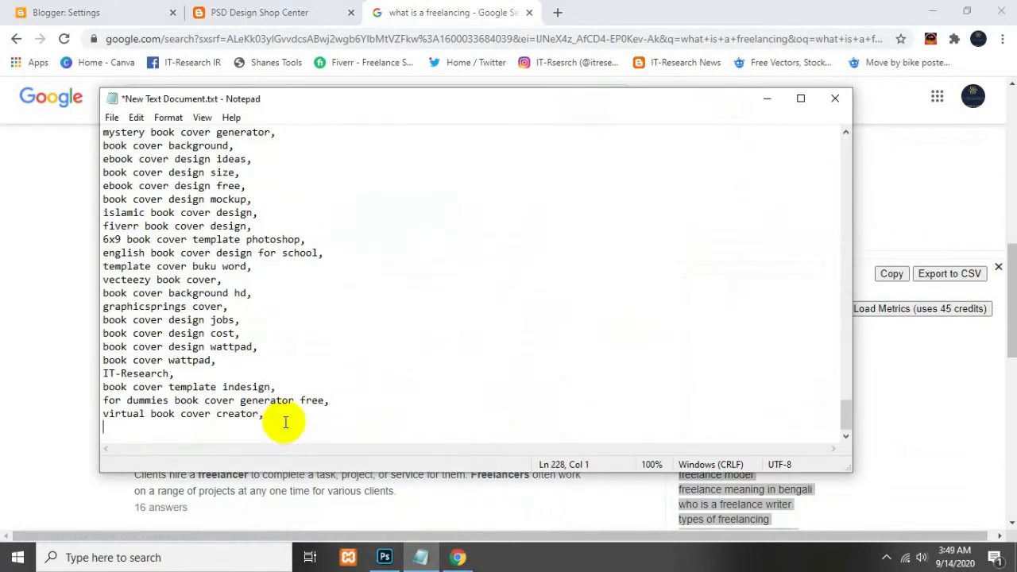
key(ctrl+v)
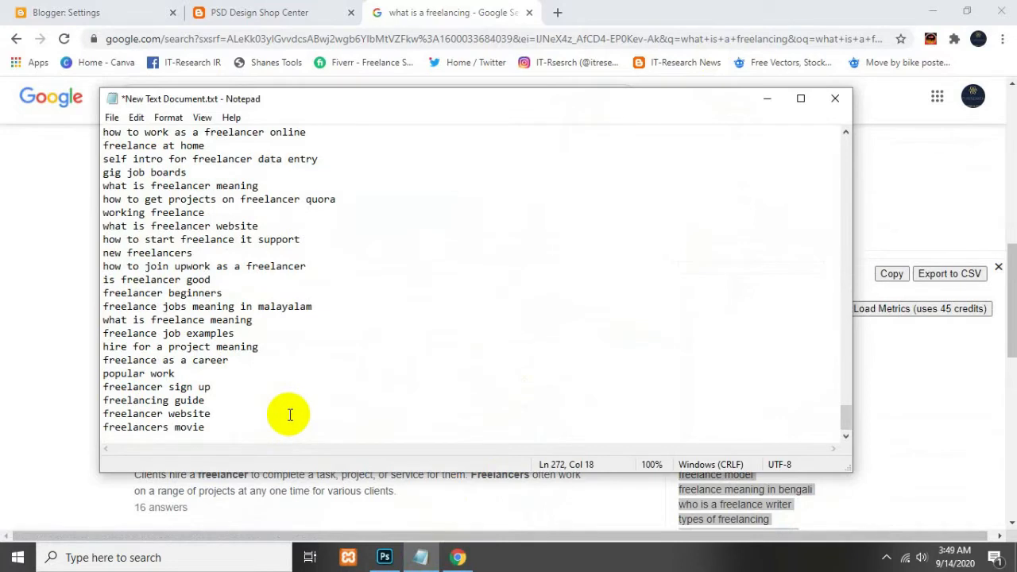
Add a comma at the end of every pasted freelancing keyword line, from "freelancers movie" up to "what's a freelance"
text(,)
click(244, 401)
text(,)
click(234, 413)
text(,)
click(232, 385)
text(,)
click(213, 373)
text(,)
click(259, 360)
text(,)
click(307, 348)
text(,)
click(283, 333)
text(,)
click(320, 320)
text(,)
click(356, 306)
text(,)
click(261, 292)
text(,)
scroll(274, 302, up, 3)
click(265, 400)
text(,)
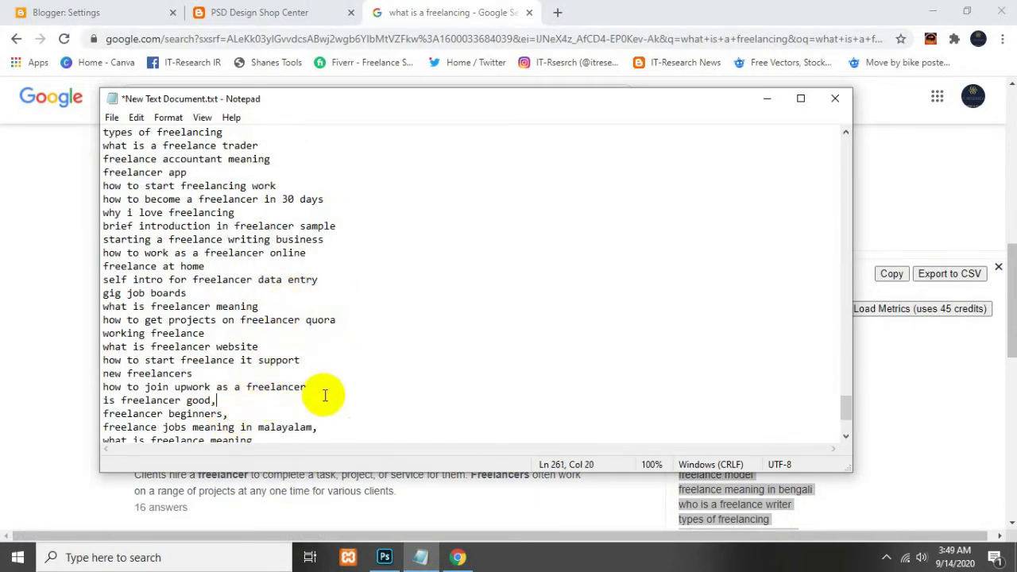
click(314, 387)
text(,)
click(231, 375)
text(,)
click(328, 362)
text(,)
click(298, 348)
text(,)
click(230, 329)
text(,)
click(346, 321)
text(,)
click(263, 292)
text(,)
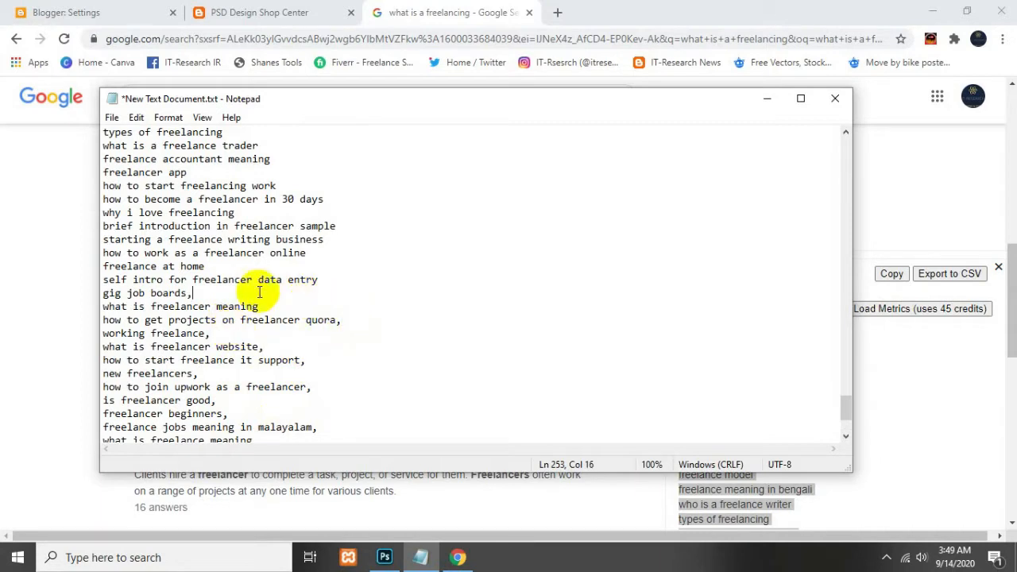
click(317, 305)
text(,)
click(356, 281)
text(,)
click(259, 266)
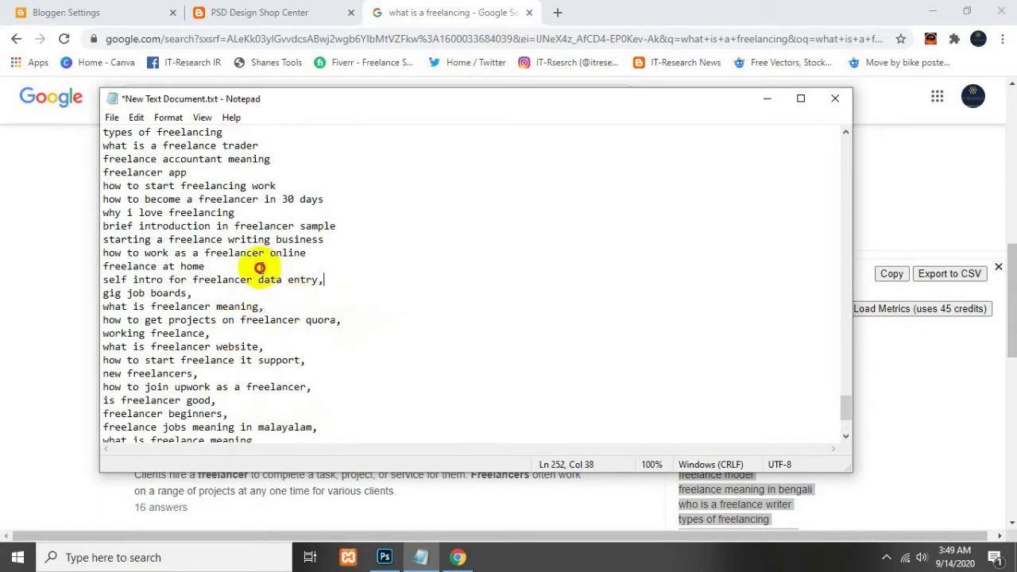
text(,)
scroll(321, 283, up, 3)
click(327, 371)
text(,)
click(377, 361)
text(,)
click(374, 346)
text(,)
click(283, 337)
text(,)
click(350, 318)
text(,)
click(295, 305)
text(,)
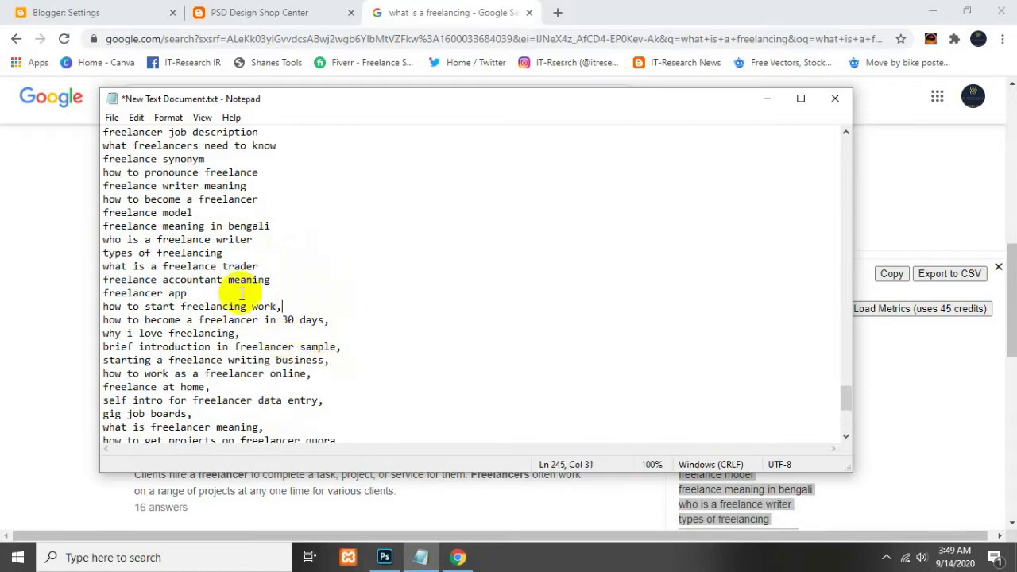
click(208, 293)
text(,)
click(292, 281)
text(,)
click(277, 266)
text(,)
click(237, 252)
text(,)
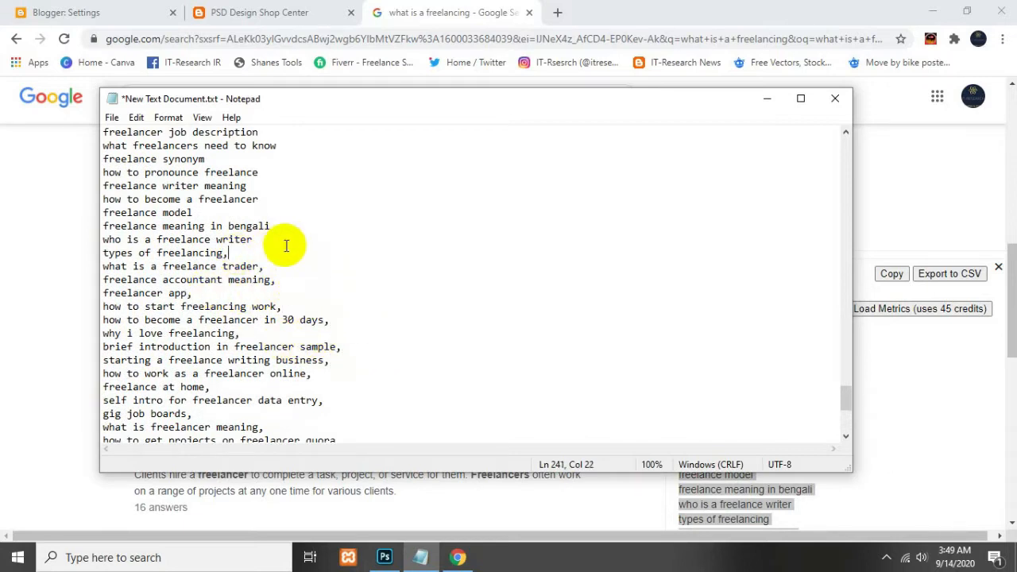
click(294, 239)
text(,)
click(308, 225)
text(,)
scroll(318, 329, up, 4)
click(256, 373)
text(,)
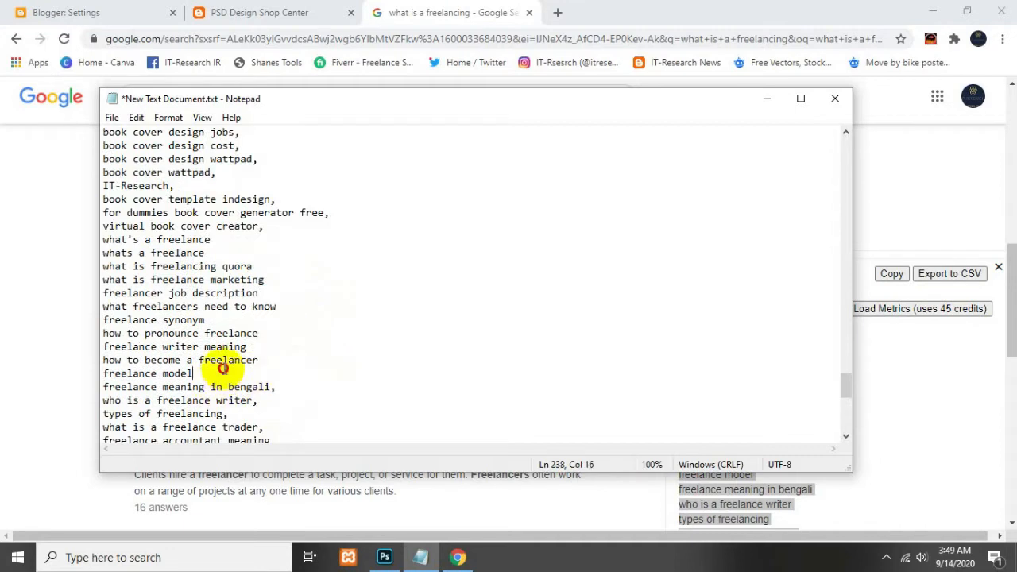
click(283, 358)
text(,)
click(278, 346)
text(,)
click(313, 332)
text(,)
click(257, 321)
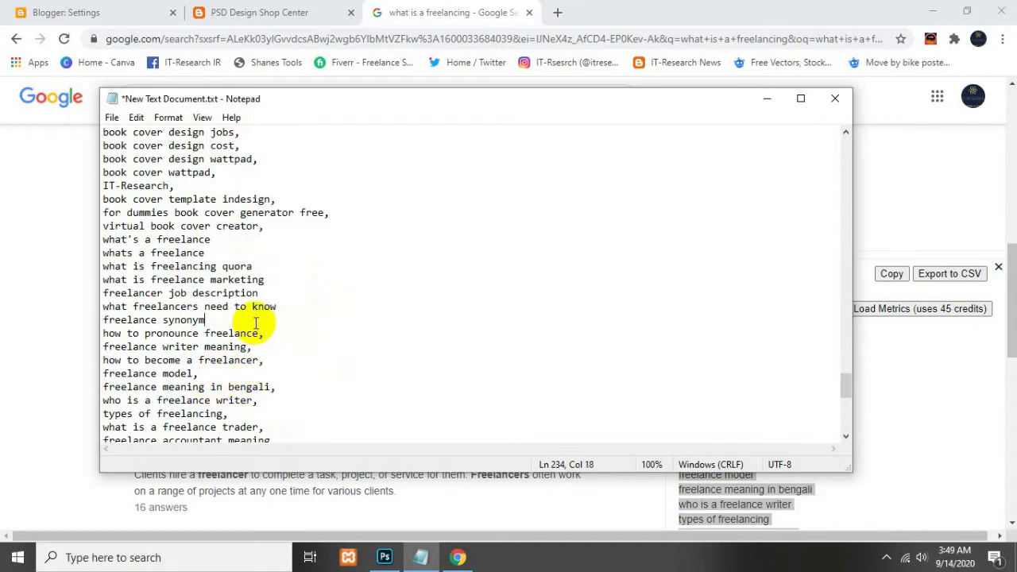
text(,)
click(322, 305)
text(,)
click(301, 292)
text(,)
click(299, 280)
text(,)
click(290, 267)
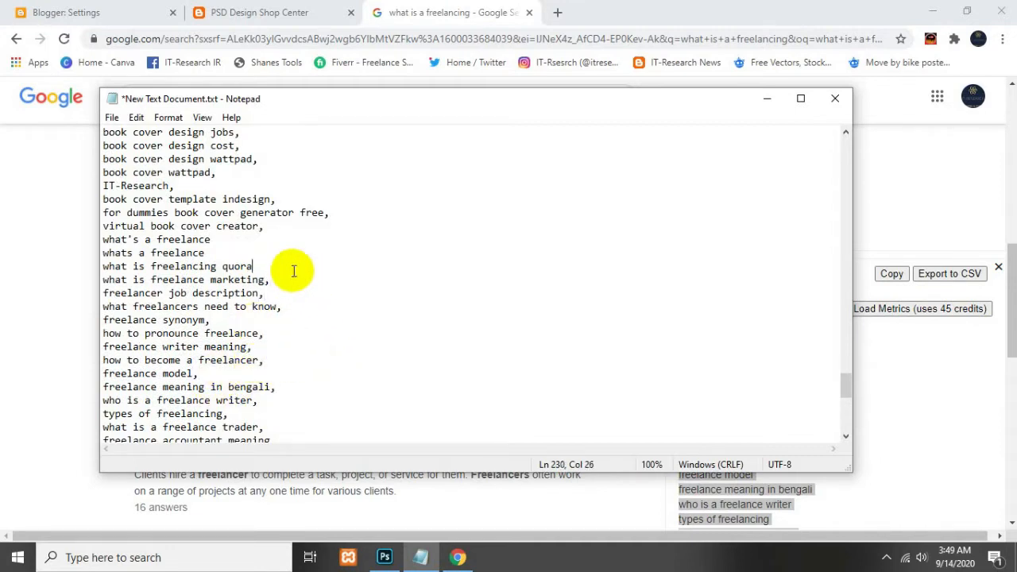
text(,)
click(256, 252)
text(,)
click(238, 240)
text(,)
Review the comma-separated keyword list, from the last freelancing entries back to the beginning of the file
scroll(373, 286, down, 10)
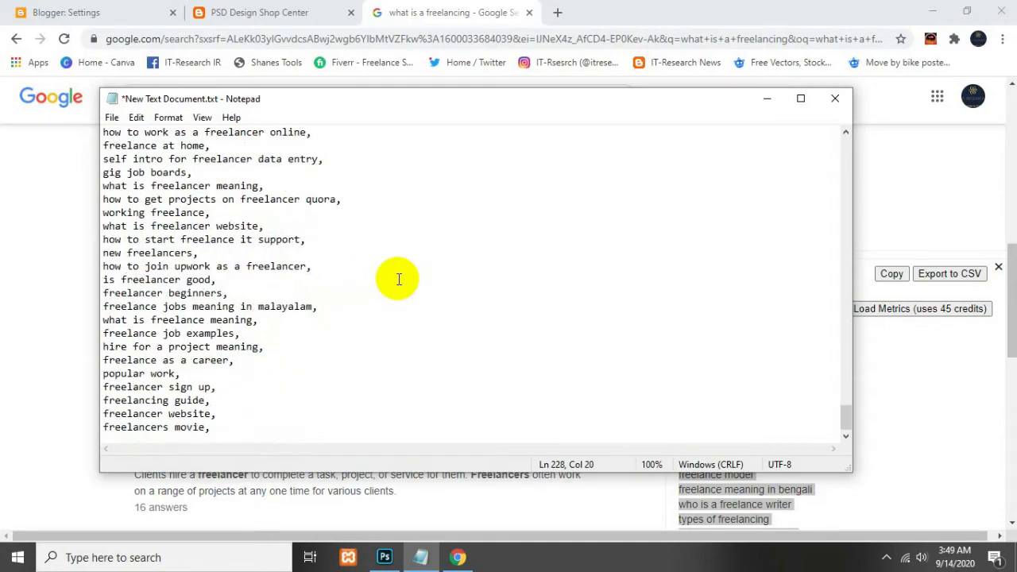
scroll(399, 279, up, 20)
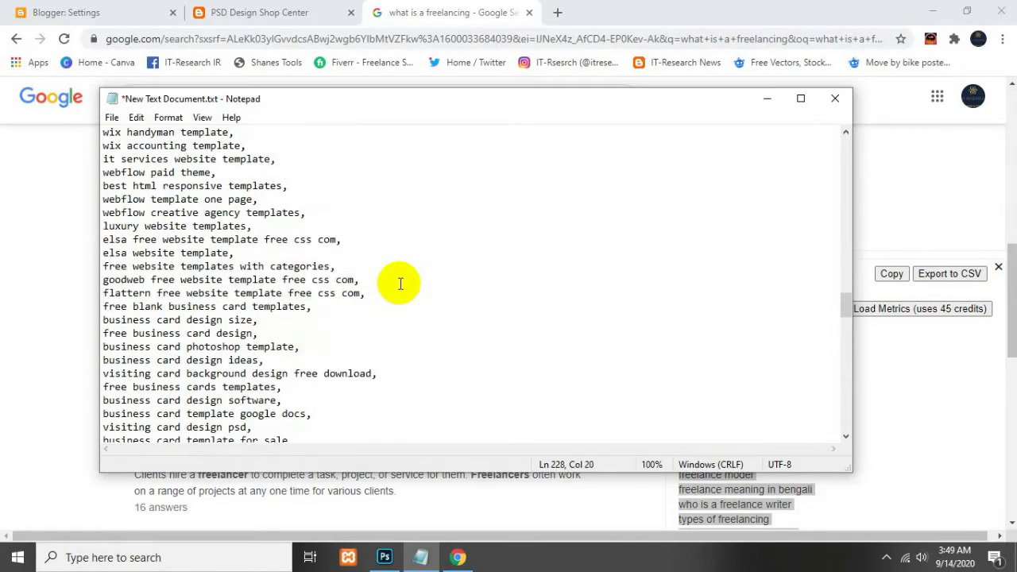
scroll(400, 283, up, 8)
scroll(397, 281, down, 20)
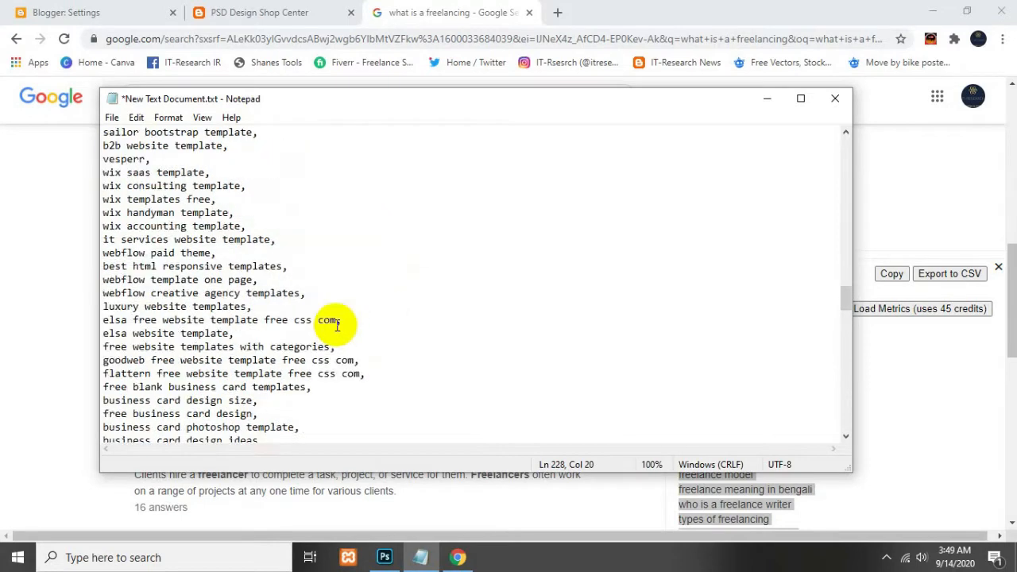
scroll(334, 314, down, 20)
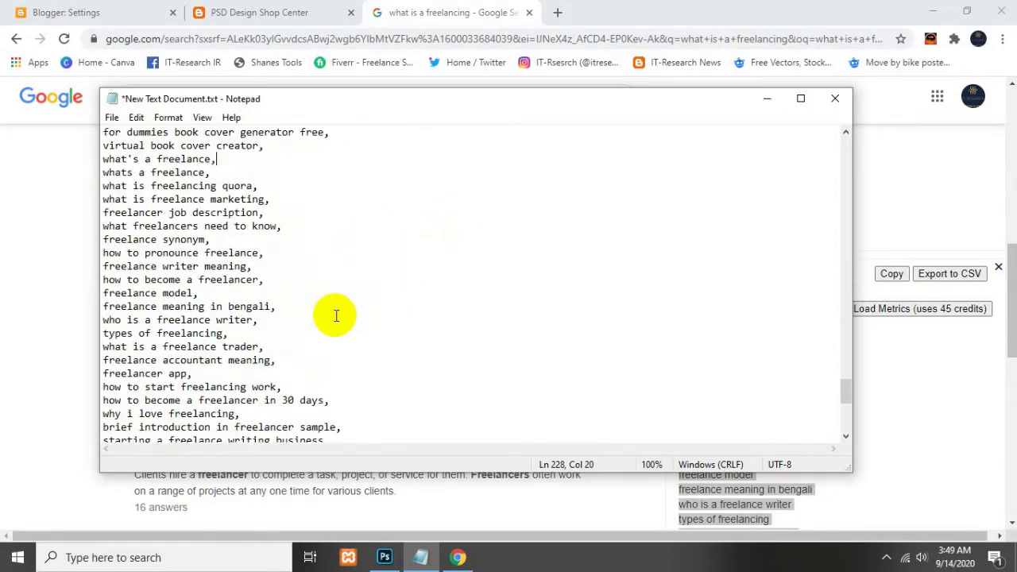
scroll(334, 323, down, 3)
scroll(334, 324, up, 16)
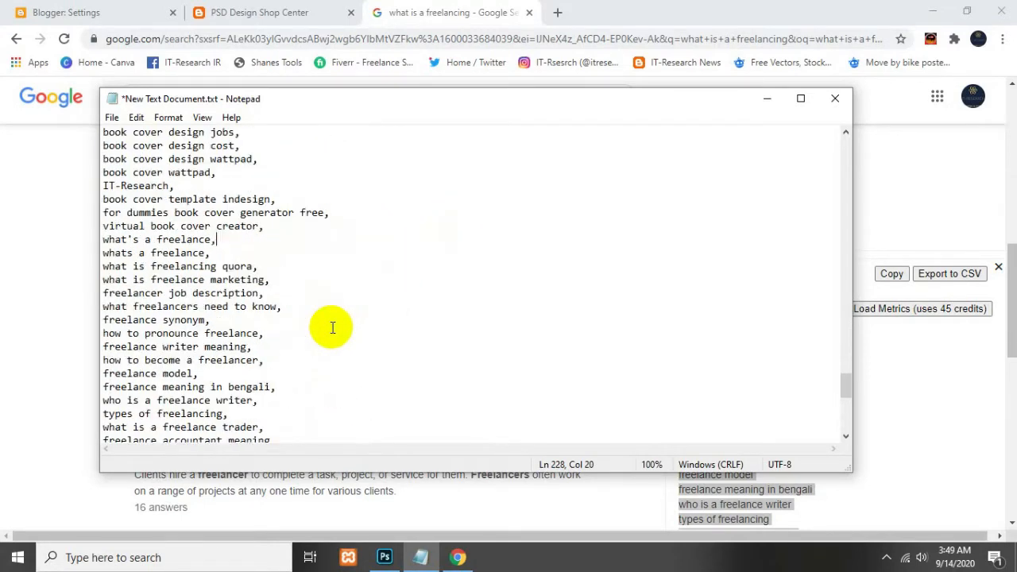
scroll(847, 359, up, 2)
scroll(848, 341, down, 2)
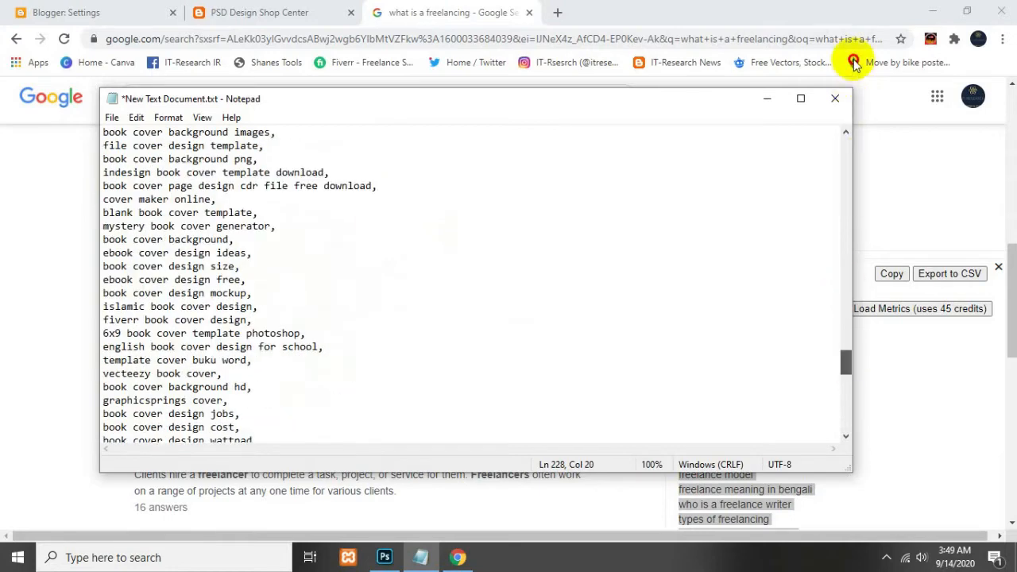
drag(842, 367, 851, 130)
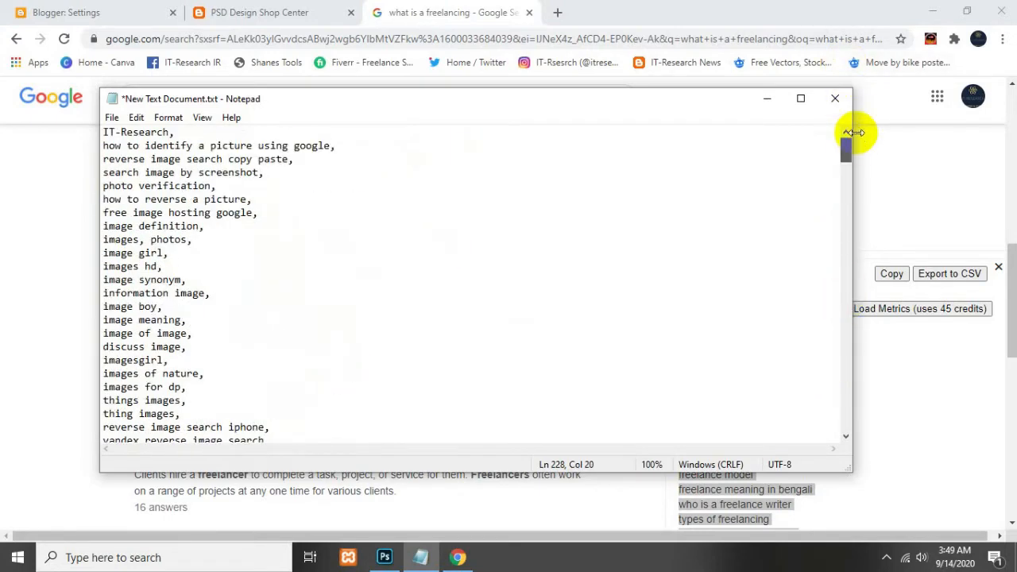
Copy the first line "IT-Research," and paste it on a new line below "hire for a project meaning," in the keyword list
drag(199, 132, 50, 136)
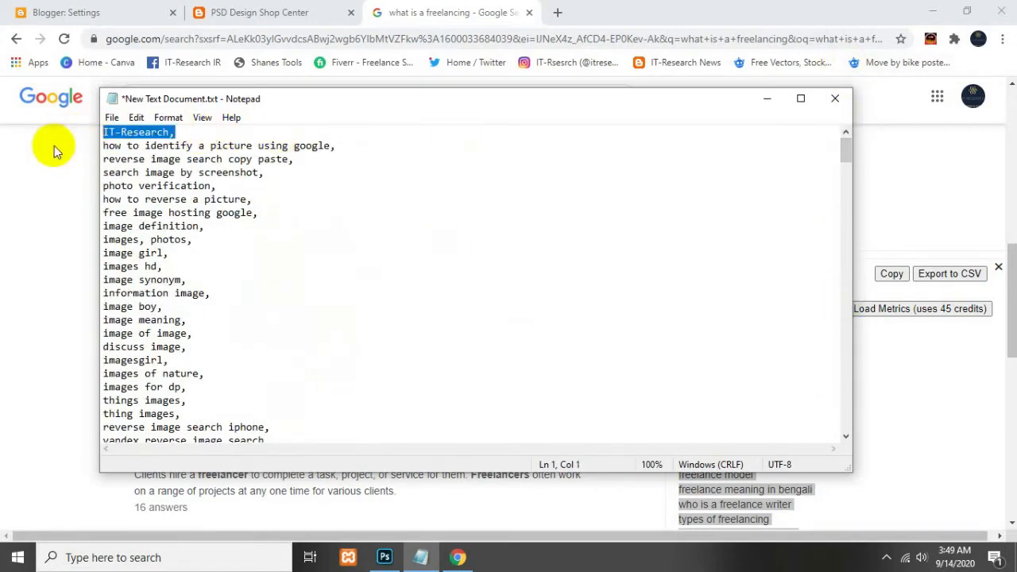
drag(845, 148, 858, 453)
click(280, 348)
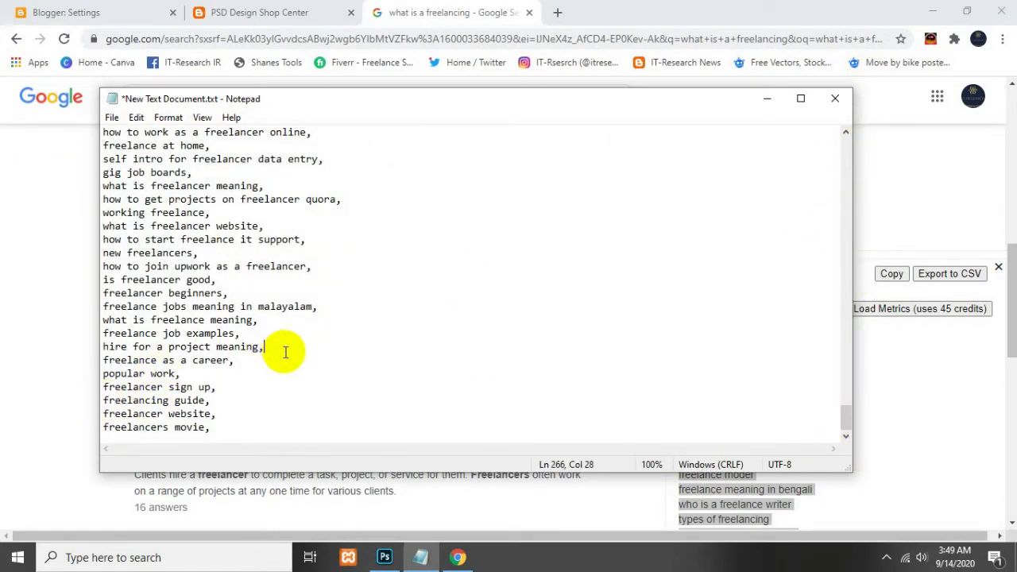
key(Return)
key(ctrl+v)
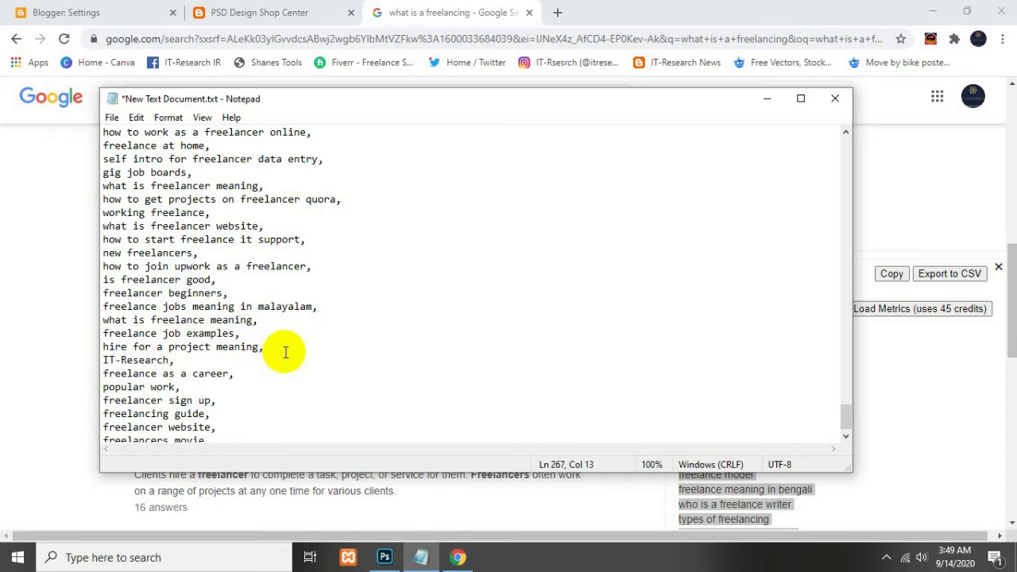
scroll(257, 371, down, 1)
scroll(254, 373, up, 8)
scroll(255, 373, up, 20)
scroll(254, 374, up, 20)
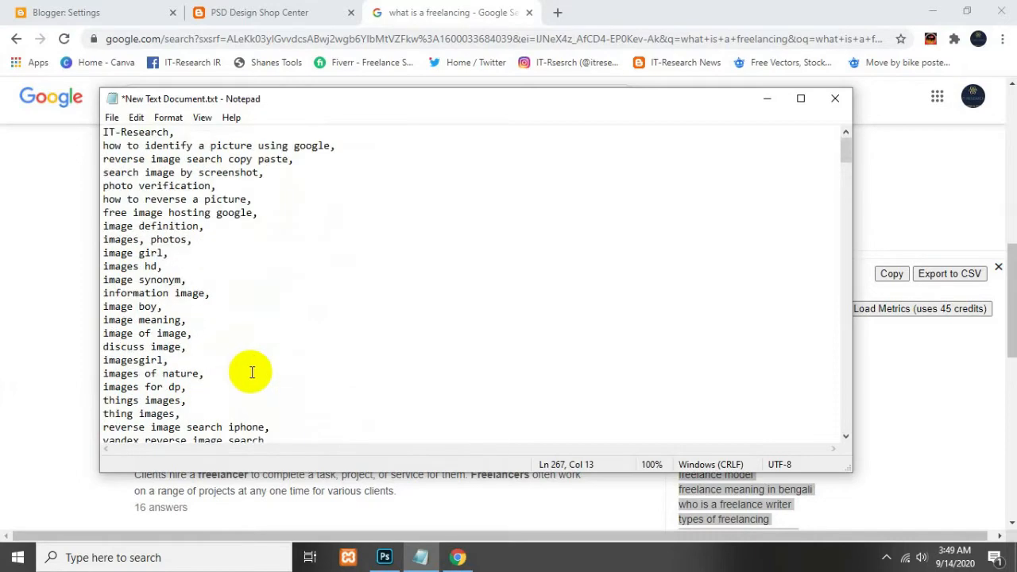
Switch back to Chrome, close the "what is a freelancing" results and return to the Blogger settings of PSD Design Shop Center
click(7, 340)
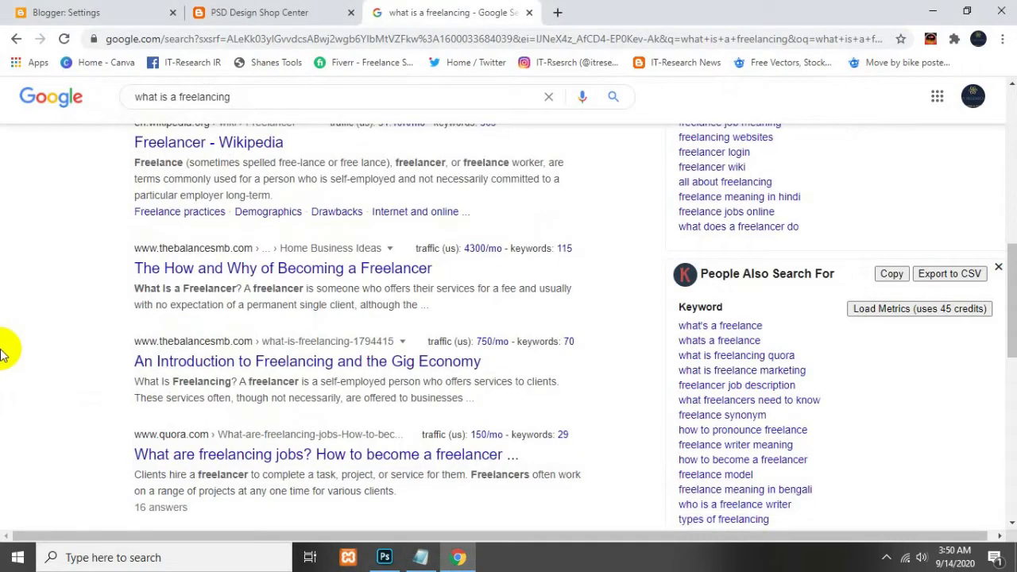
click(262, 12)
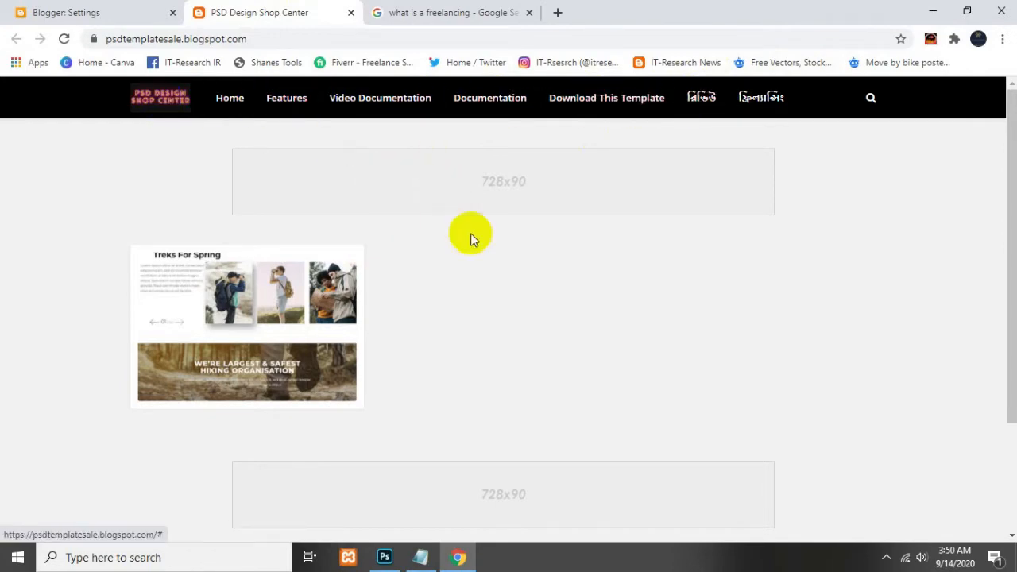
click(106, 9)
click(457, 9)
key(ctrl+w)
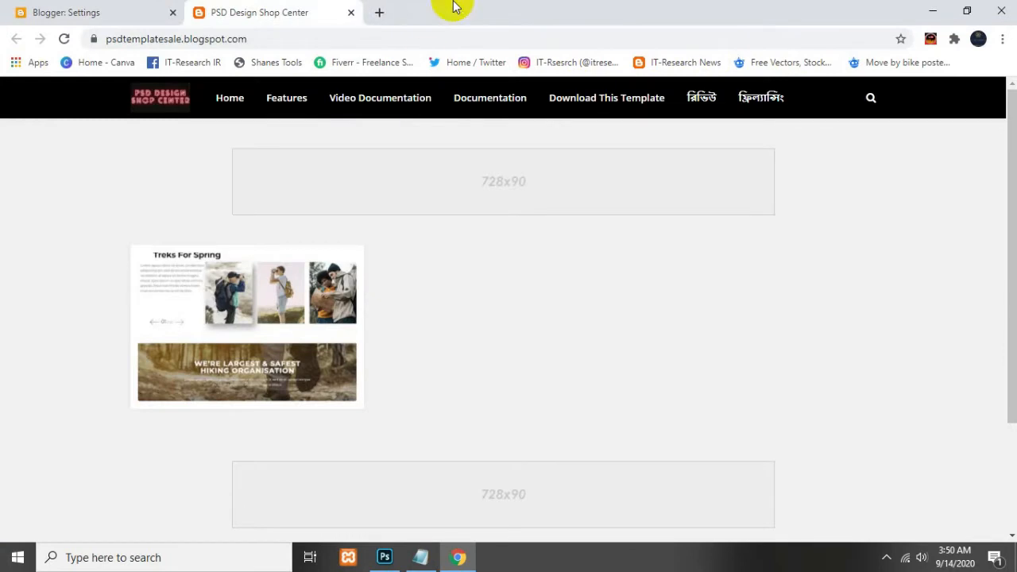
click(34, 15)
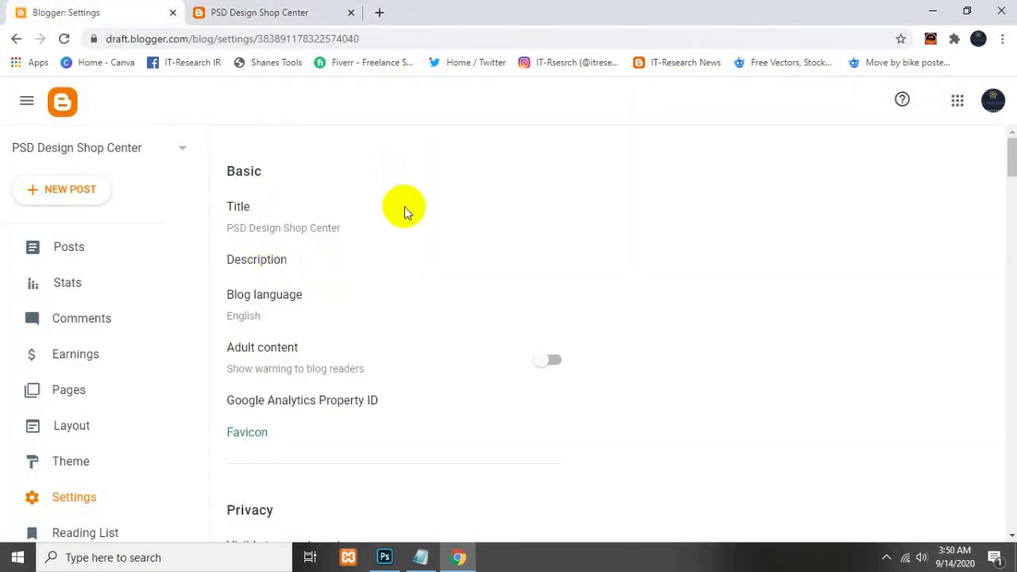
Open the blog description for editing and enter "IT-Research" and "Programming & Software Company" on separate lines
click(300, 261)
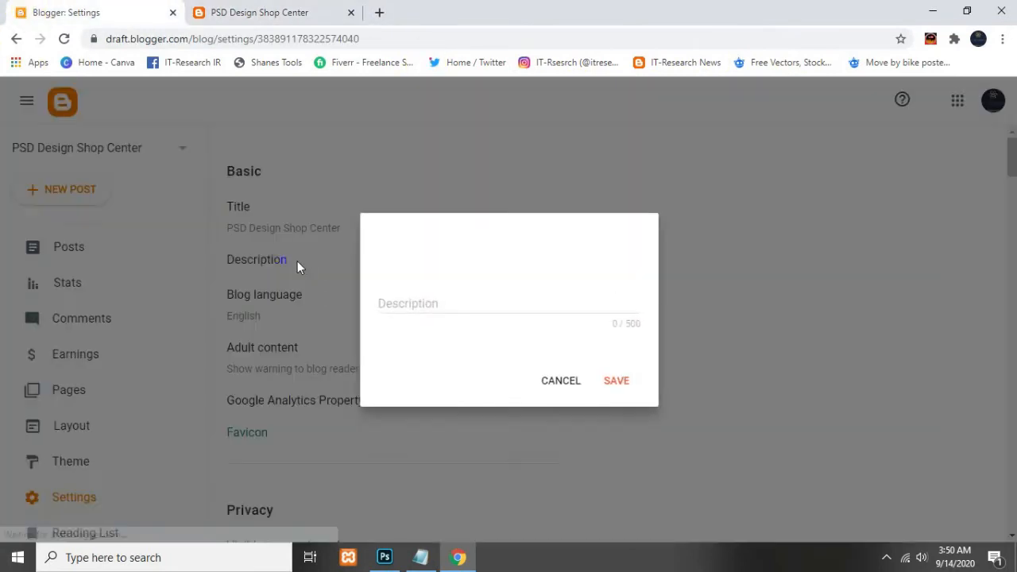
click(477, 294)
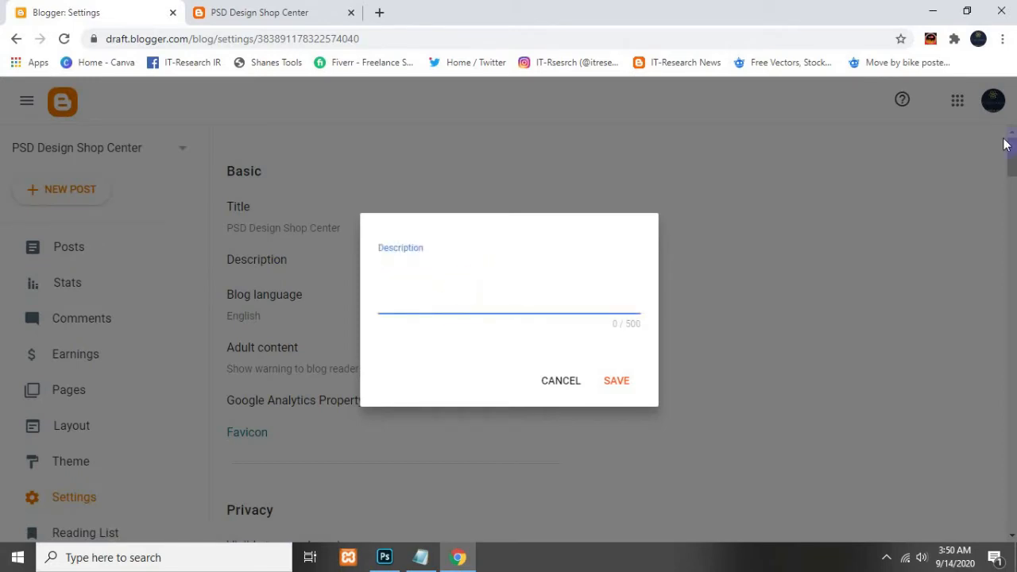
text(IT-)
text(Research)
text(Progr)
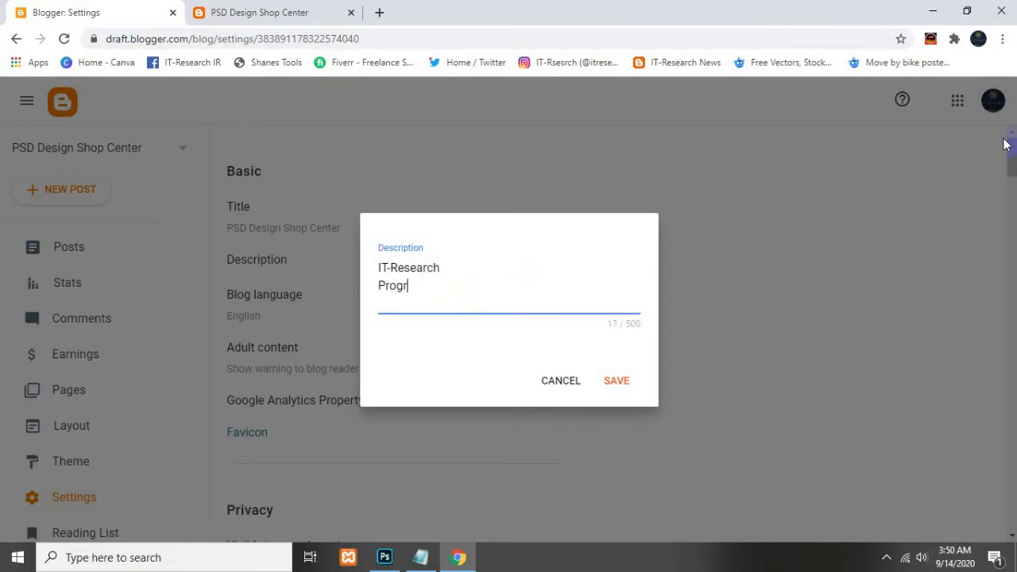
text(eamming & Sof)
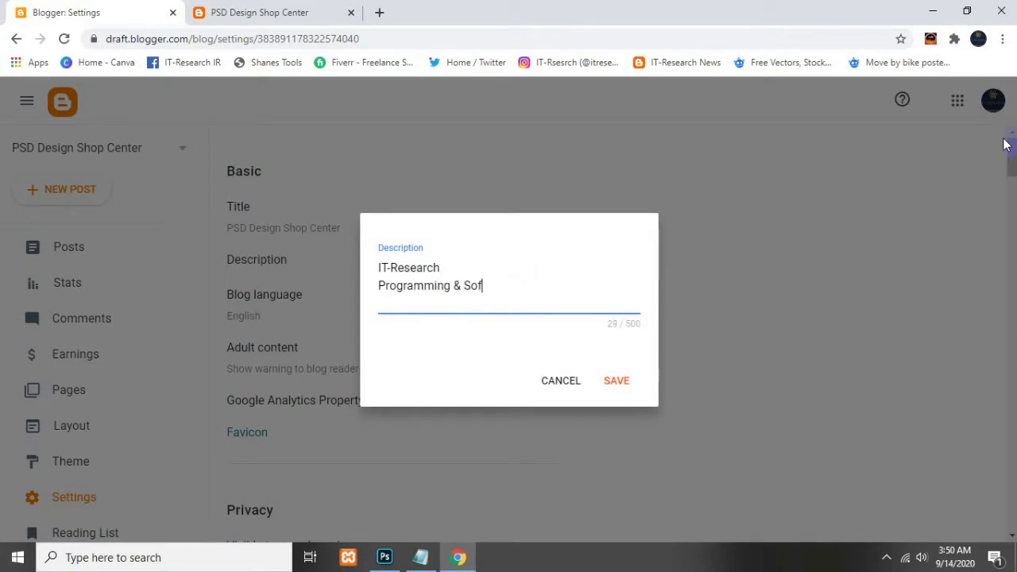
text(tware Company)
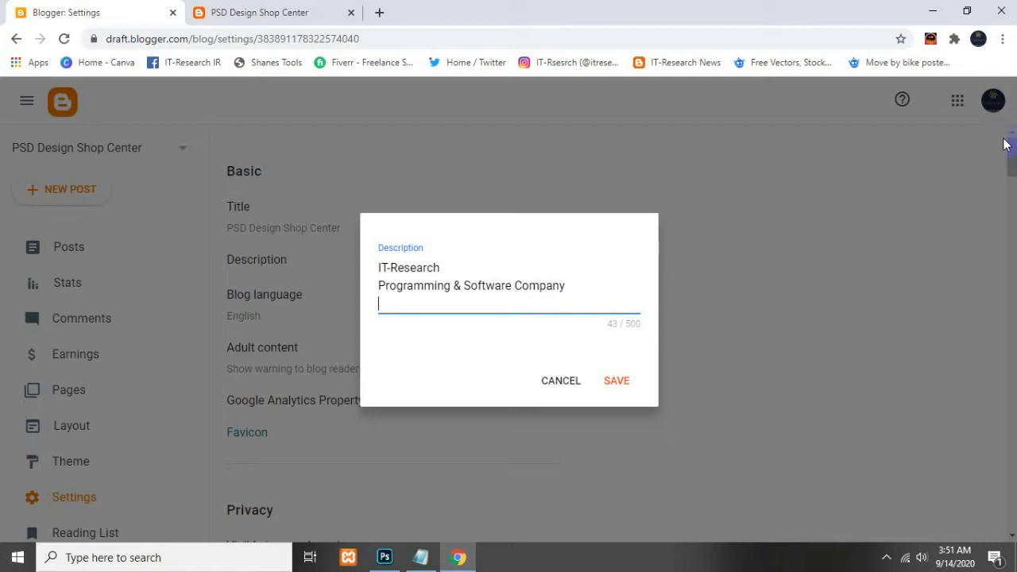
Add "Adobe Photoshop CC 2020" as the third line of the blog description
text(Adobe Photoshop)
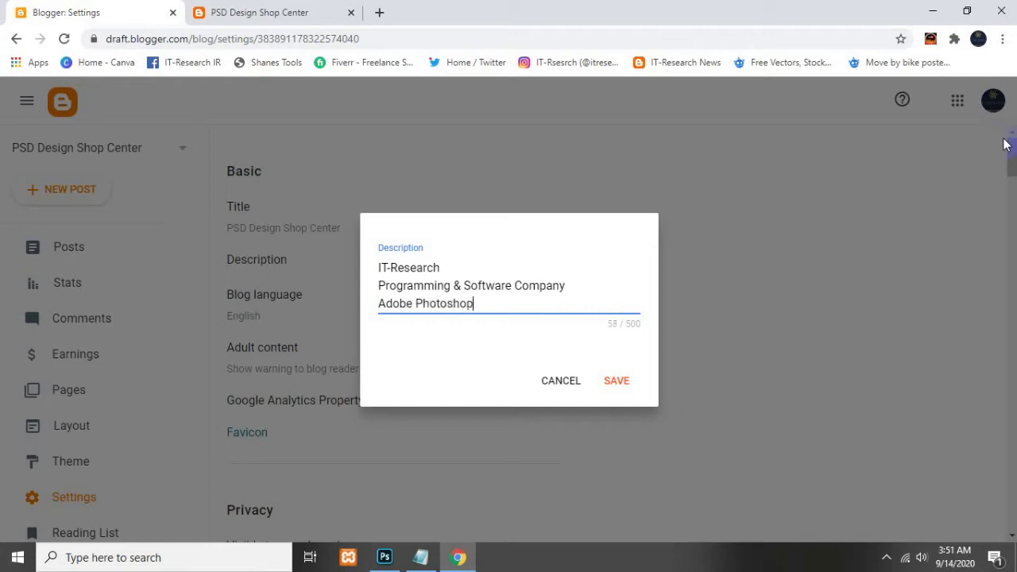
text( D)
key(BackSpace)
text(CC 2020)
key(Return)
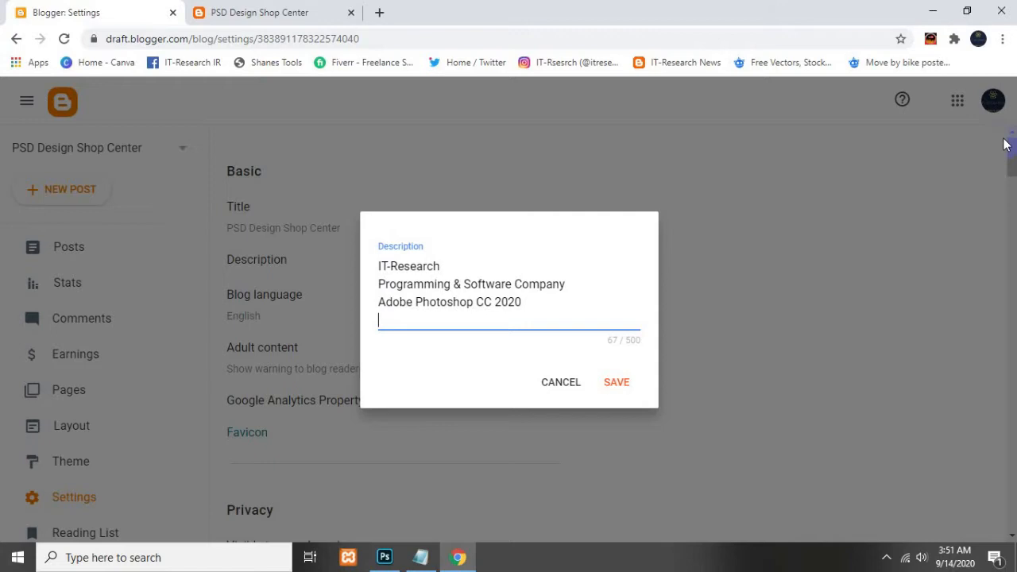
Add the file formats "PSD, JPG, PNG, PDF" as the fourth line of the blog description
text(PSD, JPG, P)
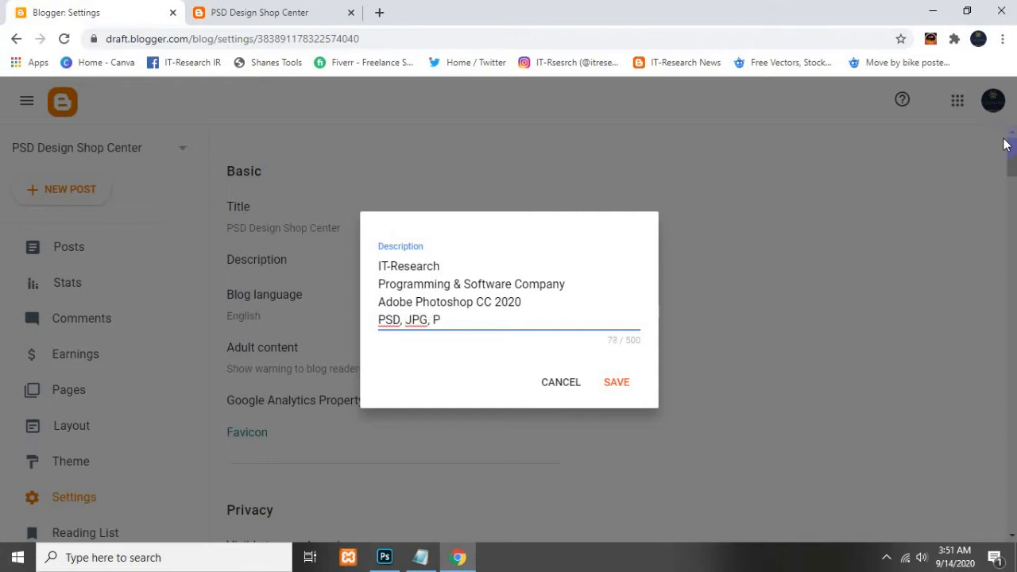
text(NG, )
text(PDf)
text(F)
key(Return)
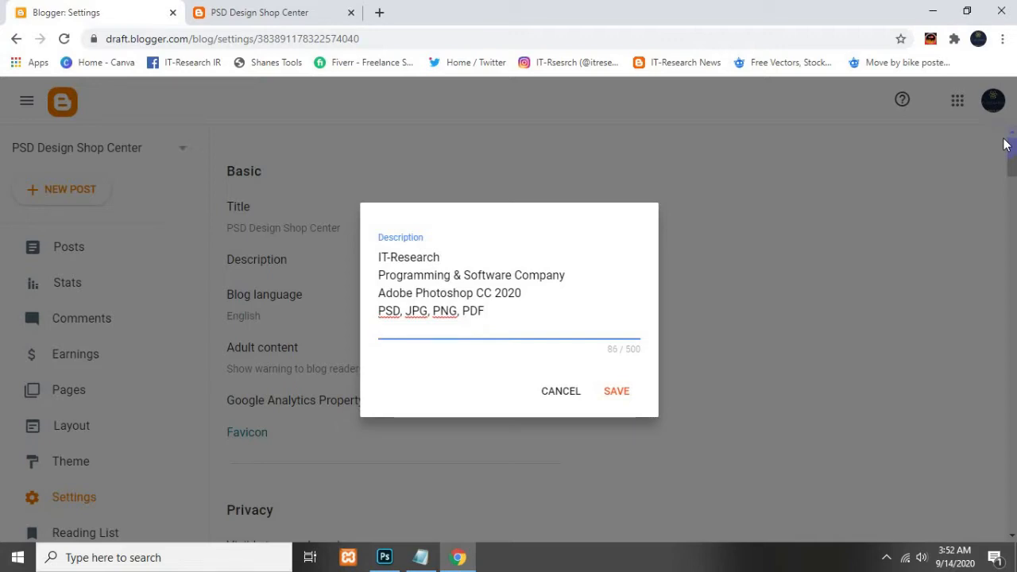
Start the description's keyword list on a new line below the file formats with "website template"
text(Web)
key(BackSpace)
key(BackSpace)
key(BackSpace)
key(BackSpace)
key(Return)
text(website template)
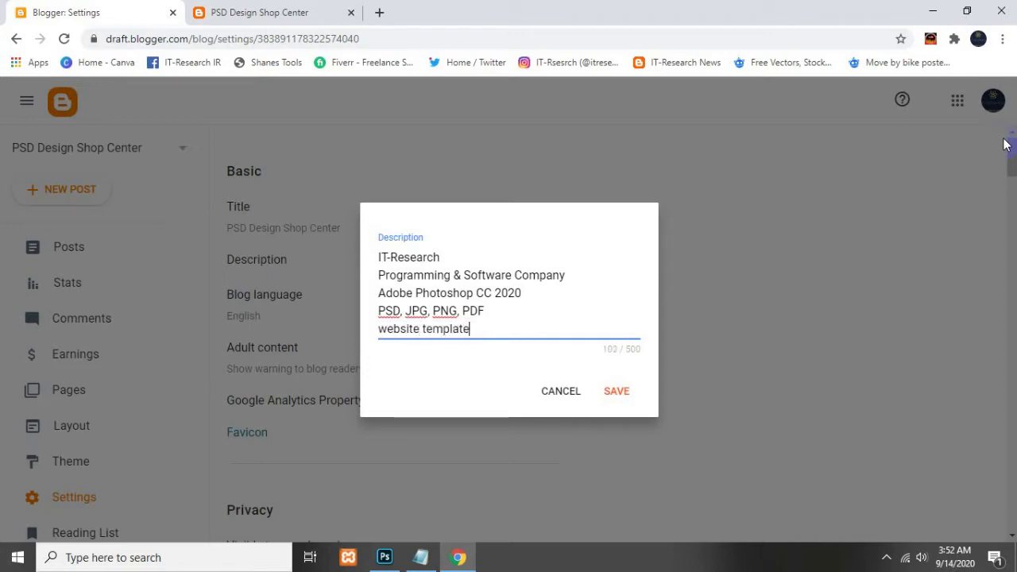
Append the keyword "Business website template," after "website template," in the blog description
text( ,)
text(Bus)
text(ni)
key(BackSpace)
key(BackSpace)
text(iness te)
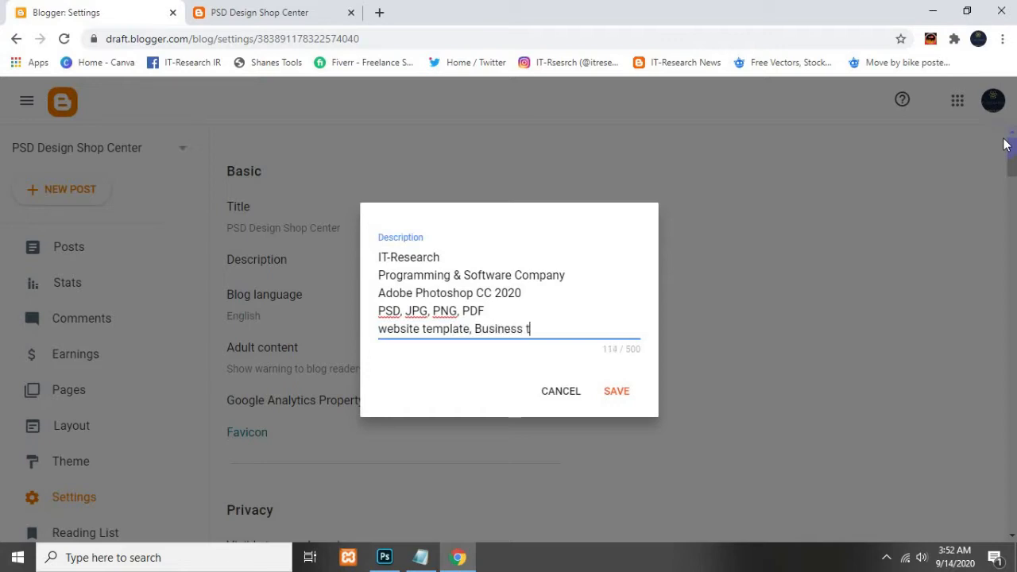
key(BackSpace)
key(BackSpace)
text(website templa)
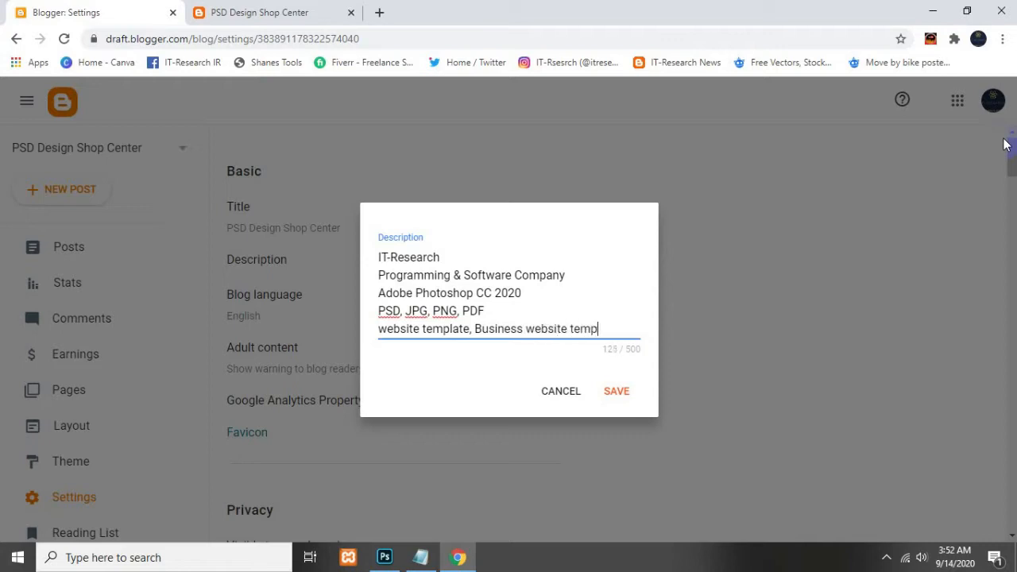
text(te, Po)
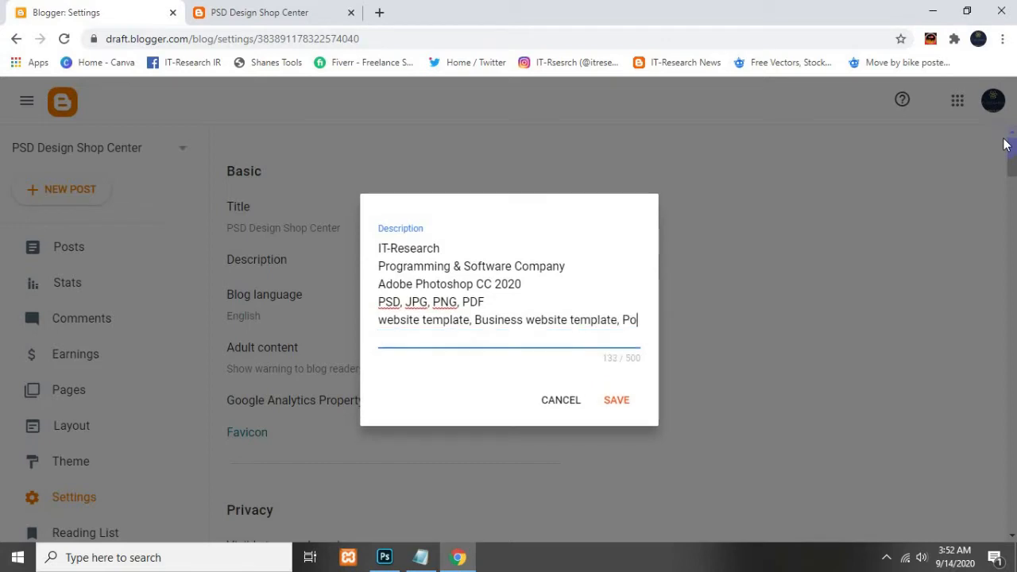
Continue the description's keyword list with "portfolio template, personal website template,"
text(portf)
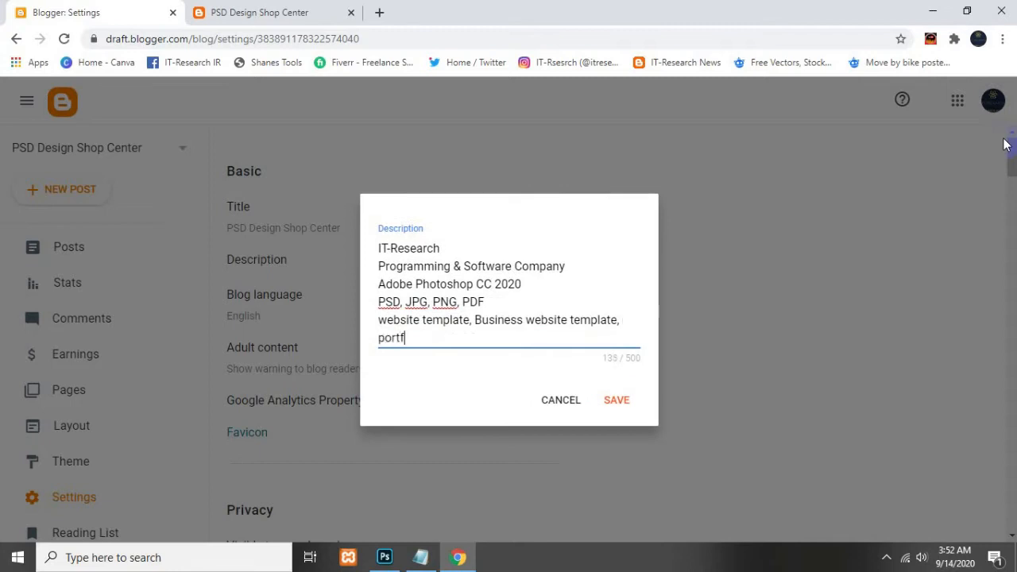
text(olio ,)
key(BackSpace)
text(template, )
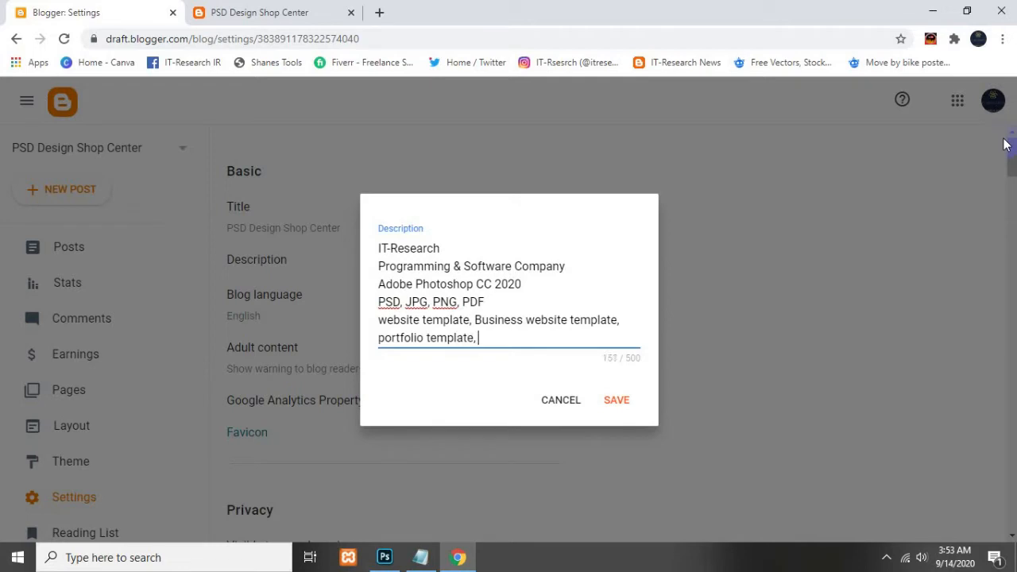
text(personal websi)
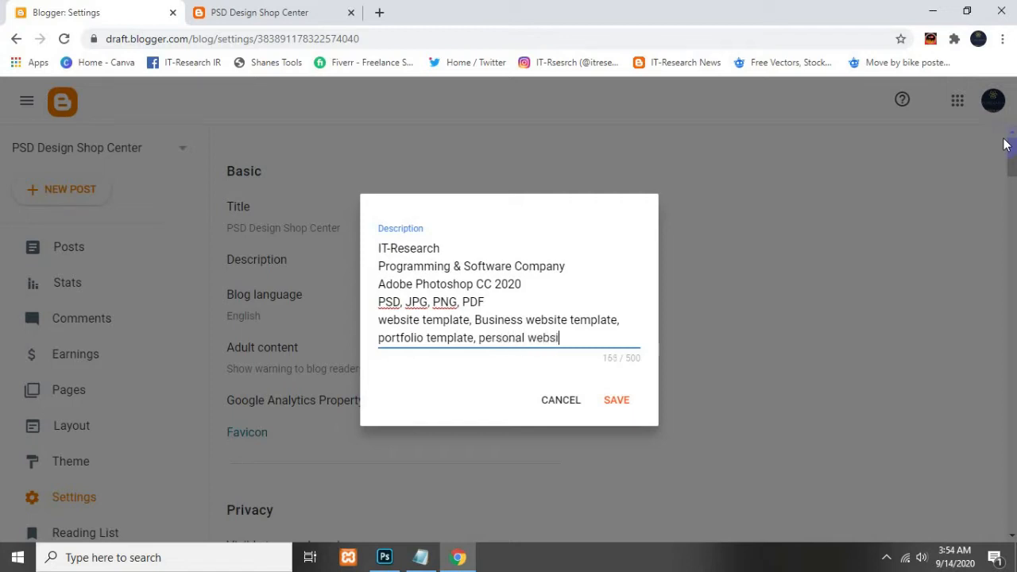
text(te te)
key(BackSpace)
text(empl)
text(ate,)
Append the keywords "theme, website themes, blogger themes" to the blog description
text(b)
key(BackSpace)
text(theme)
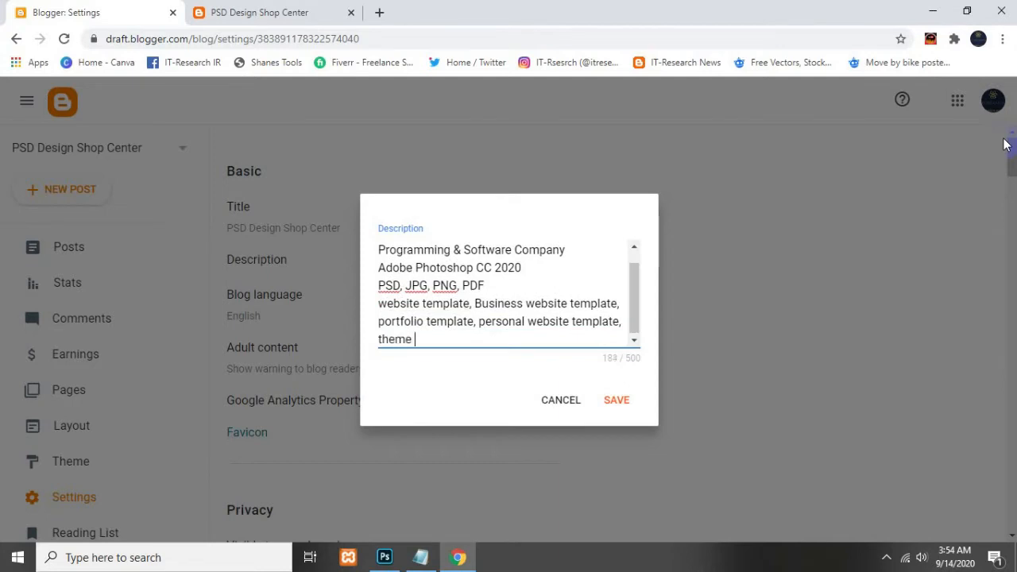
text(, website the)
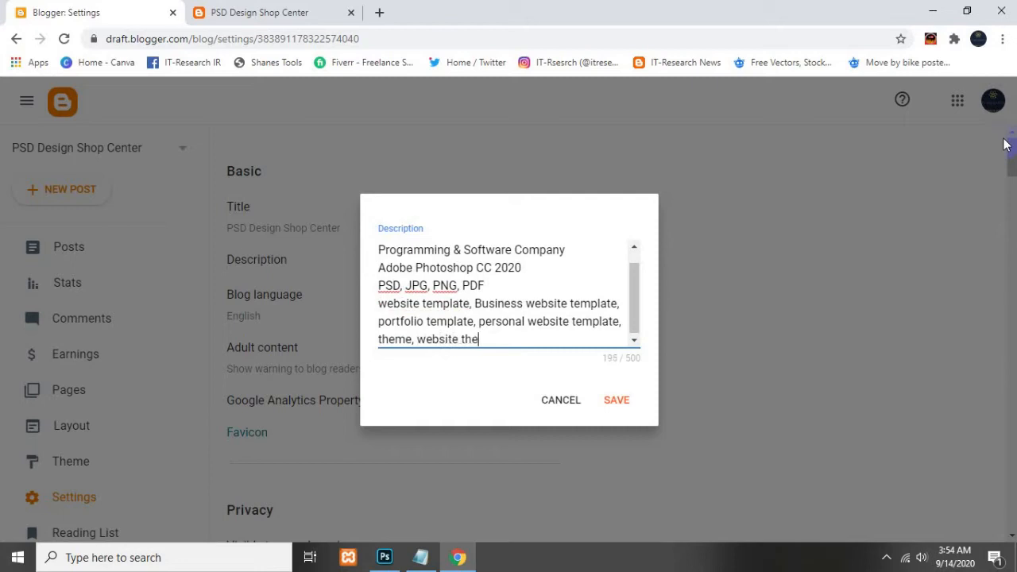
text(mes, blogger themes)
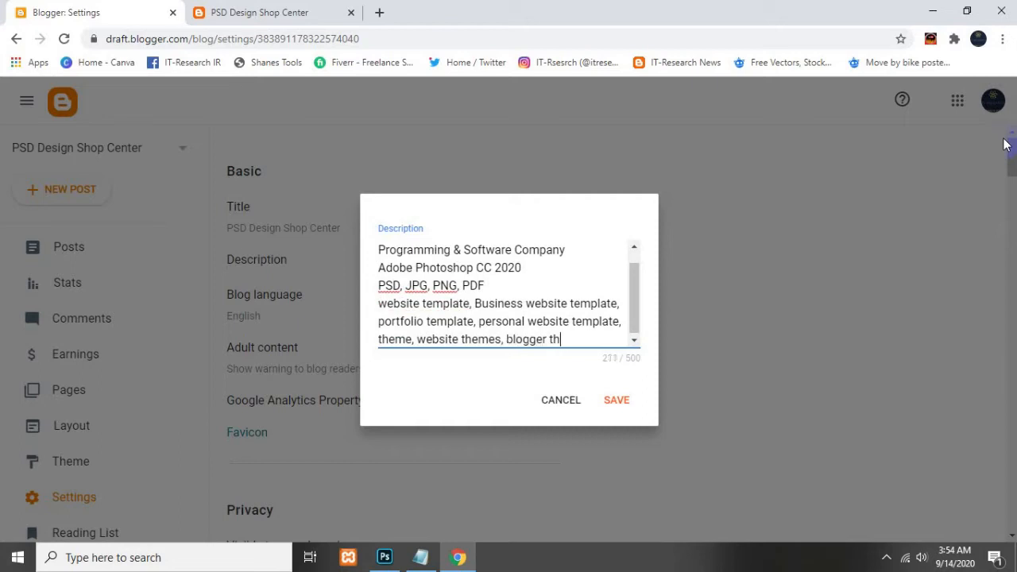
Append the keywords "business card design, t-shart design," after "blogger themes," in the blog description
text(, busnibe)
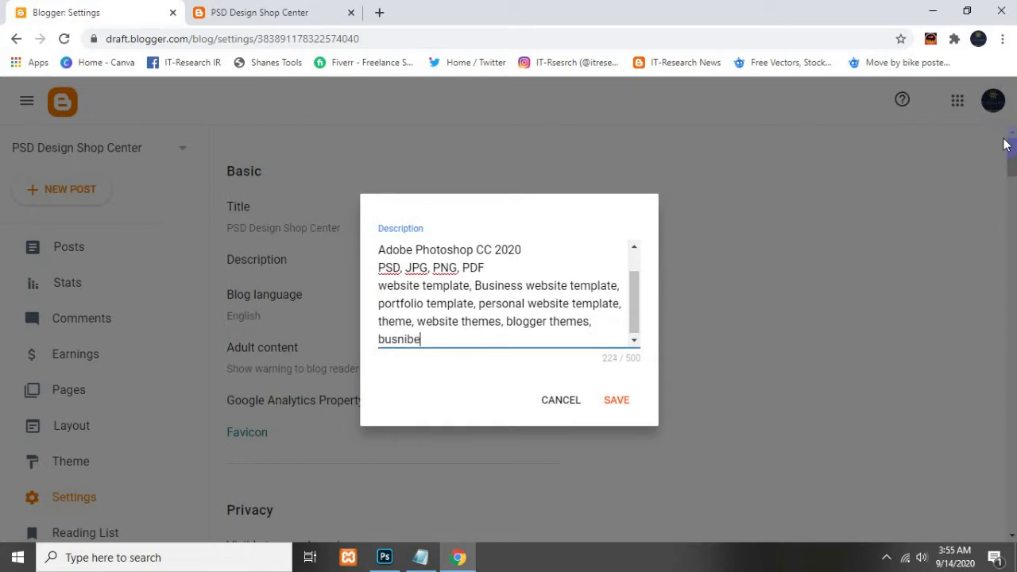
key(BackSpace)
key(BackSpace)
key(BackSpace)
key(BackSpace)
key(BackSpace)
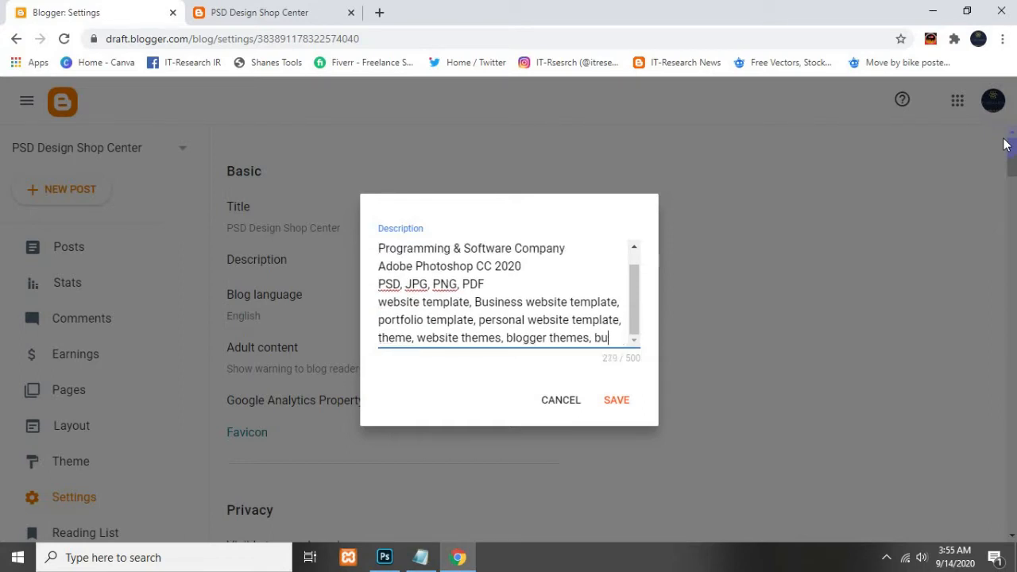
text(siness)
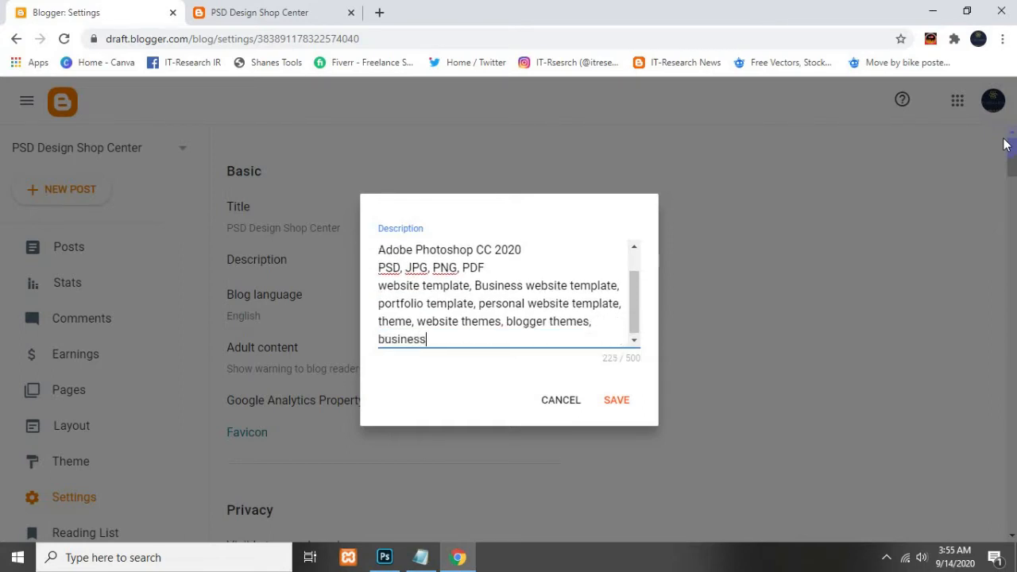
text( cards)
key(BackSpace)
key(BackSpace)
text(design, t)
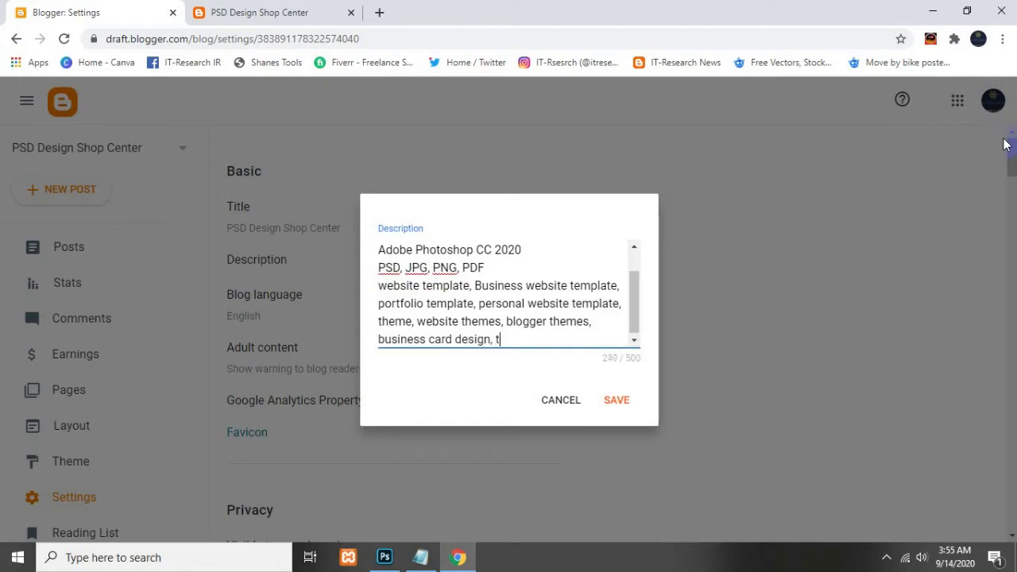
text(-shart design,)
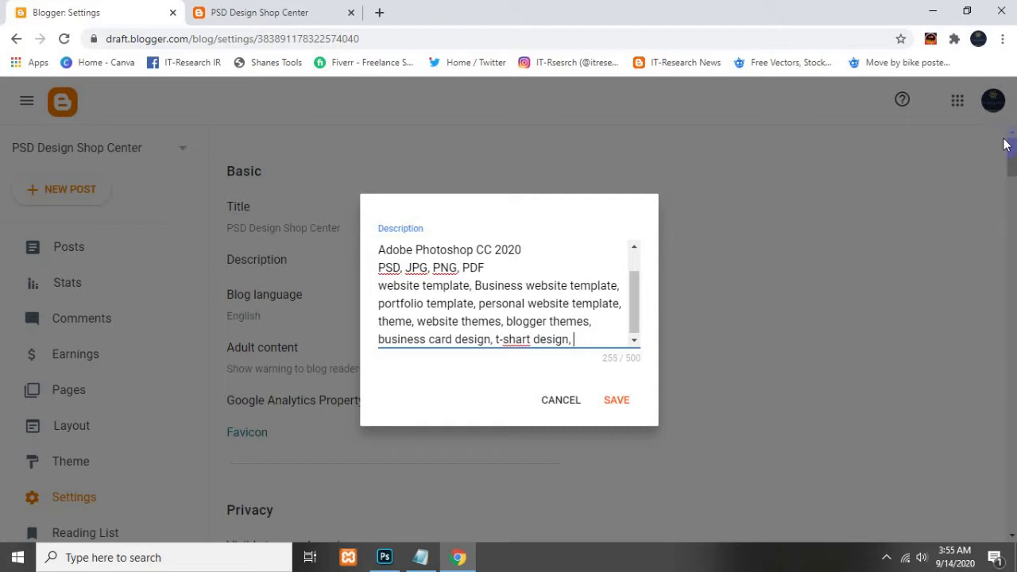
Append the keywords "book cover design, canva design" after "t-shart design," in the blog description
text(book)
text( cover )
text(design)
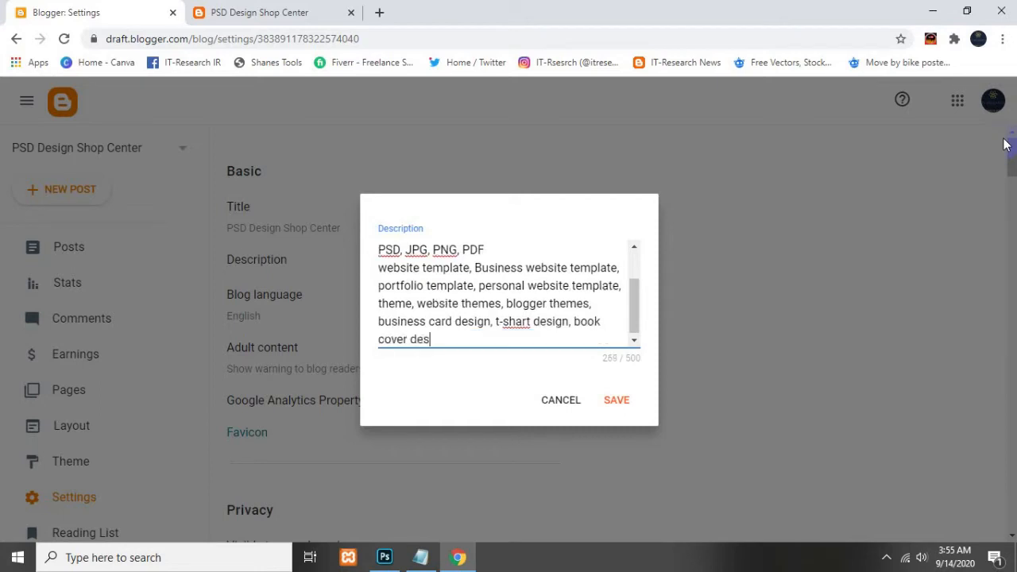
text(, )
text(canva)
text( design)
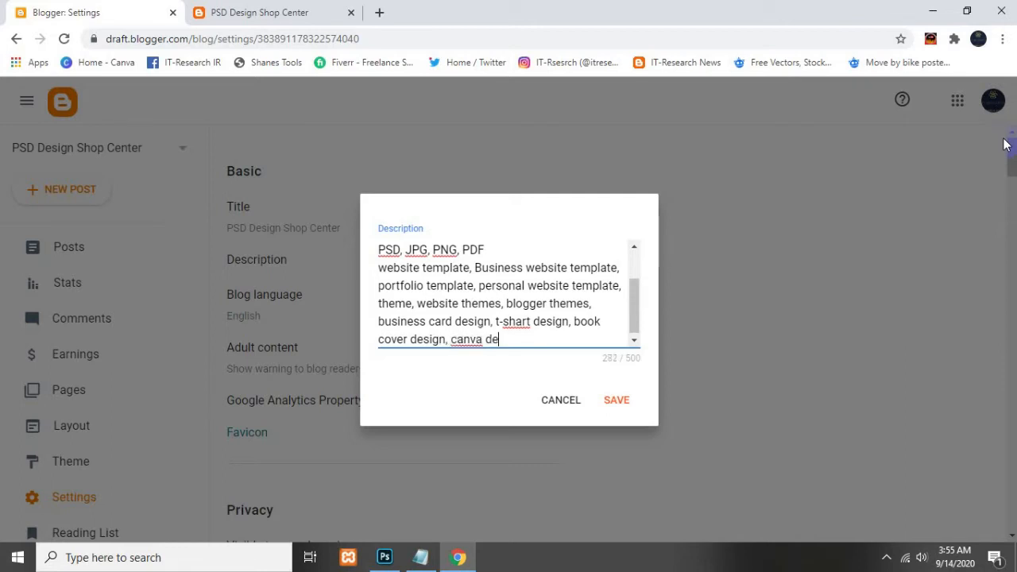
Add the keyword "email template," after "canva design," in the blog description
text(,)
text(email tempalk)
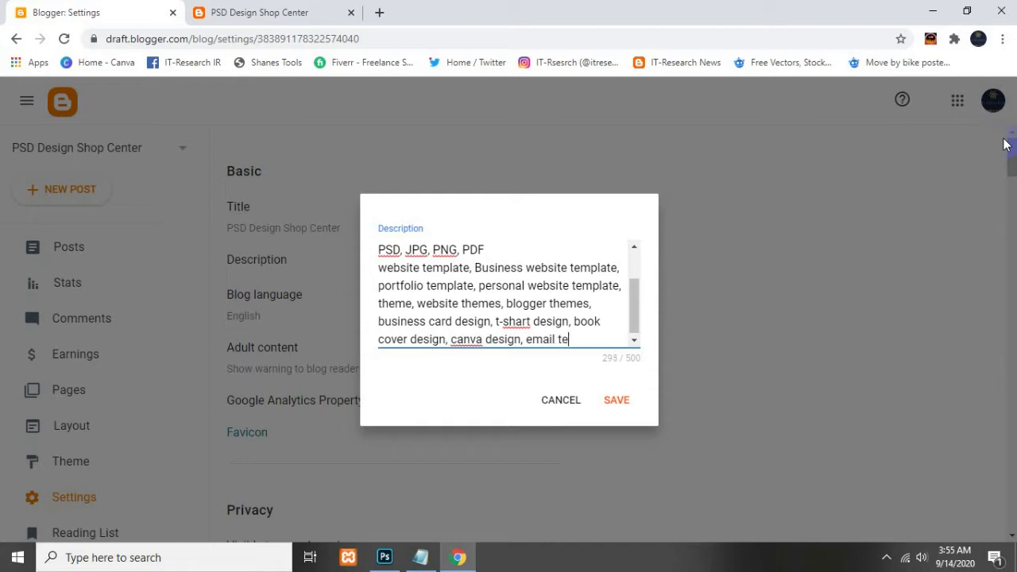
key(BackSpace)
key(BackSpace)
key(BackSpace)
text(late, theme,)
key(Return)
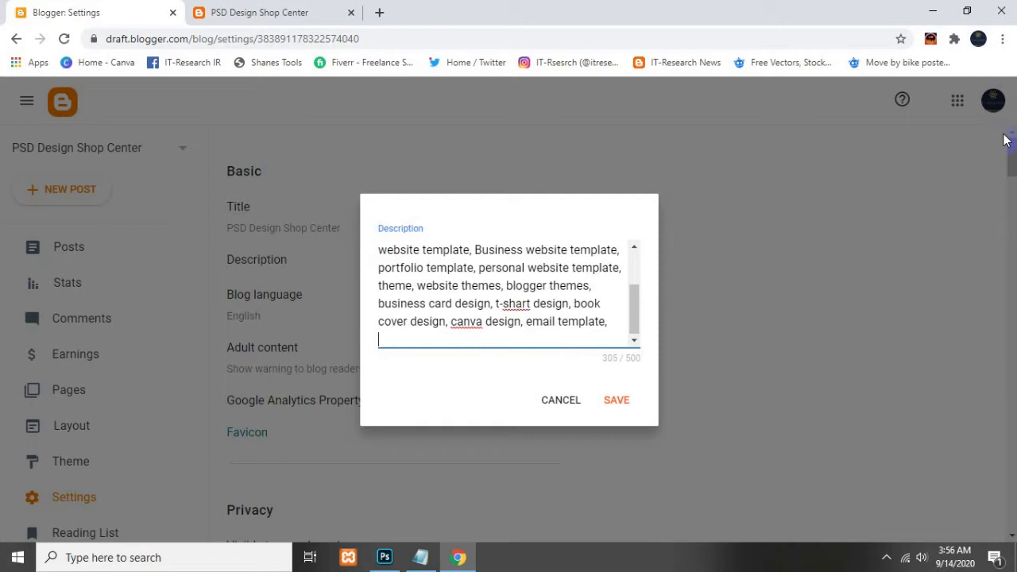
Check the PSD Design Shop Center site for keyword ideas and add "best design," to the end of the blog description
click(235, 8)
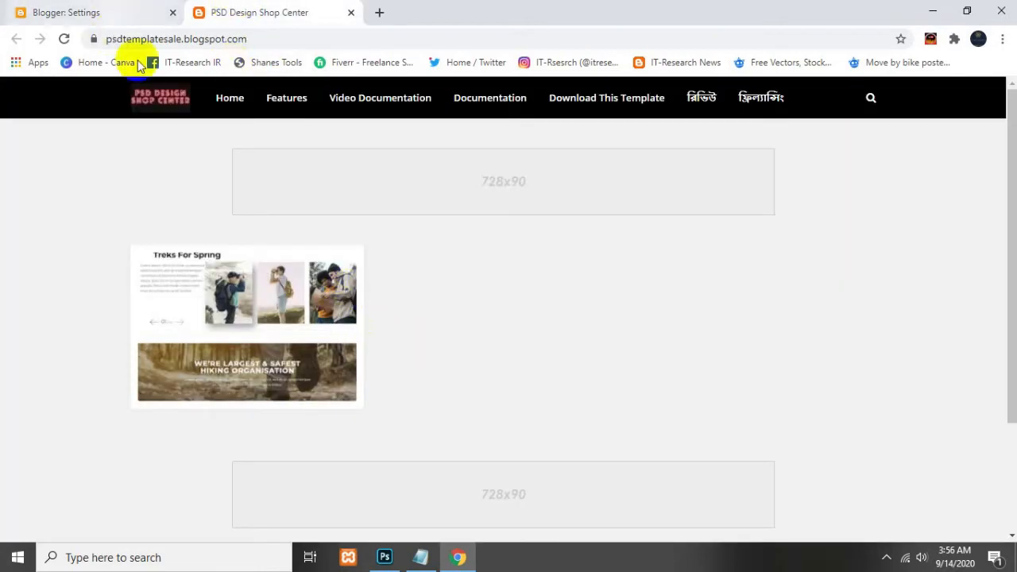
click(54, 7)
scroll(477, 286, up, 3)
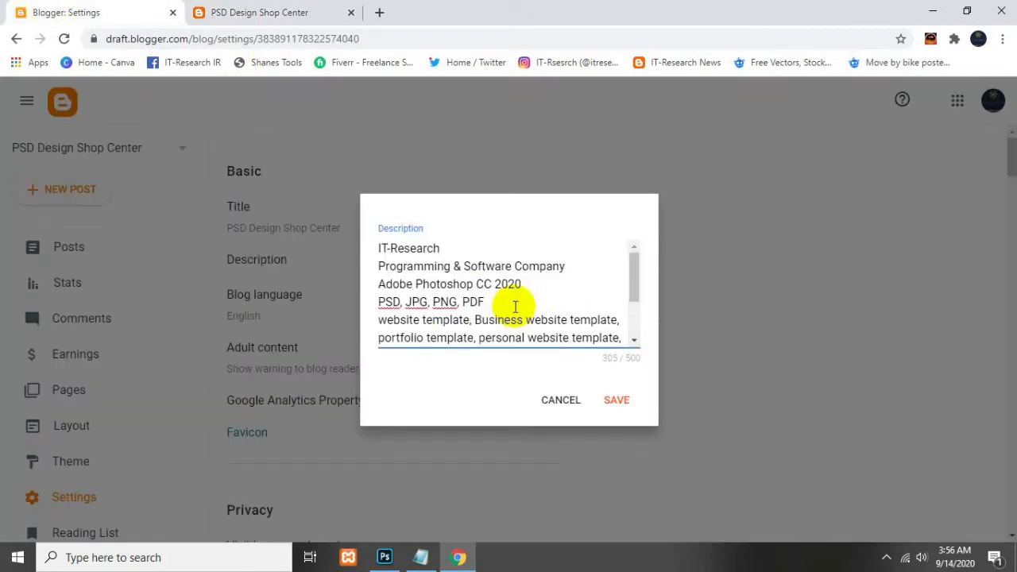
scroll(515, 310, down, 3)
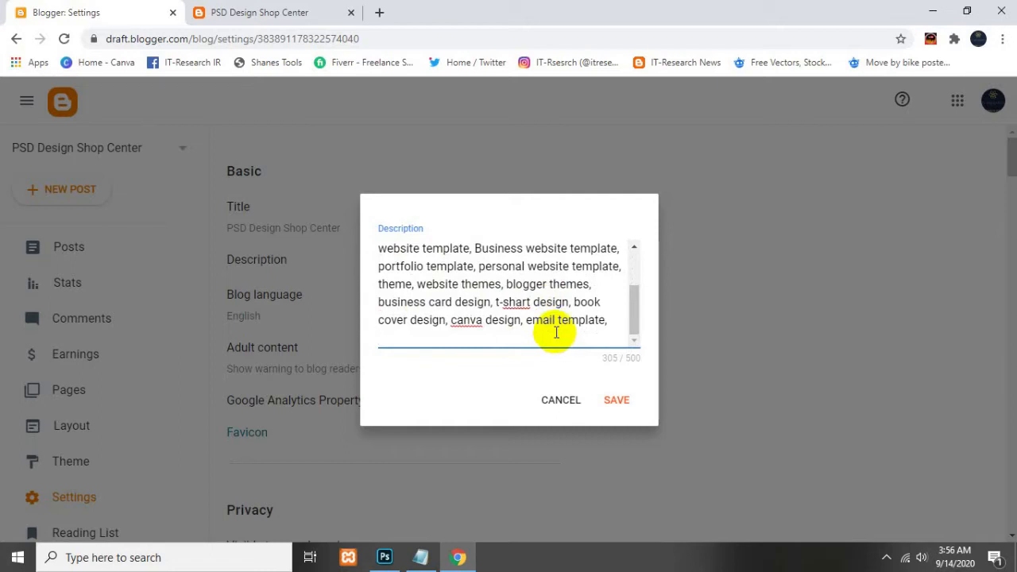
click(210, 11)
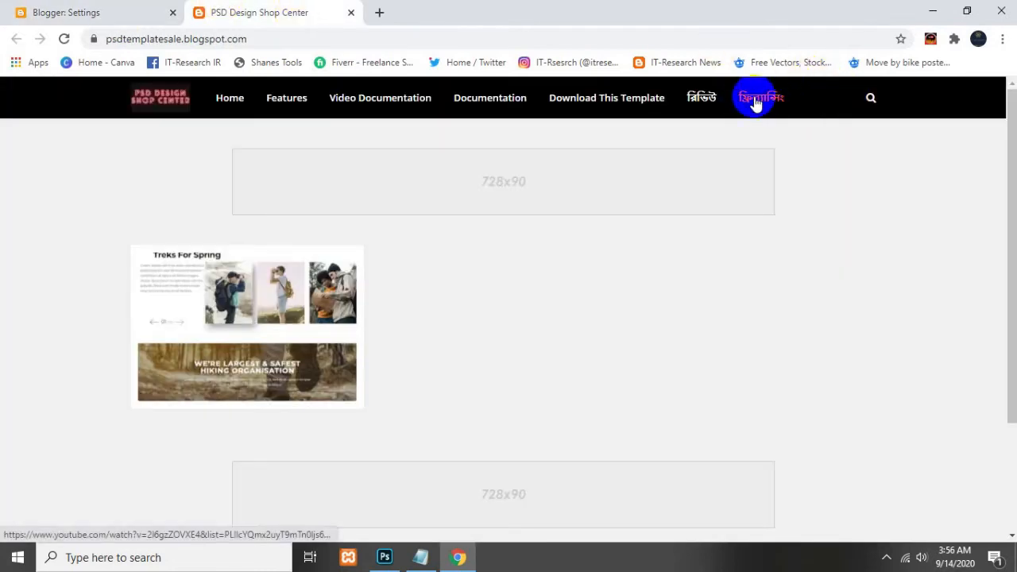
click(24, 11)
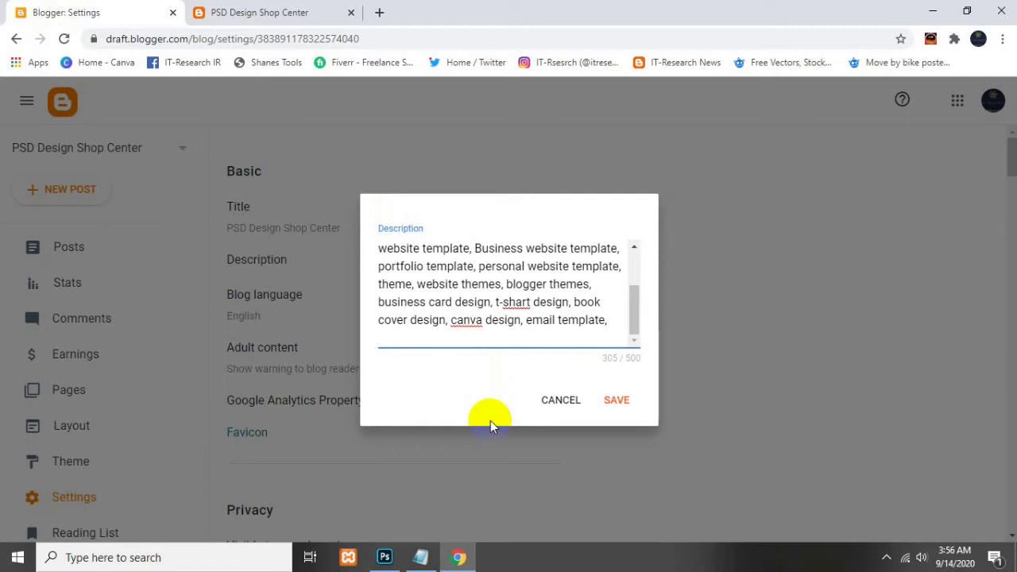
text(best design,)
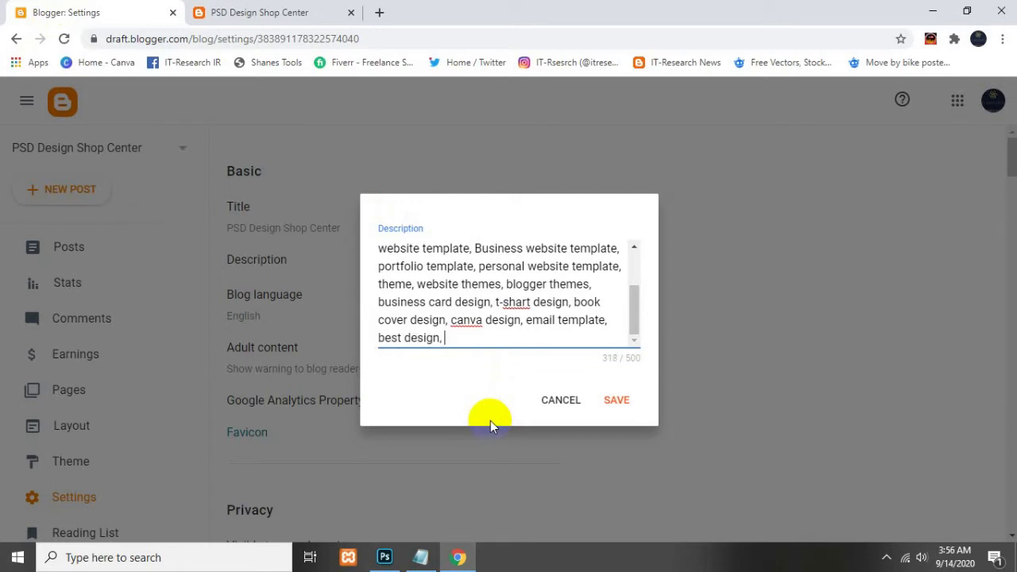
Append "image background" after "best design," in the description, correcting the spelling of the second word
scroll(540, 274, up, 2)
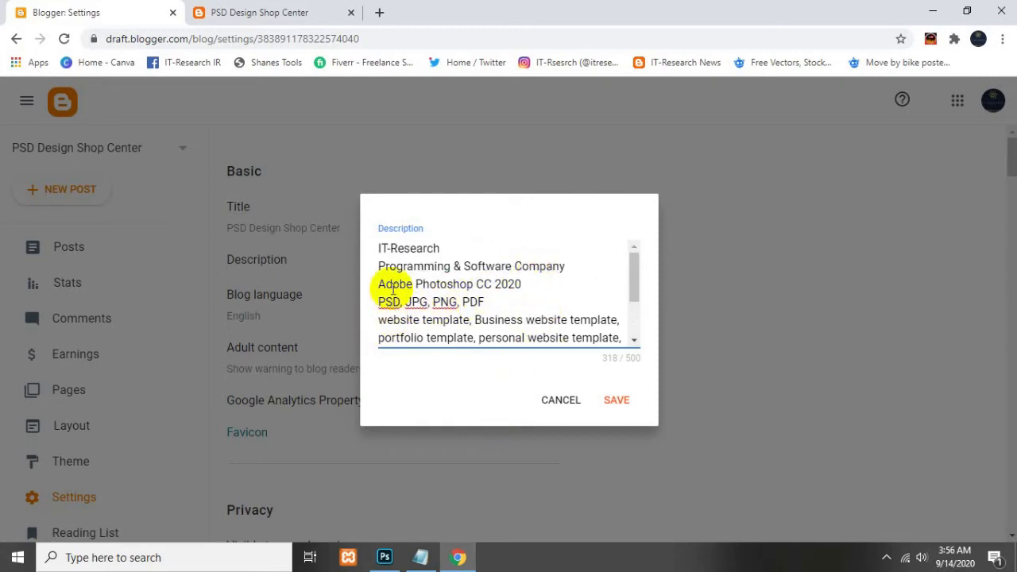
scroll(560, 314, down, 2)
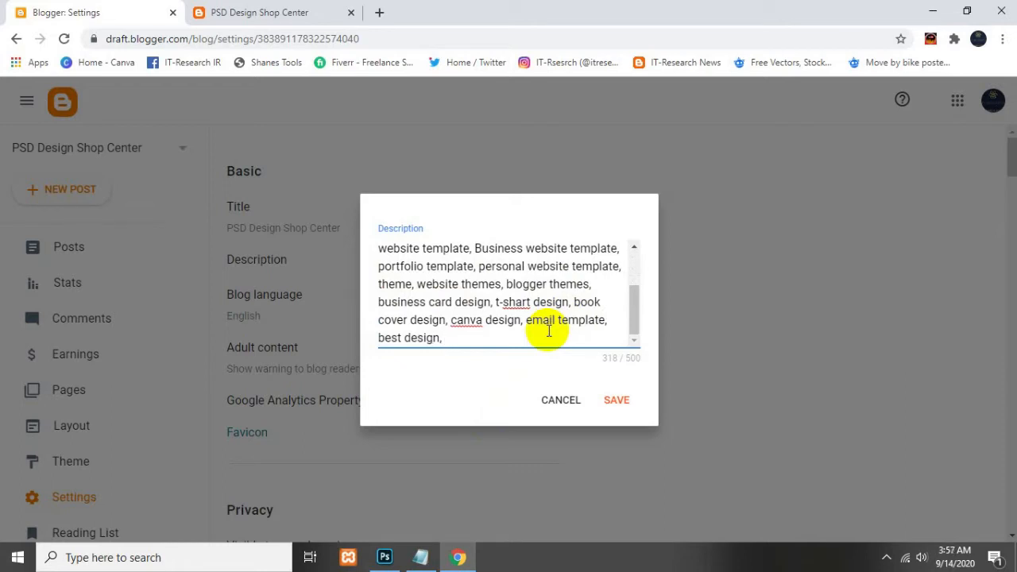
text(image backgroung)
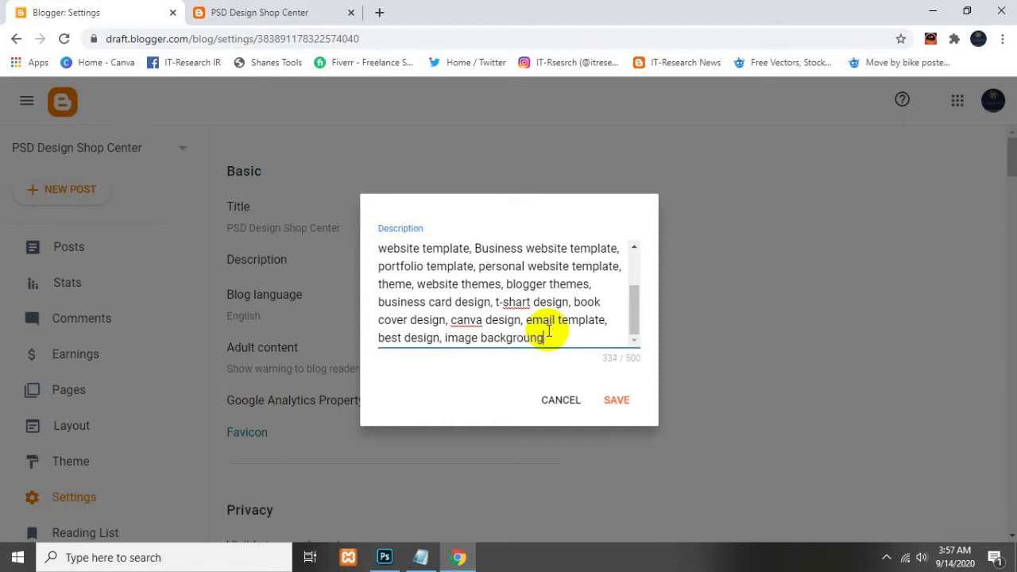
right_click(505, 338)
click(622, 119)
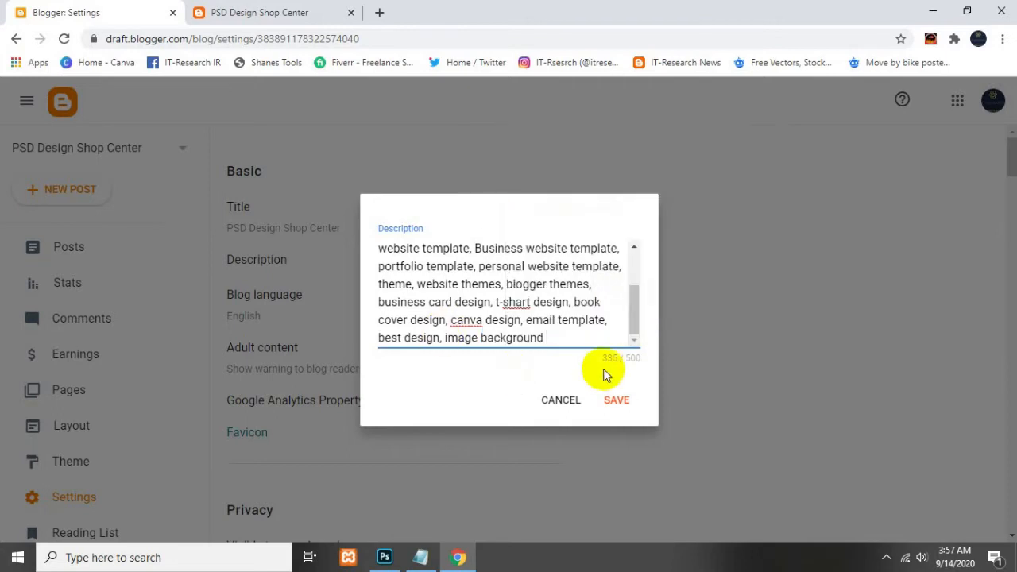
Complete the keyword list with "change, animation," after "image background" and save the blog description
text(change ,)
text(ai)
key(BackSpace)
key(BackSpace)
text(nimation)
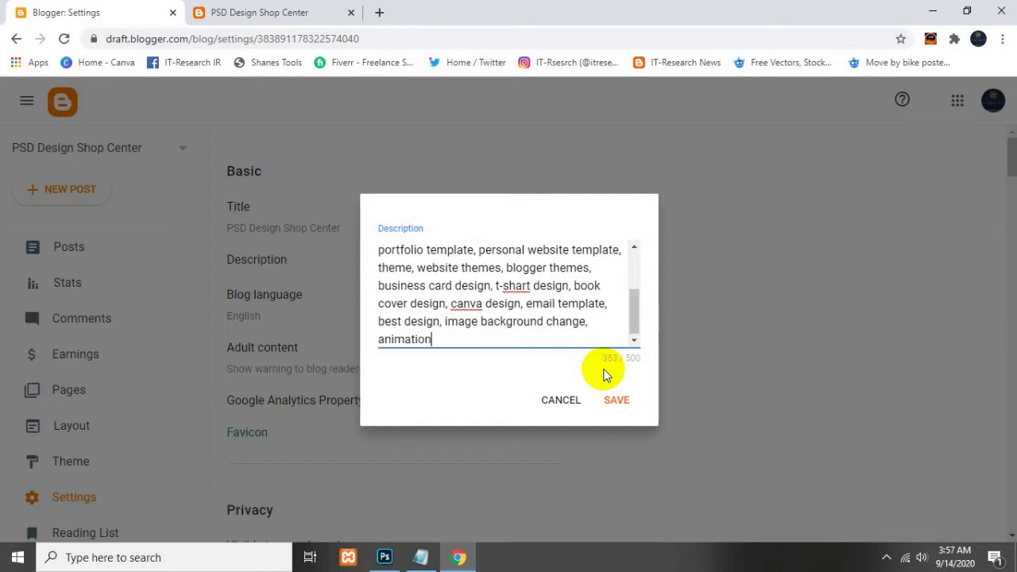
text(,)
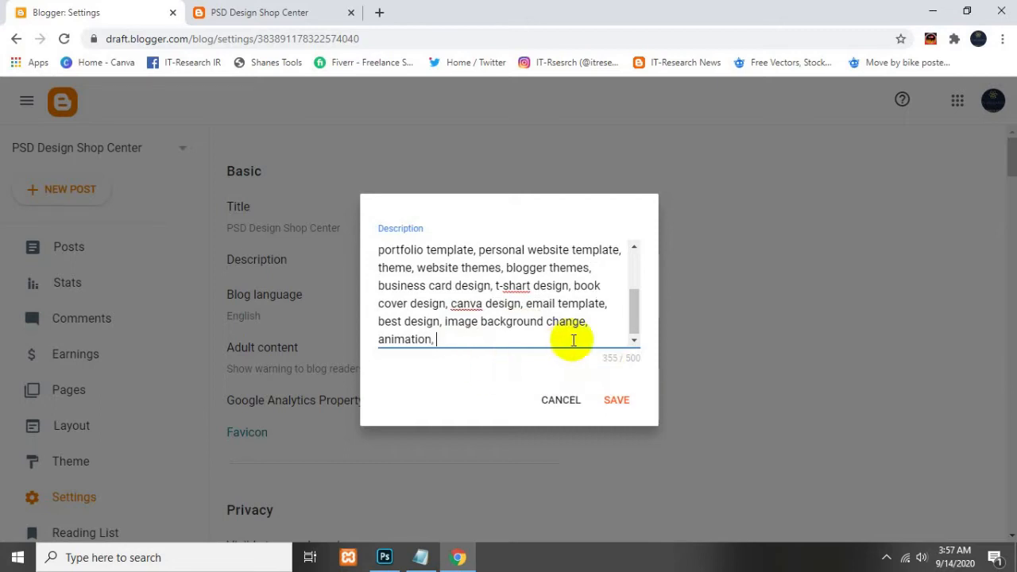
click(625, 407)
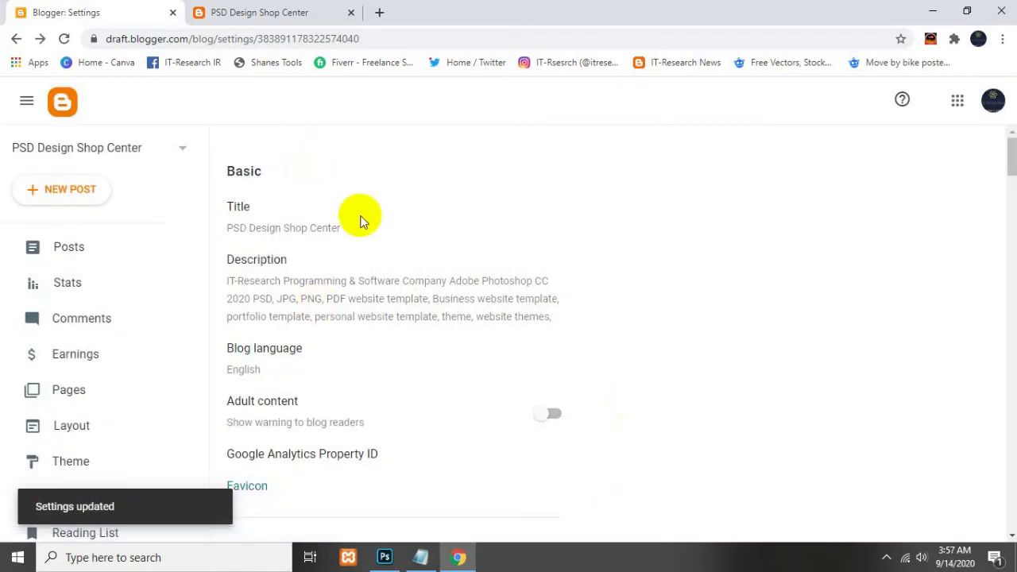
Turn on the adult content warning for blog readers and view the Google Analytics Property ID setting without entering an ID
scroll(359, 215, down, 2)
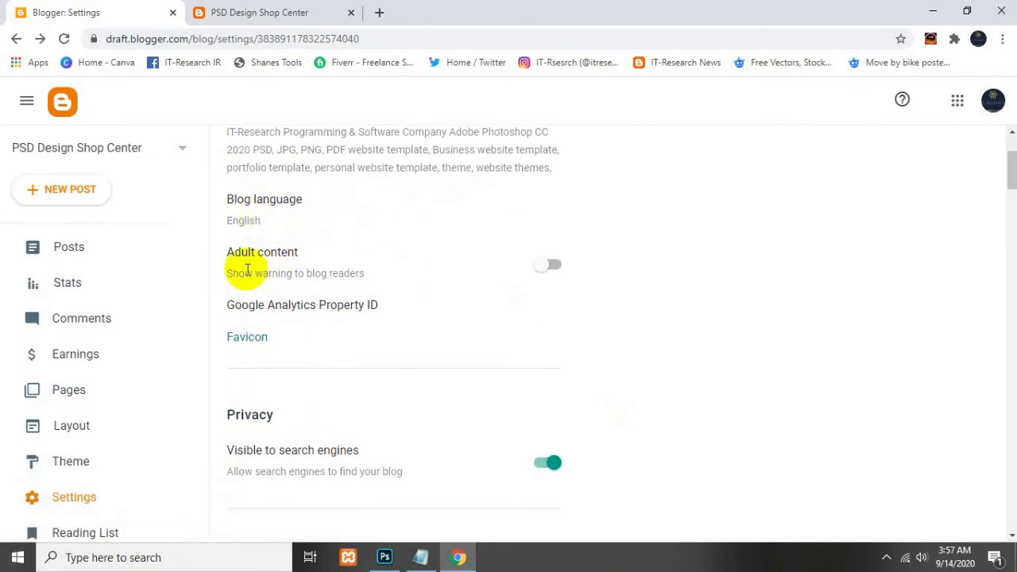
click(553, 265)
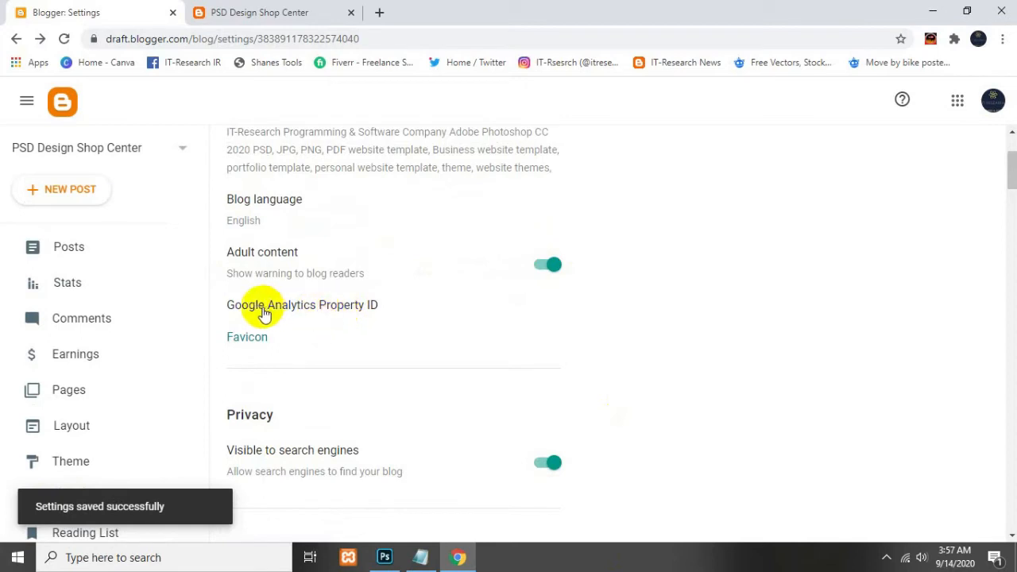
click(329, 304)
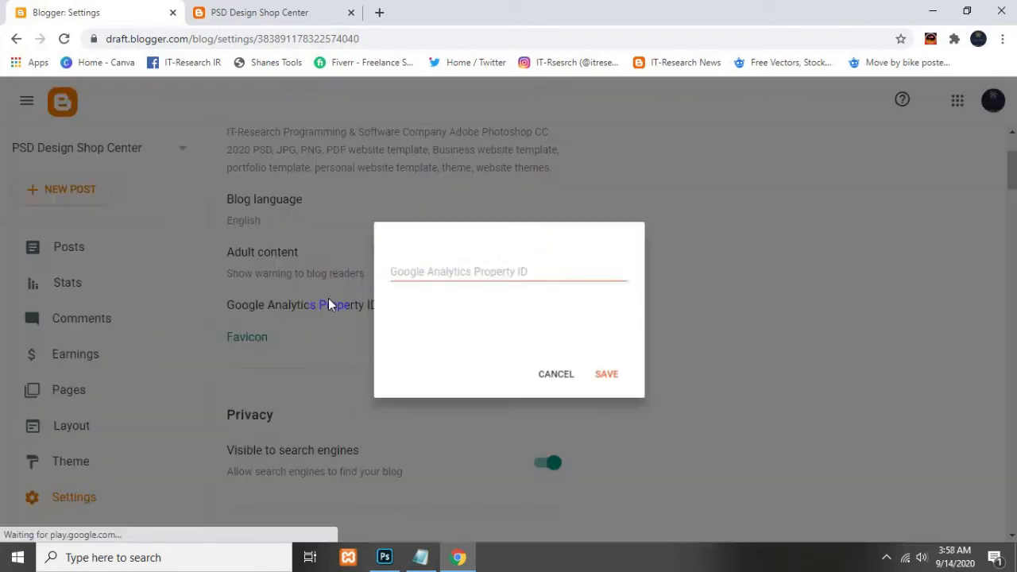
click(558, 377)
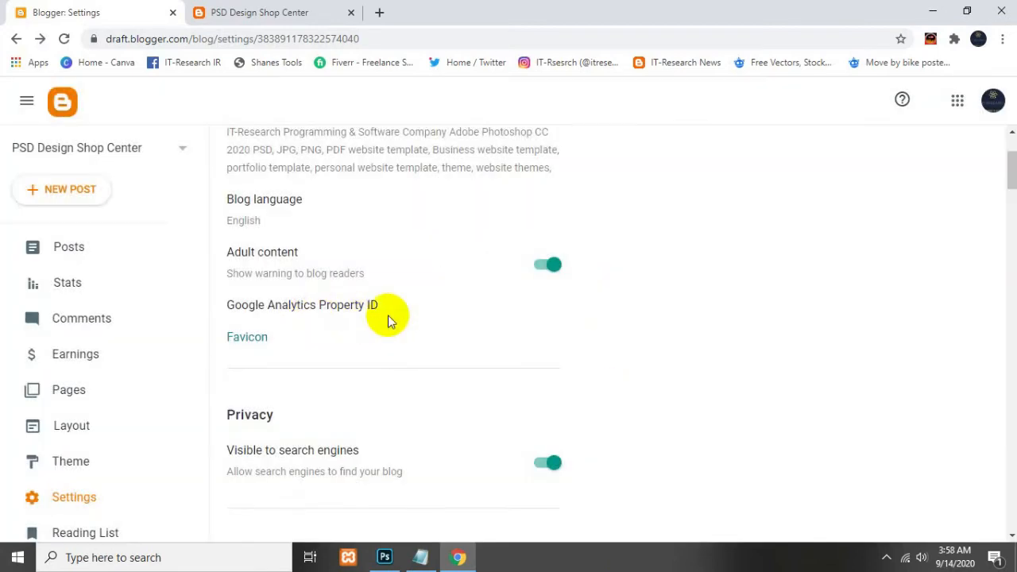
Open the Google Analytics email about adding new users in the Gmail inbox, look through it and close Gmail
click(296, 12)
click(379, 12)
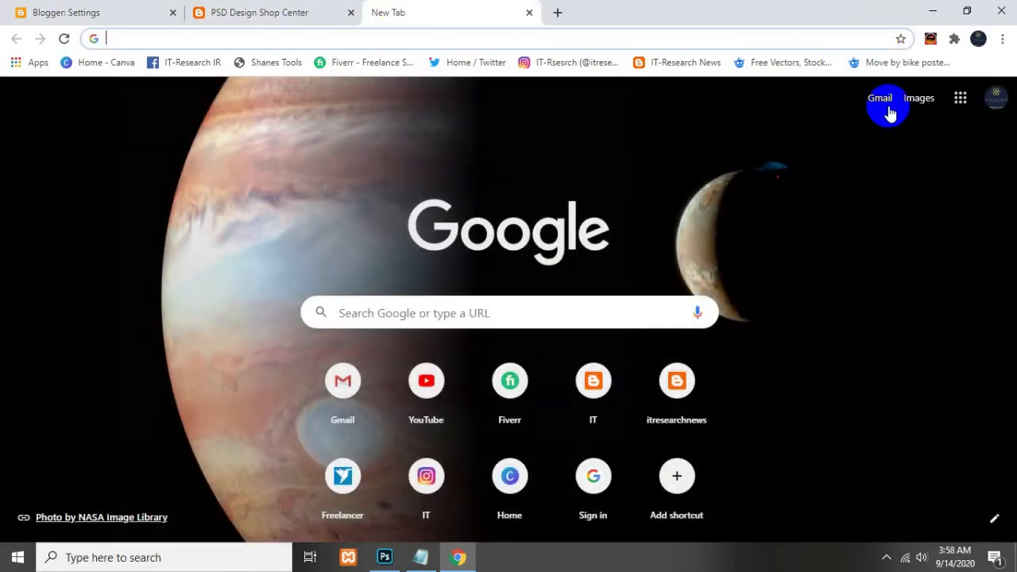
click(882, 100)
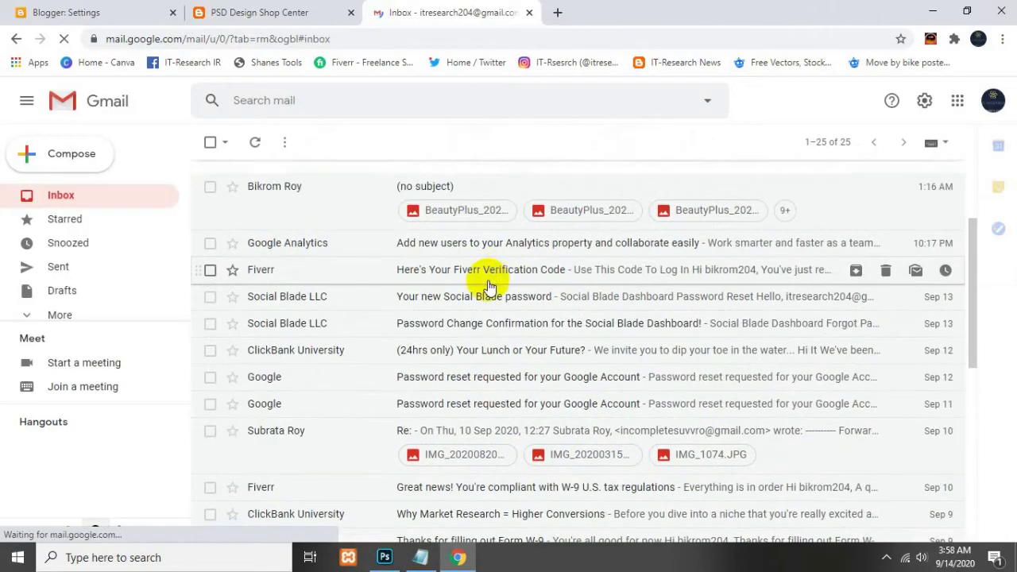
click(395, 245)
scroll(465, 342, down, 2)
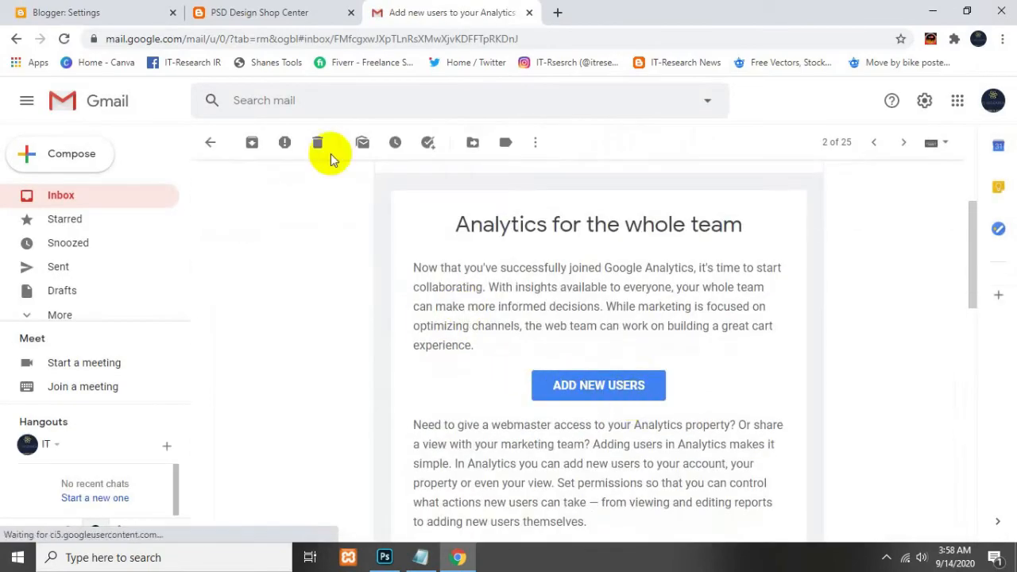
middle_click(449, 4)
click(579, 125)
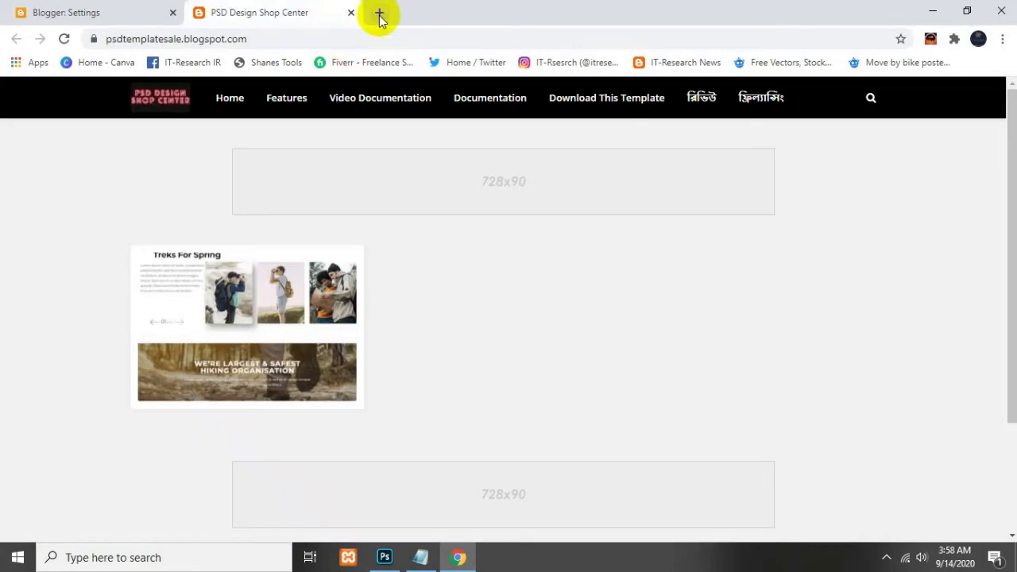
Search Google for "Google Analytics Property ID" in a new tab and look through the results
click(379, 12)
text(goo)
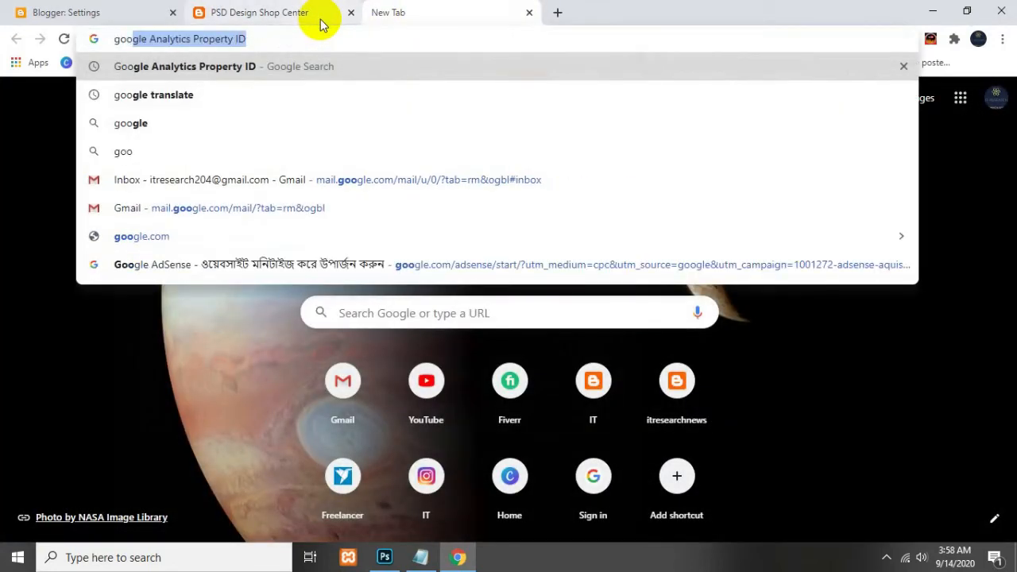
key(Return)
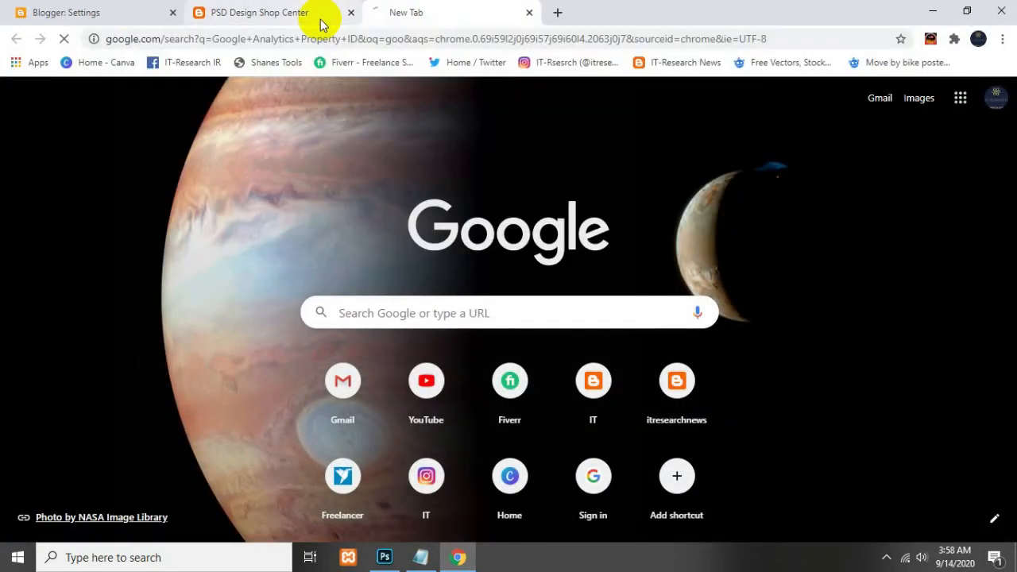
scroll(650, 250, down, 3)
scroll(650, 250, down, 1)
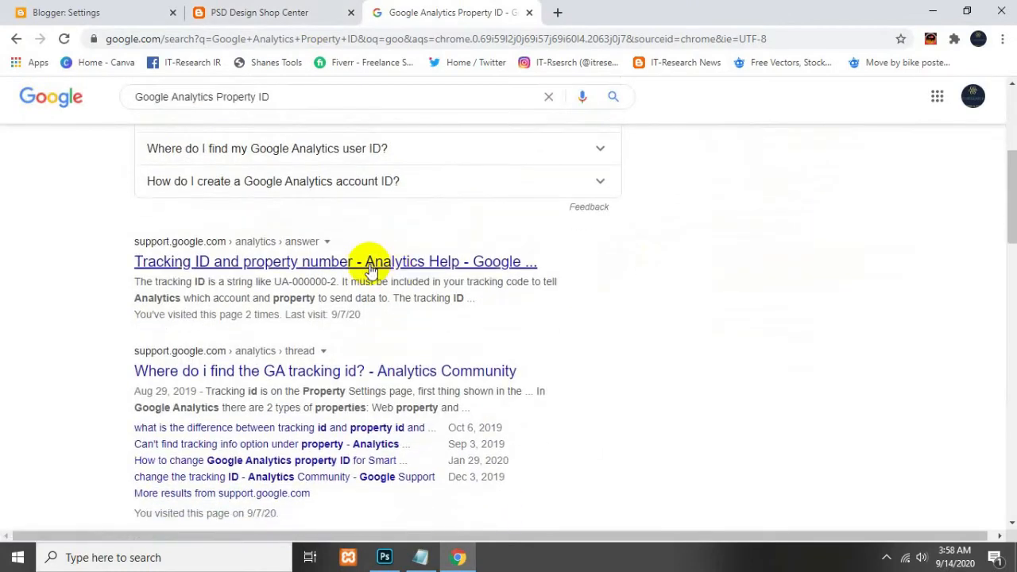
Open the Analytics Help article "Tracking ID and property number" in a separate tab, inspect its navigation options and close it
right_click(367, 261)
click(398, 268)
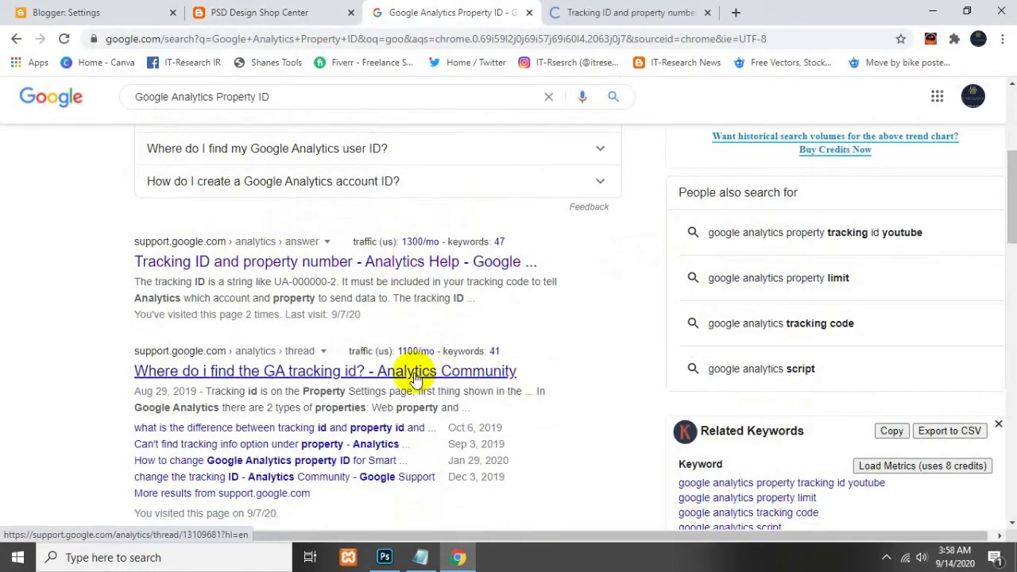
click(632, 12)
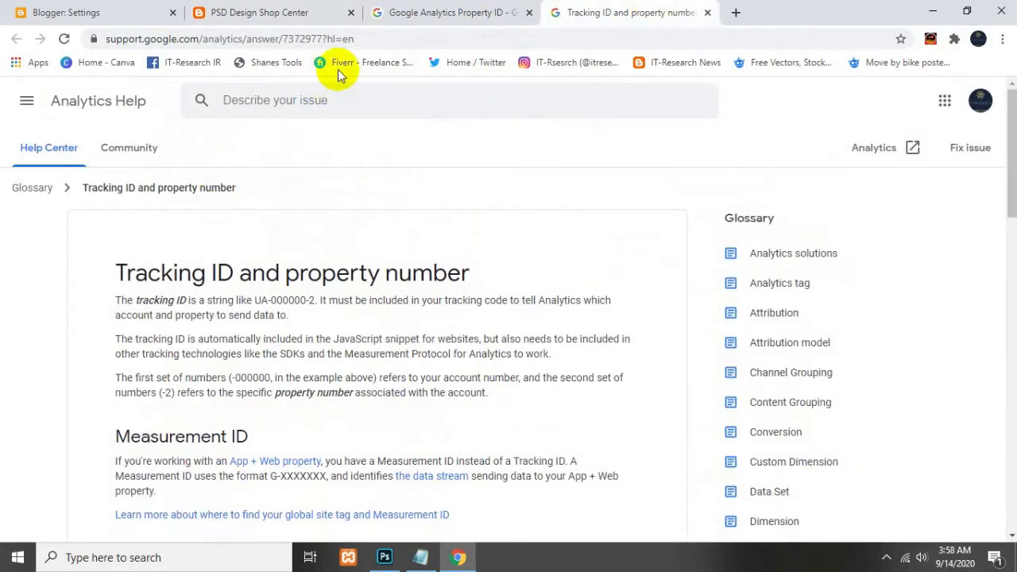
click(24, 100)
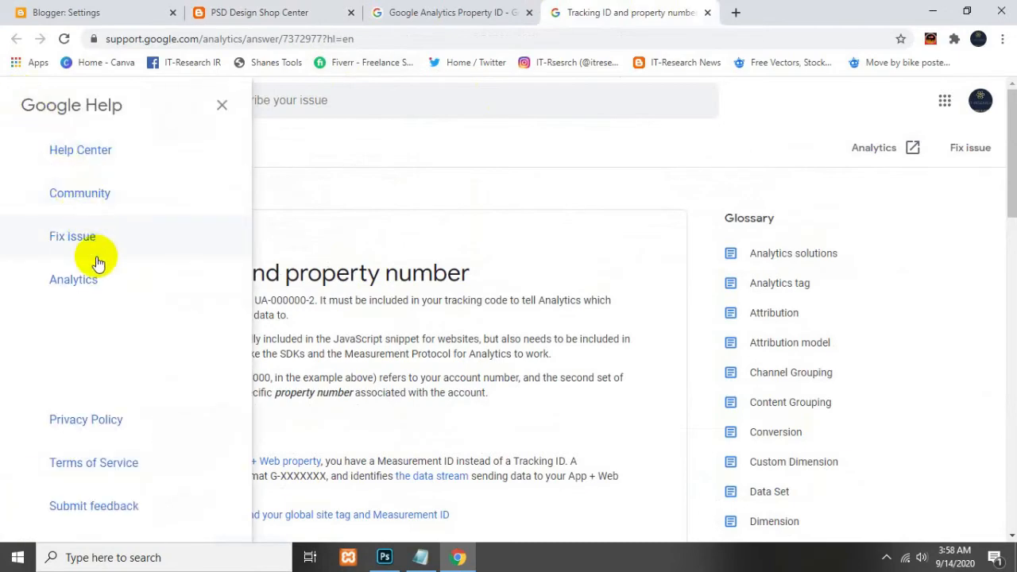
scroll(126, 476, down, 3)
scroll(446, 334, up, 3)
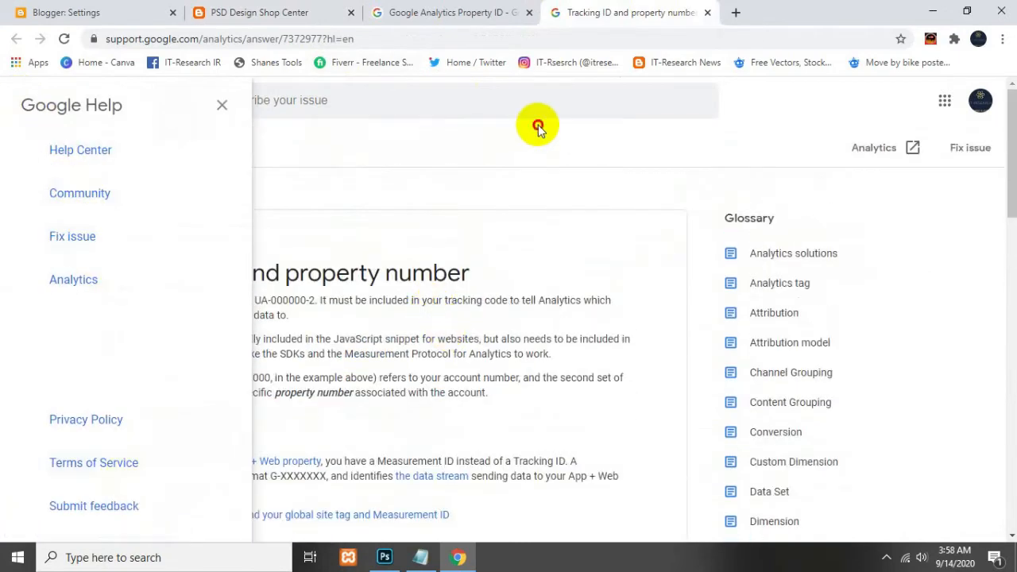
click(485, 119)
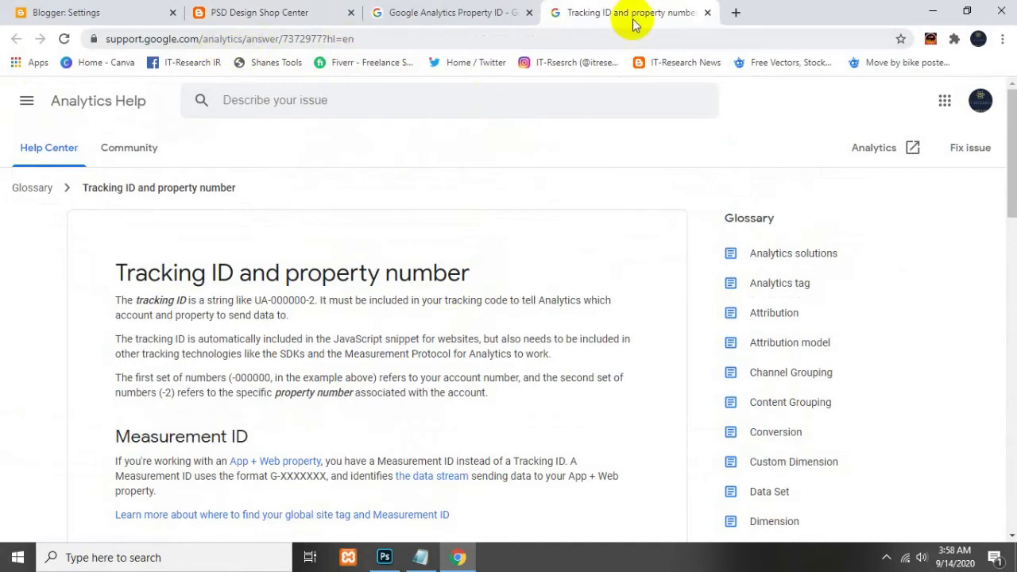
click(707, 12)
Search Google for "Google Analytics" instead, open the Analytics site and look through its home page
scroll(346, 362, up, 4)
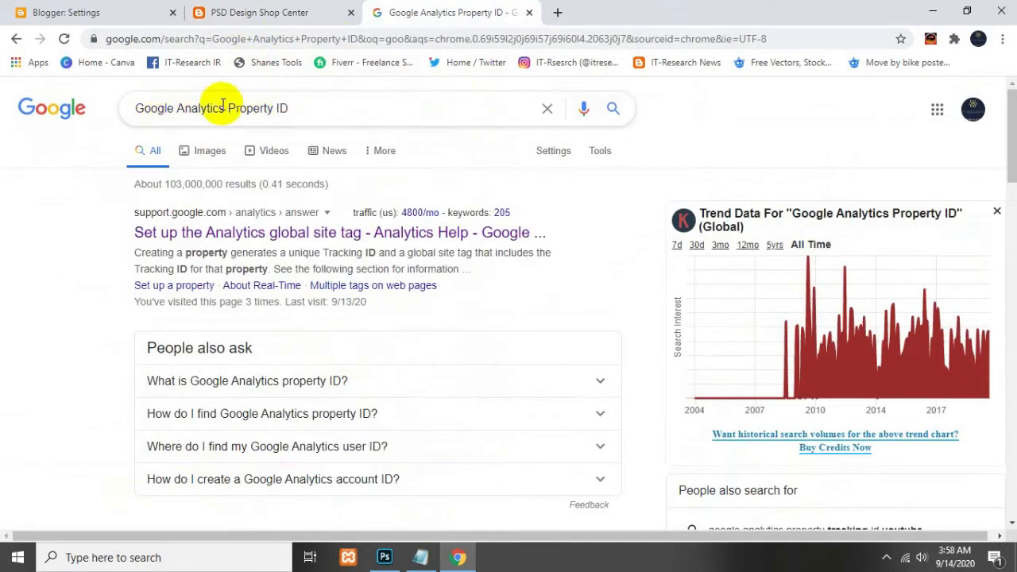
drag(219, 109, 375, 108)
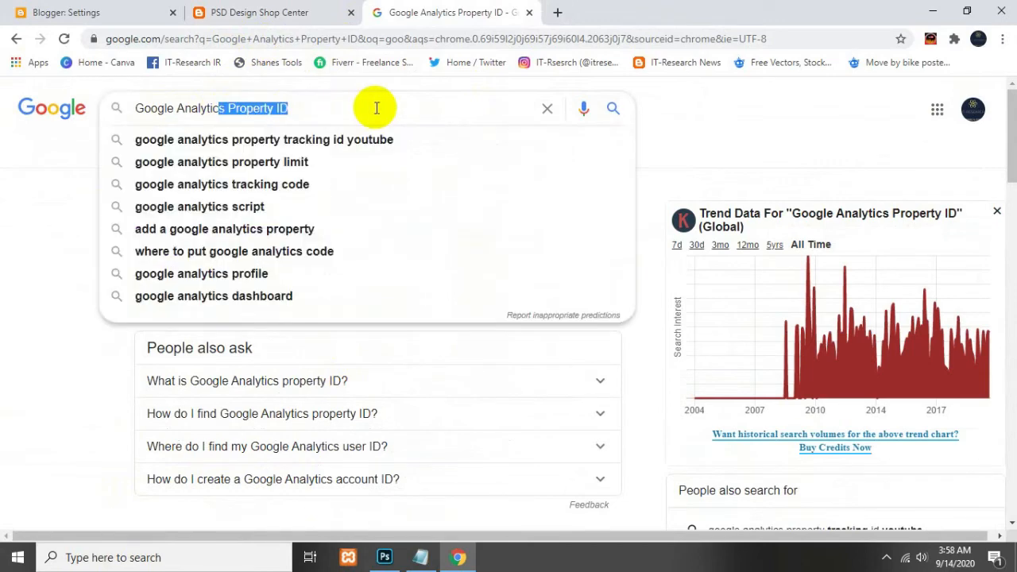
key(BackSpace)
text(s)
key(Return)
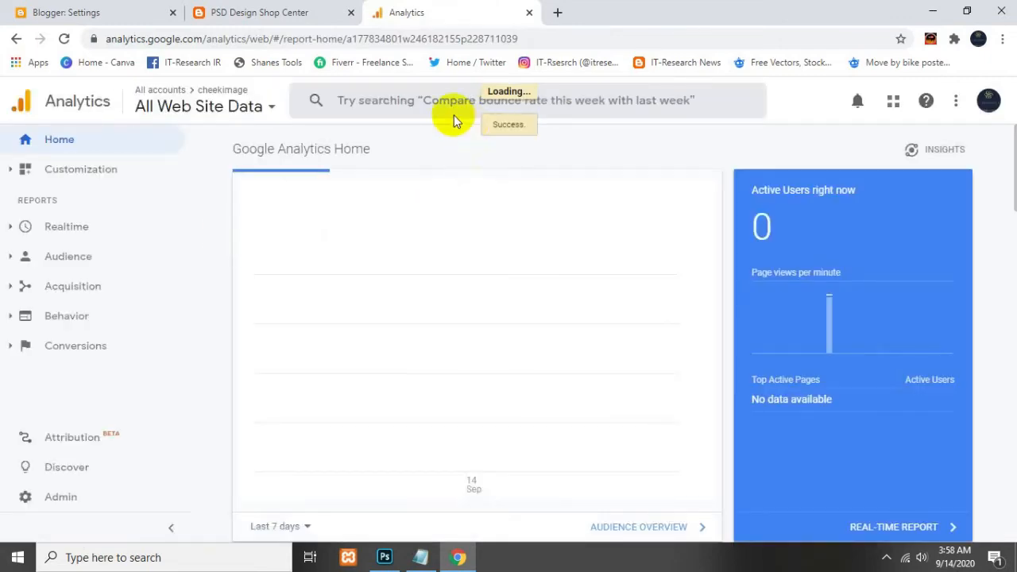
scroll(495, 332, down, 6)
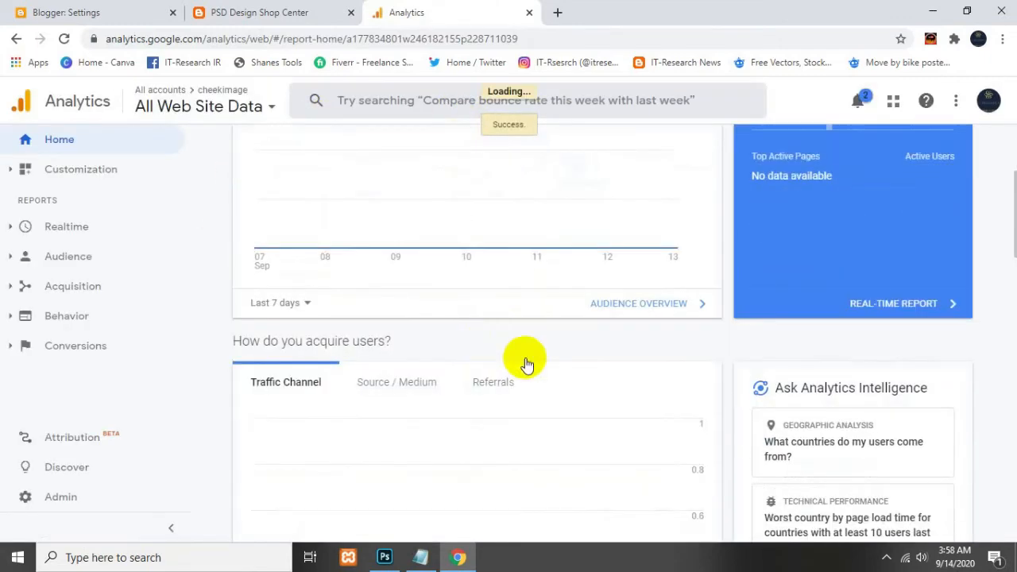
scroll(586, 389, up, 6)
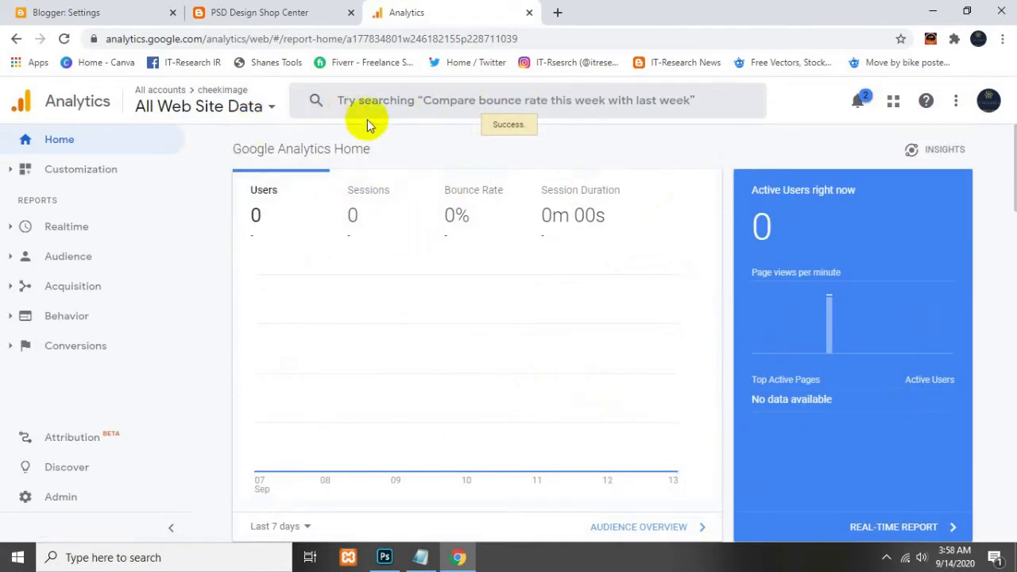
Examine the list of Analytics accounts with their properties and views, and close it without switching account
click(168, 112)
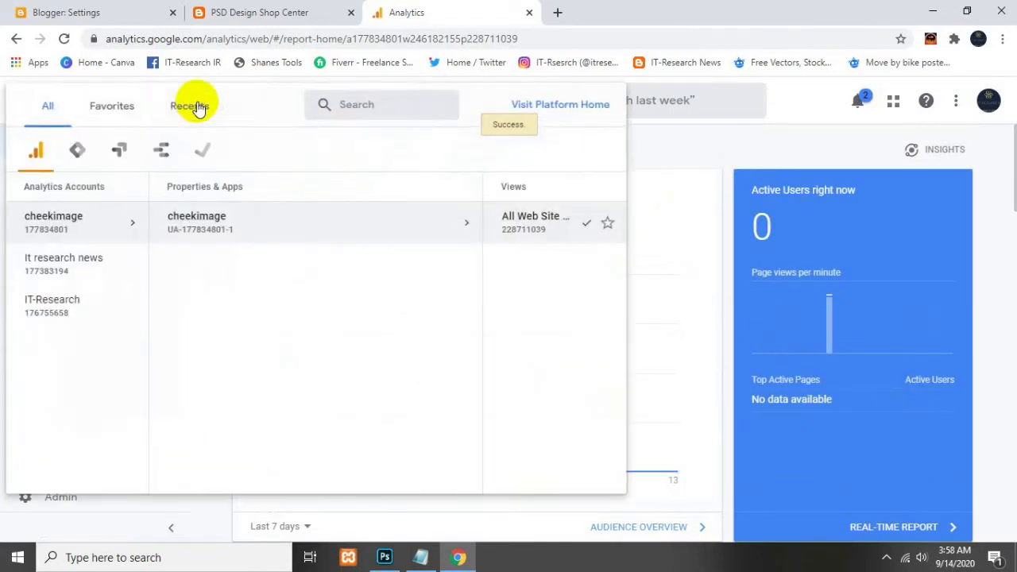
click(703, 139)
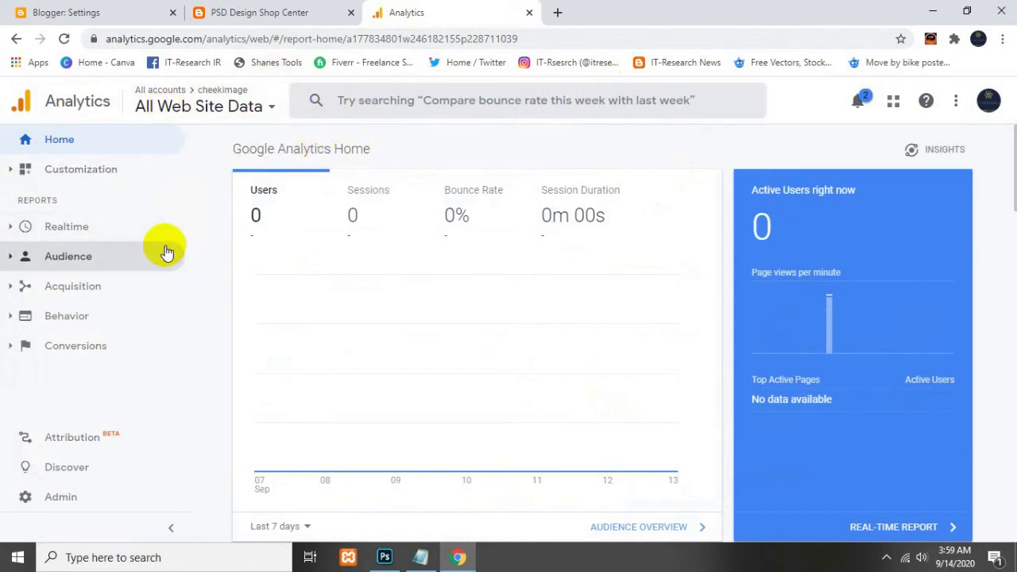
scroll(513, 347, down, 5)
scroll(515, 345, up, 5)
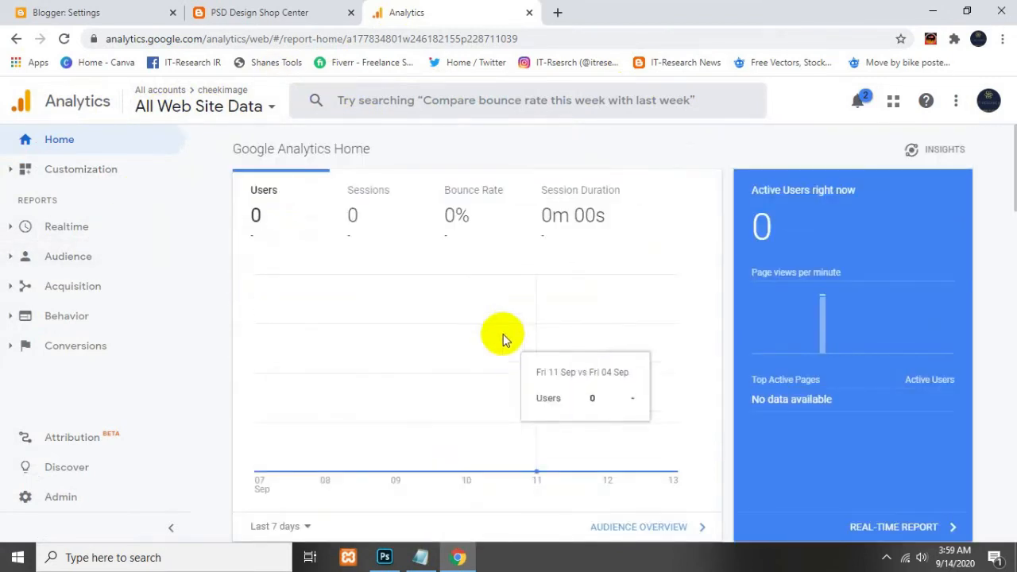
click(252, 107)
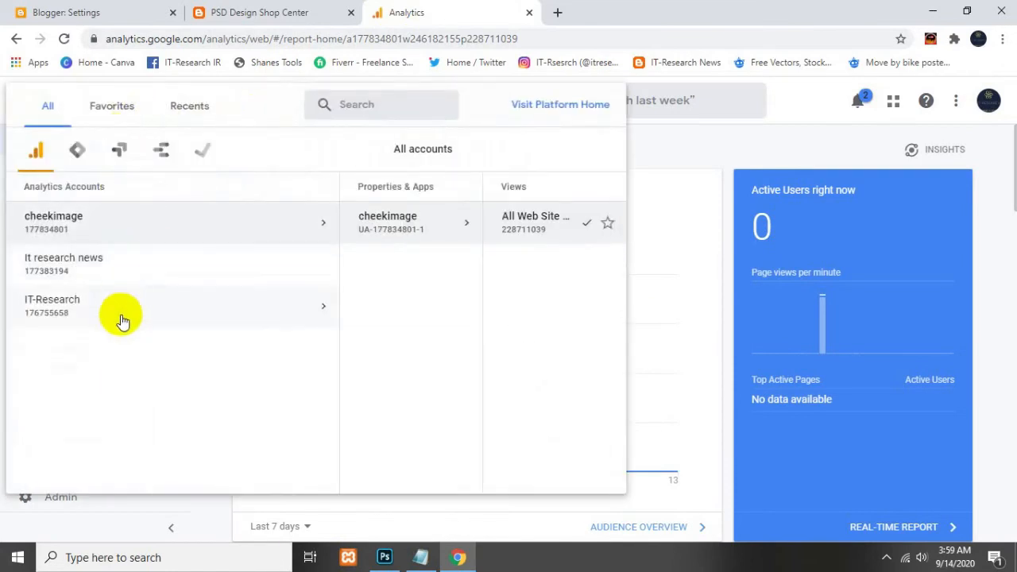
click(683, 140)
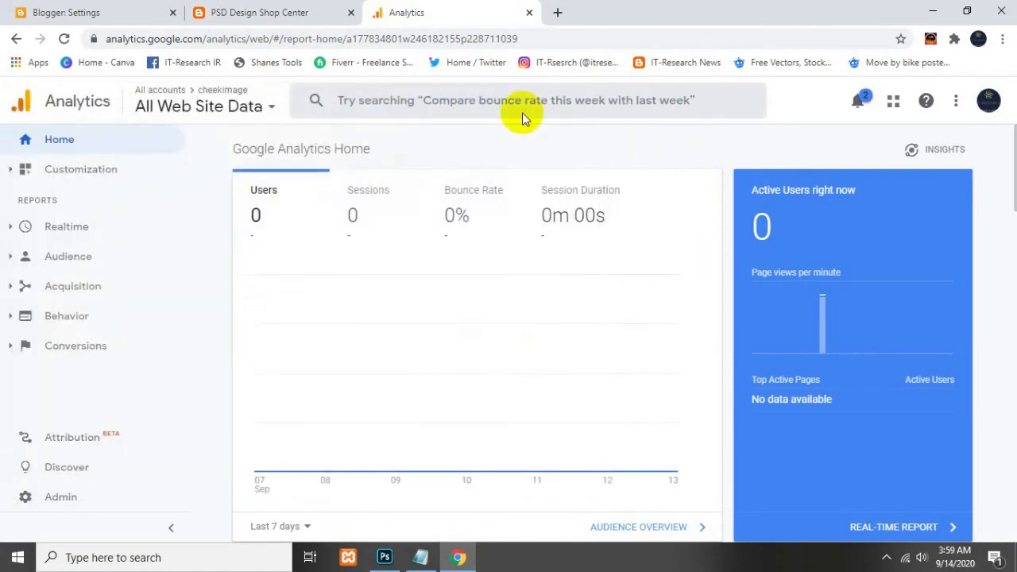
click(170, 90)
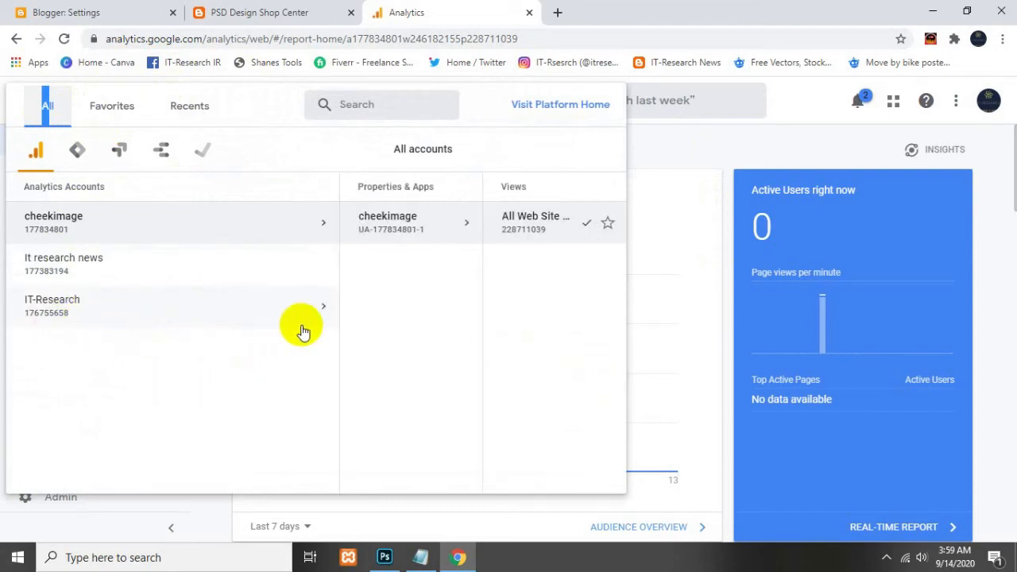
click(785, 125)
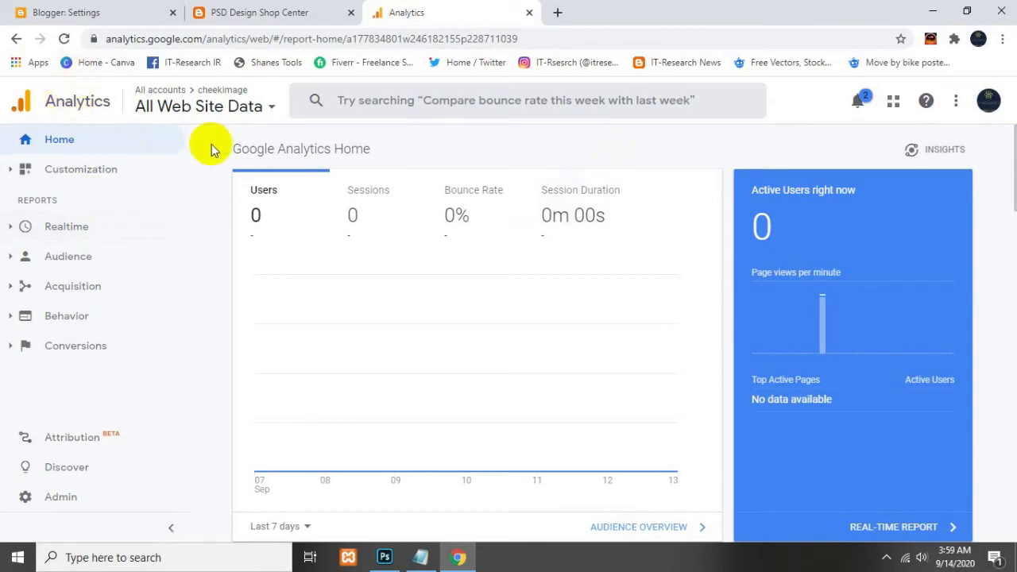
Look through the Analytics home page and the Dashboards page under Customization
scroll(325, 302, down, 10)
scroll(238, 278, up, 7)
click(109, 167)
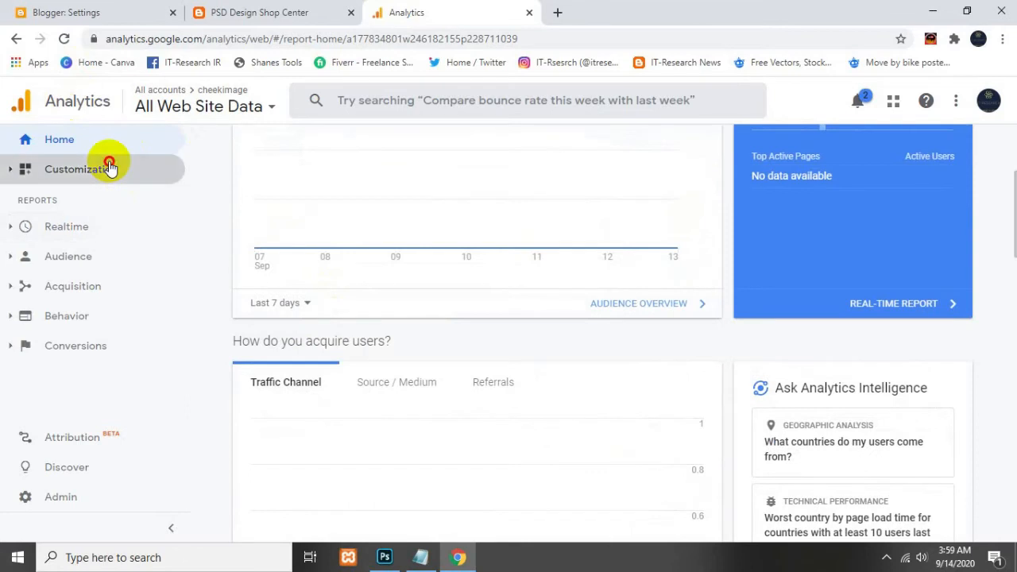
click(107, 201)
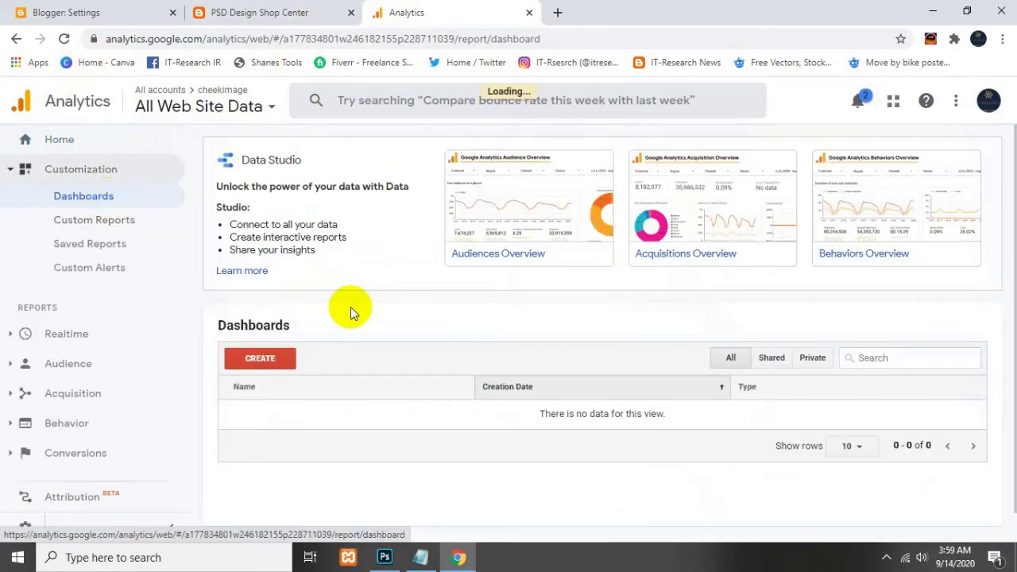
scroll(563, 342, down, 1)
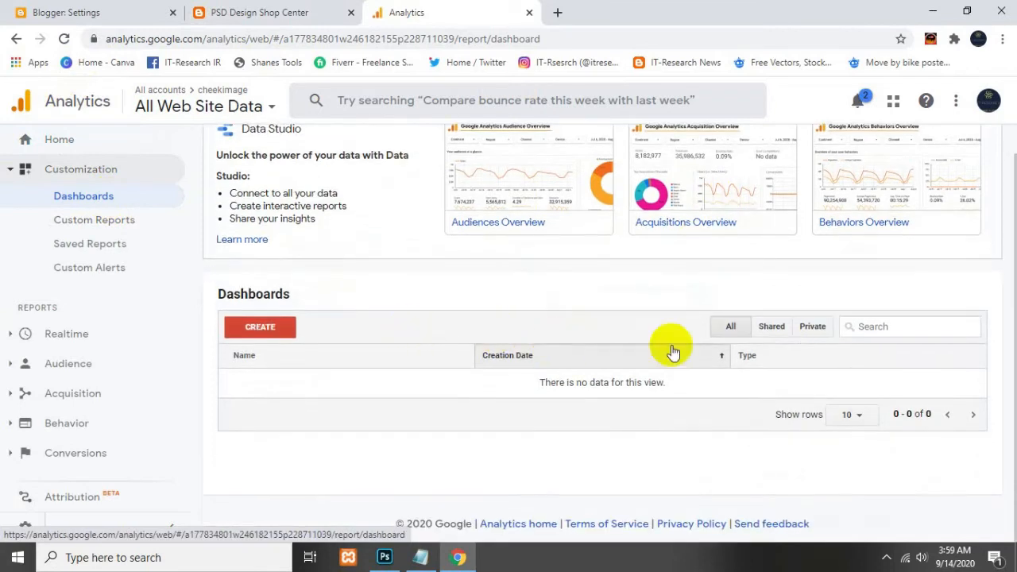
View the Create dashboard options without creating one, look through My Dashboard and return to the Analytics home page
click(286, 330)
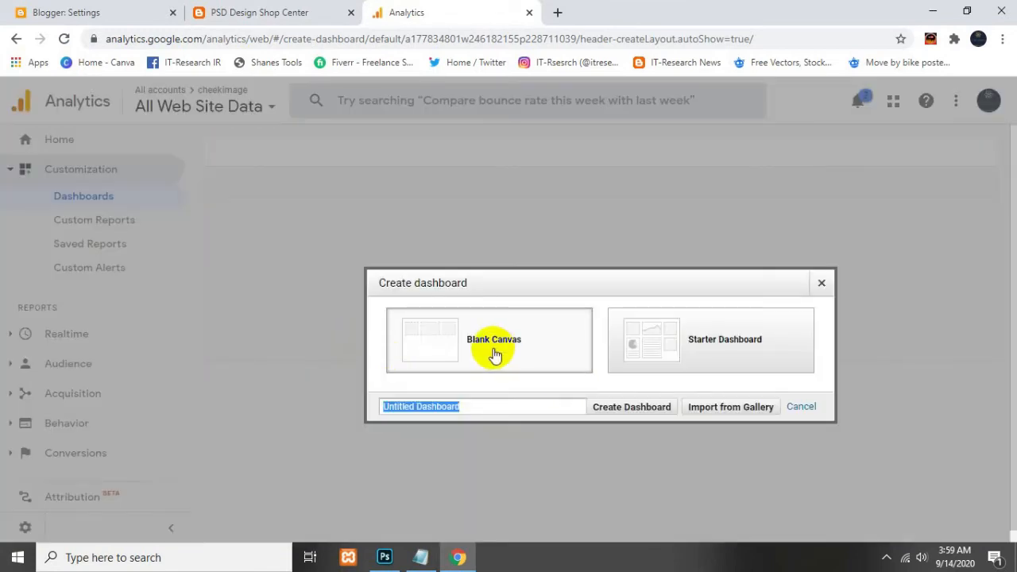
click(821, 288)
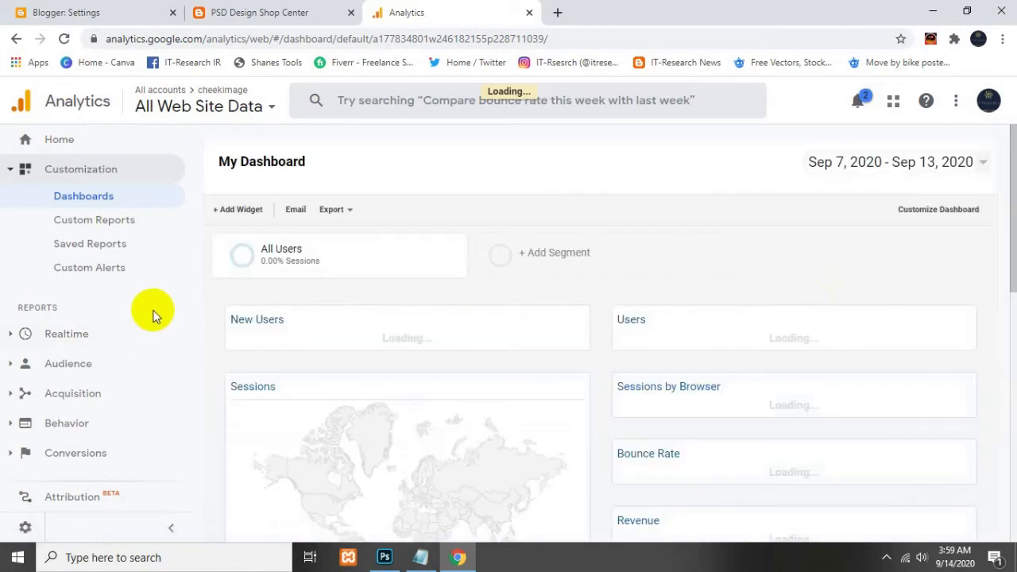
scroll(404, 396, down, 3)
scroll(404, 396, up, 3)
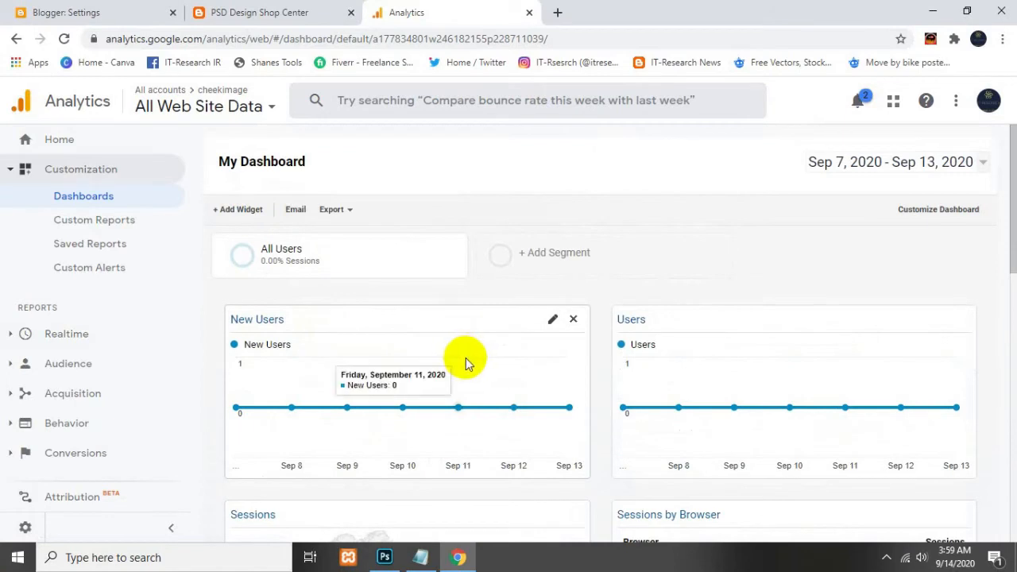
click(47, 144)
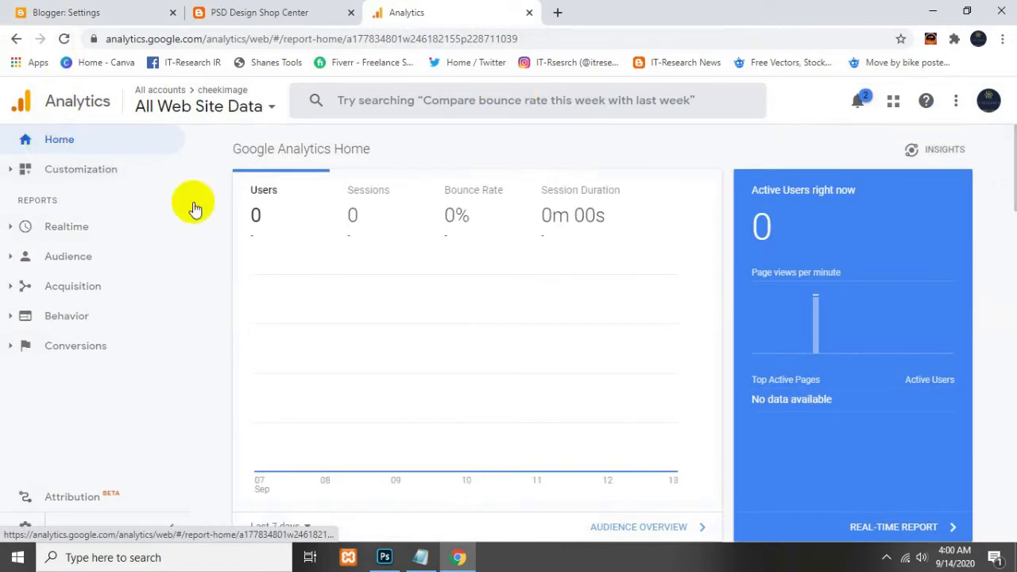
Check the Analytics notifications and open Analytics in a separate tab from the Google Marketing Platform product list
click(868, 101)
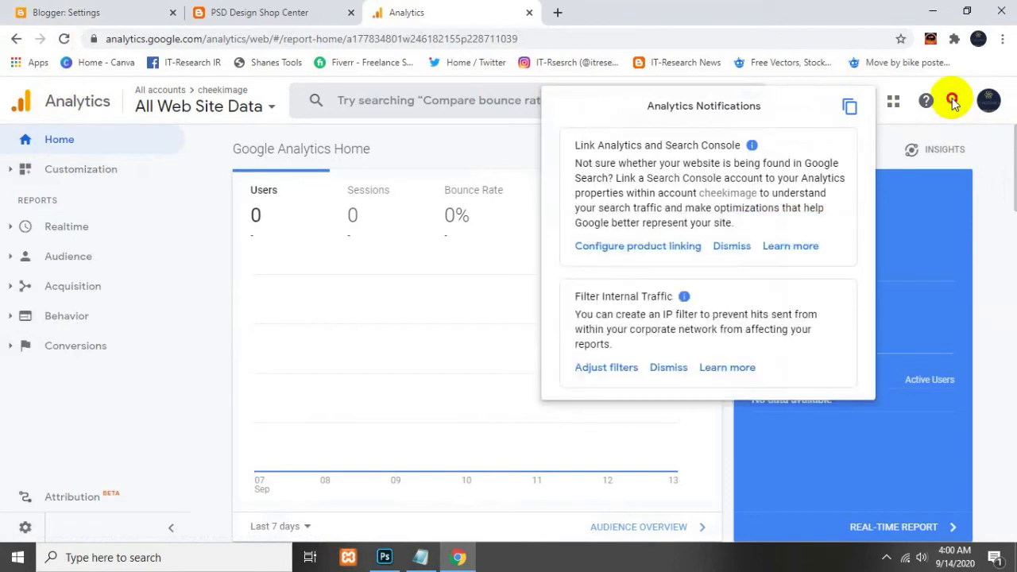
click(953, 102)
click(953, 102)
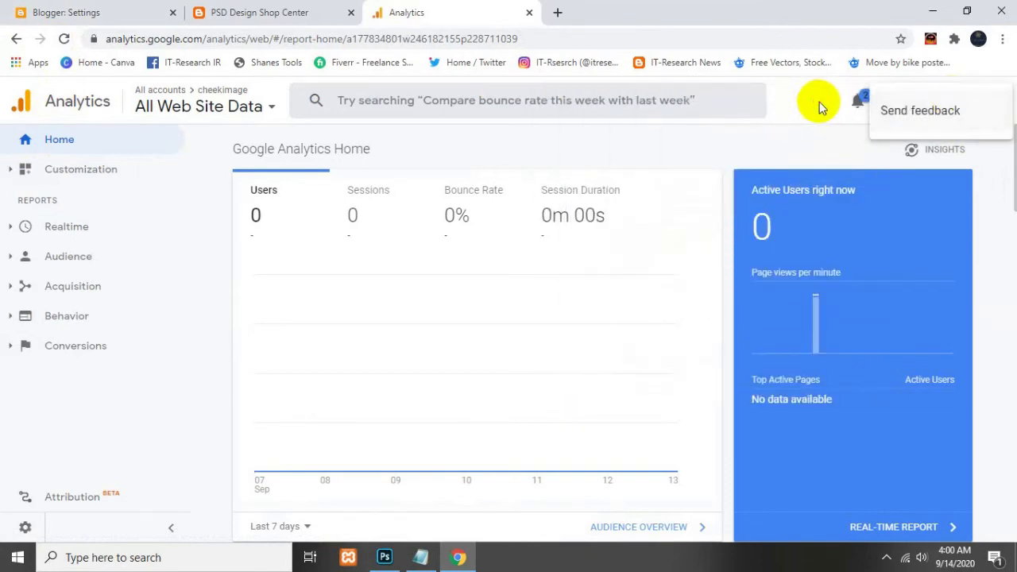
click(826, 101)
click(892, 104)
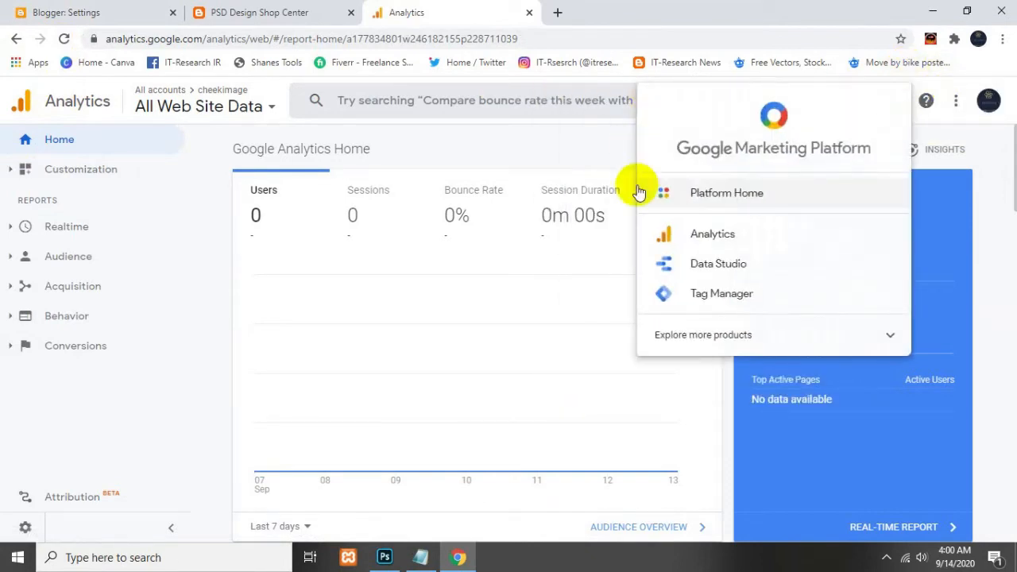
click(737, 237)
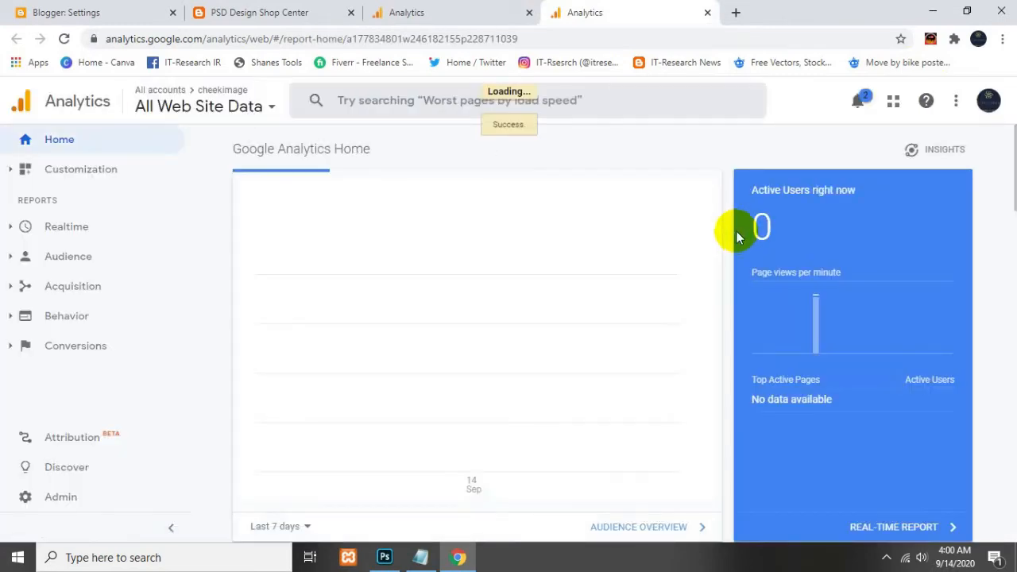
Examine all, favorite and recent Analytics accounts, including the tracking IDs of the recently used properties
click(270, 107)
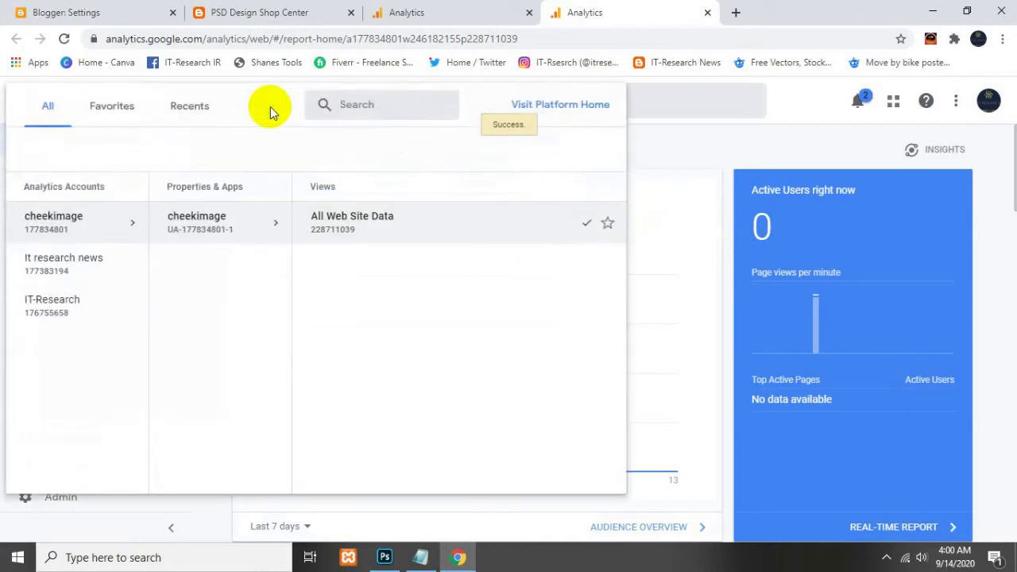
click(112, 105)
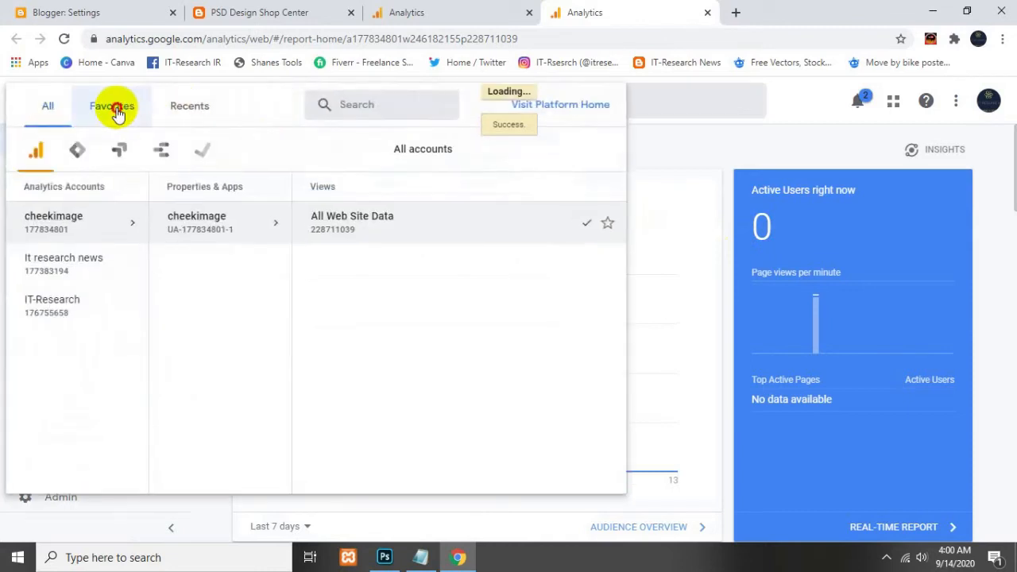
click(192, 109)
click(47, 105)
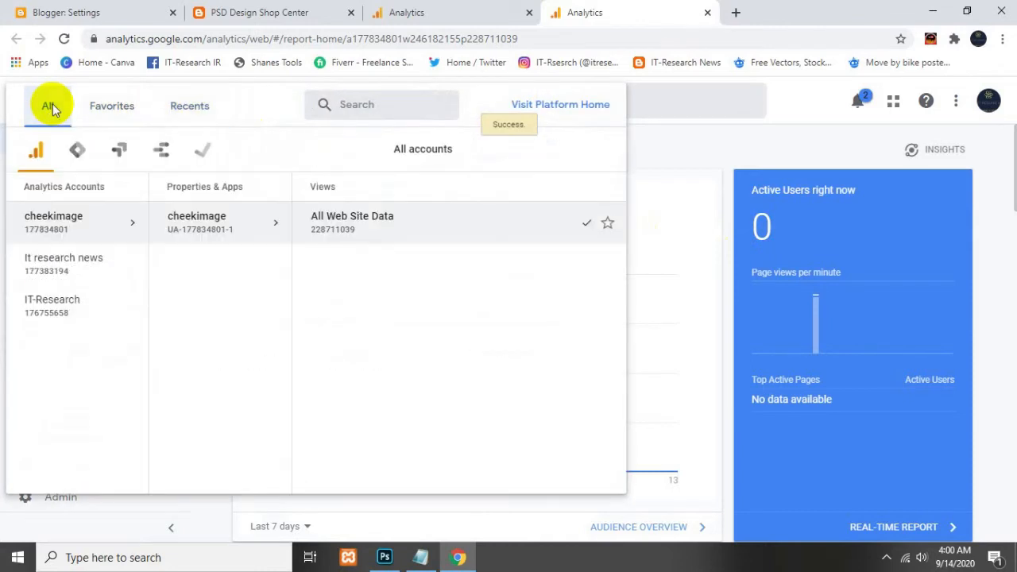
click(209, 103)
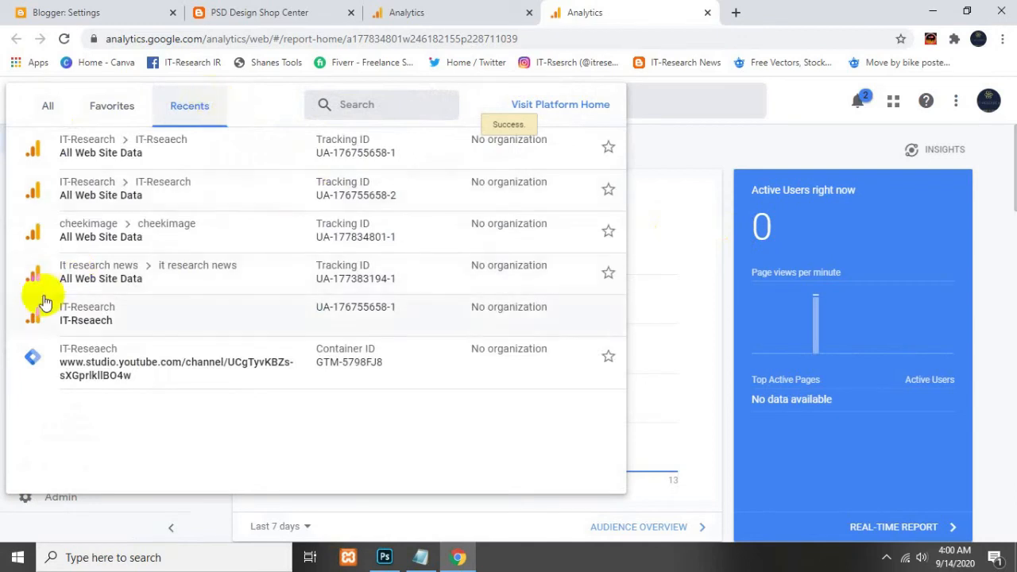
Visit the Google Marketing Platform home page from the account list and look through it
click(562, 107)
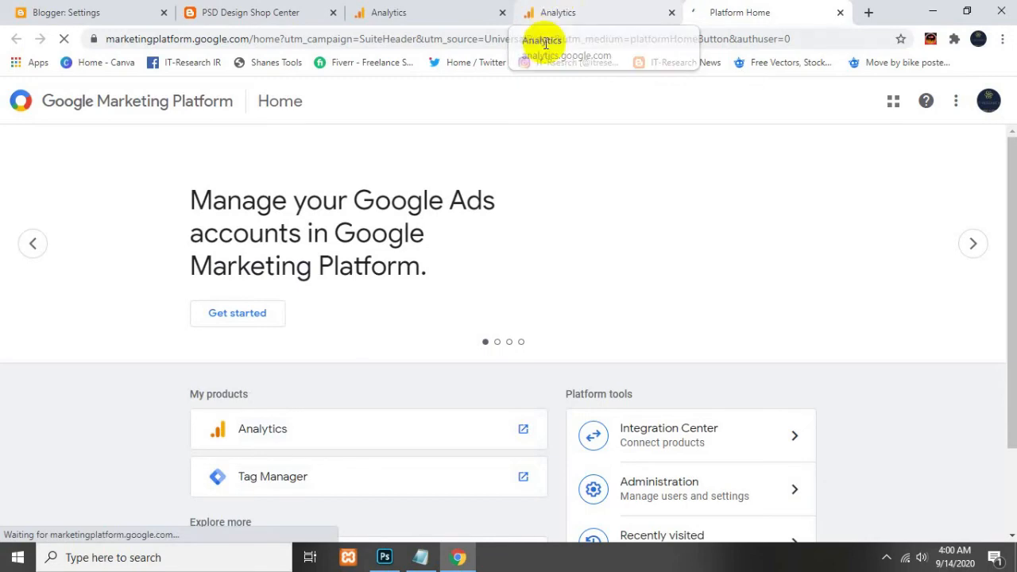
scroll(481, 314, down, 2)
scroll(484, 321, up, 2)
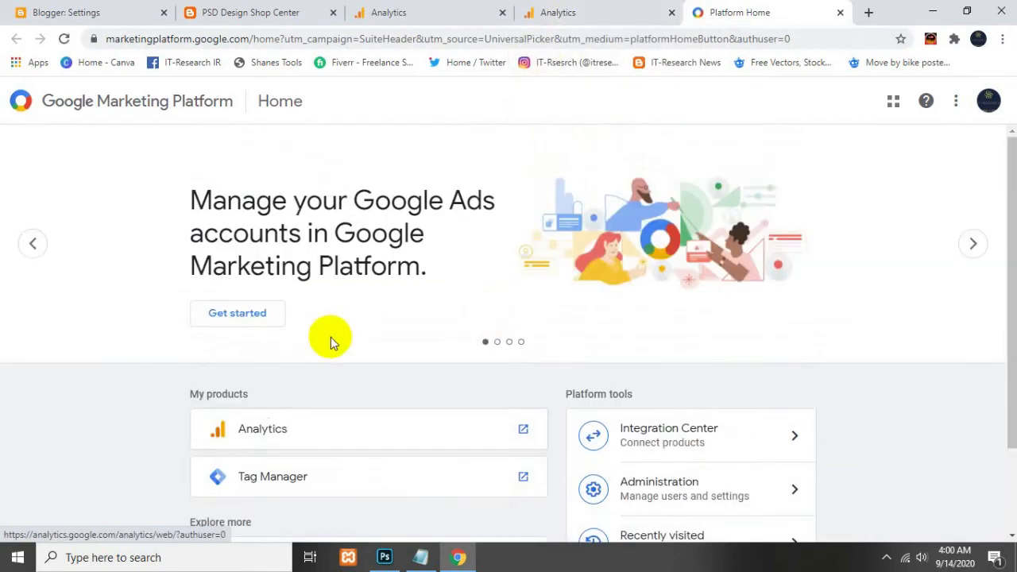
View the Create organization form and its accounts to link, discard the form and close the Platform Home tab
click(253, 315)
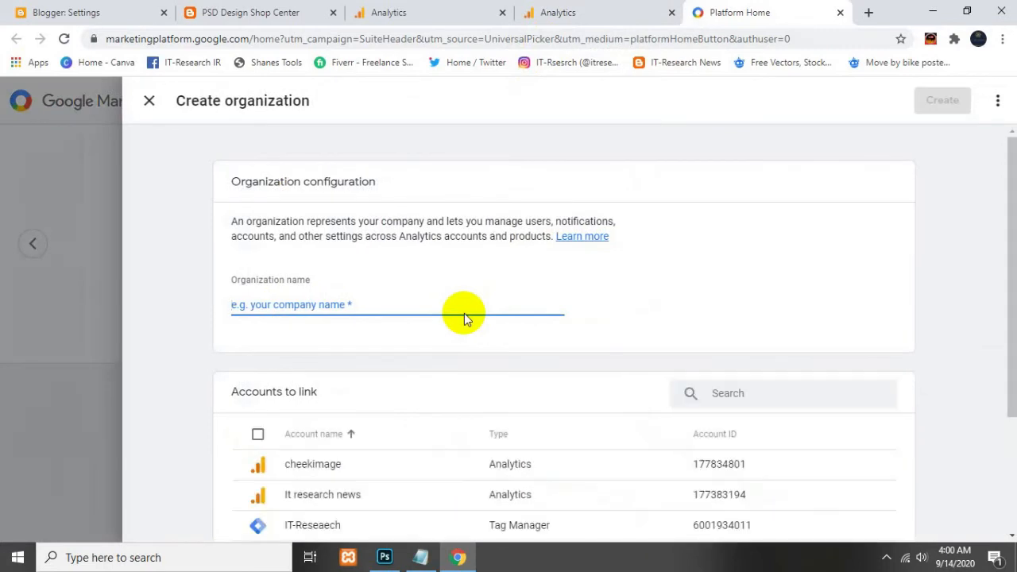
scroll(531, 337, down, 2)
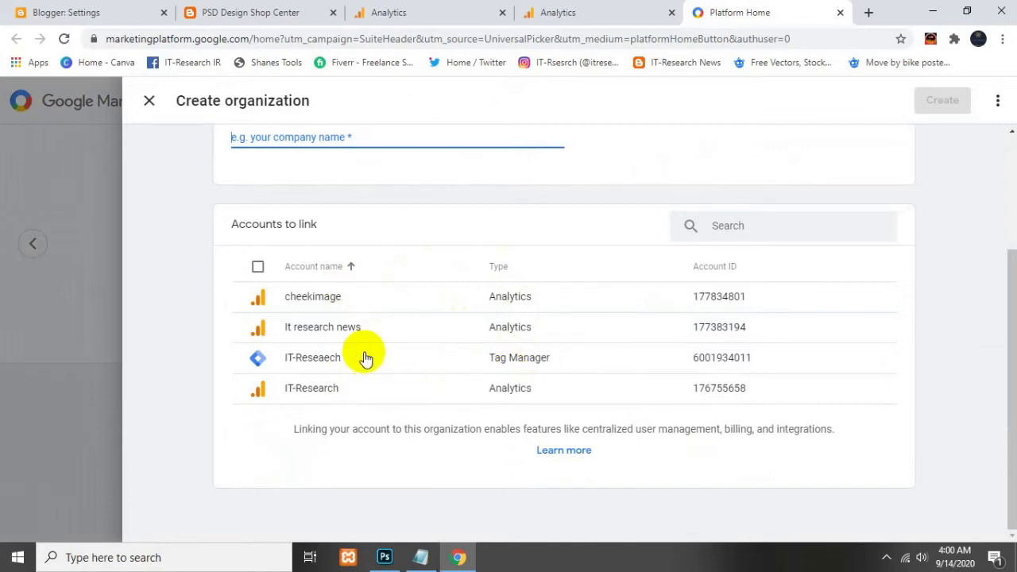
scroll(393, 217, up, 2)
click(147, 101)
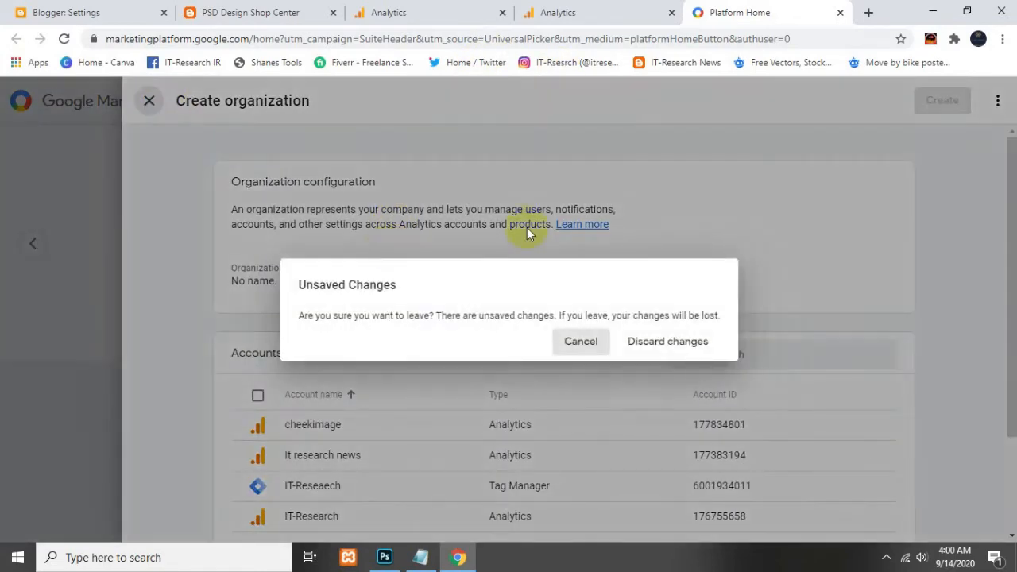
click(650, 345)
middle_click(740, 8)
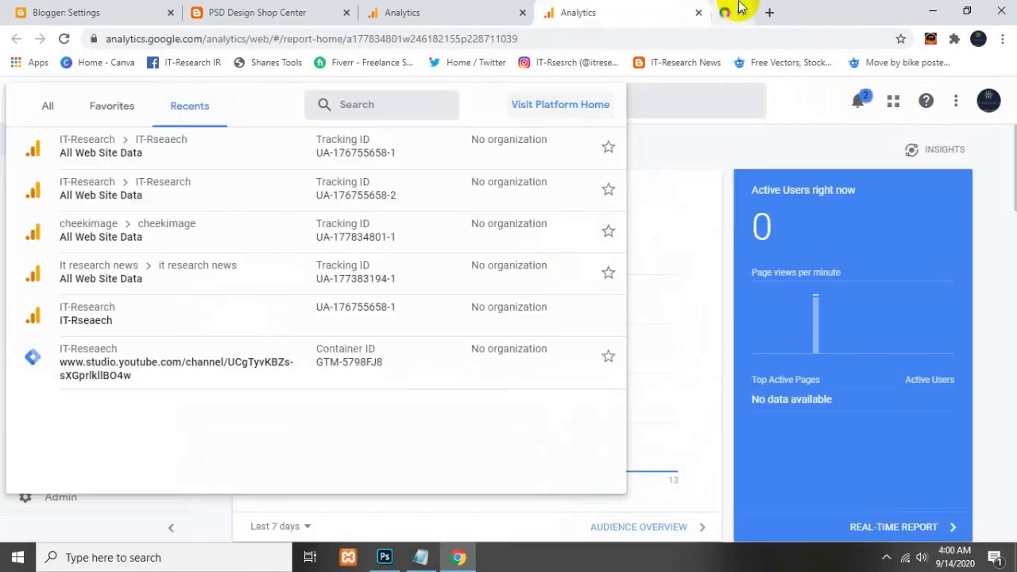
Close the recent accounts list and open the Analytics Admin page for the cheekimage account
click(787, 89)
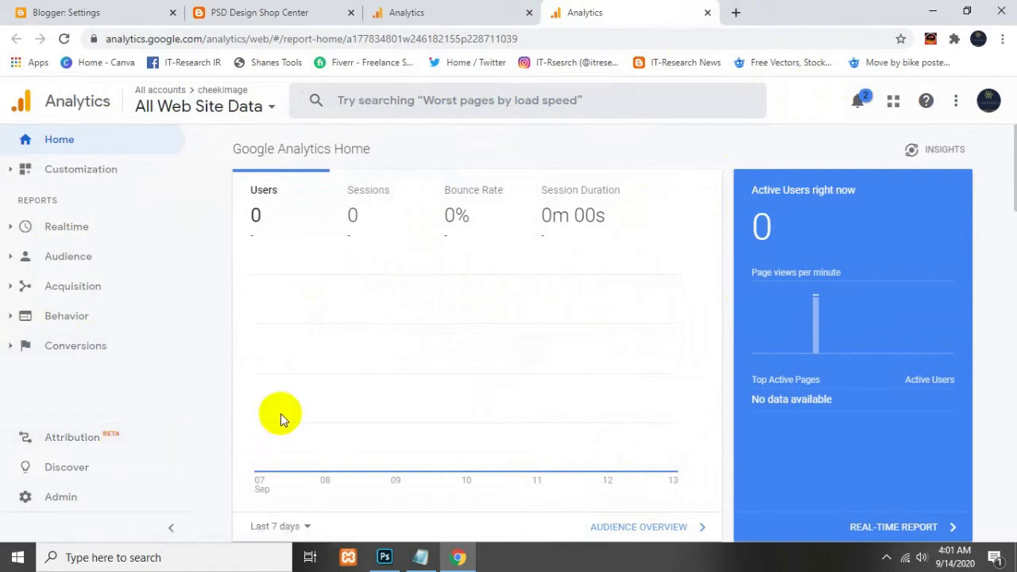
click(63, 501)
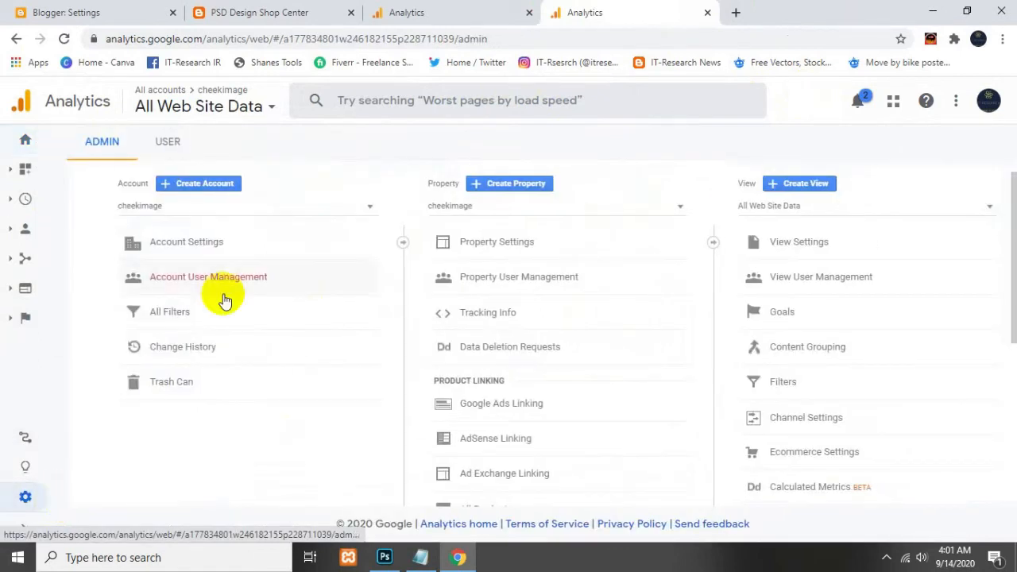
Start creating a new Analytics account and copy psdtemplatesale from the PSD Design Shop Center blog's address
click(190, 183)
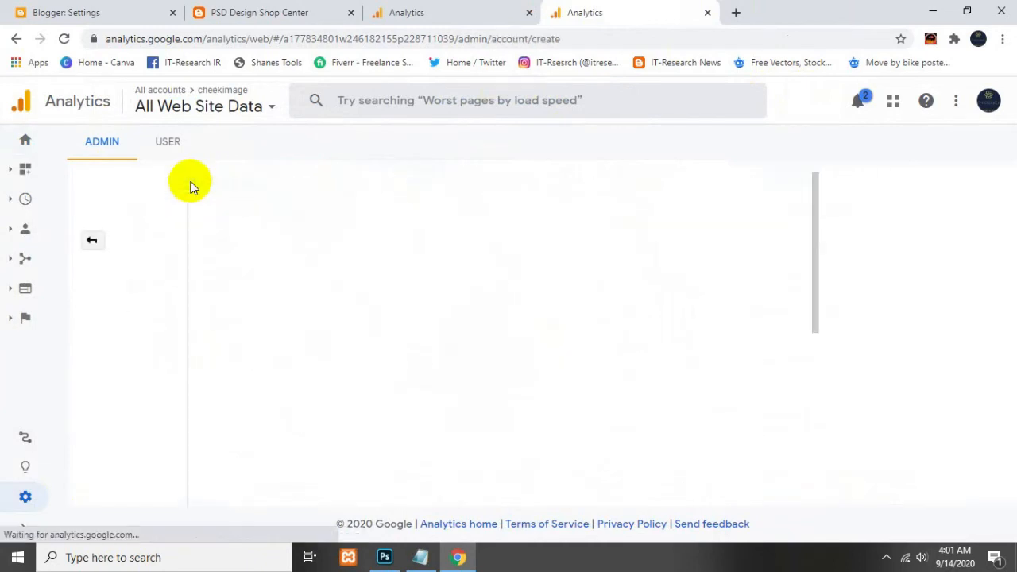
click(95, 11)
scroll(305, 159, up, 2)
click(218, 14)
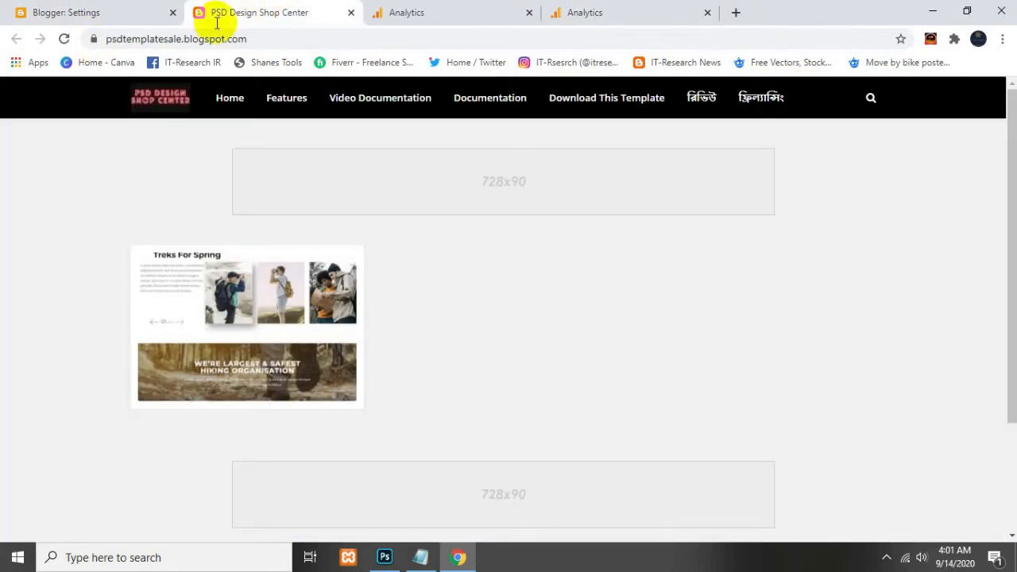
double_click(158, 39)
key(ctrl+c)
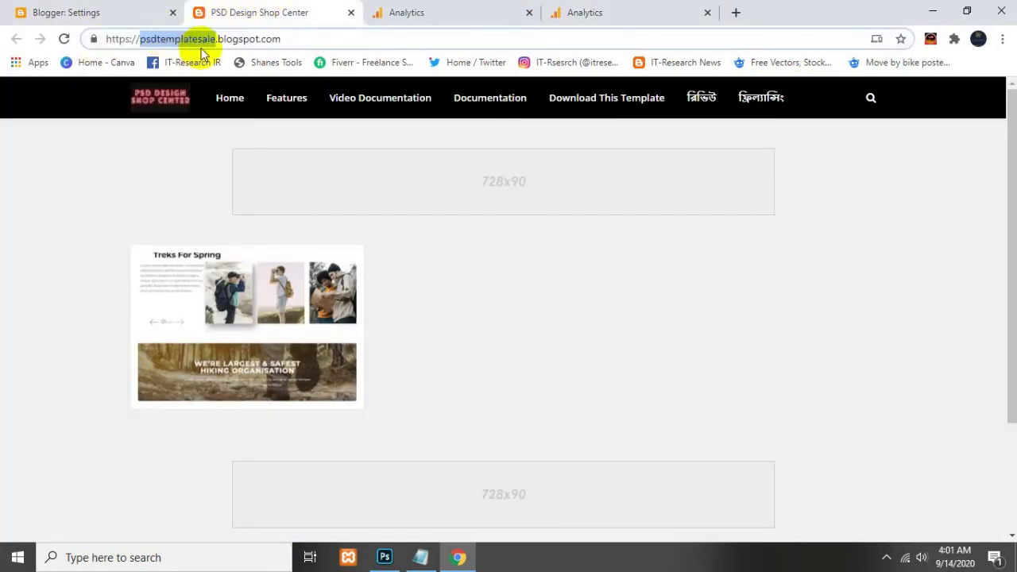
Close the duplicate Analytics tab and name the new account psdtemplatesale
click(416, 10)
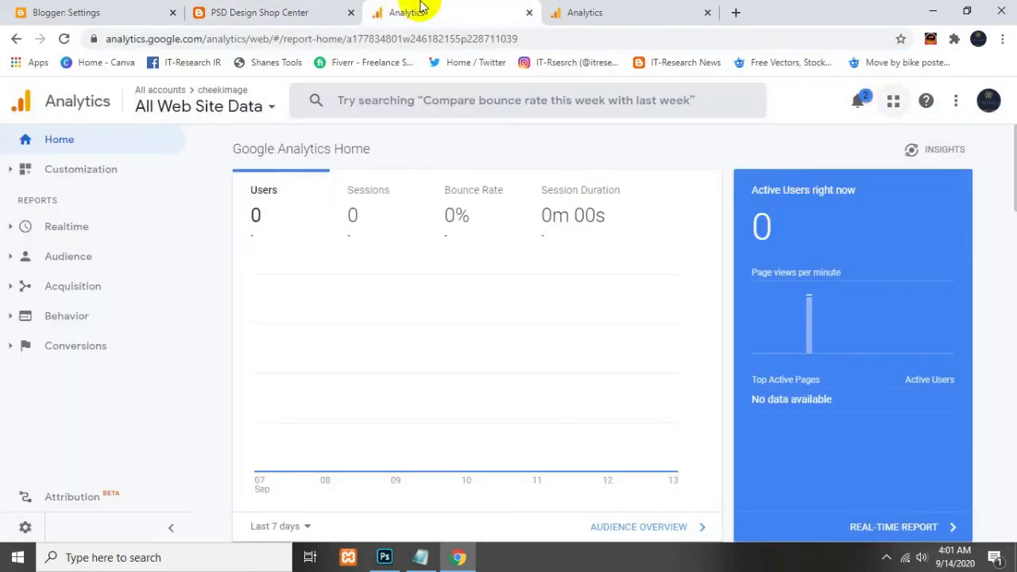
click(558, 8)
middle_click(436, 10)
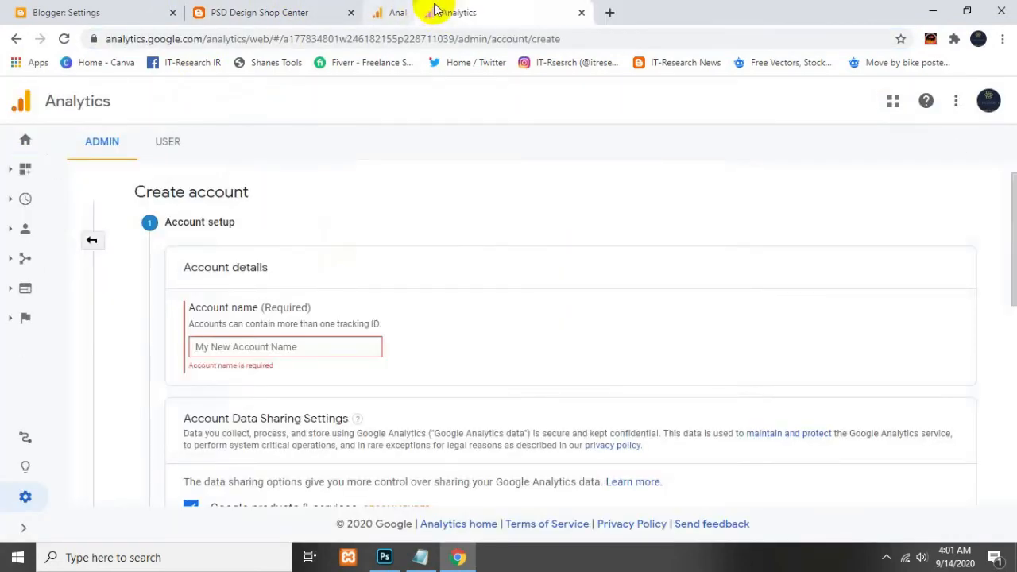
click(249, 346)
key(ctrl+v)
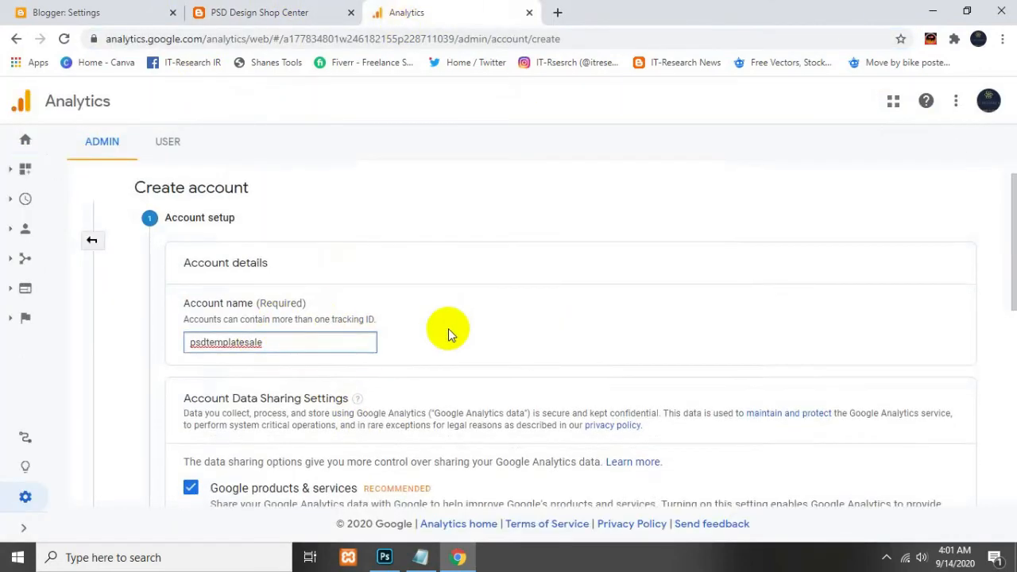
Continue with the default data sharing settings and Web as the measurement type, and name the website psdtemplatesale
scroll(329, 341, down, 3)
scroll(274, 249, up, 1)
scroll(310, 341, down, 5)
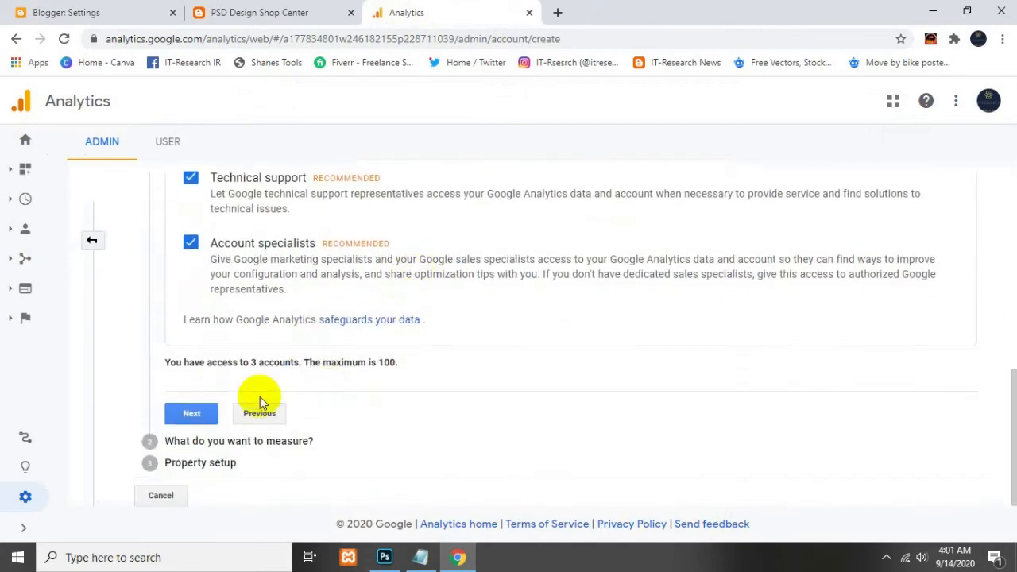
scroll(342, 316, up, 6)
scroll(318, 262, up, 1)
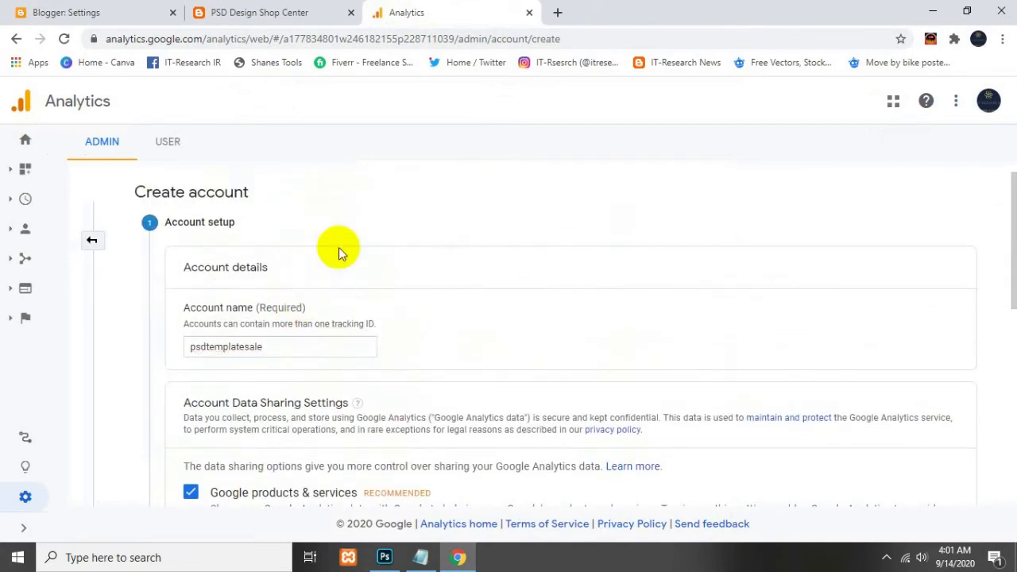
scroll(336, 345, down, 6)
click(191, 413)
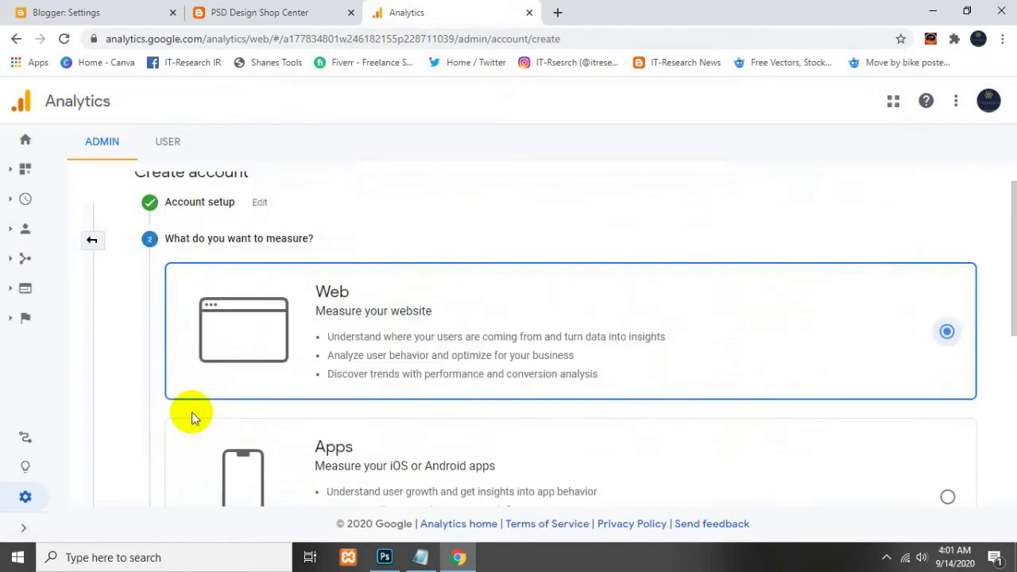
scroll(432, 295, down, 5)
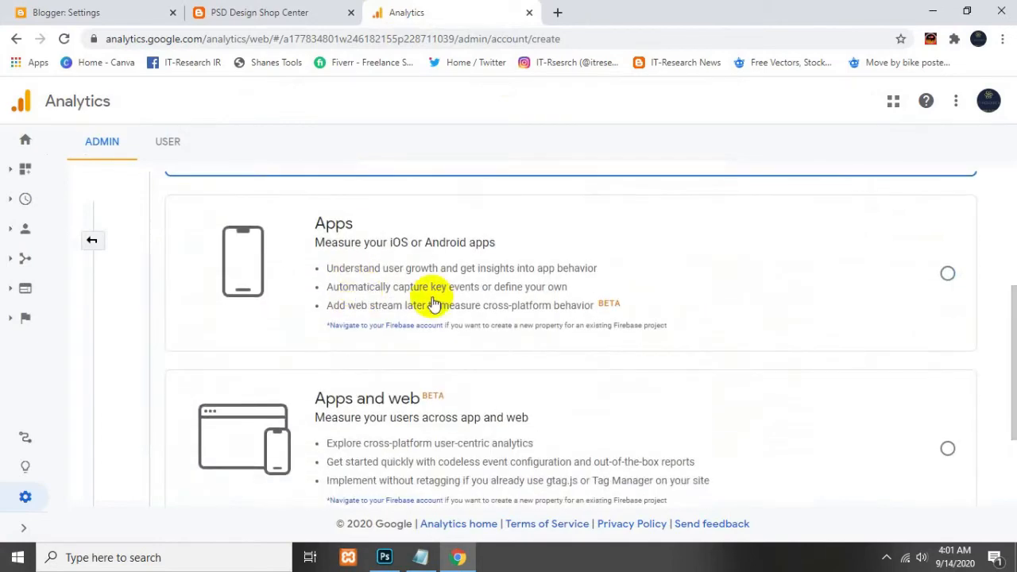
click(191, 435)
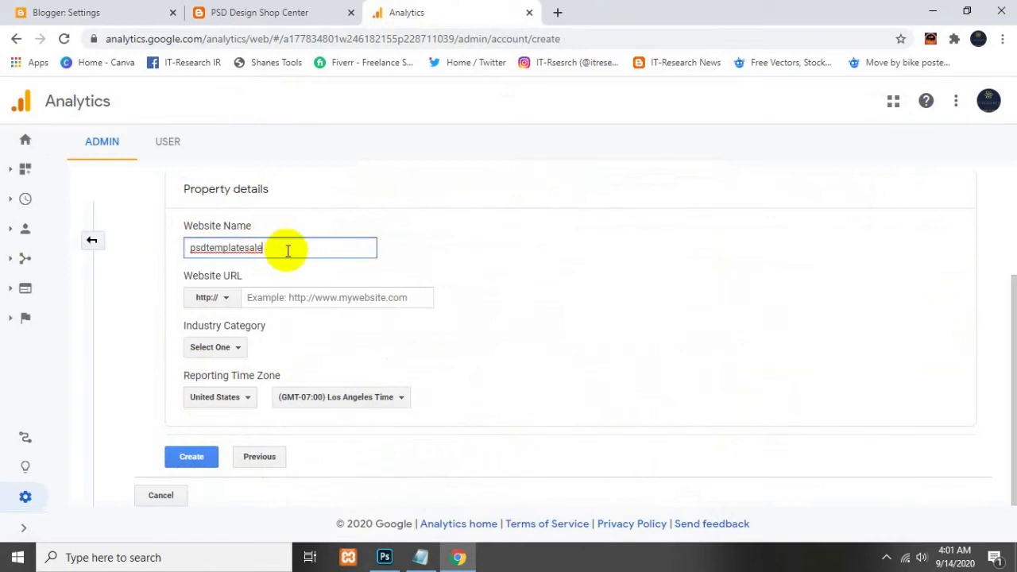
click(243, 296)
click(229, 350)
click(256, 9)
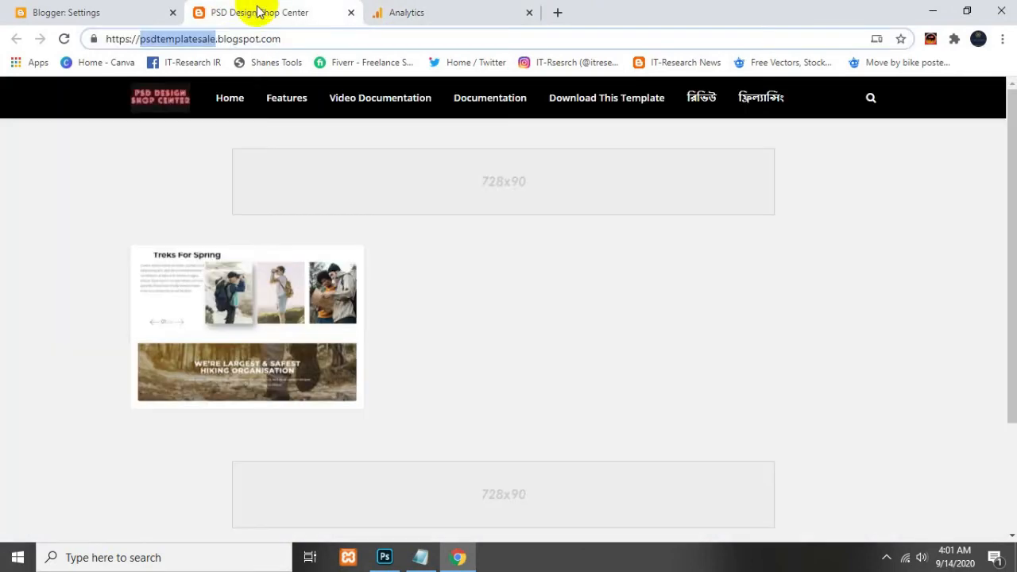
click(225, 102)
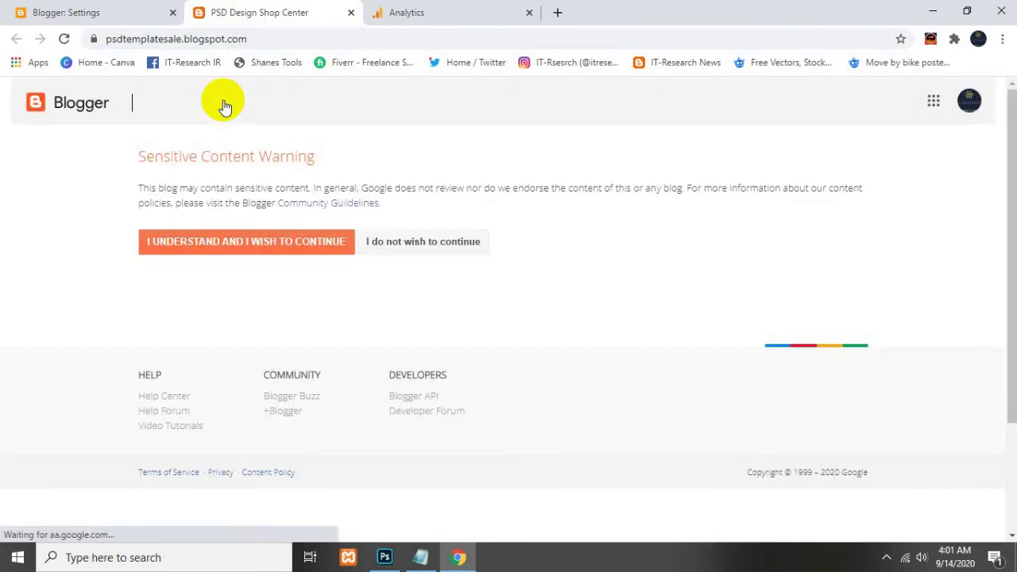
click(248, 246)
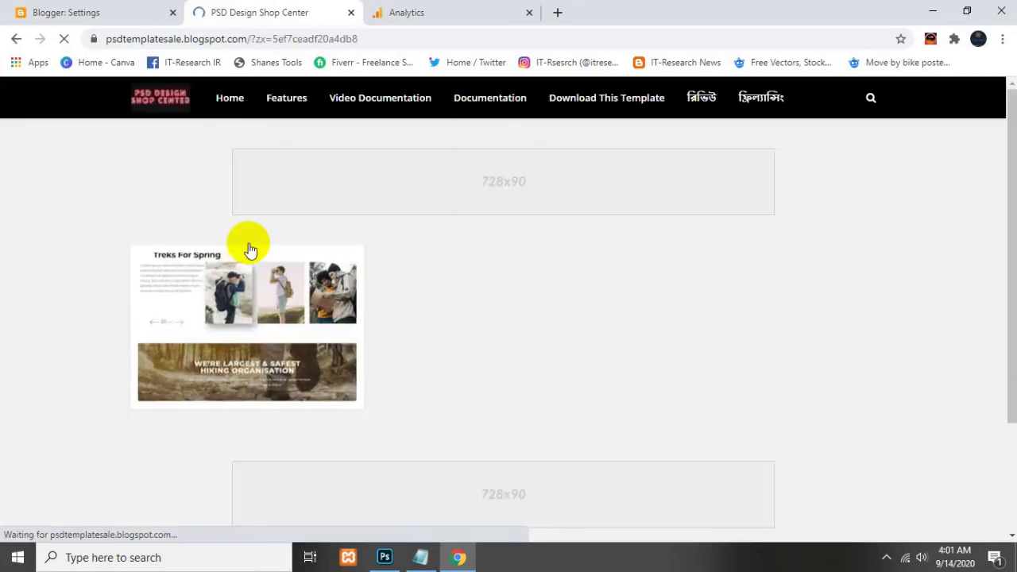
click(229, 97)
click(255, 37)
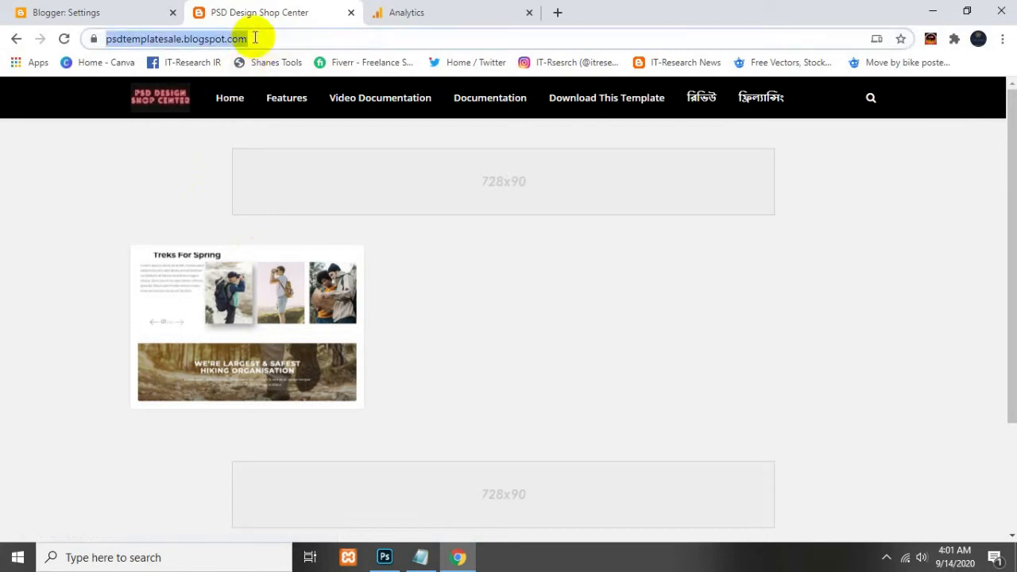
click(464, 8)
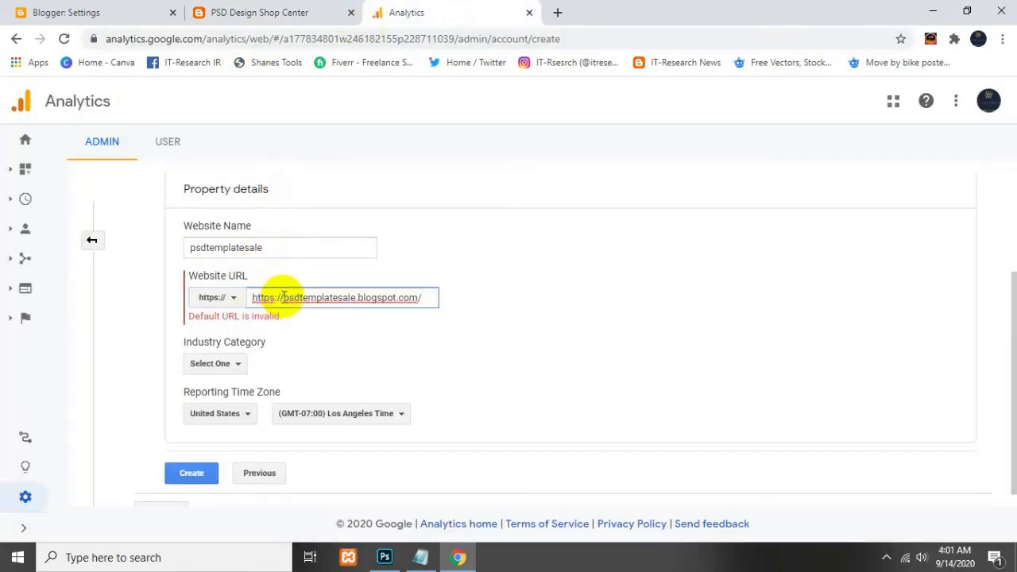
drag(282, 297, 256, 295)
key(BackSpace)
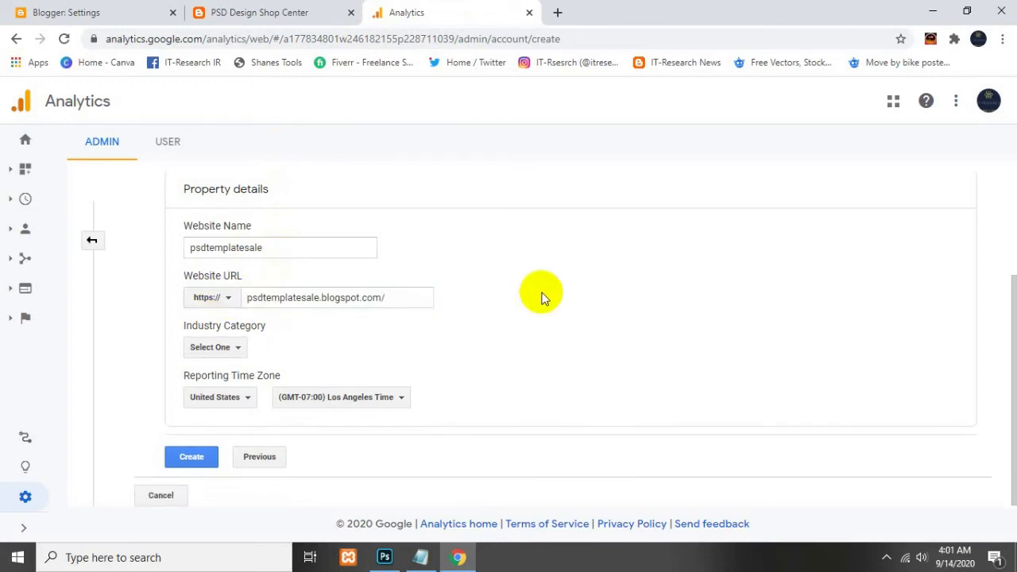
Set the industry category to Business and Industrial Markets and the reporting time zone to Bangladesh
click(226, 349)
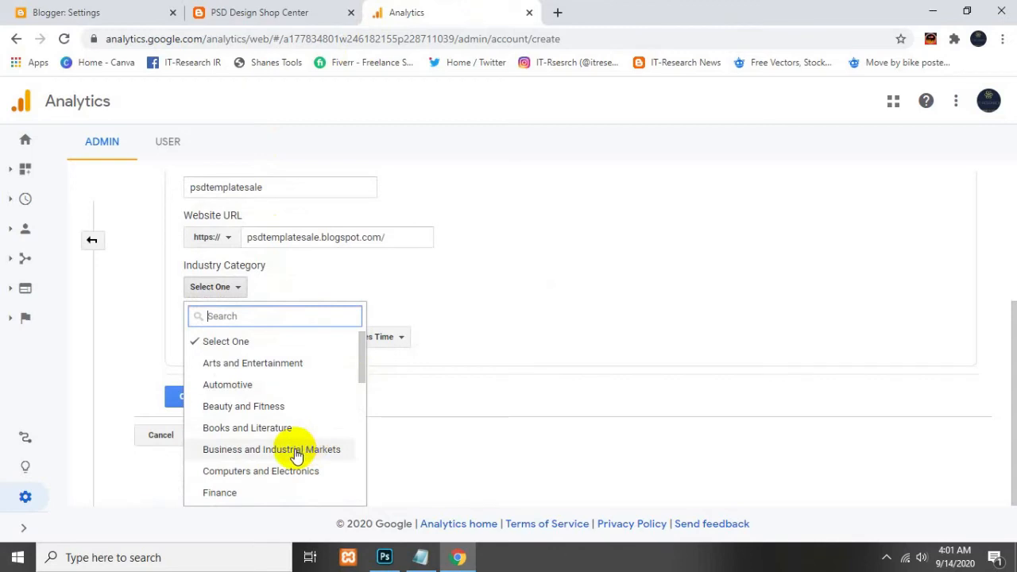
click(308, 450)
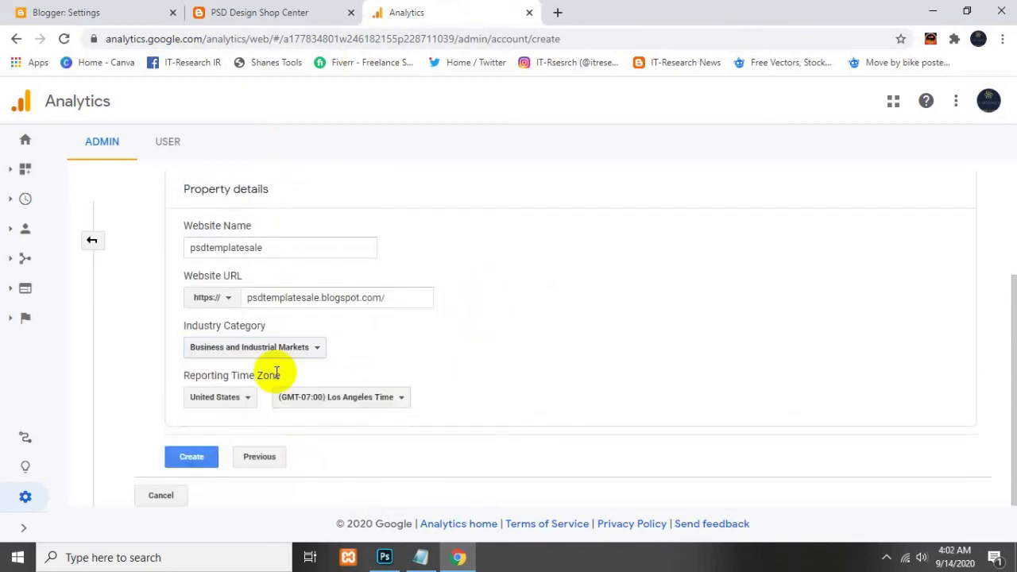
click(238, 399)
scroll(263, 330, down, 2)
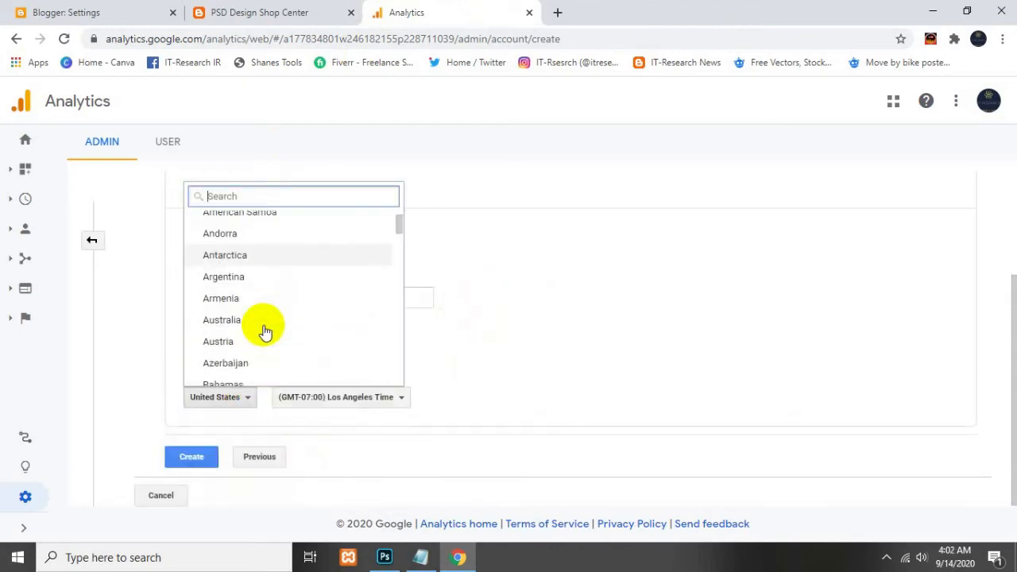
click(235, 332)
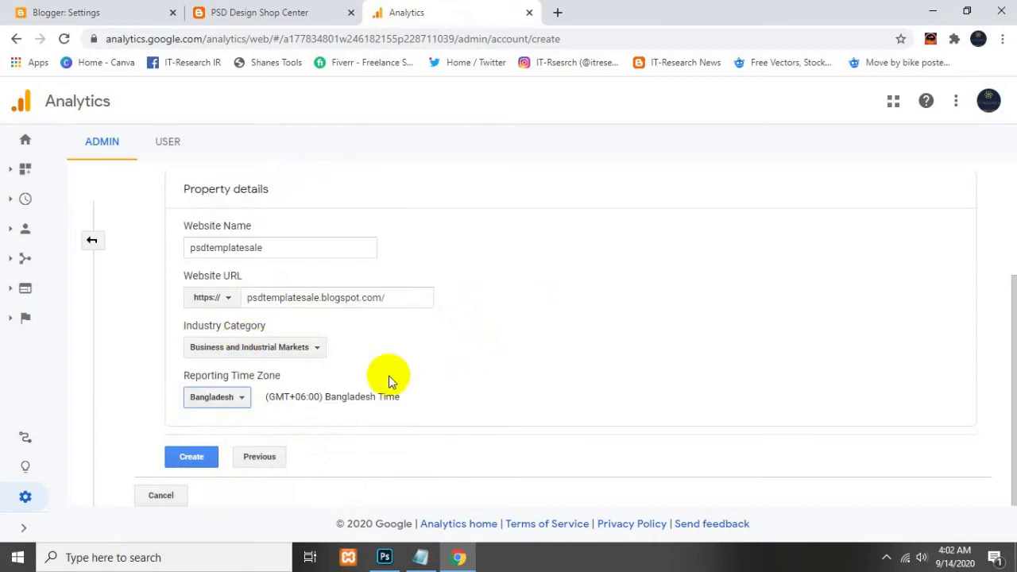
scroll(359, 377, up, 1)
scroll(361, 365, down, 1)
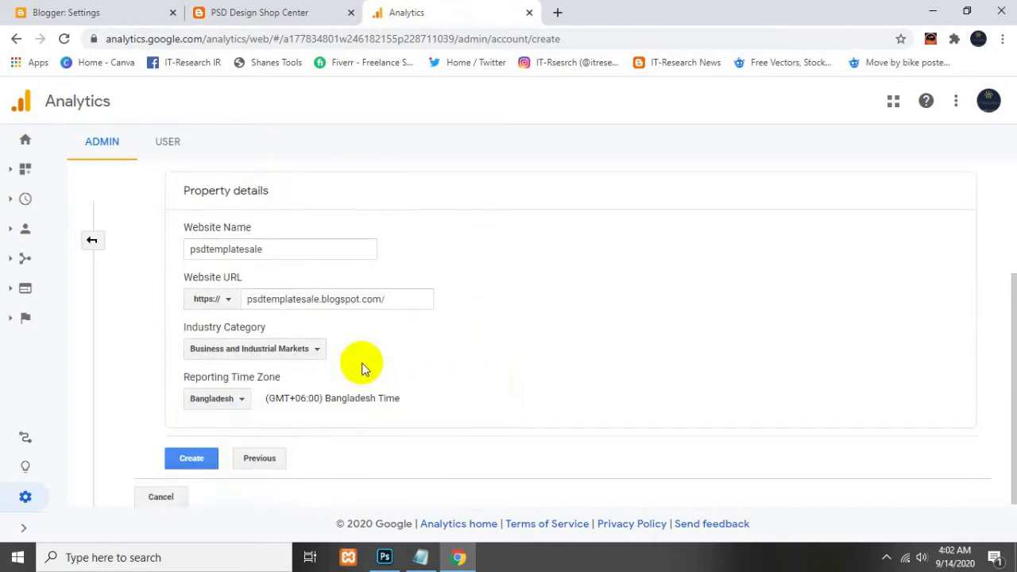
scroll(374, 360, up, 2)
scroll(389, 347, down, 2)
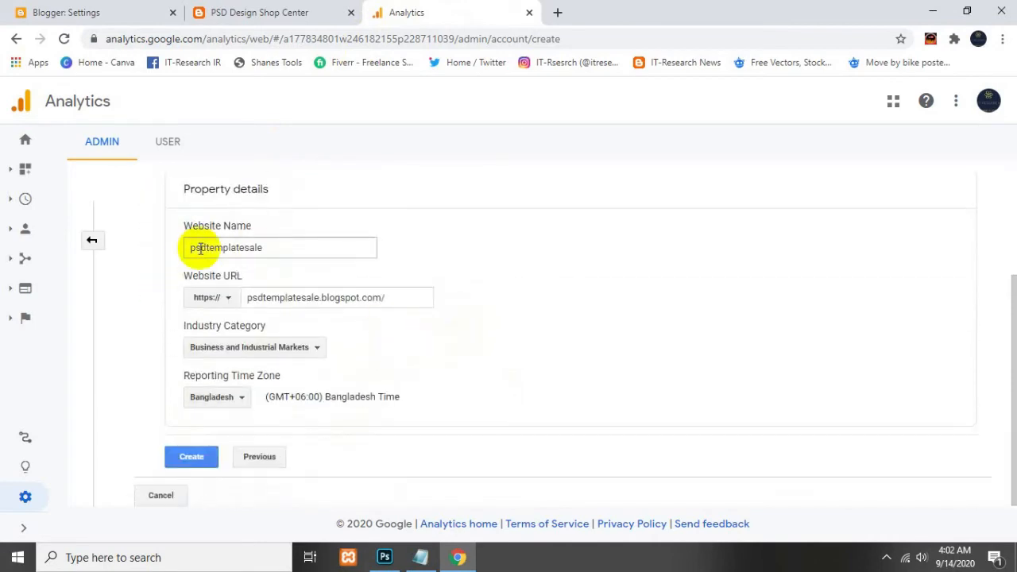
Create the account and accept the Terms of Service, including the Data Processing Terms and the Measurement Controller-Controller Data Protection Terms
click(190, 462)
scroll(445, 286, down, 5)
scroll(444, 294, down, 5)
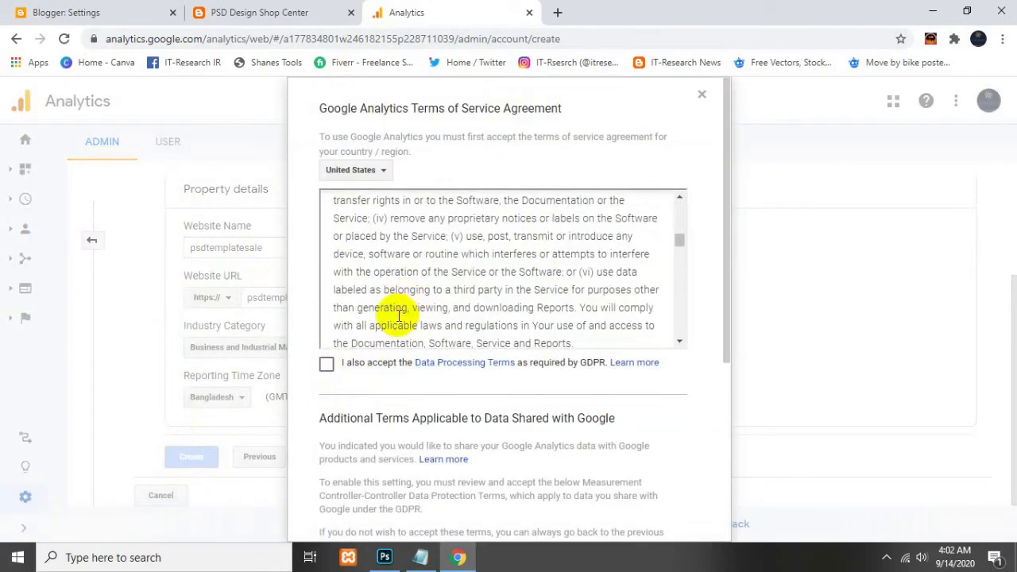
click(354, 363)
scroll(449, 357, down, 4)
scroll(481, 355, down, 5)
click(327, 452)
scroll(557, 395, down, 5)
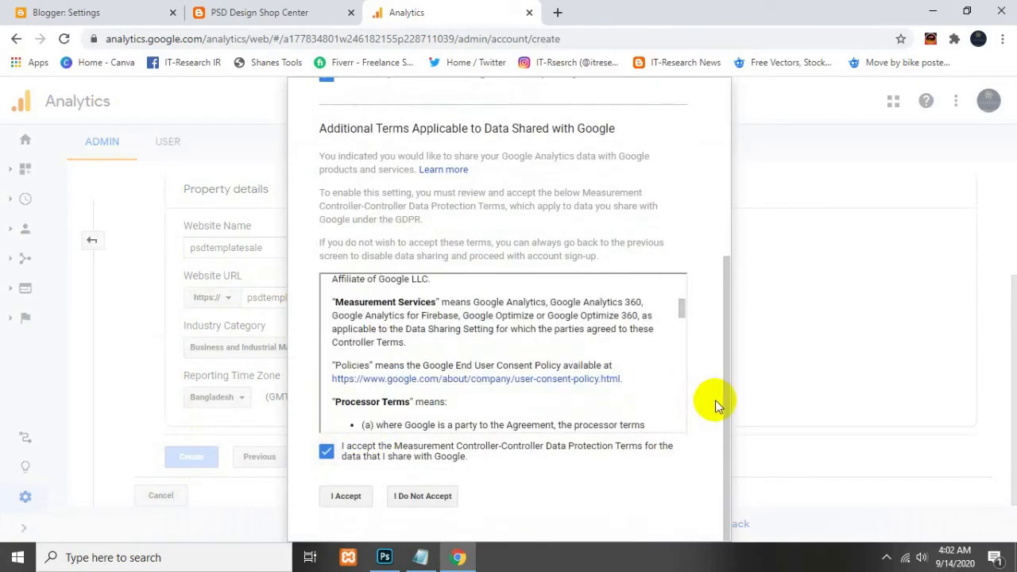
scroll(652, 393, down, 3)
click(345, 497)
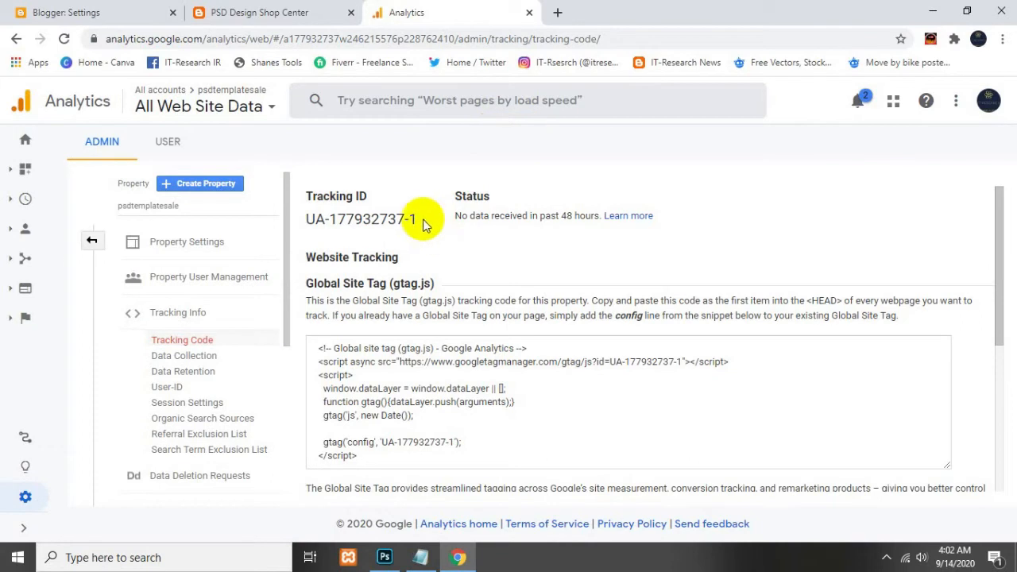
Copy the new psdtemplatesale property's tracking ID and return to the Blogger settings
drag(420, 221, 306, 219)
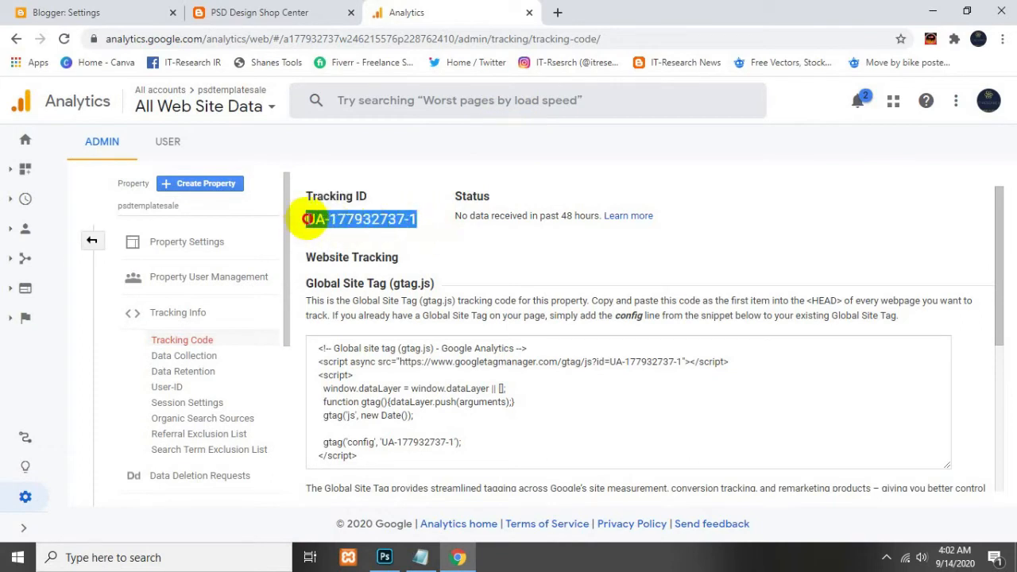
right_click(314, 220)
click(350, 228)
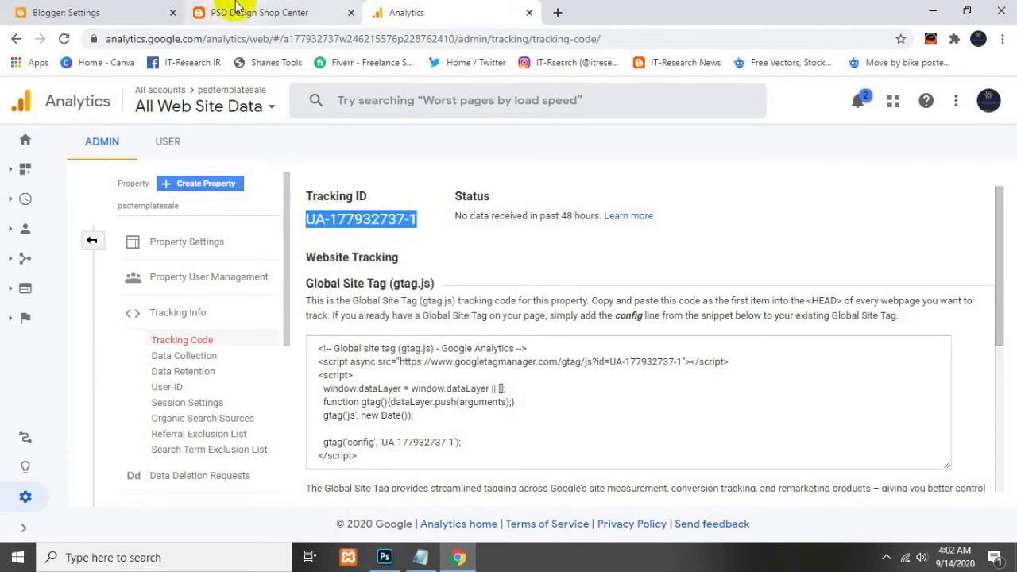
click(238, 12)
click(130, 10)
Enter the copied tracking ID as the blog's Google Analytics Property ID and save it
scroll(457, 326, down, 2)
scroll(449, 327, up, 2)
scroll(397, 325, down, 2)
click(347, 306)
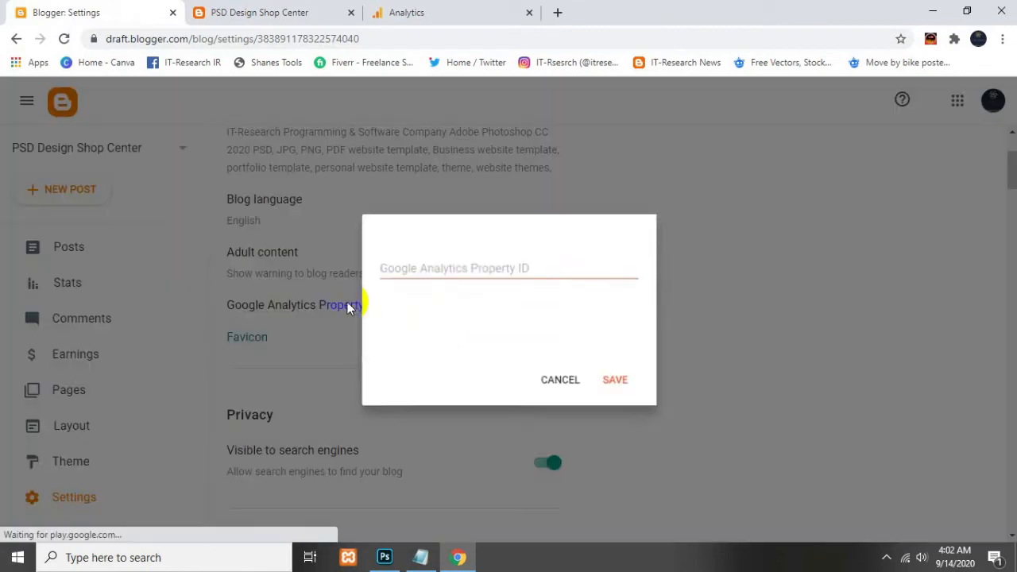
click(482, 267)
key(ctrl+v)
click(619, 381)
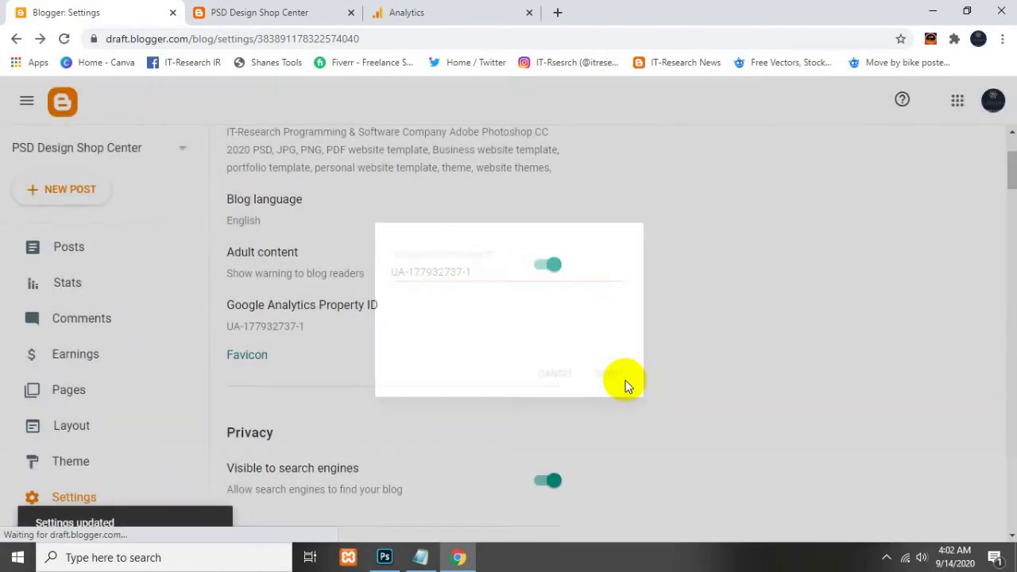
Open and close the favicon page, and look over the blog's Privacy and Publishing settings
scroll(389, 309, down, 2)
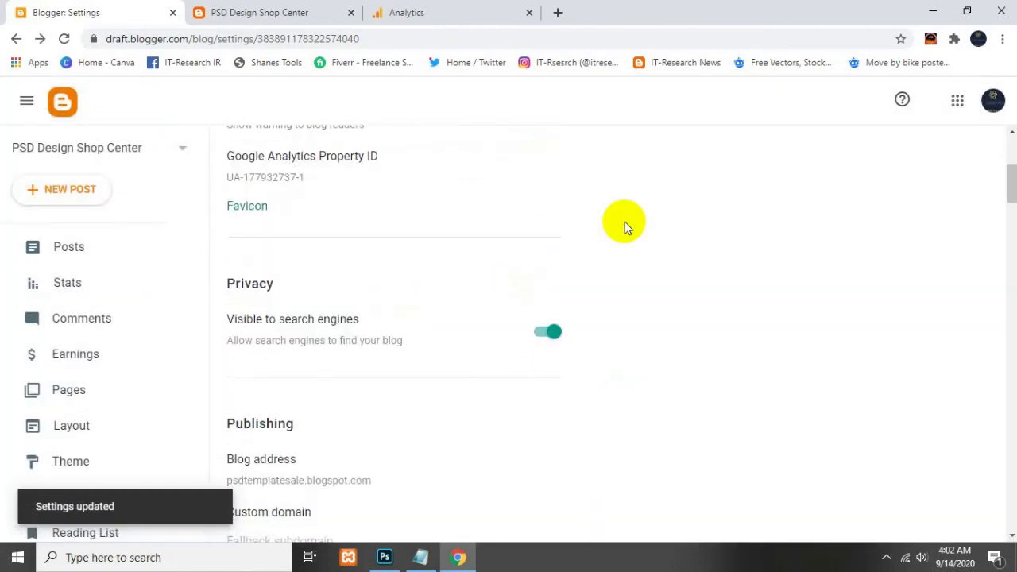
click(266, 207)
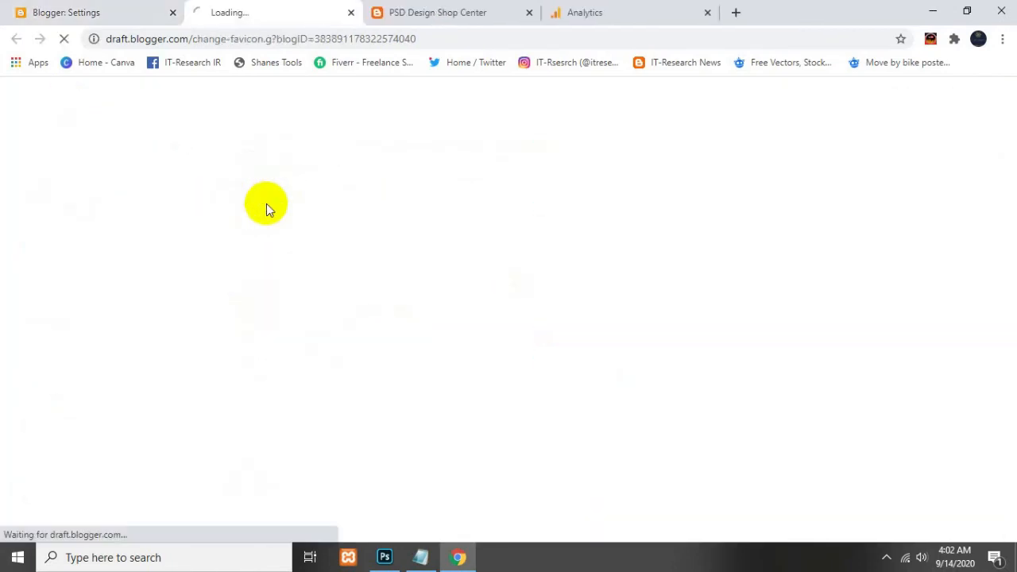
middle_click(277, 8)
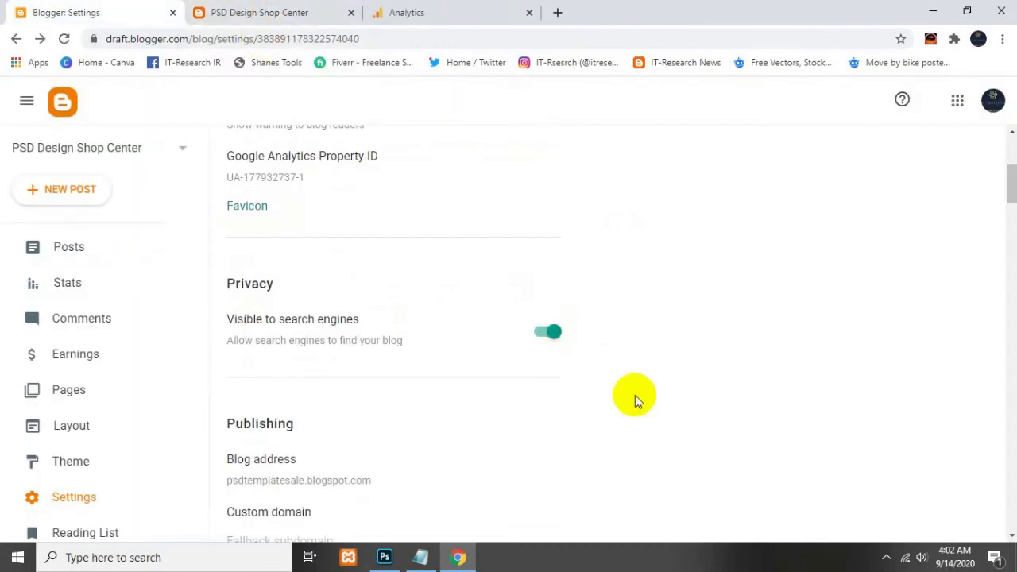
scroll(588, 417, down, 2)
scroll(540, 357, up, 1)
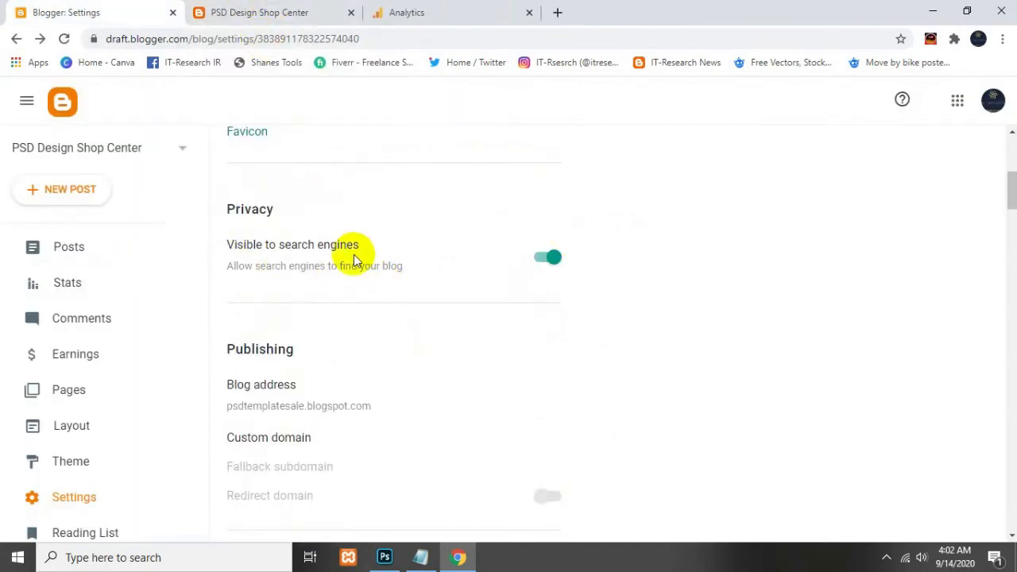
scroll(538, 261, down, 1)
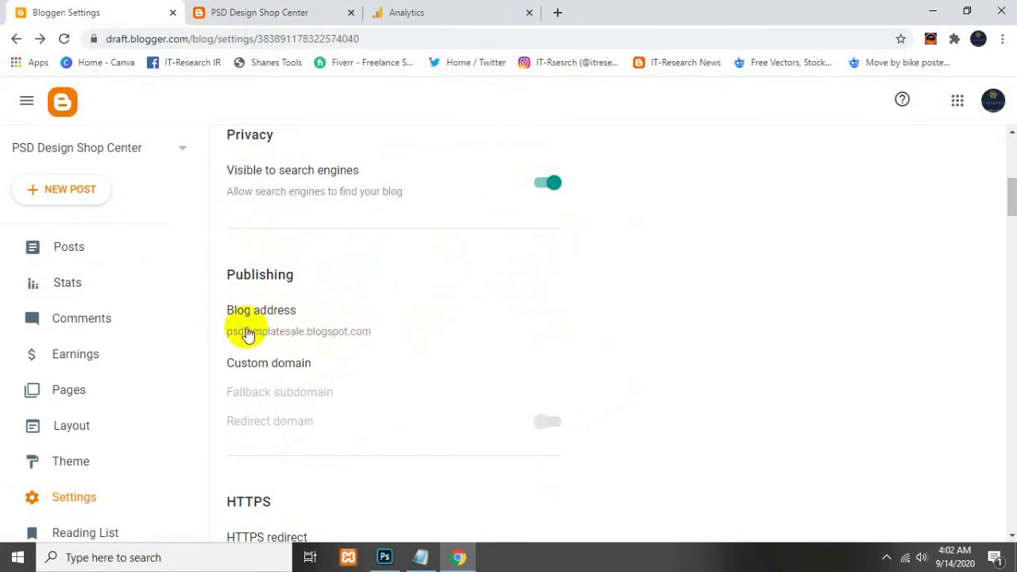
Look over the HTTPS and Permissions settings, opening and closing the invitation form for more authors
scroll(334, 329, down, 1)
scroll(548, 302, down, 4)
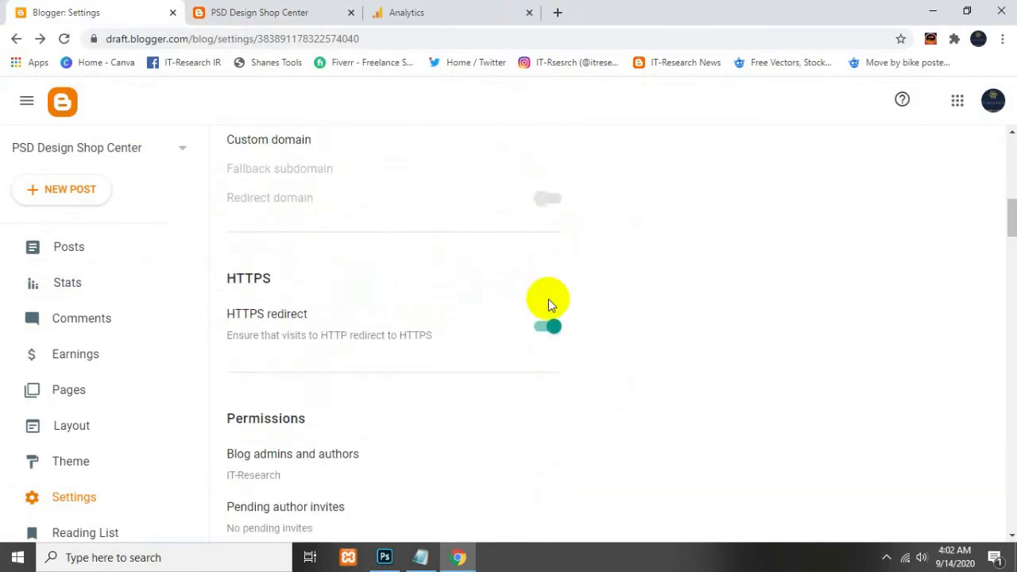
scroll(397, 340, down, 1)
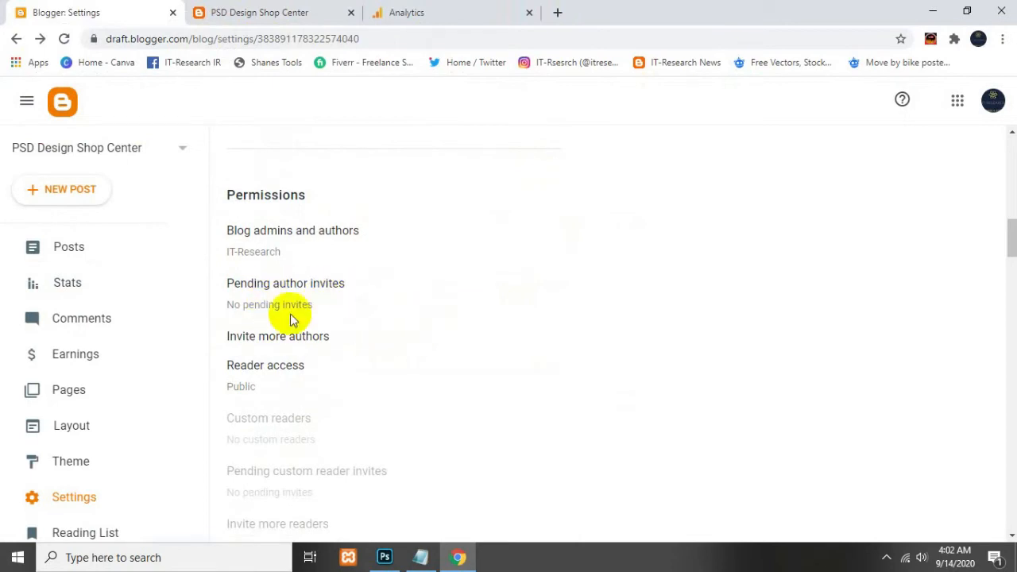
scroll(291, 317, down, 2)
click(253, 192)
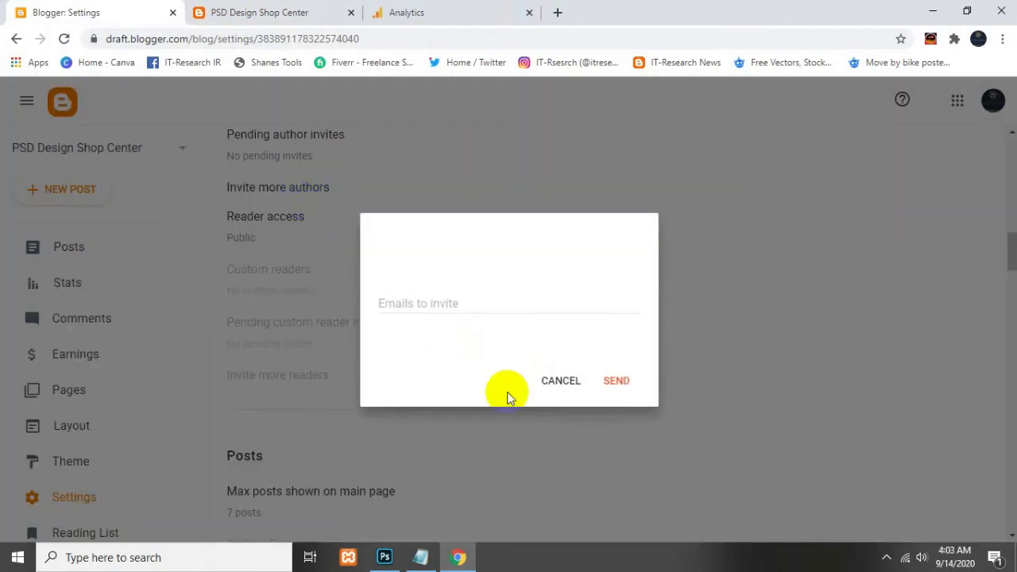
click(554, 382)
Set the maximum number of posts shown on the main page to 10 and save it
scroll(328, 267, down, 4)
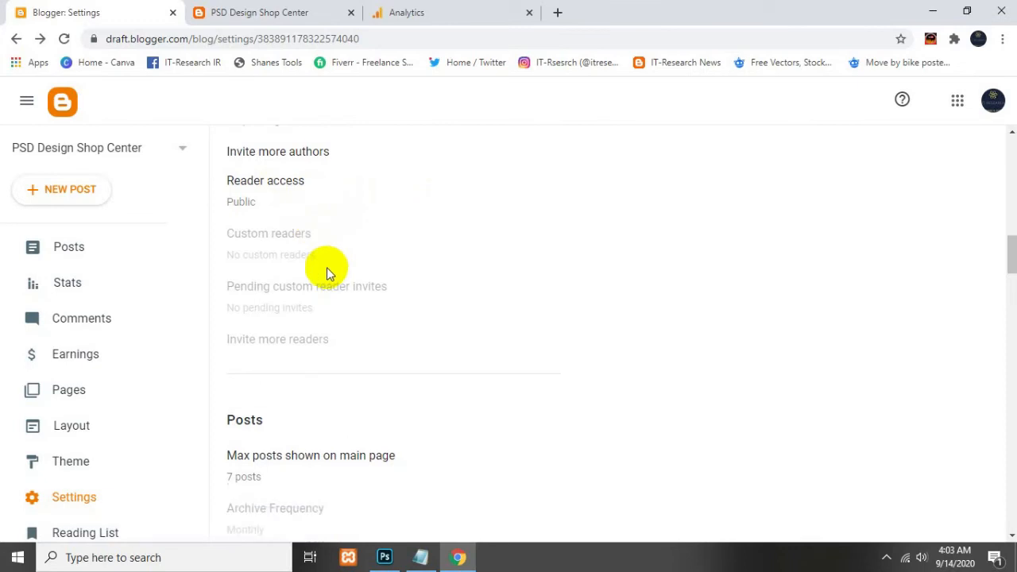
click(267, 211)
double_click(441, 270)
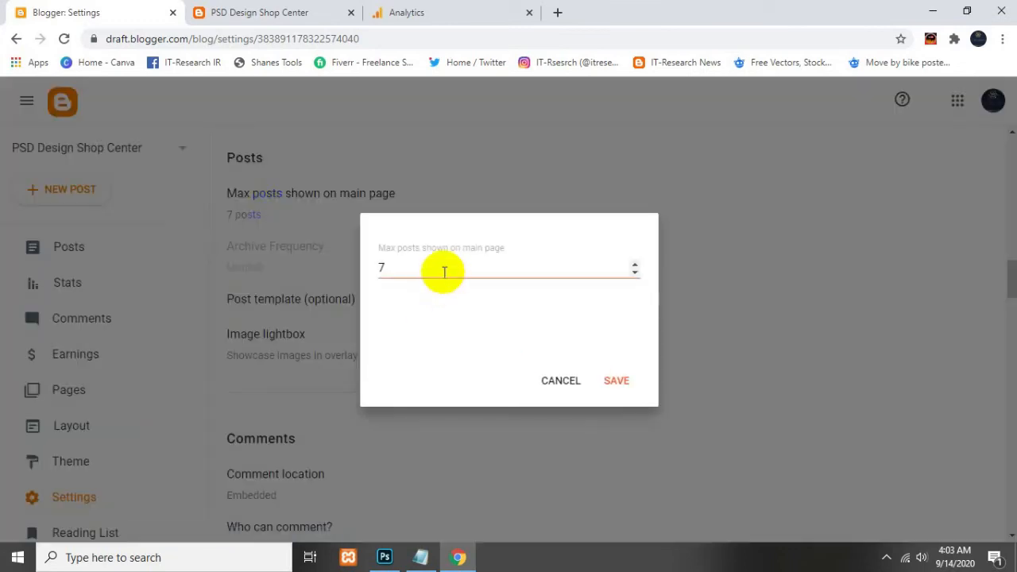
text(10)
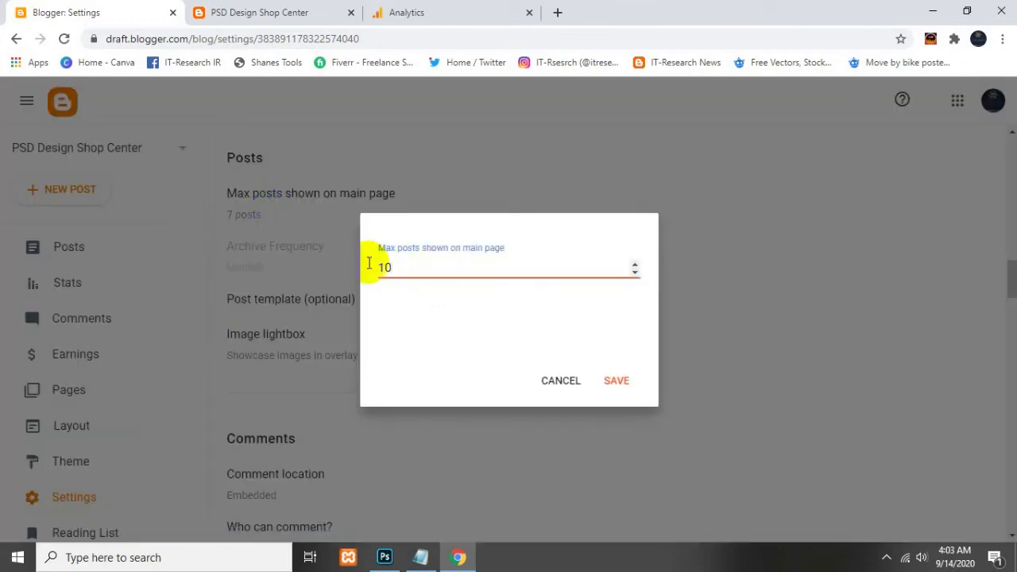
click(610, 380)
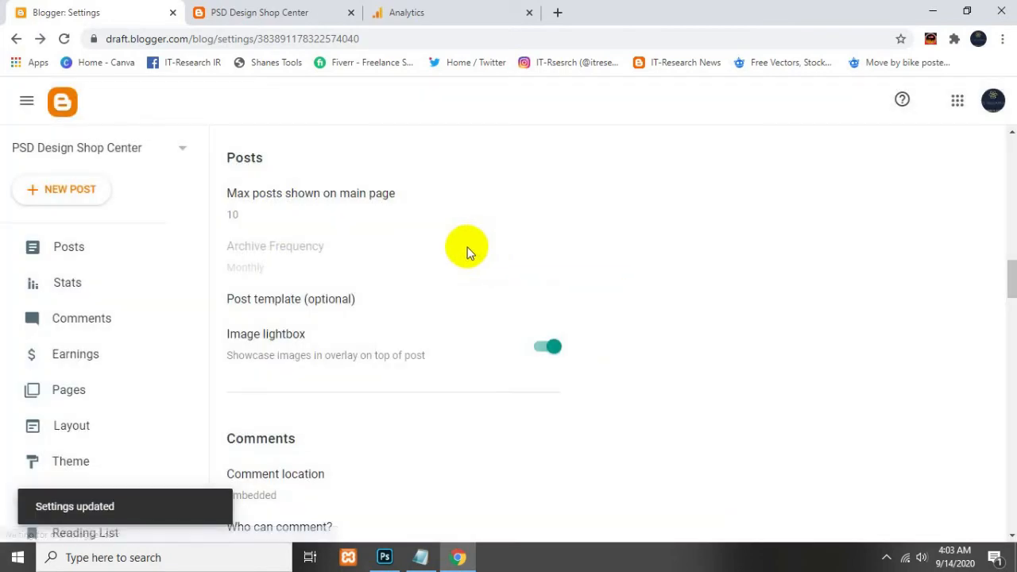
Check the Post template and Comment location settings, closing each without changes
scroll(457, 253, down, 1)
click(330, 224)
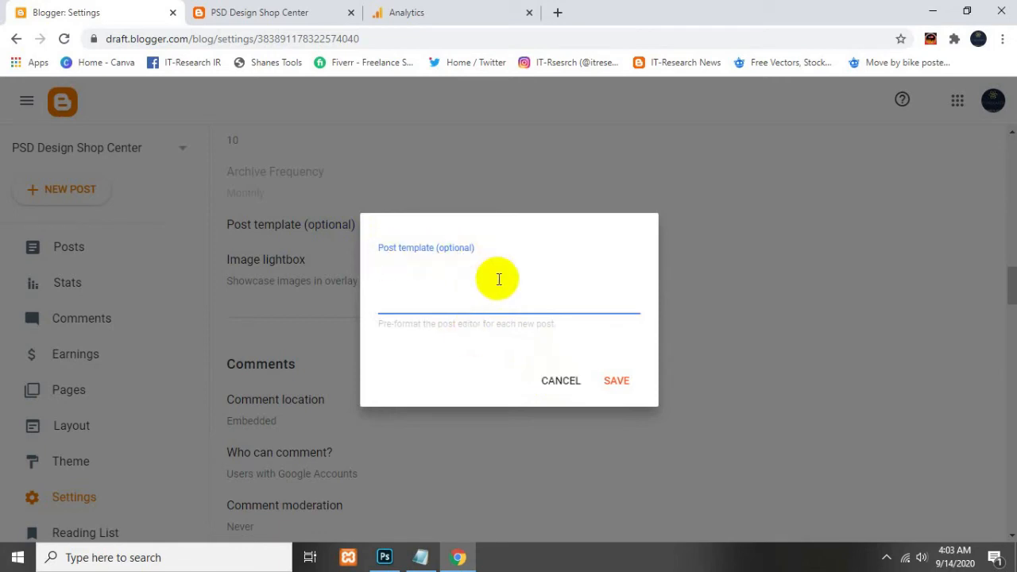
click(562, 380)
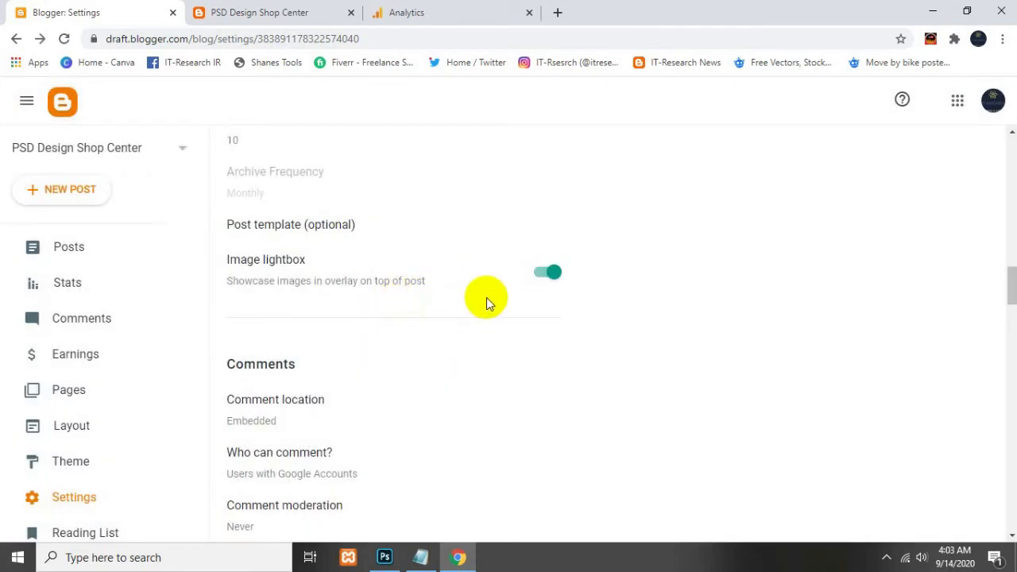
scroll(487, 301, down, 2)
click(296, 249)
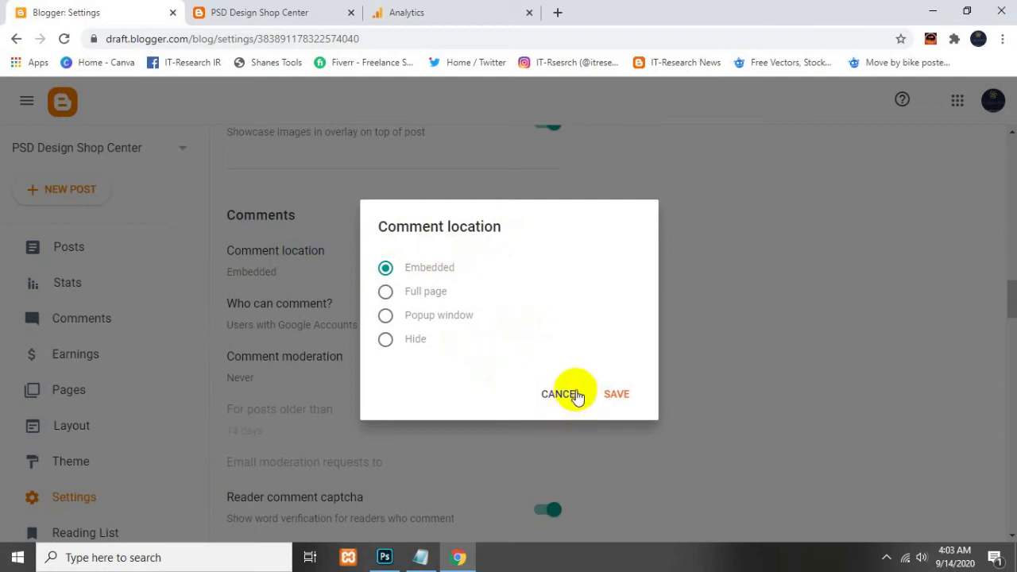
click(548, 395)
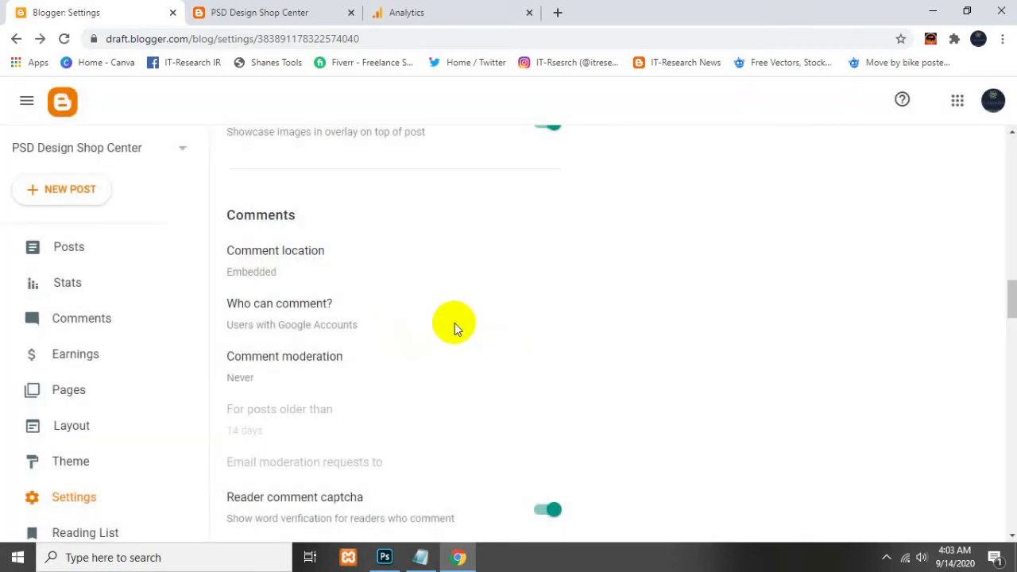
Allow anyone, including anonymous users, to comment, and check the comment moderation options without changing them
click(320, 318)
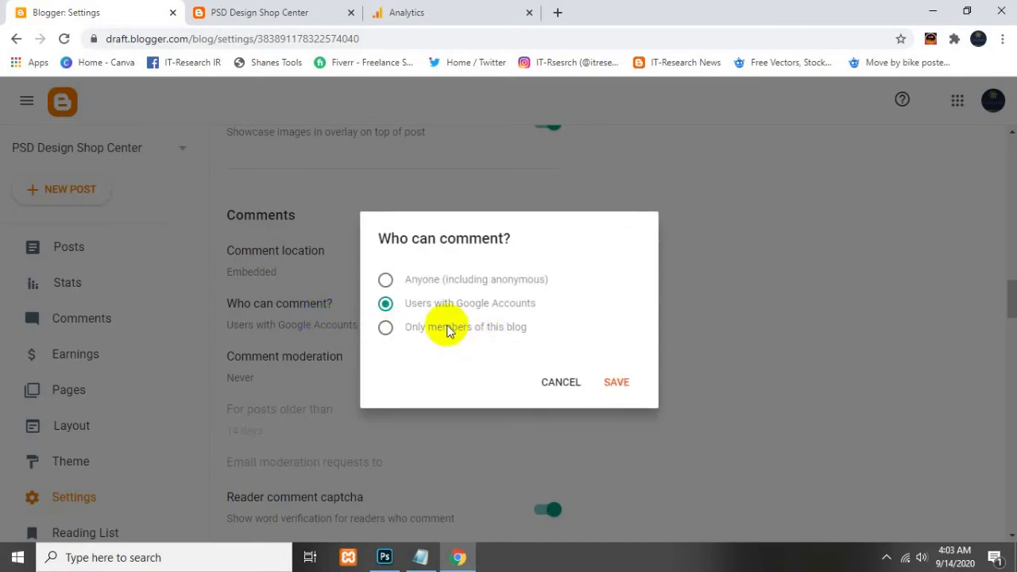
click(436, 290)
click(617, 382)
scroll(376, 338, down, 1)
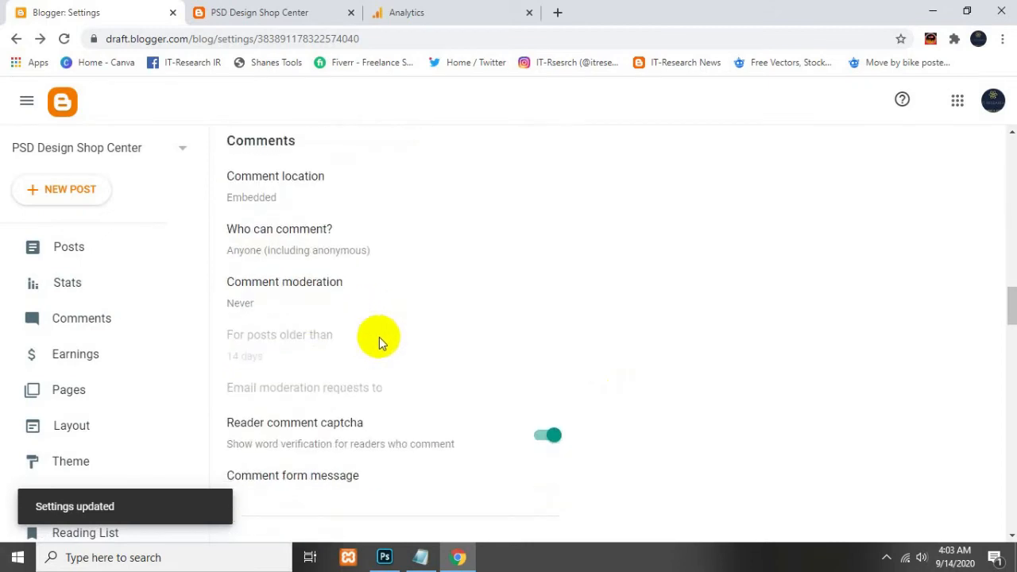
click(319, 292)
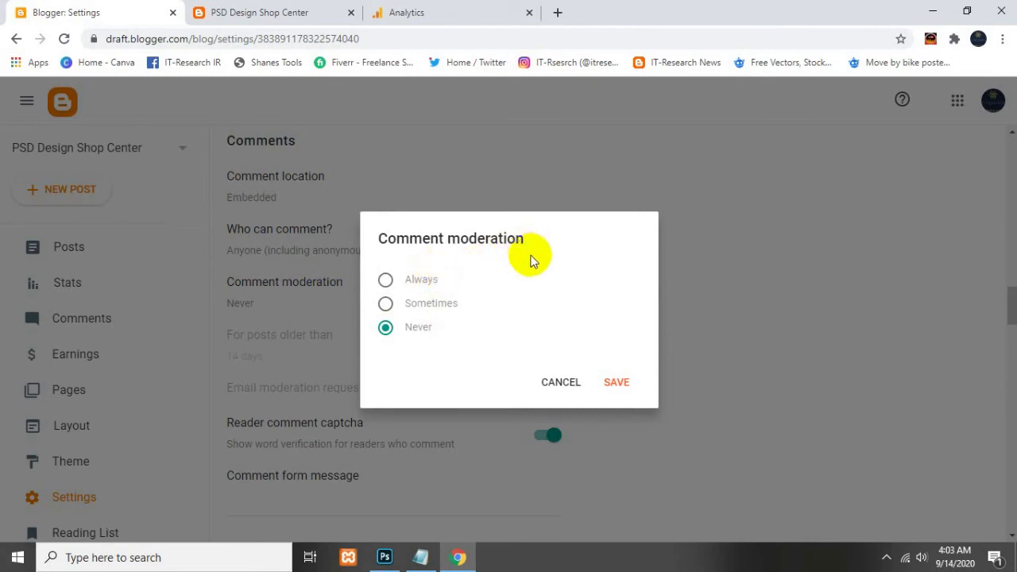
click(579, 380)
Open the comment form message for editing
scroll(409, 308, down, 2)
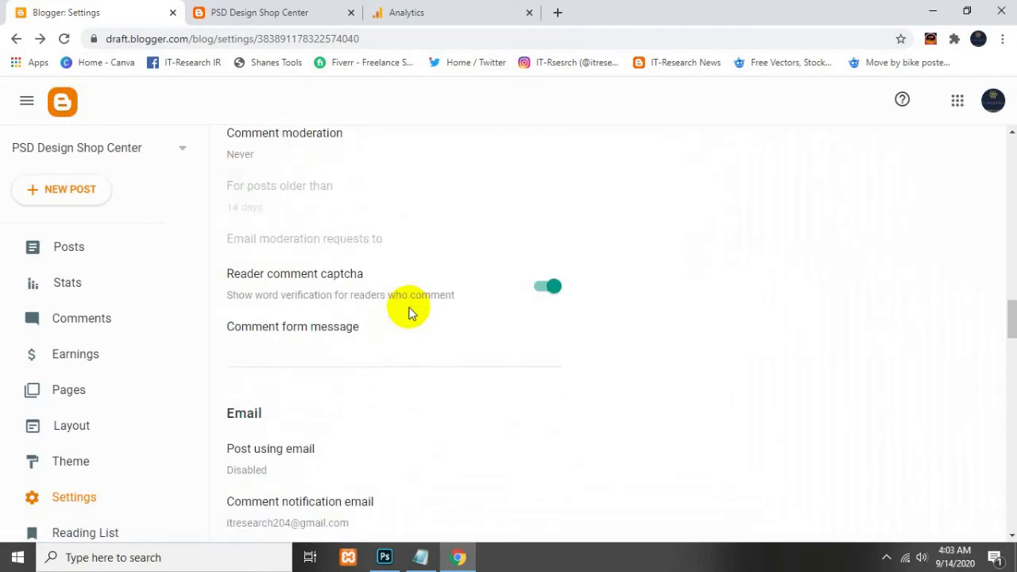
click(307, 340)
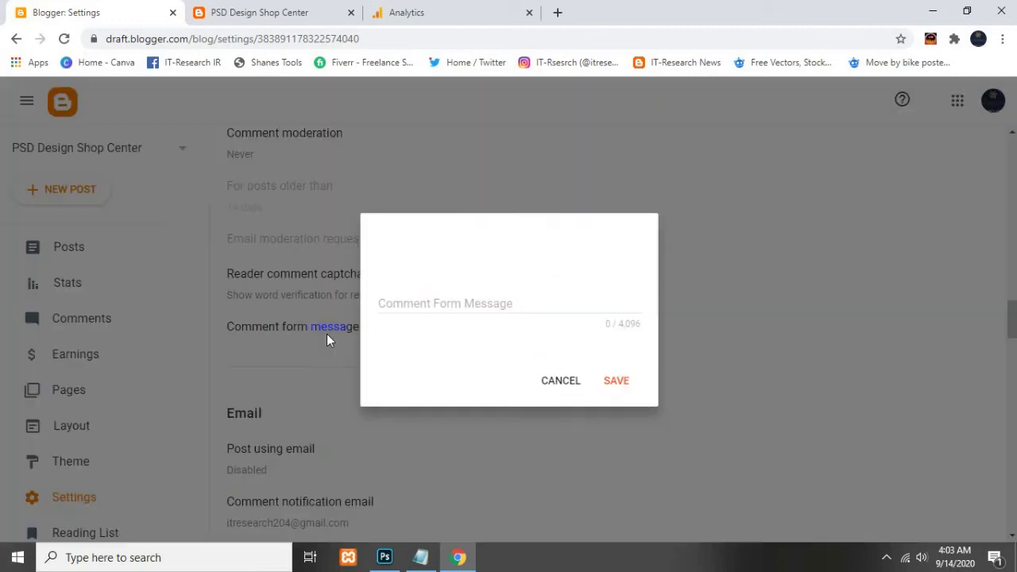
click(469, 308)
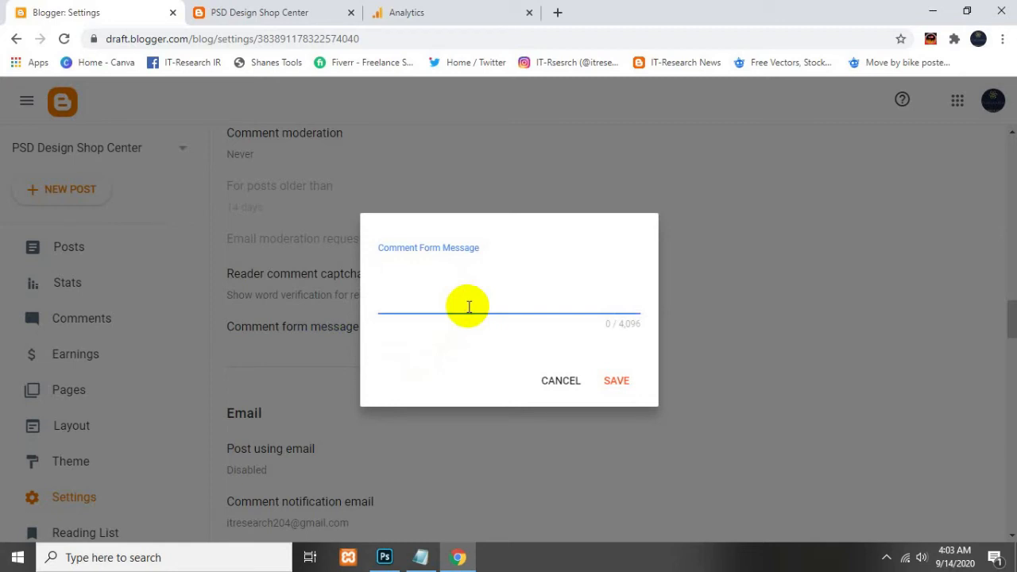
text(IT-Research)
key(BackSpace)
key(BackSpace)
key(BackSpace)
key(BackSpace)
key(BackSpace)
key(BackSpace)
key(BackSpace)
key(BackSpace)
key(BackSpace)
Enter "Thanks for visit my website" and "IT-Research" as the first two lines of the comment form message
text(Thanks for visiy)
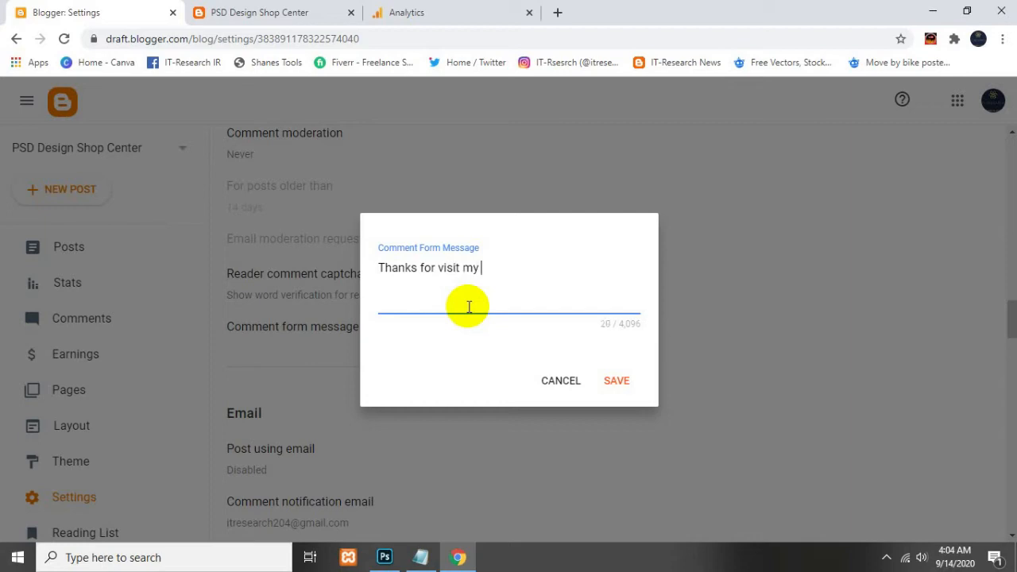
text(ebs)
text(ite )
text(IT)
text(-Resea)
text(rch)
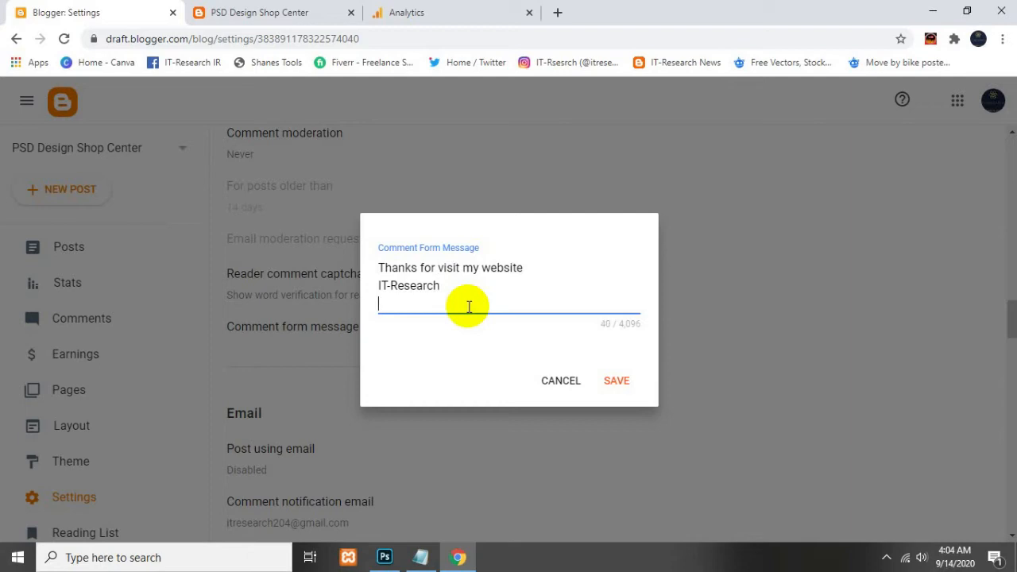
Add the lines "Programming and Software Company" and "any Question to used social media" to the comment form message and save it
text(Programming )
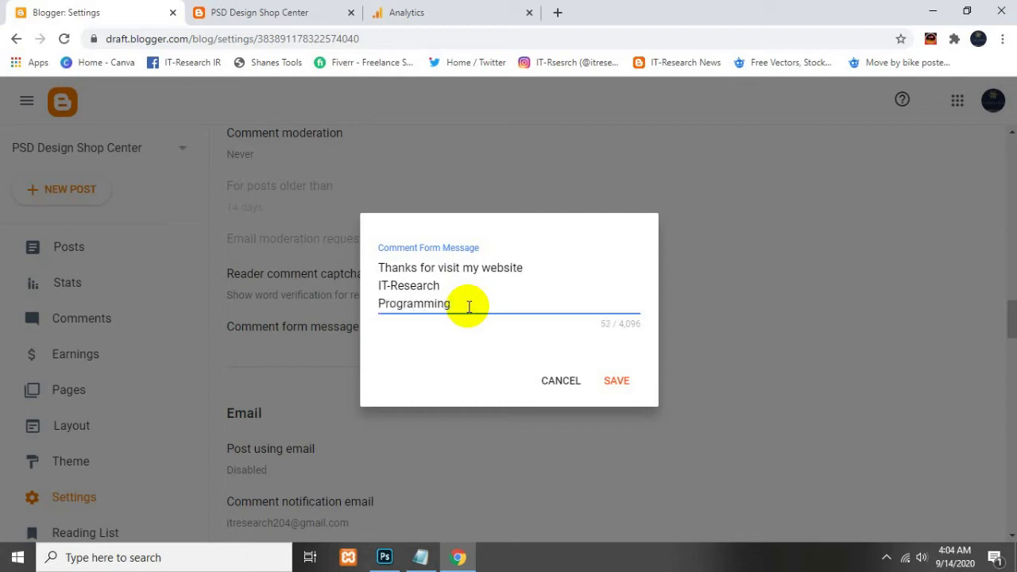
text(and Software Compa)
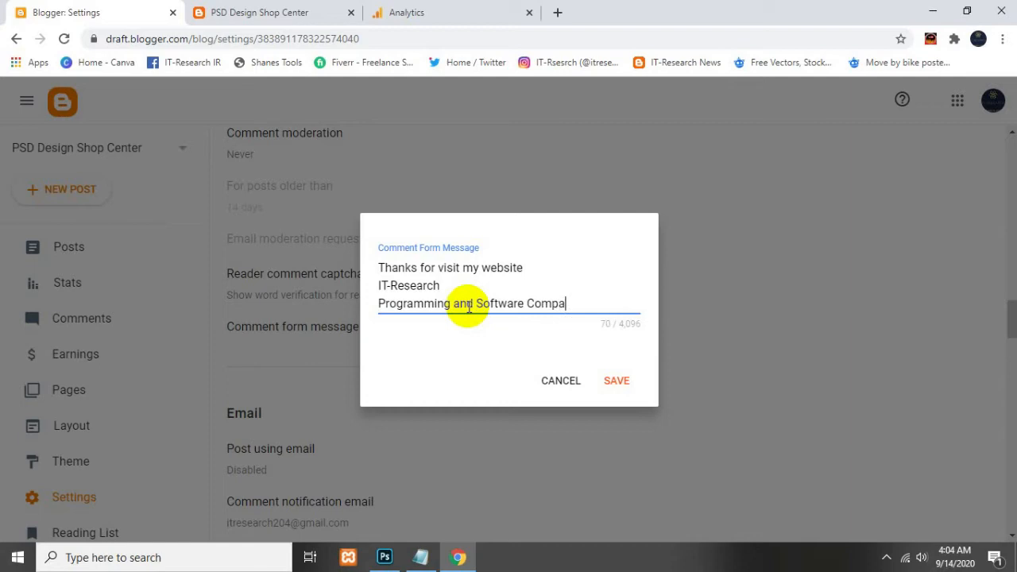
text(ny)
key(Return)
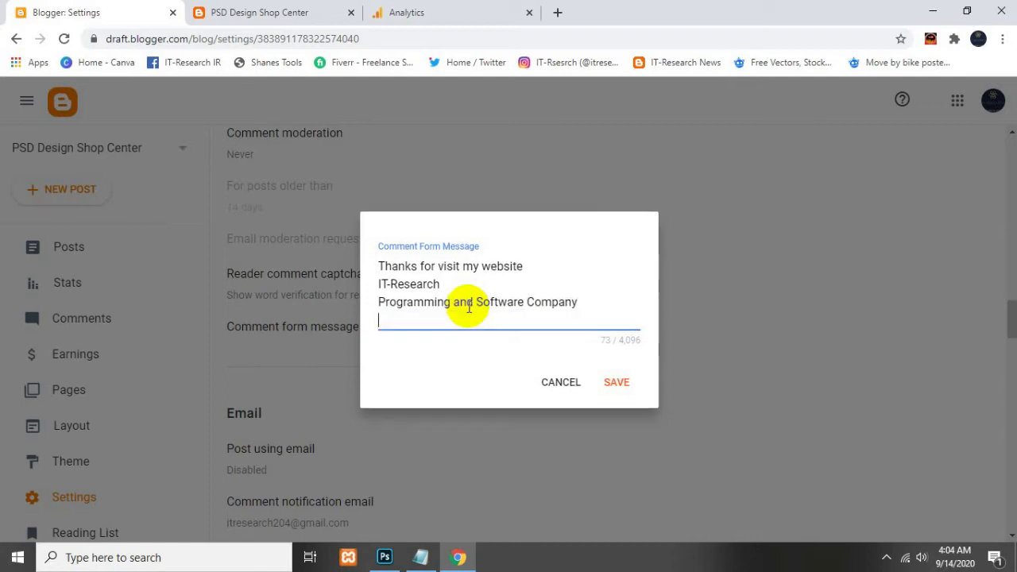
text(any Question)
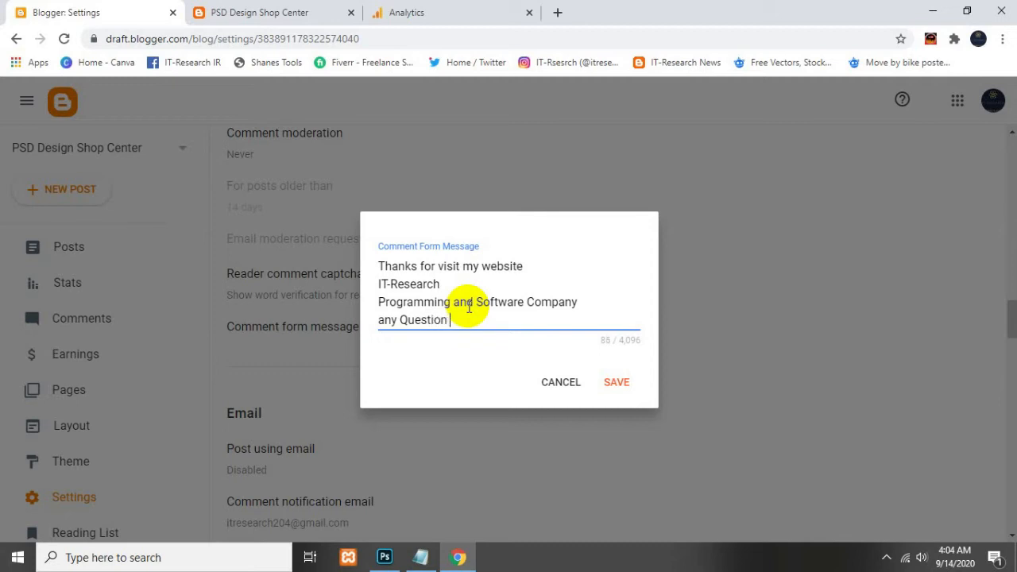
text( to used social media)
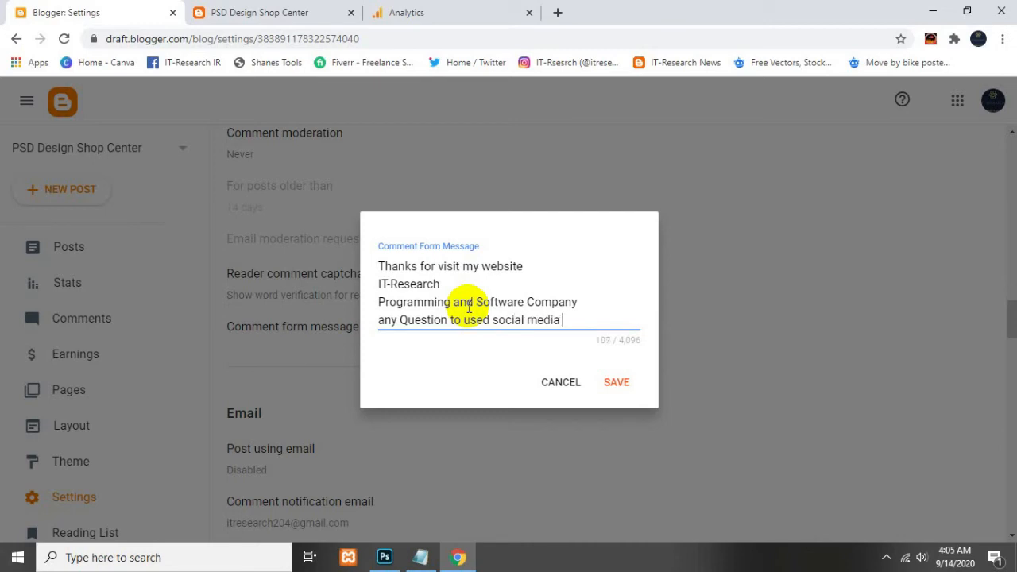
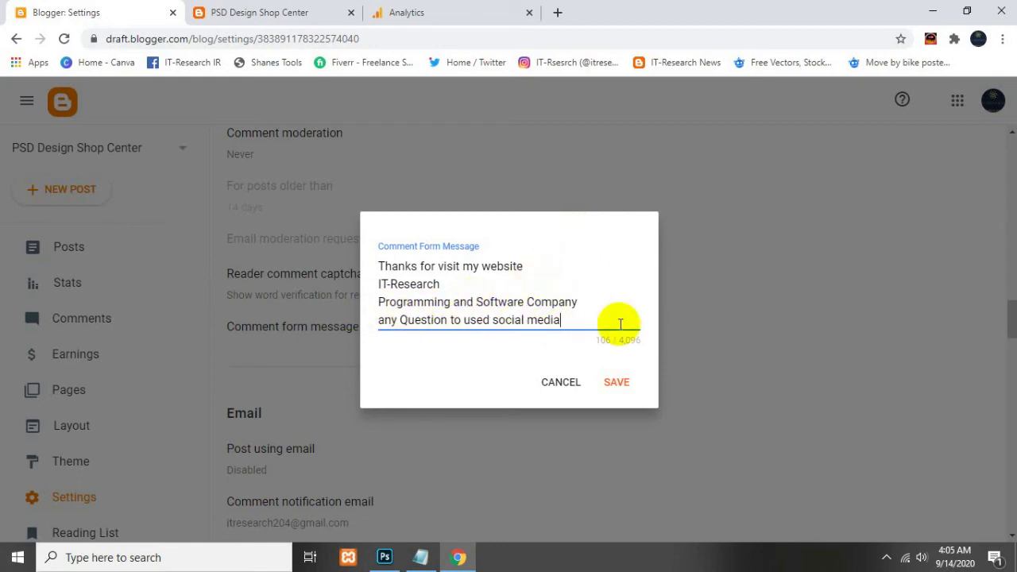
click(628, 384)
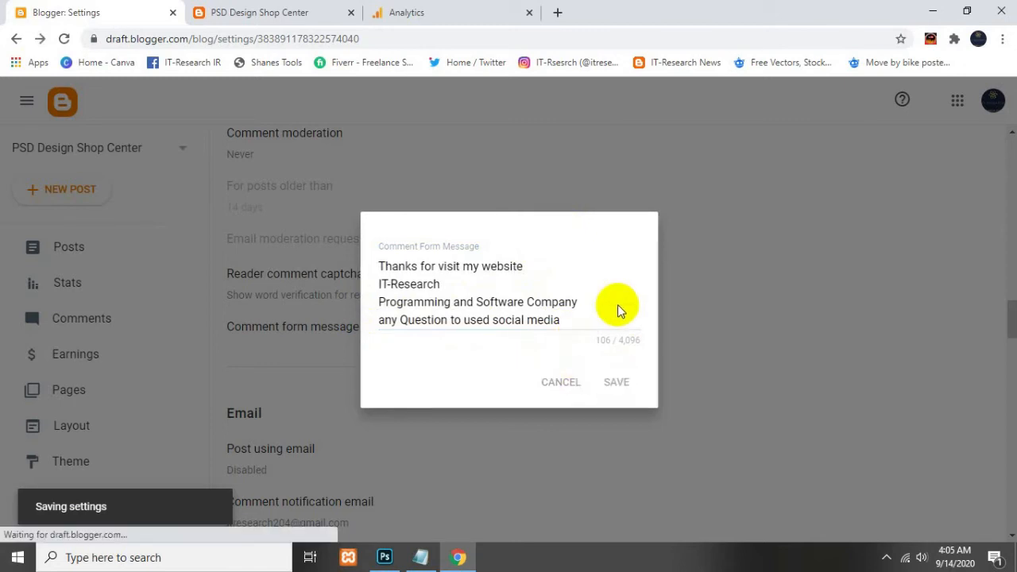
Open the Post using email setting, and copy the Google account's email address from the account details in a new browser tab
scroll(569, 331, down, 2)
scroll(568, 334, down, 1)
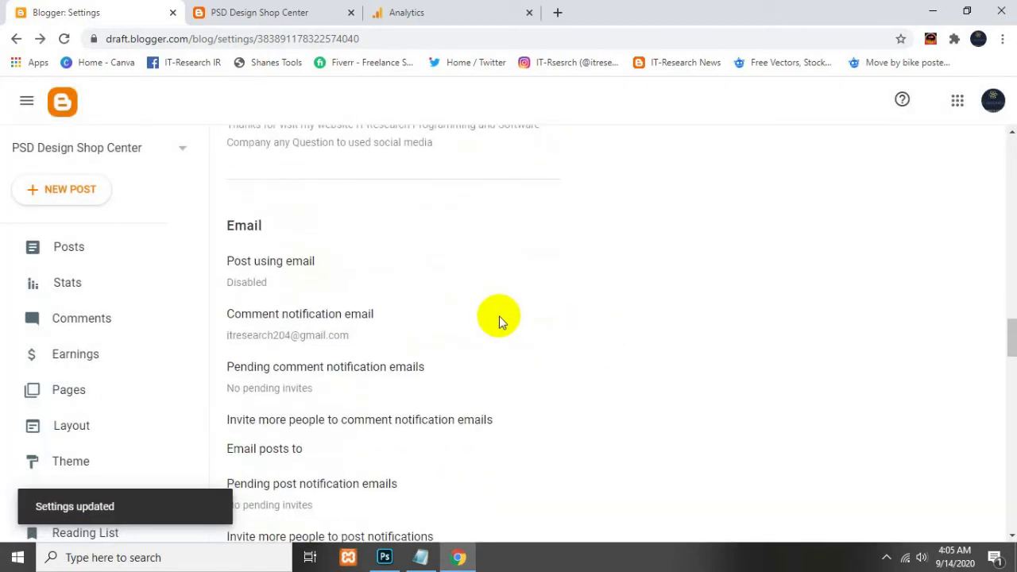
click(296, 268)
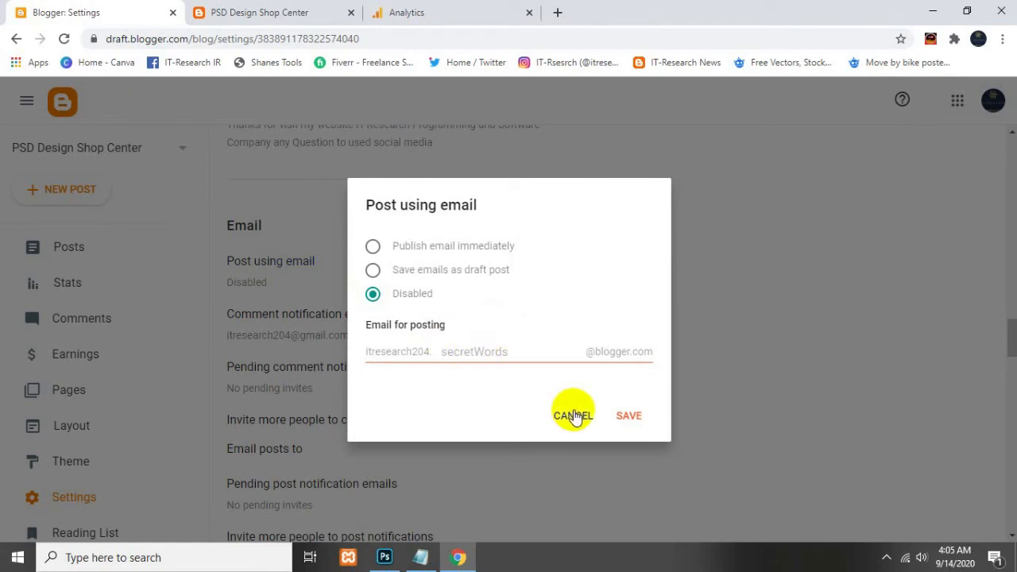
click(560, 14)
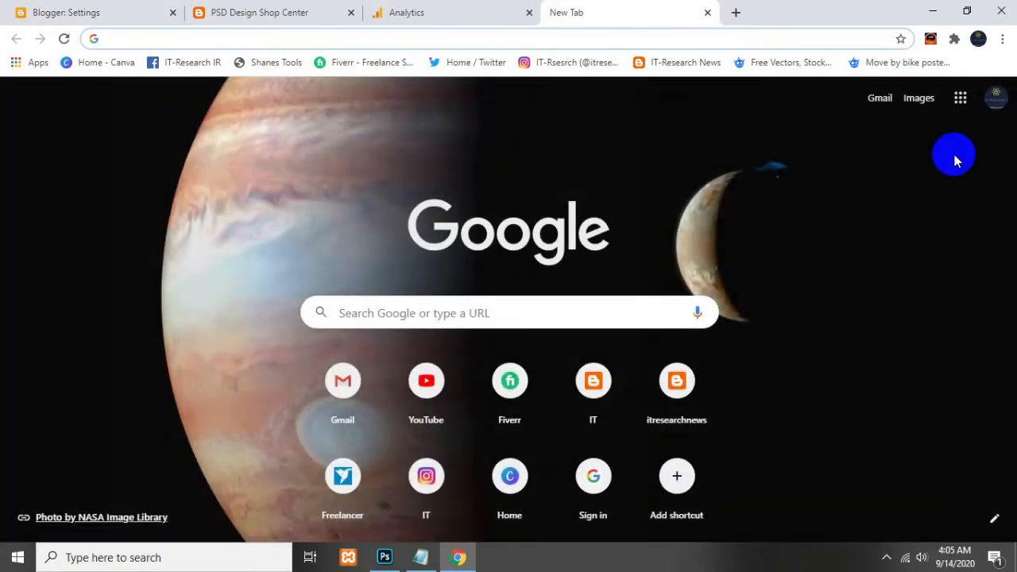
click(996, 100)
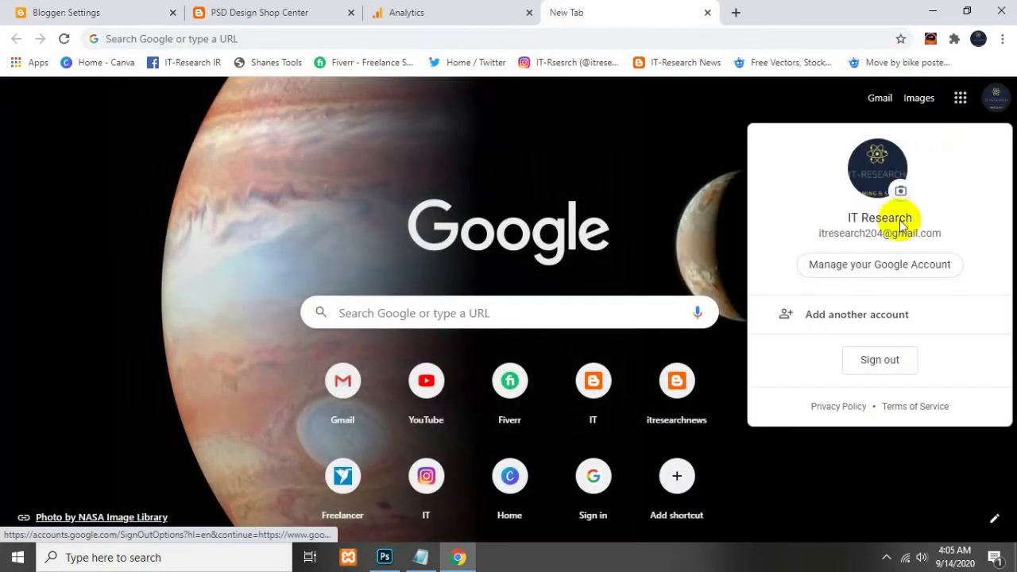
drag(945, 242, 817, 238)
right_click(833, 245)
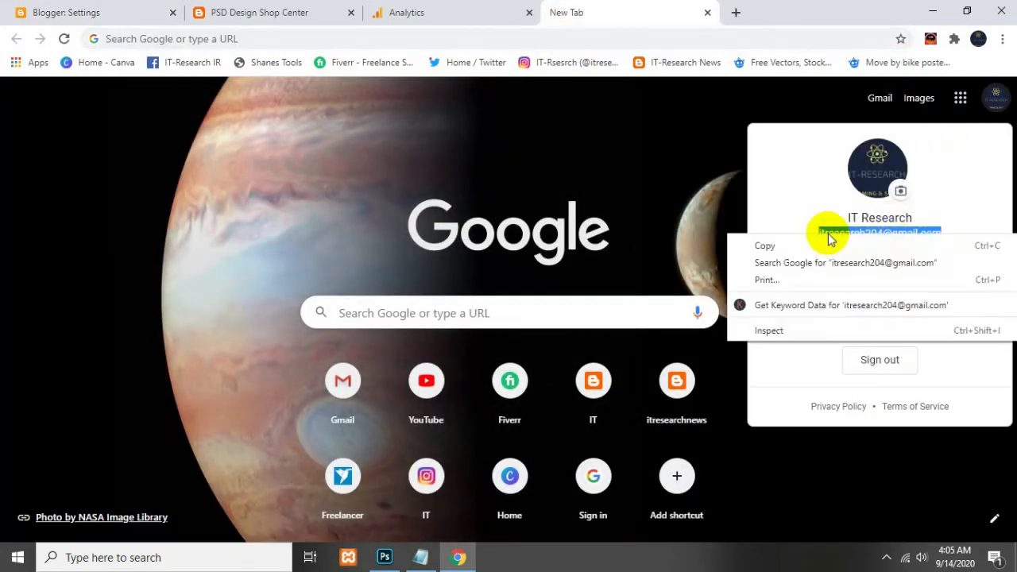
click(838, 246)
Set Post using email to "Publish email immediately" and try to save it with the copied account email as the secret word
click(441, 12)
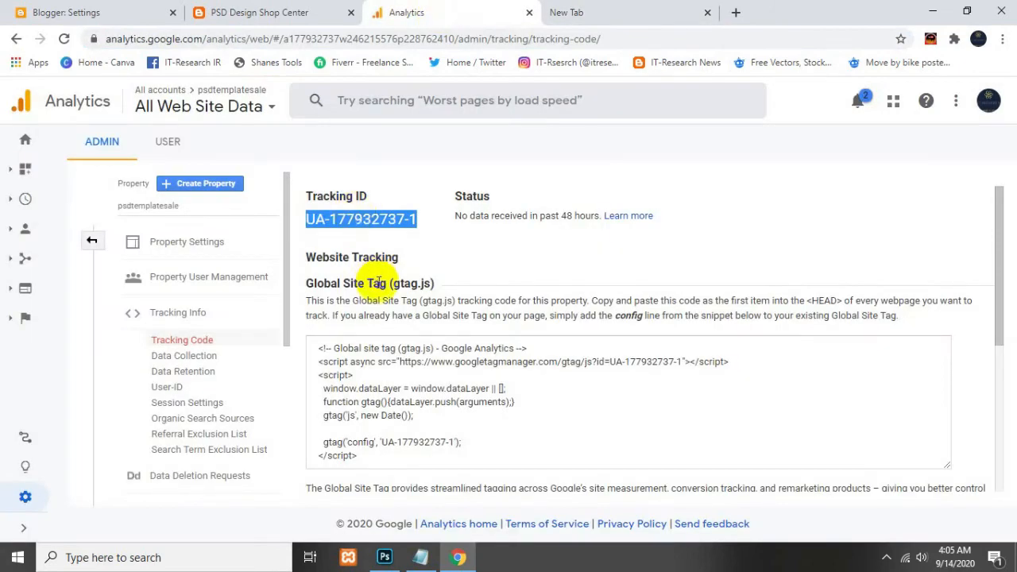
click(286, 12)
click(94, 11)
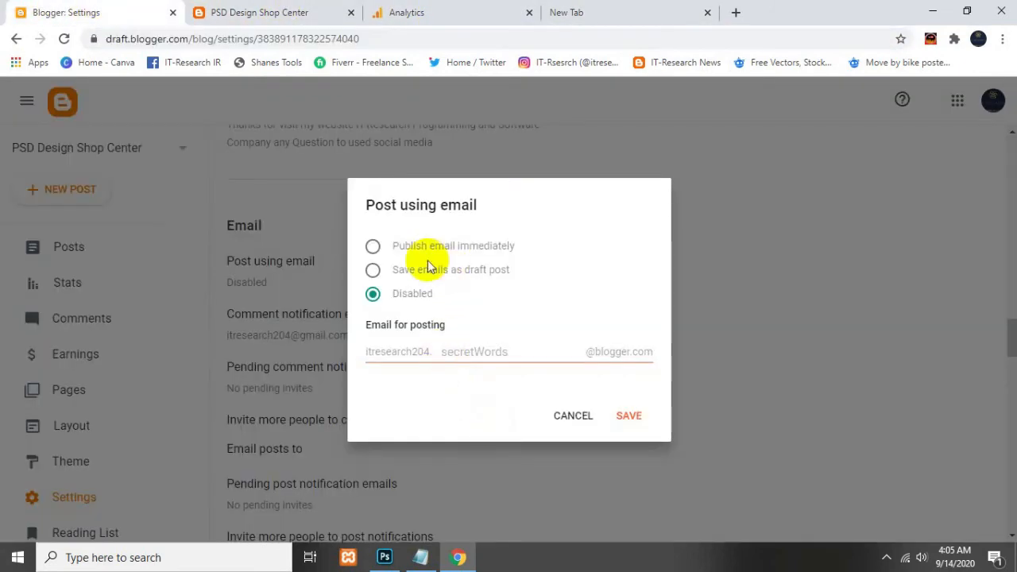
click(460, 246)
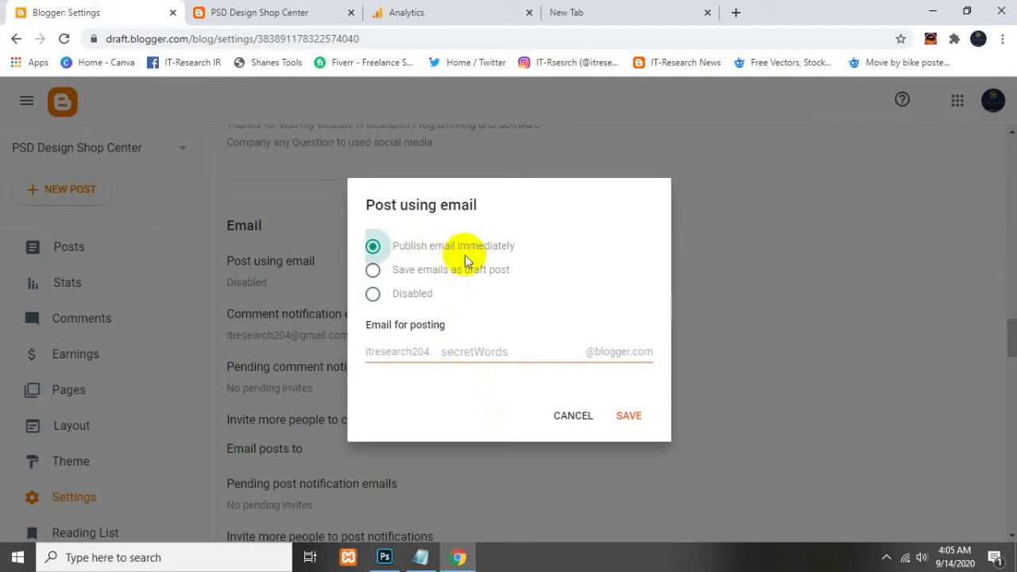
click(493, 352)
key(ctrl+v)
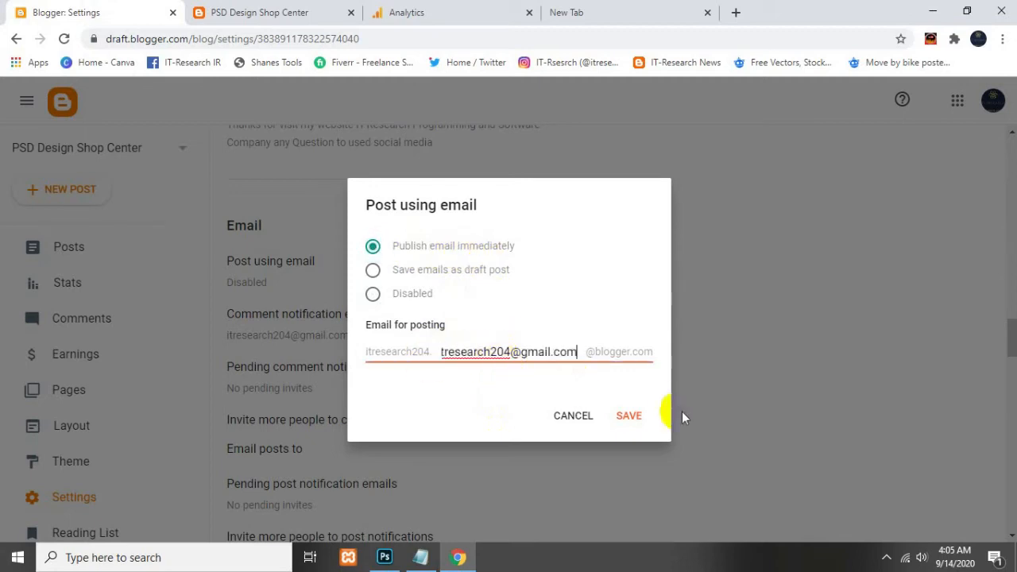
click(632, 417)
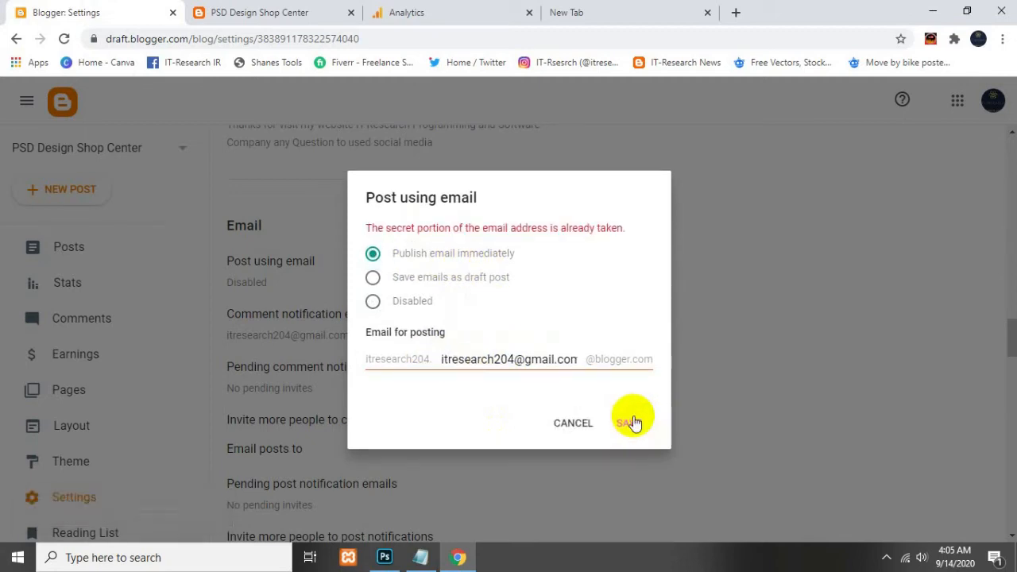
Replace the secret word for email posting with the blog's web address copied from its open tab, and try to save it
click(458, 360)
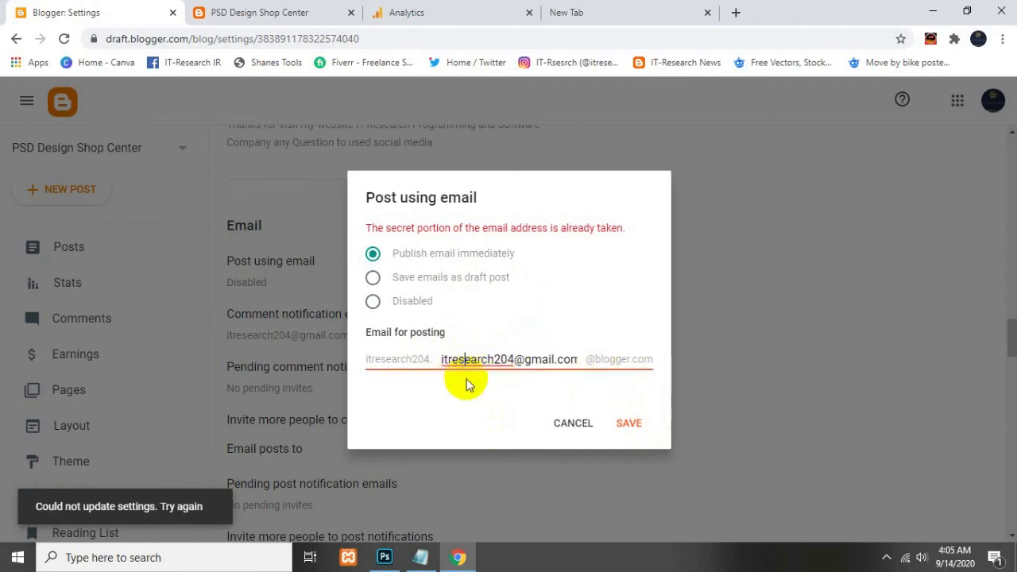
key(Home)
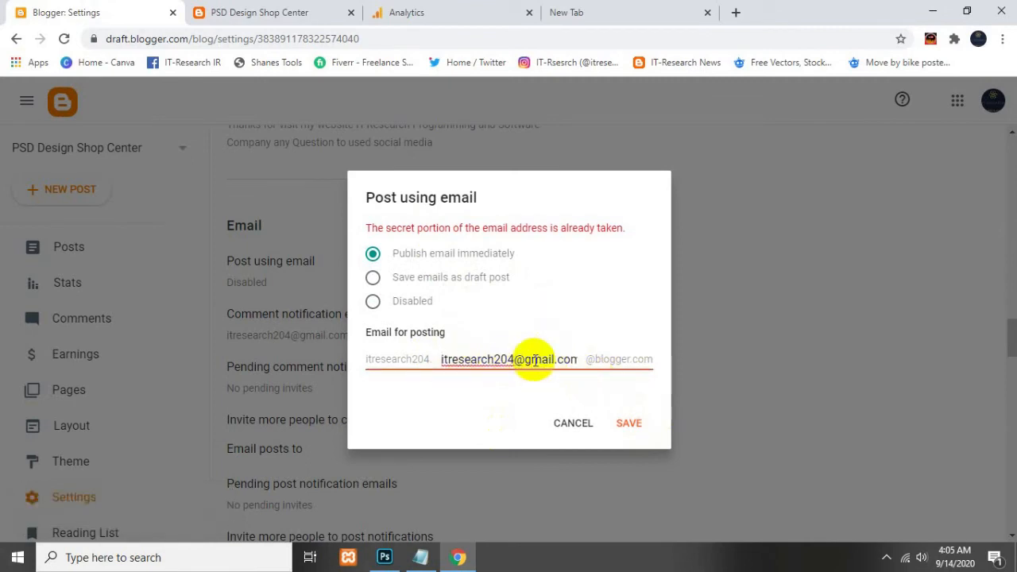
triple_click(575, 355)
key(BackSpace)
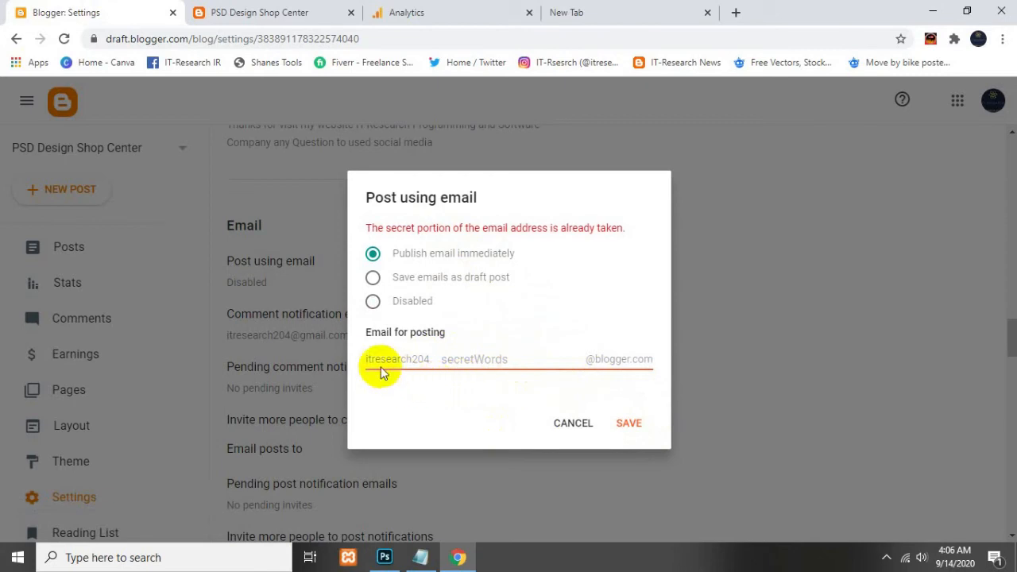
click(273, 12)
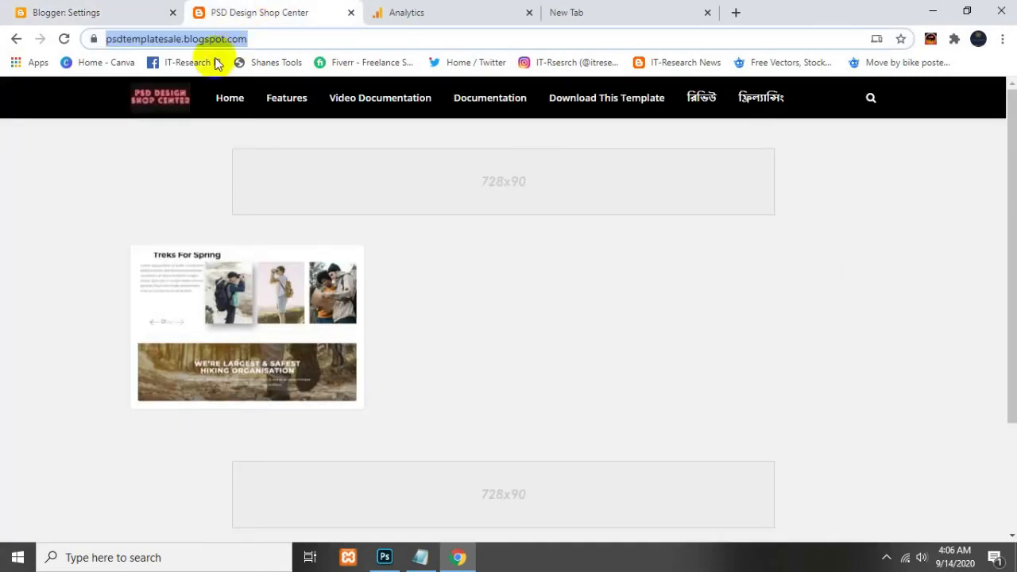
right_click(163, 38)
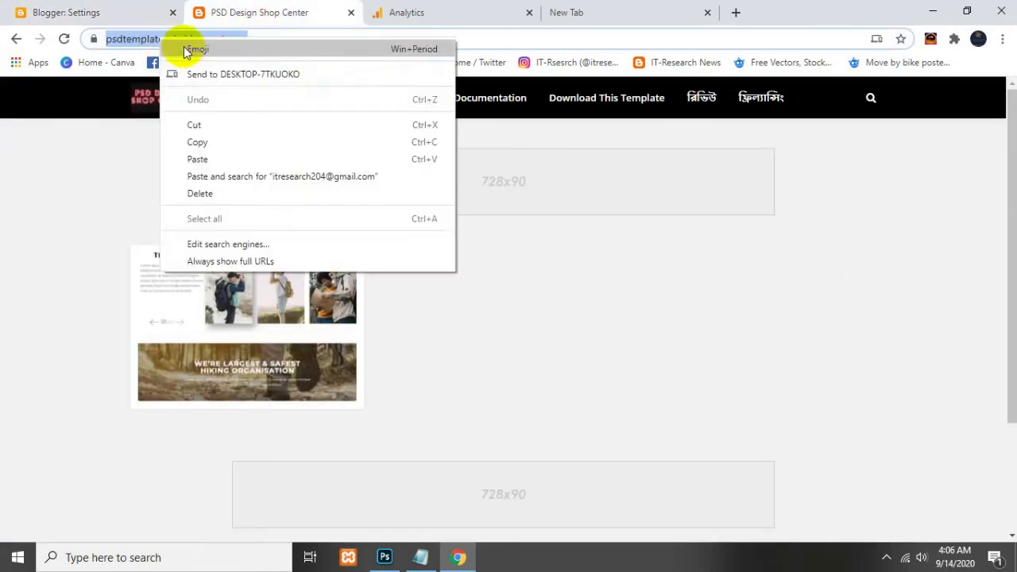
click(197, 141)
click(66, 11)
click(548, 358)
key(ctrl+v)
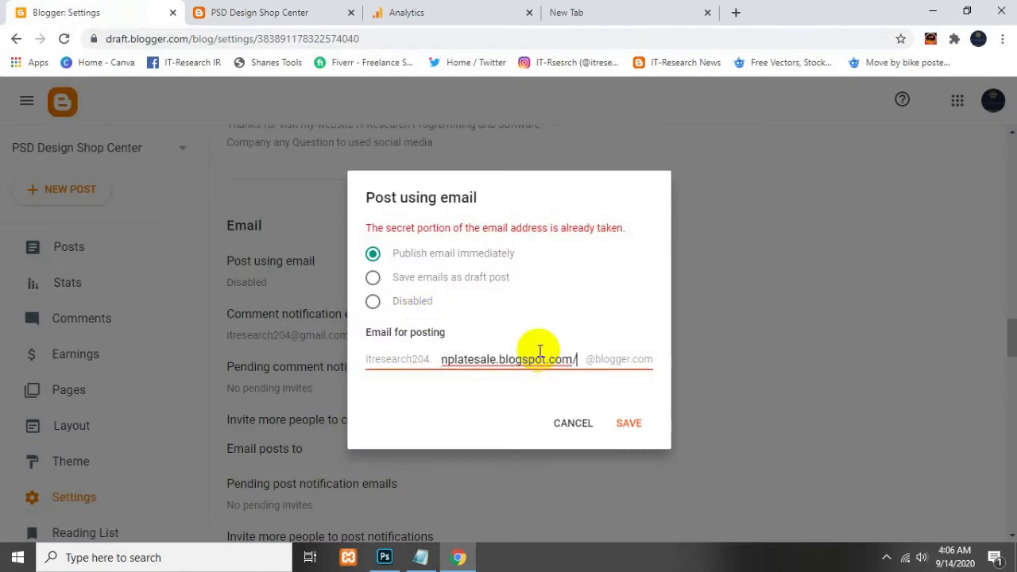
click(629, 422)
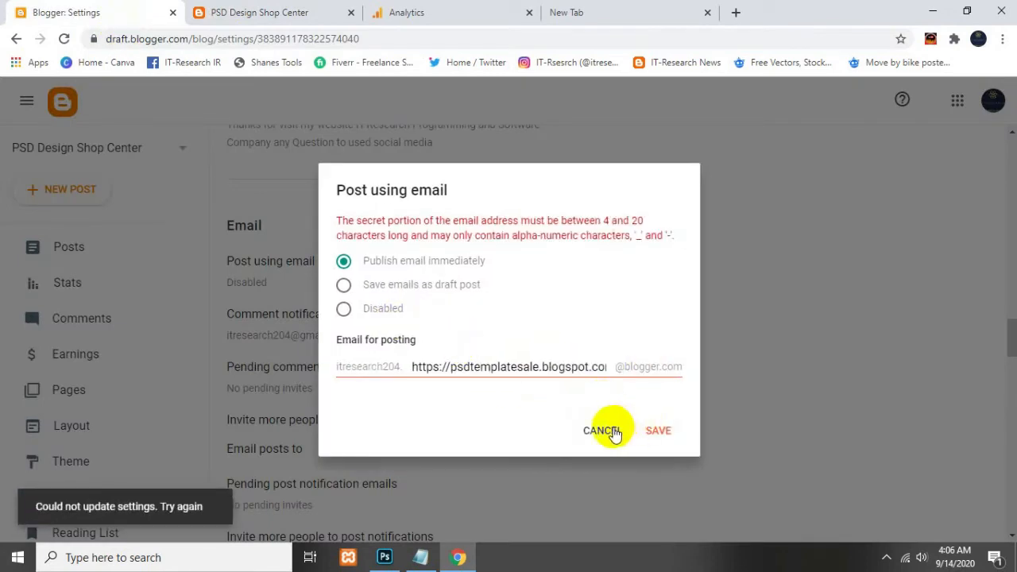
Shorten the web address in the secret word to the blog's name, try to save it, and discard the Post using email changes
drag(450, 367, 361, 375)
key(BackSpace)
click(660, 430)
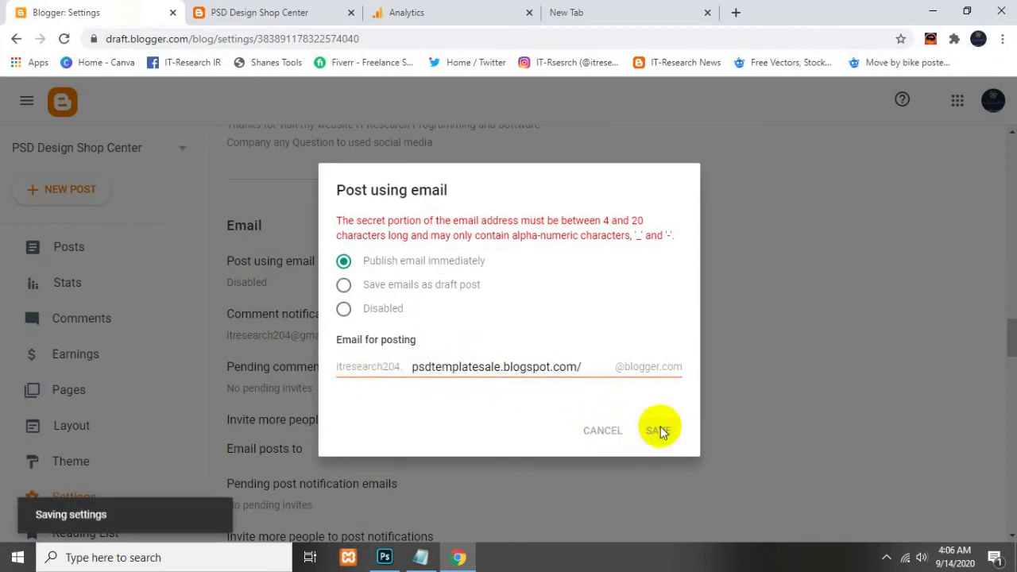
click(601, 374)
key(BackSpace)
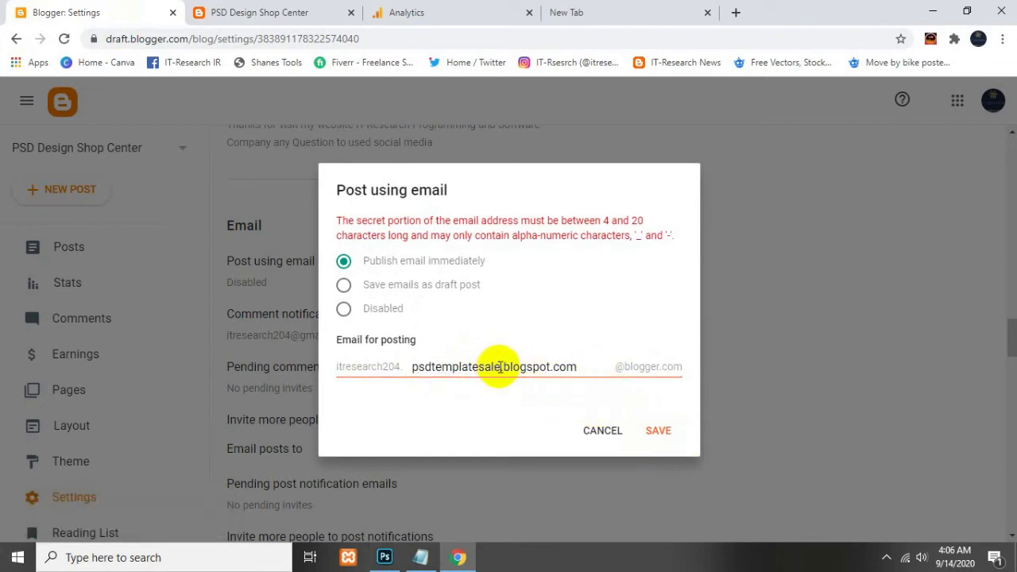
drag(500, 366, 642, 367)
key(BackSpace)
click(661, 431)
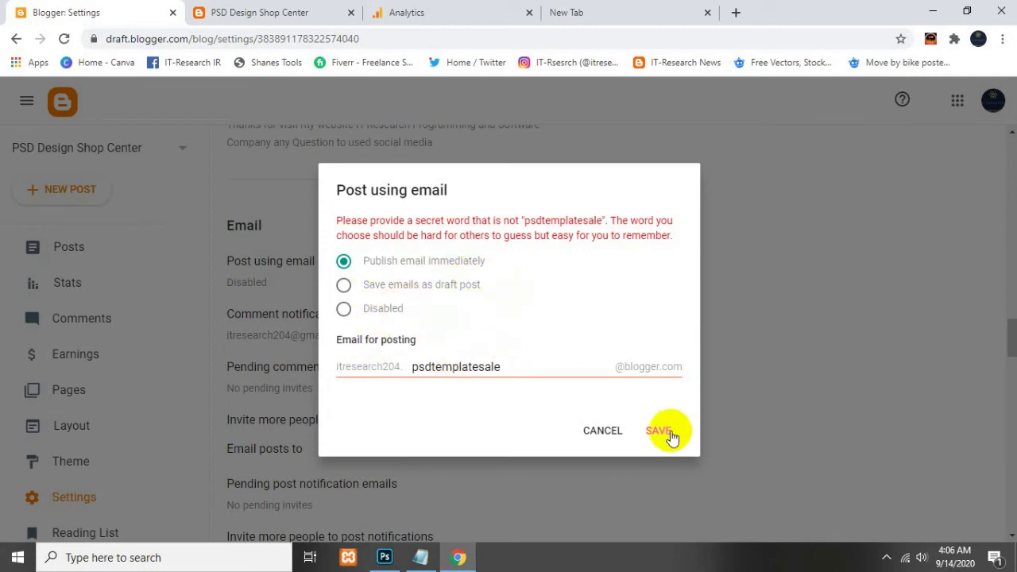
click(606, 431)
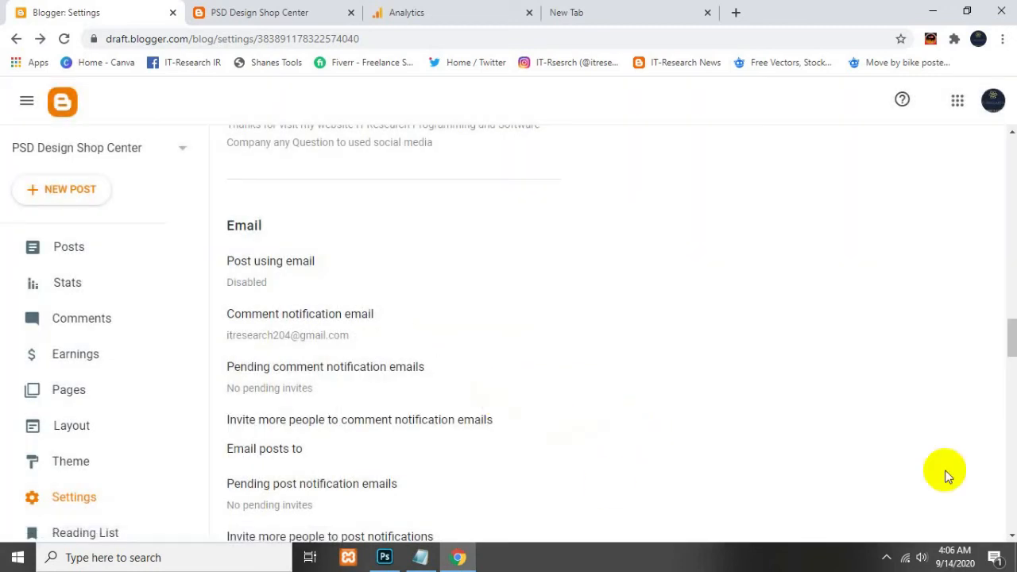
Set the blog's time zone to "(GMT+06:00) Bangladesh Standard Time – Dhaka" and save it
scroll(377, 352, down, 1)
scroll(509, 322, down, 2)
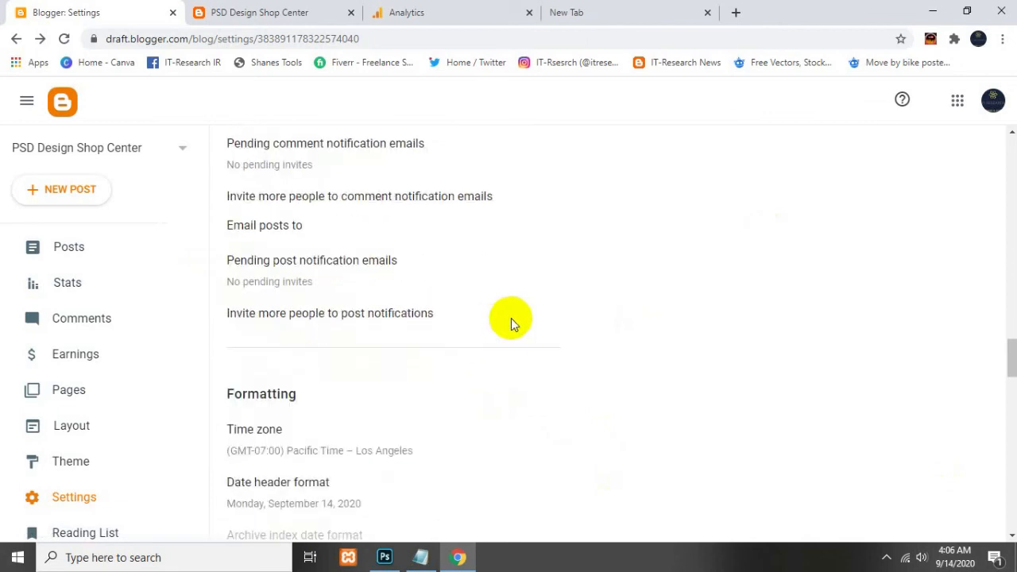
scroll(591, 314, down, 2)
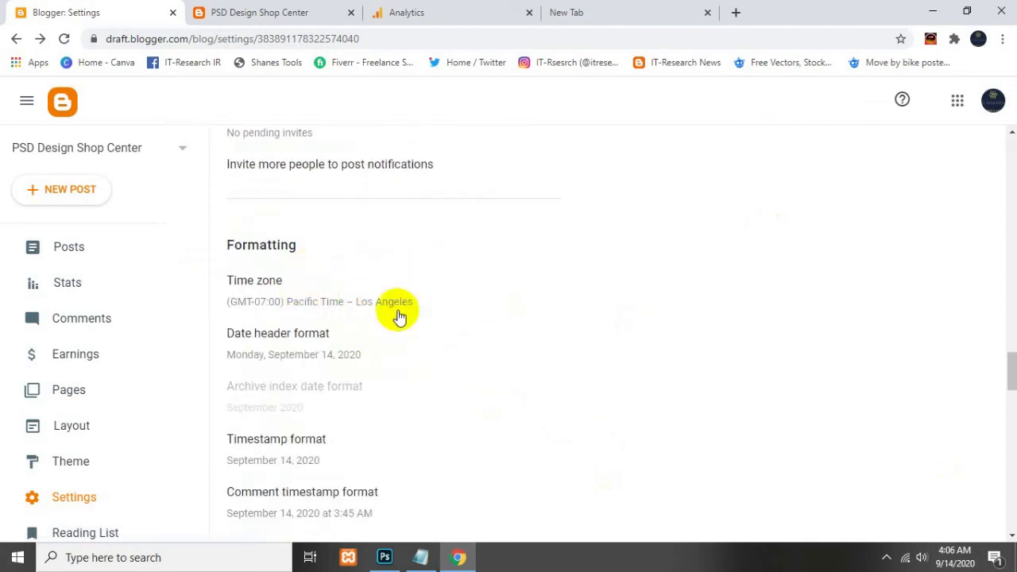
click(325, 299)
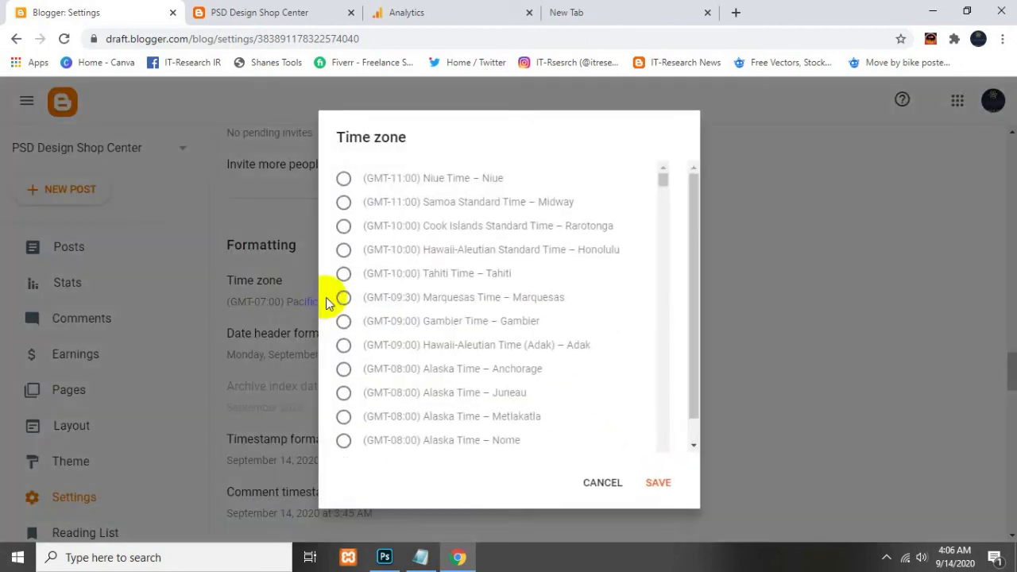
scroll(642, 350, down, 4)
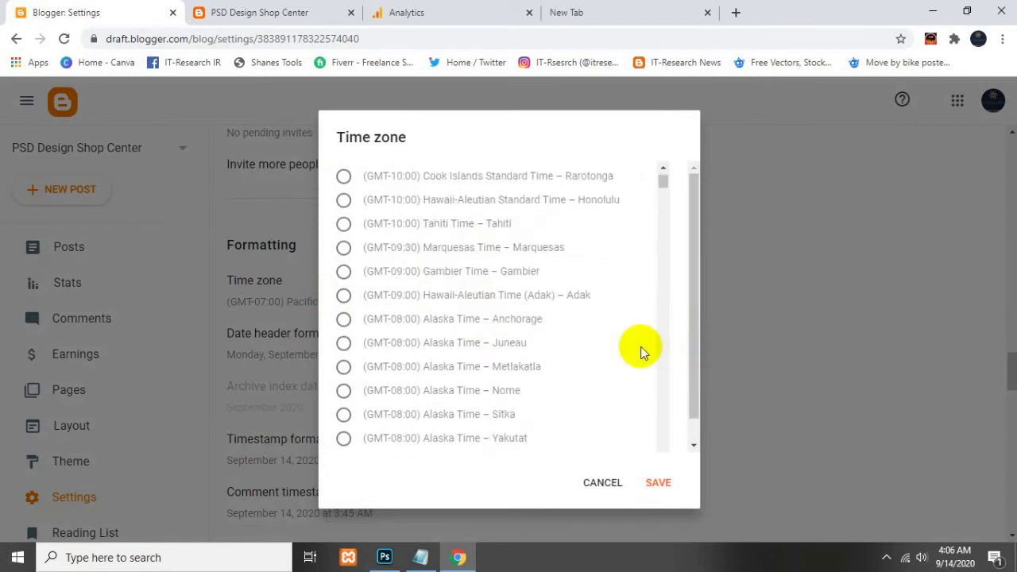
scroll(603, 338, down, 2)
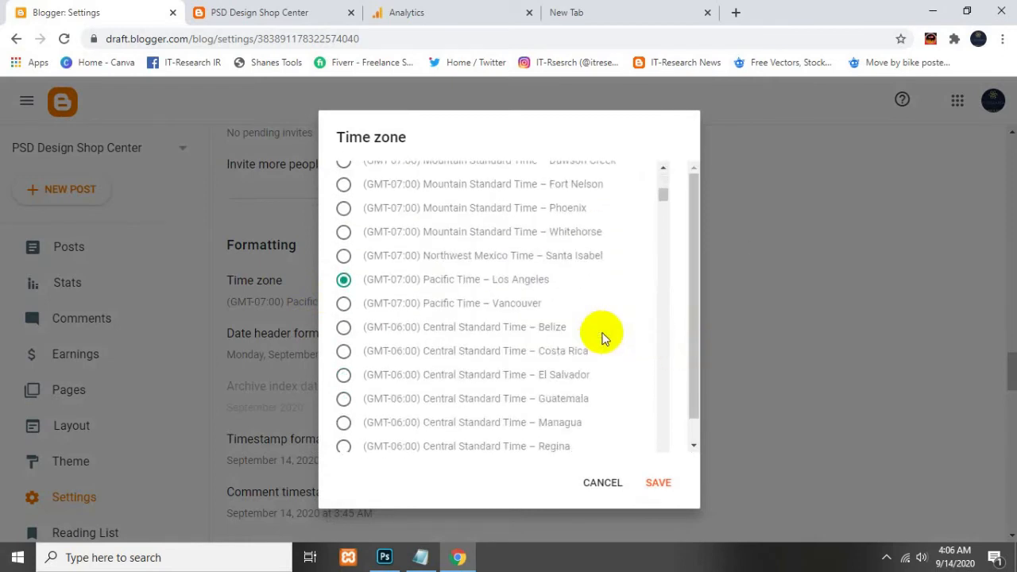
scroll(607, 333, down, 2)
drag(666, 205, 665, 344)
scroll(529, 323, down, 5)
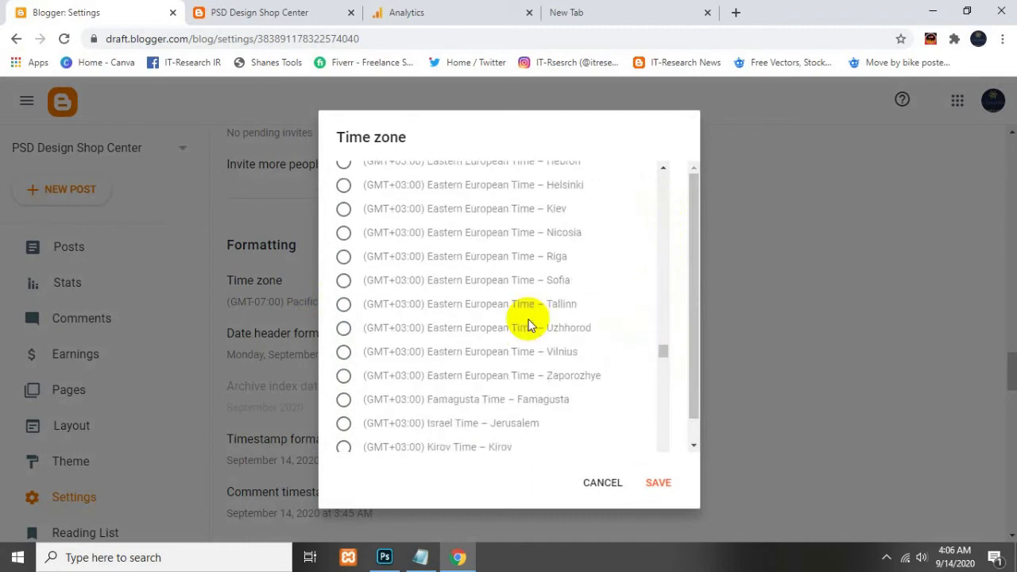
scroll(529, 325, down, 4)
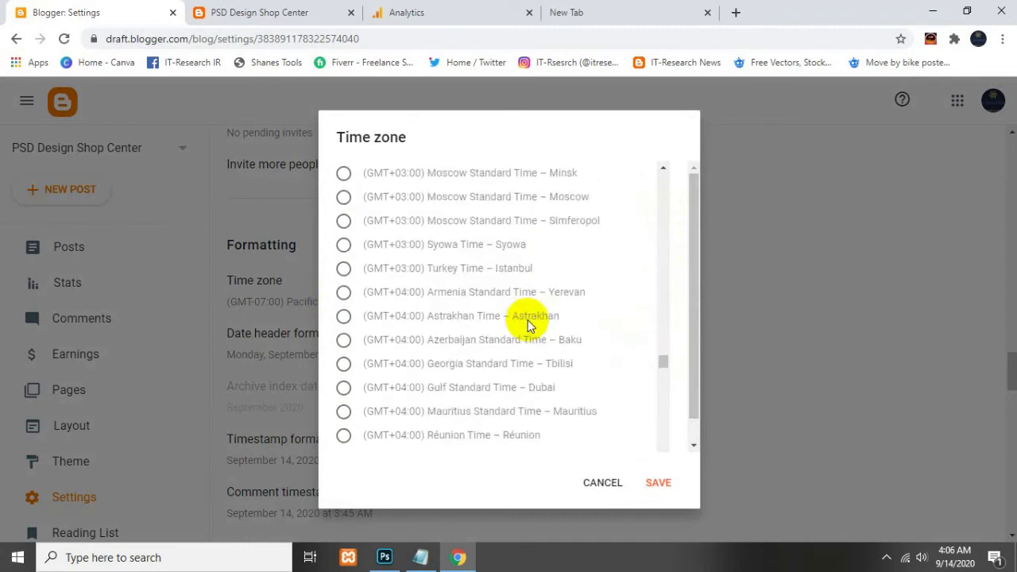
scroll(529, 325, down, 8)
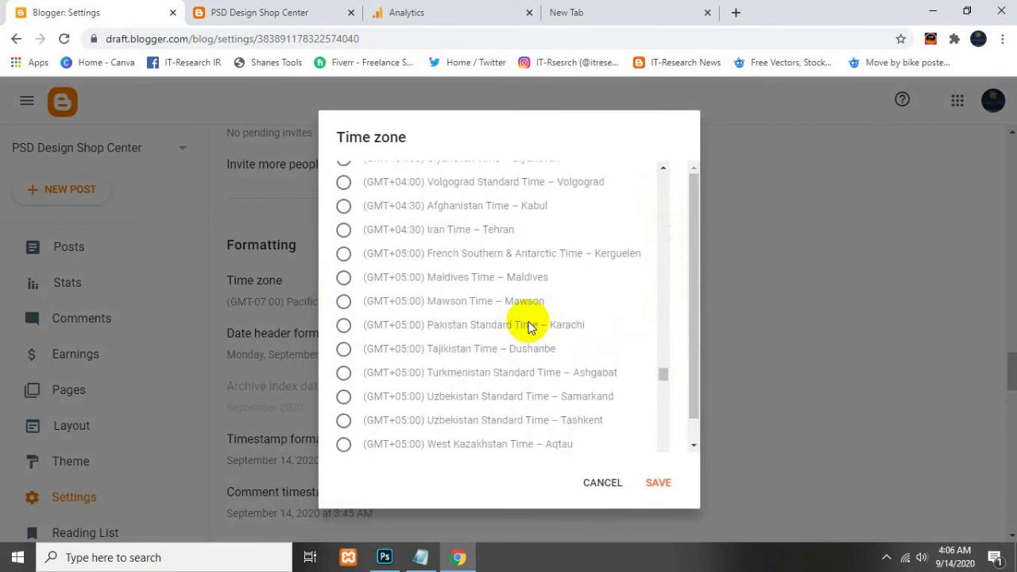
scroll(531, 326, down, 5)
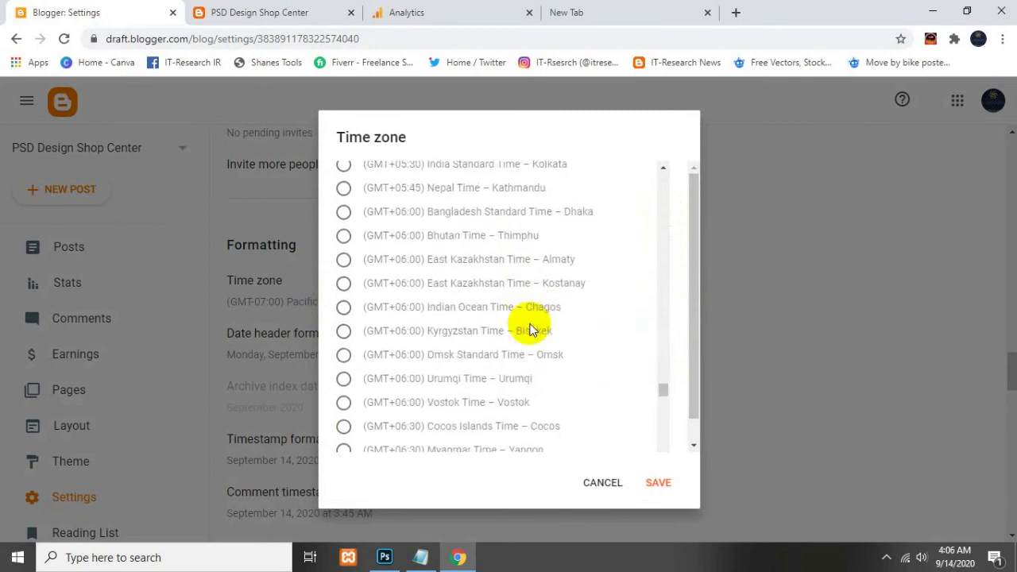
click(477, 213)
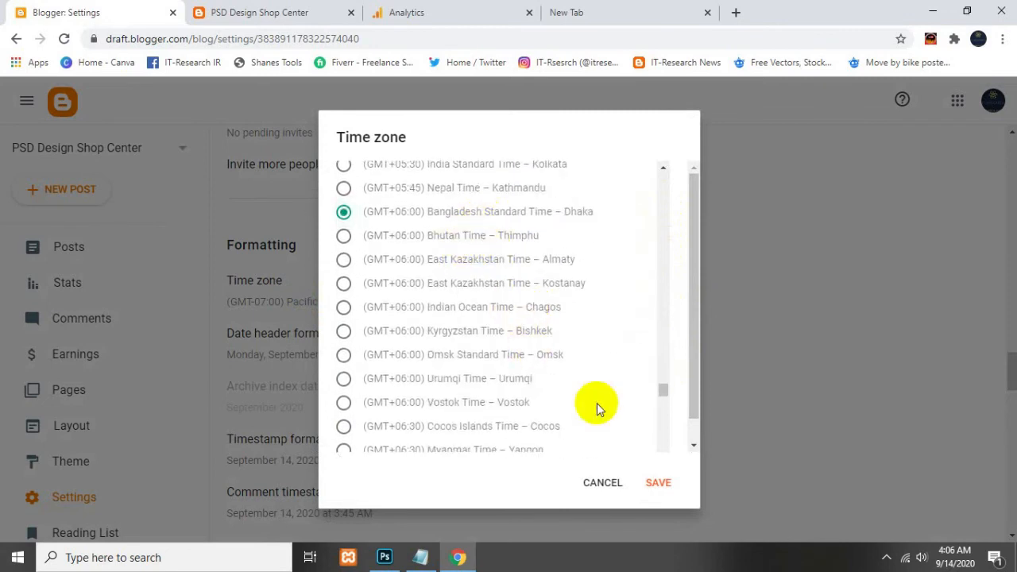
click(660, 485)
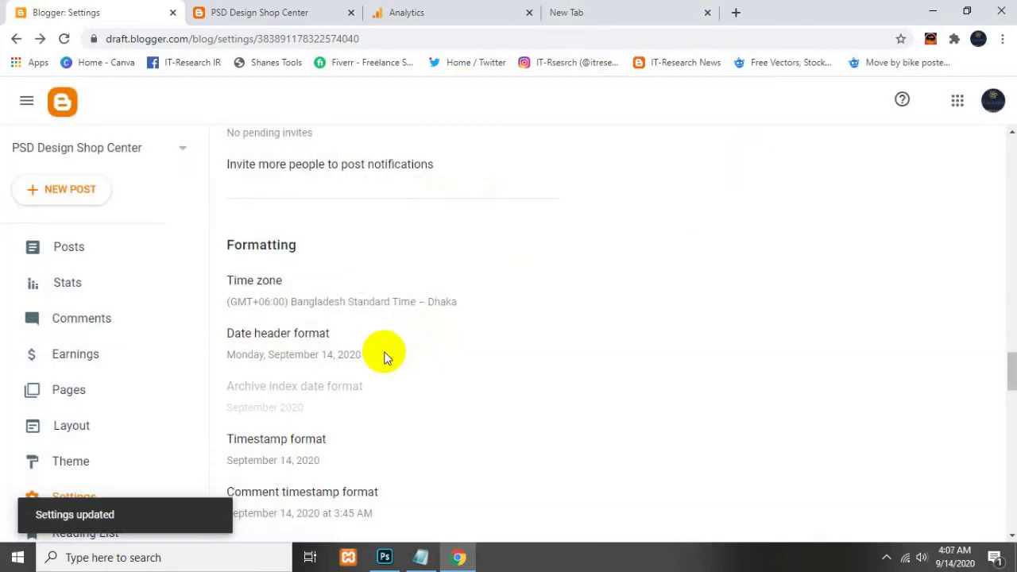
Enable the search description under Meta tags
scroll(387, 357, down, 1)
scroll(383, 296, down, 2)
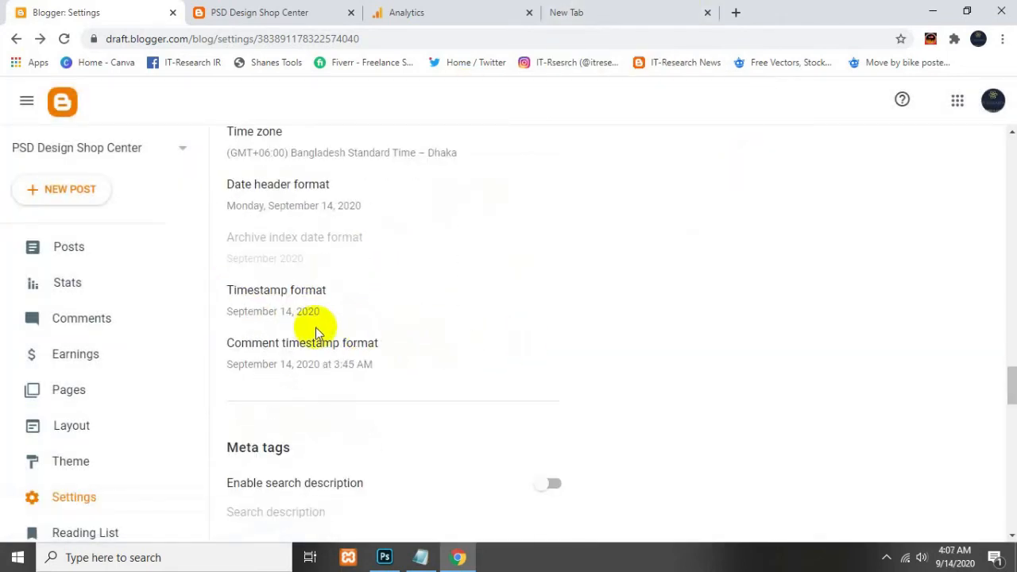
scroll(434, 290, down, 2)
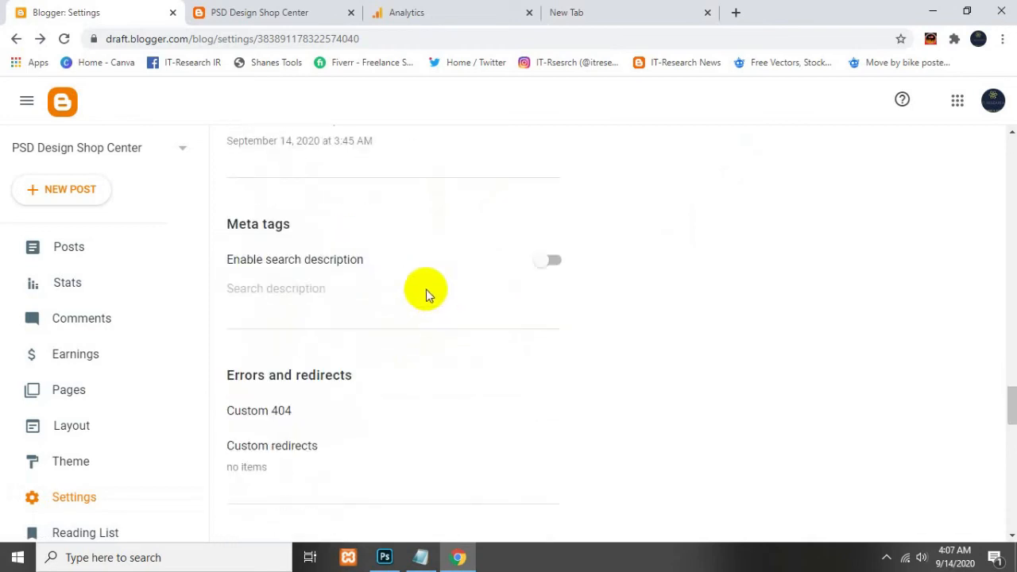
click(552, 263)
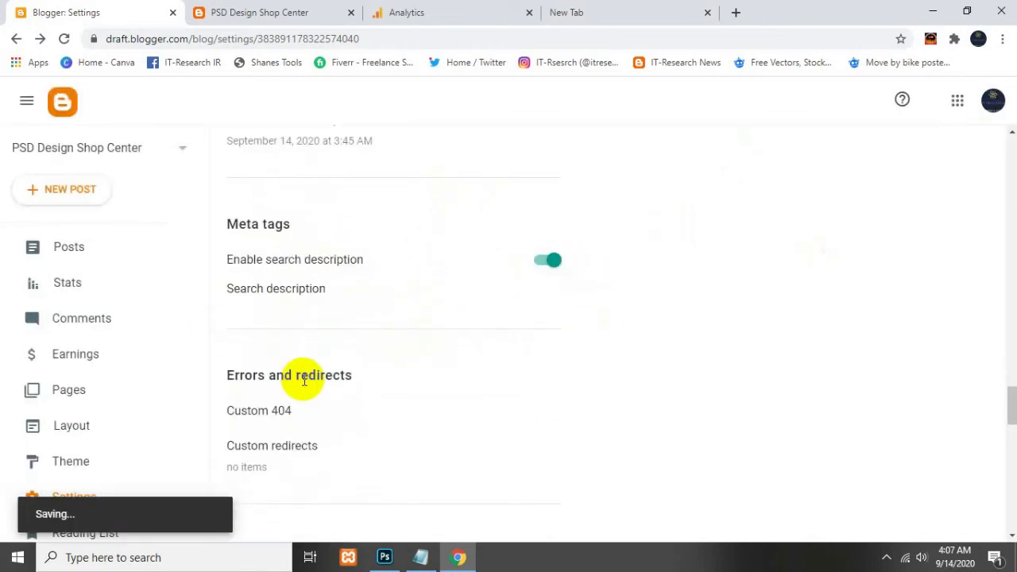
Begin the blog's search description under Meta tags with "website template, portfolio", correcting the spelling of "portfolio"
click(275, 304)
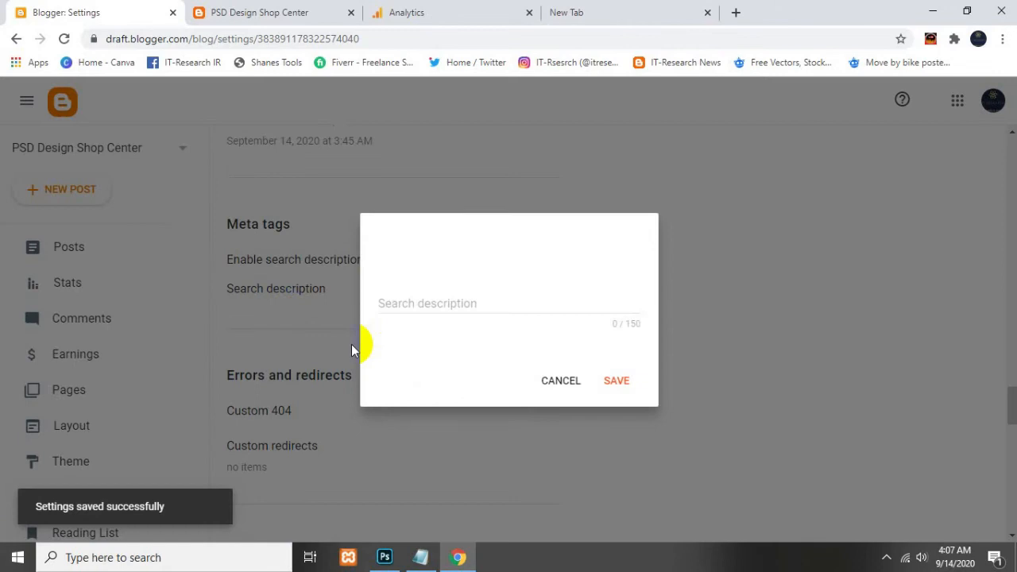
click(571, 308)
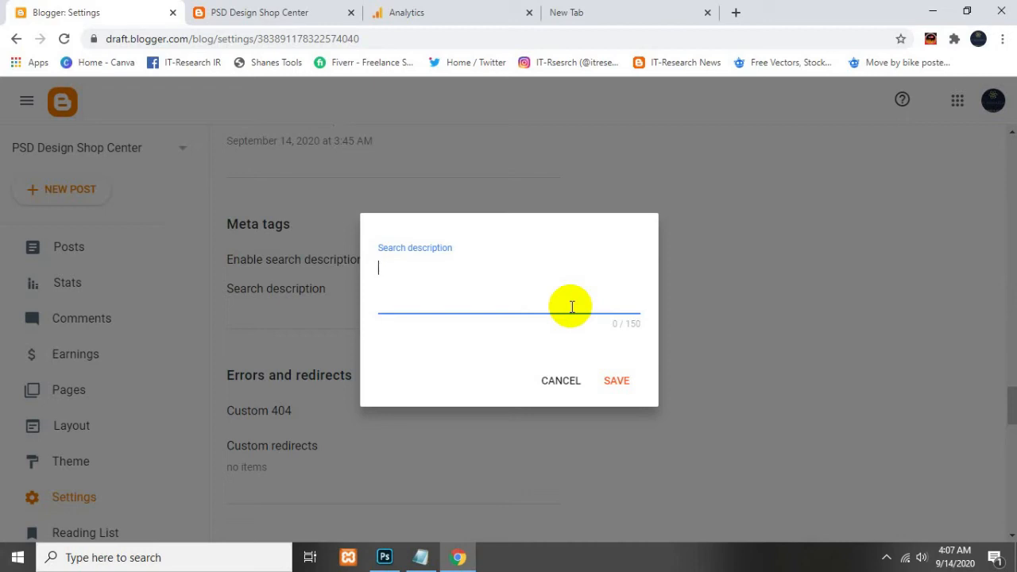
text(website psd)
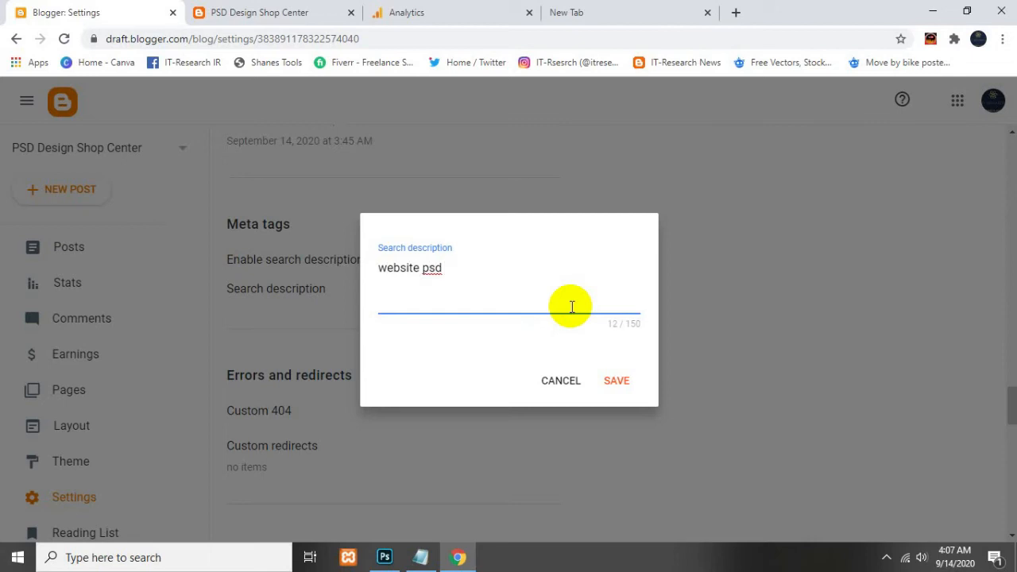
key(BackSpace)
key(BackSpace)
key(BackSpace)
text(template)
text(, port)
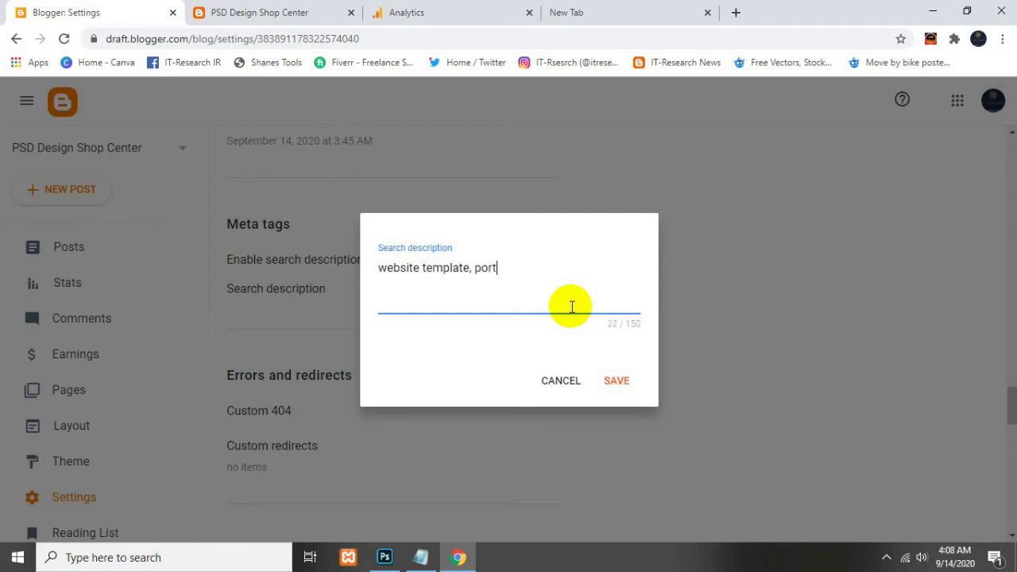
text(filio)
right_click(486, 268)
click(512, 279)
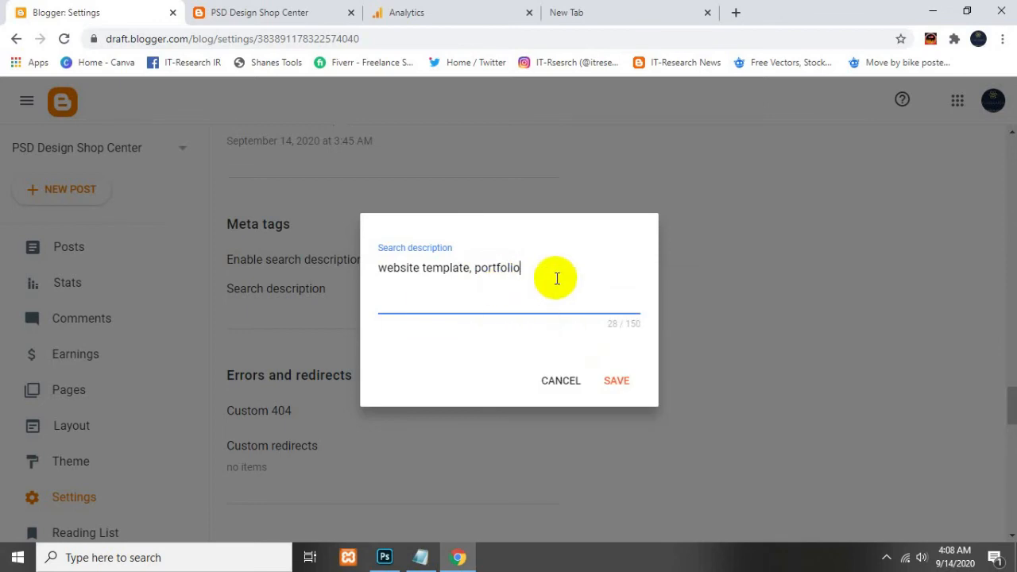
Continue the search description with "template, free themes, premium", correcting the spelling of "premium"
text(the)
text(mplate)
text(, free )
text(theme)
text(s)
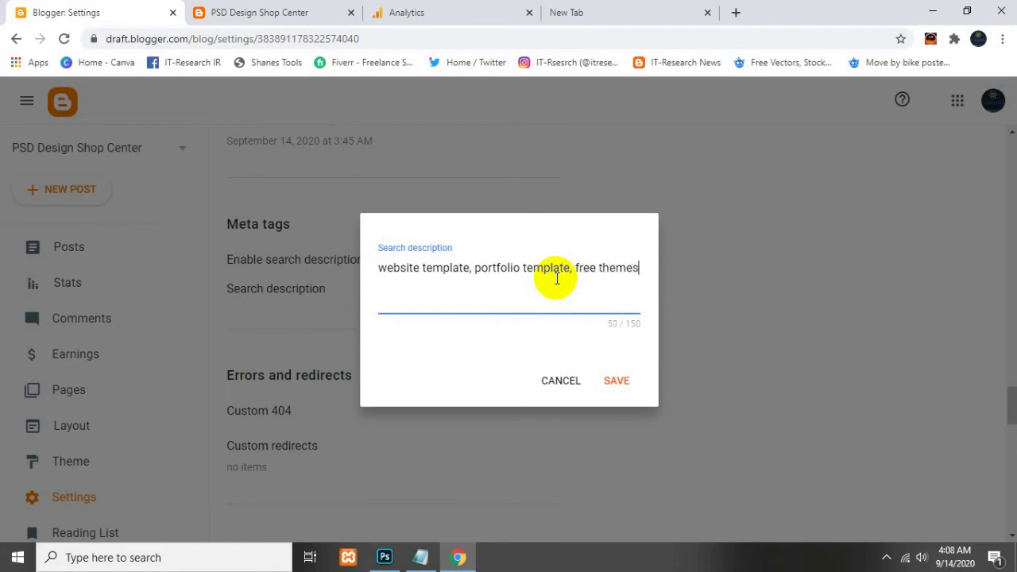
text(, p)
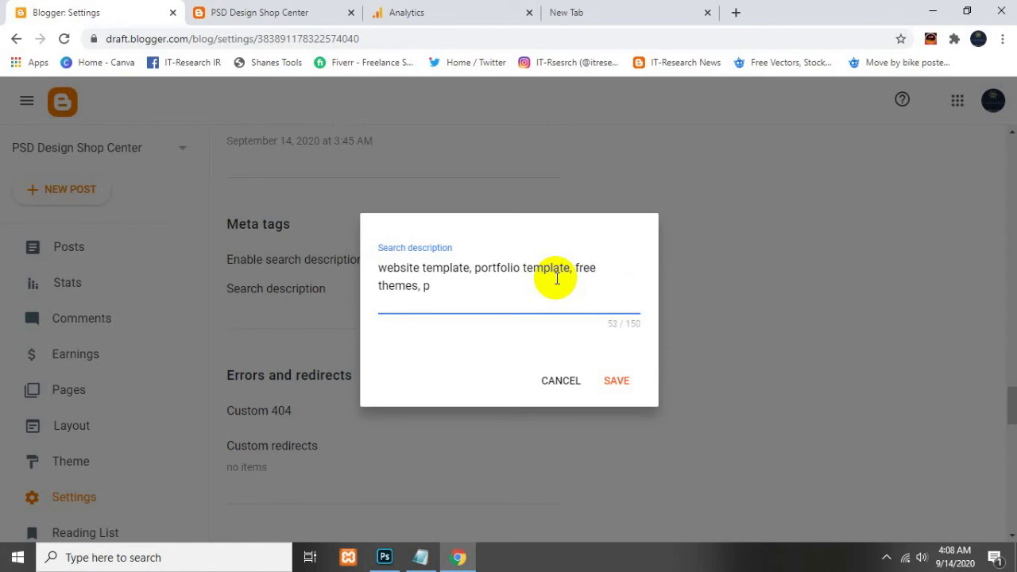
text(erp)
key(BackSpace)
text(=)
text(mium)
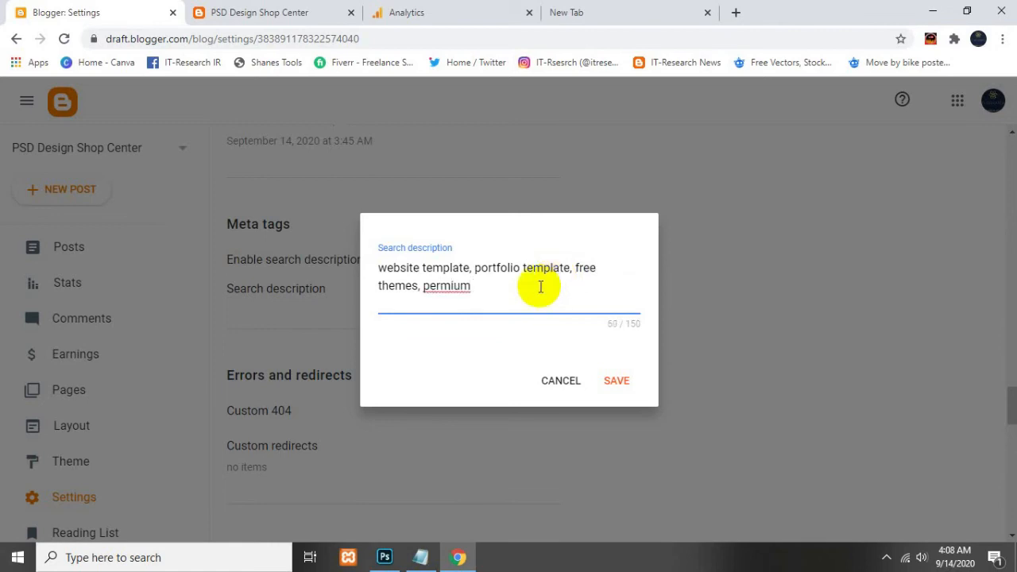
right_click(465, 286)
click(508, 306)
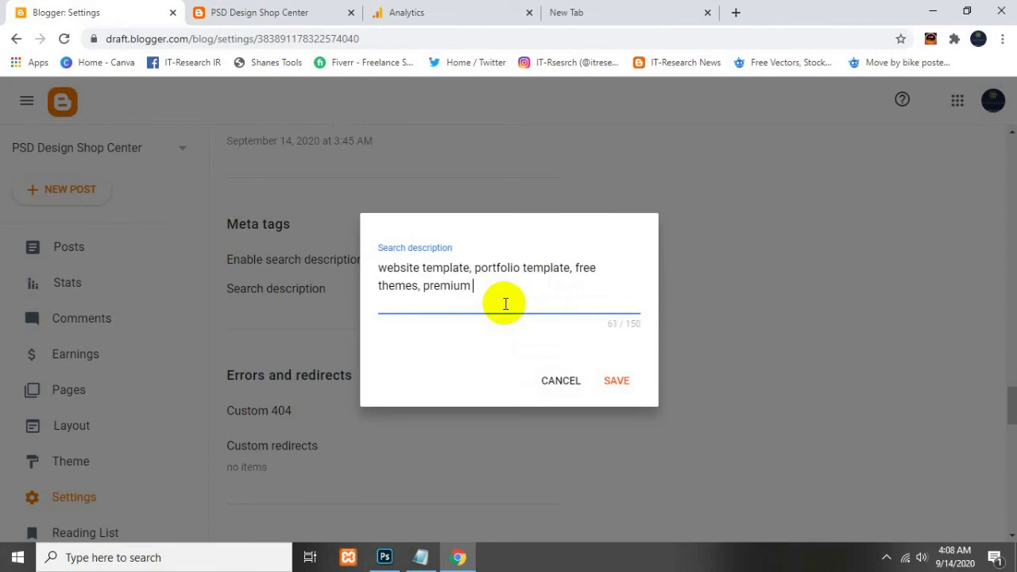
Add "themes, business card, t-shart design, logo design, email template," to the search description
text(theme)
text(ness card, t-shart)
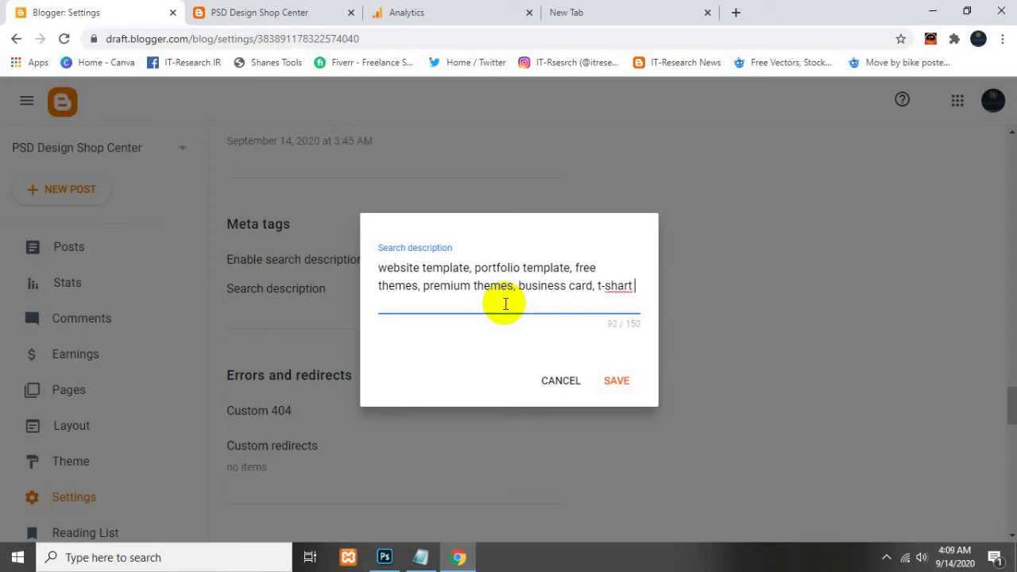
text(design, logo )
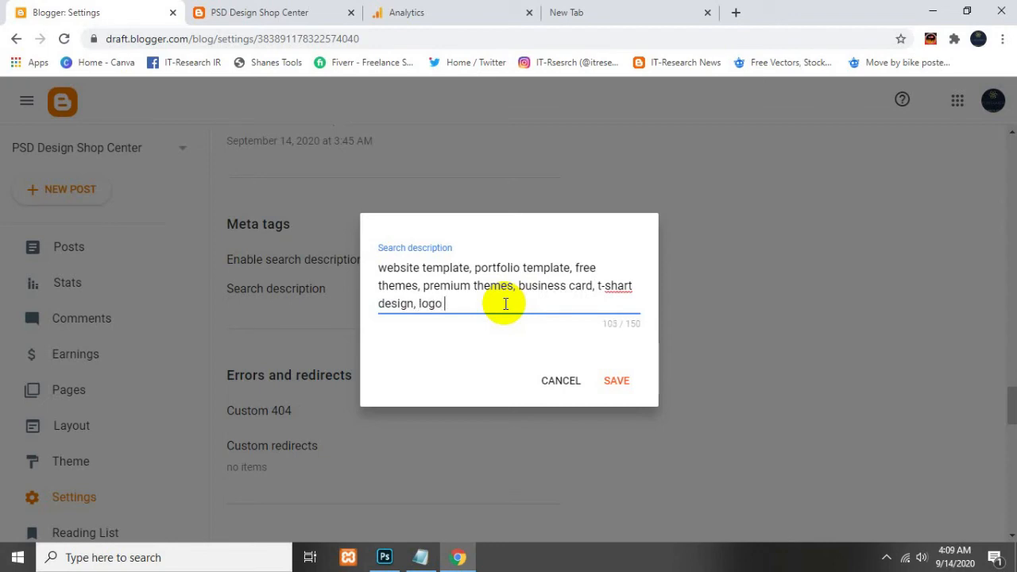
text(design,)
text(email template,)
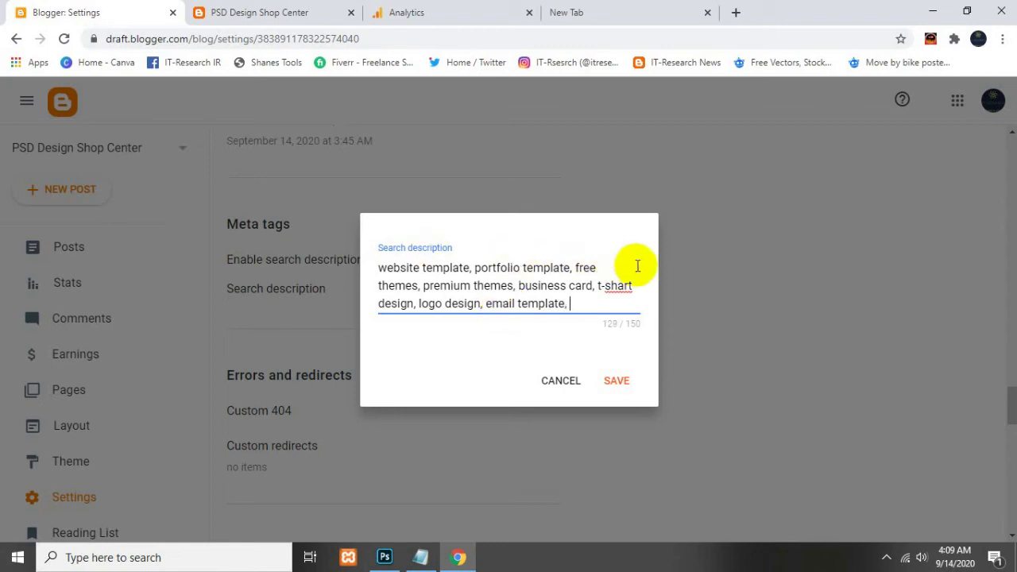
End the search description with "business website" and save it
click(601, 267)
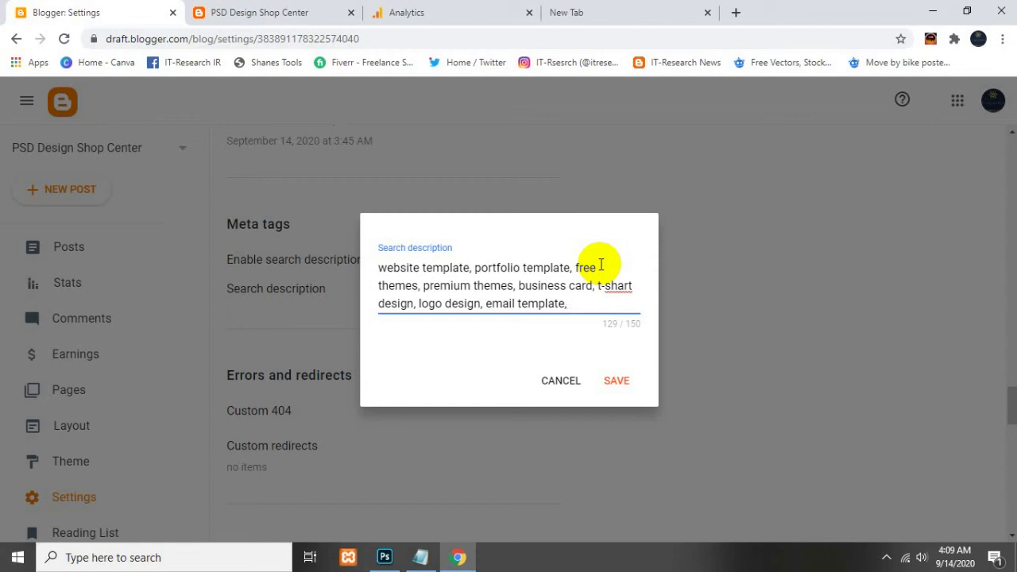
text(usines)
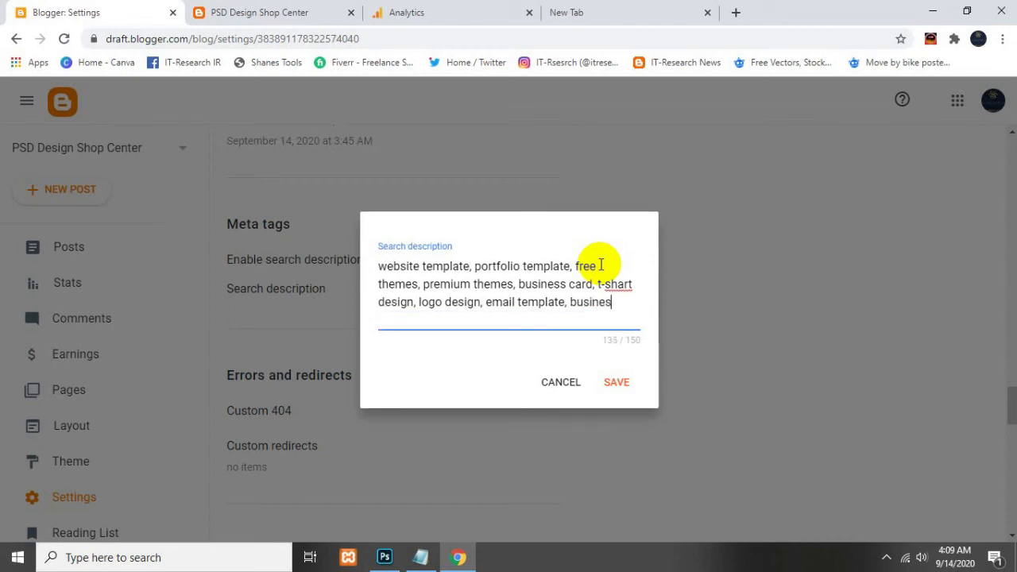
text(s web)
text(site )
text(temp)
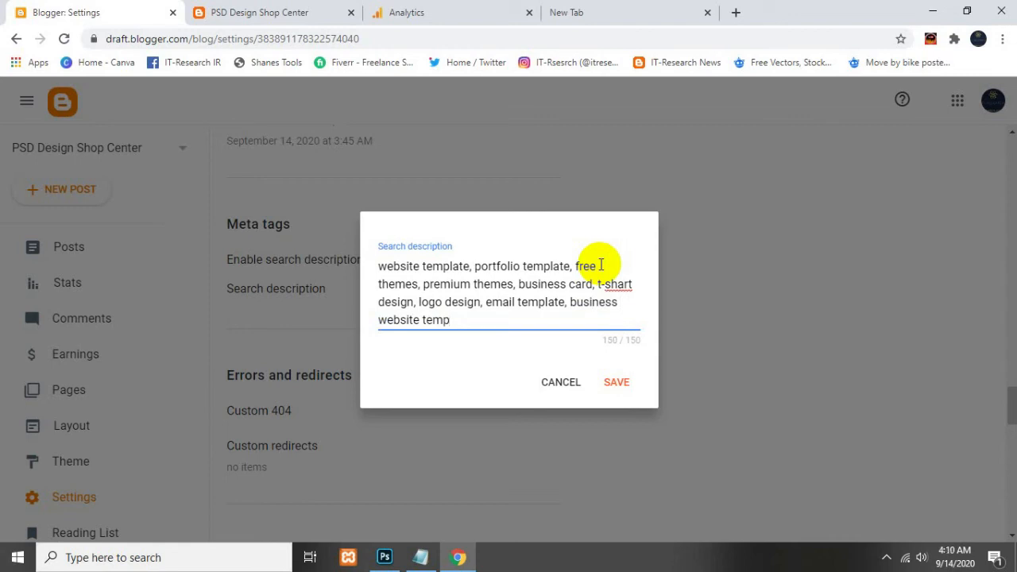
key(BackSpace)
key(BackSpace)
key(BackSpace)
click(611, 386)
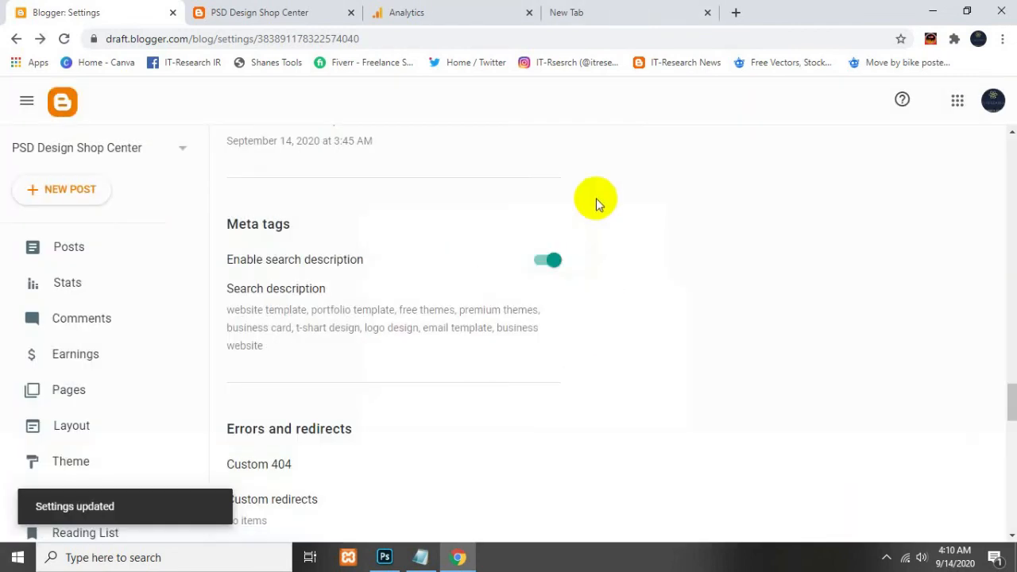
Open the Custom 404 message for editing, switch to Notepad and copy the whole keyword list from New Text Document.txt
scroll(406, 384, down, 2)
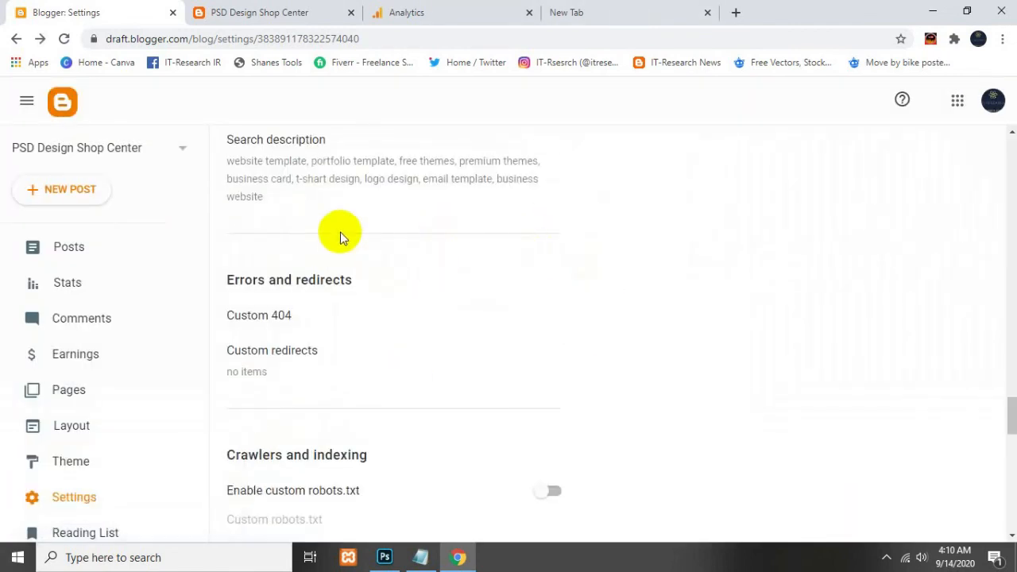
click(284, 310)
click(486, 308)
key(alt+Tab)
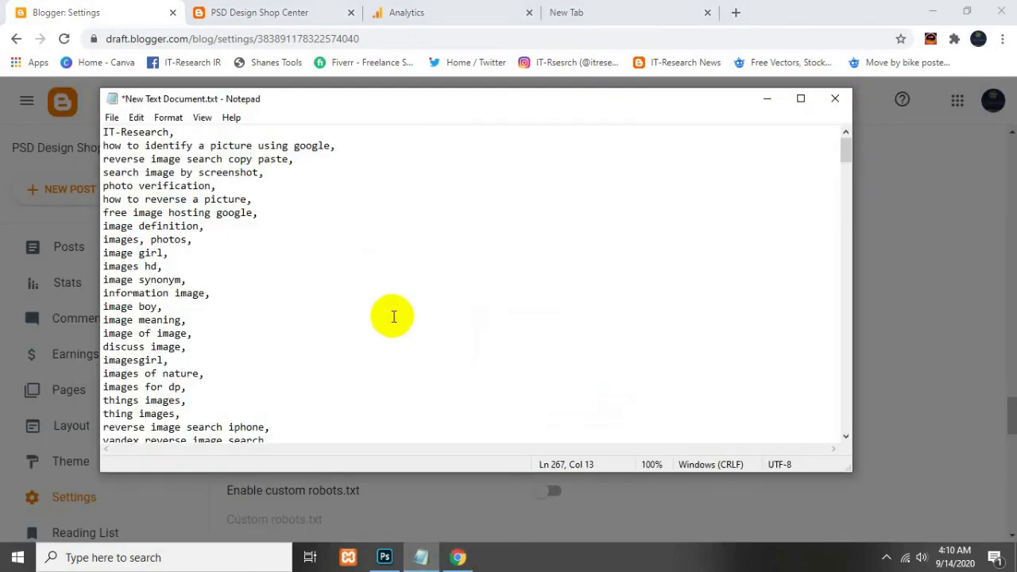
key(ctrl+a)
scroll(170, 326, up, 20)
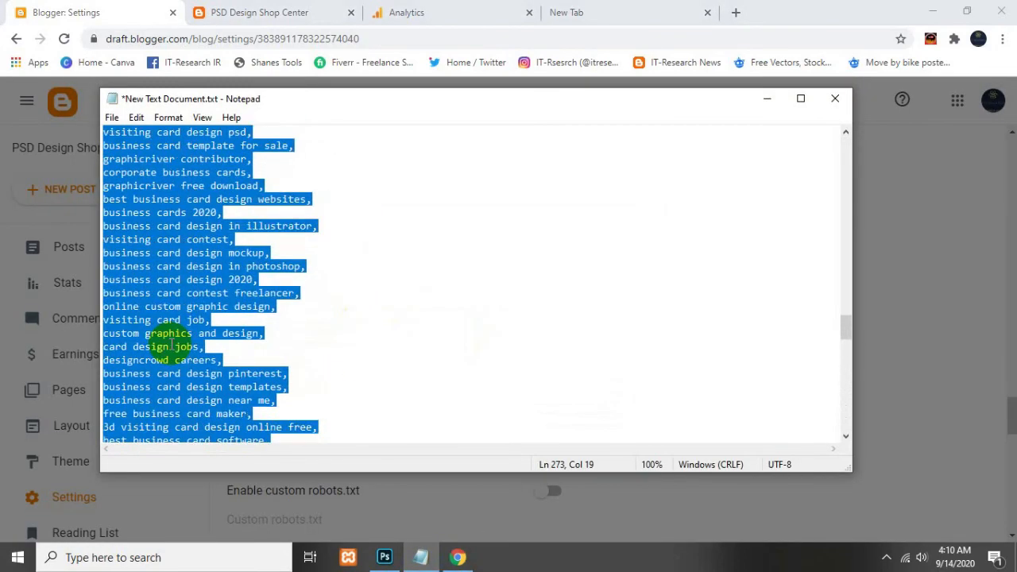
right_click(176, 198)
click(204, 244)
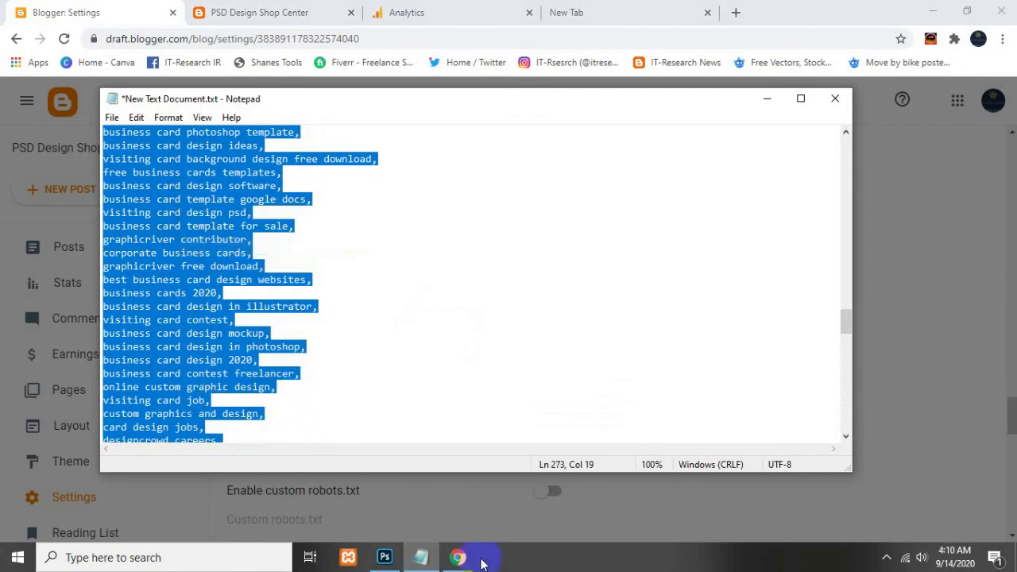
Switch back to Blogger in Chrome, paste the copied keyword list as the Custom 404 message and save it
key(alt+Tab)
click(455, 315)
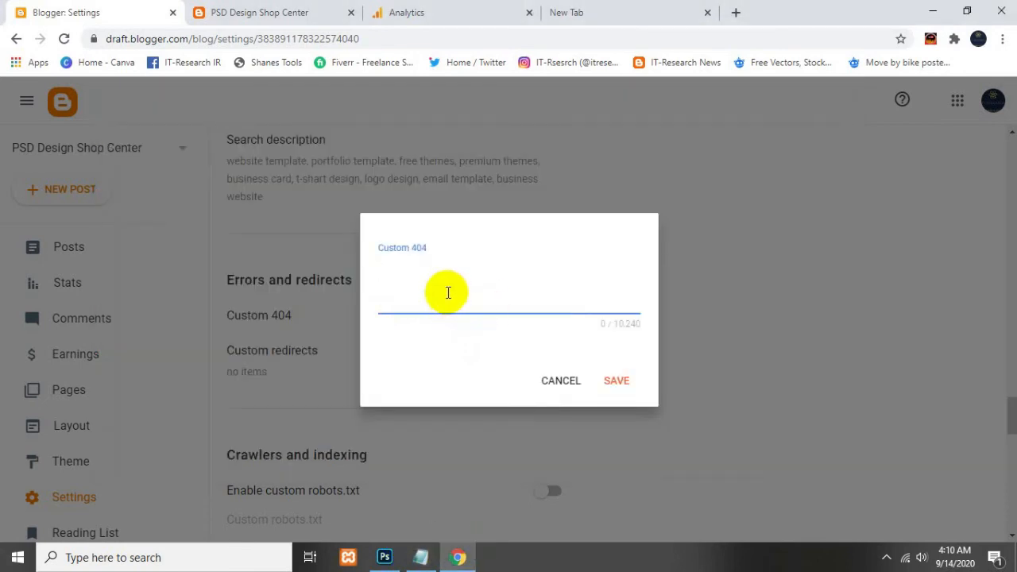
key(ctrl+v)
click(616, 400)
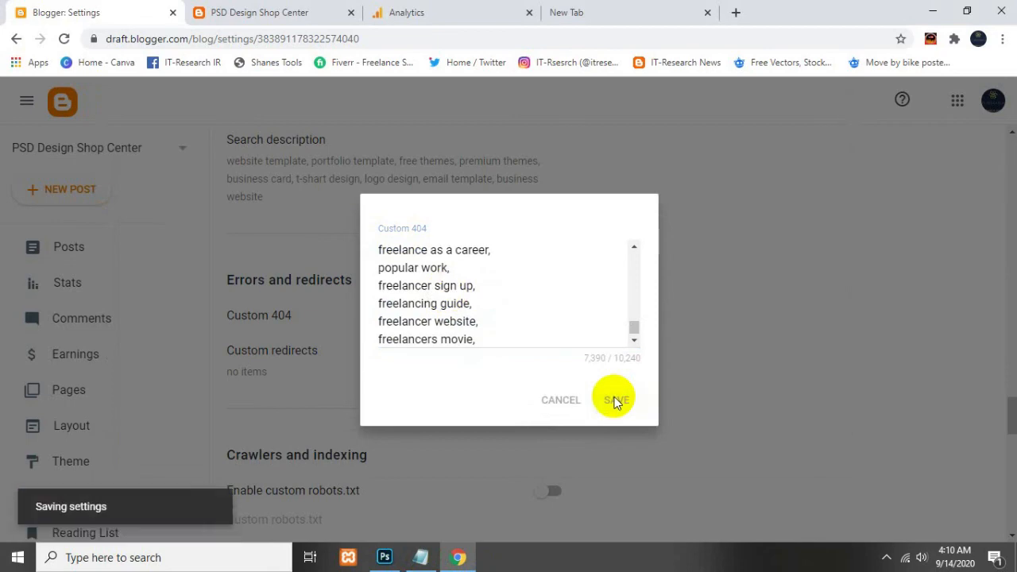
scroll(397, 363, down, 1)
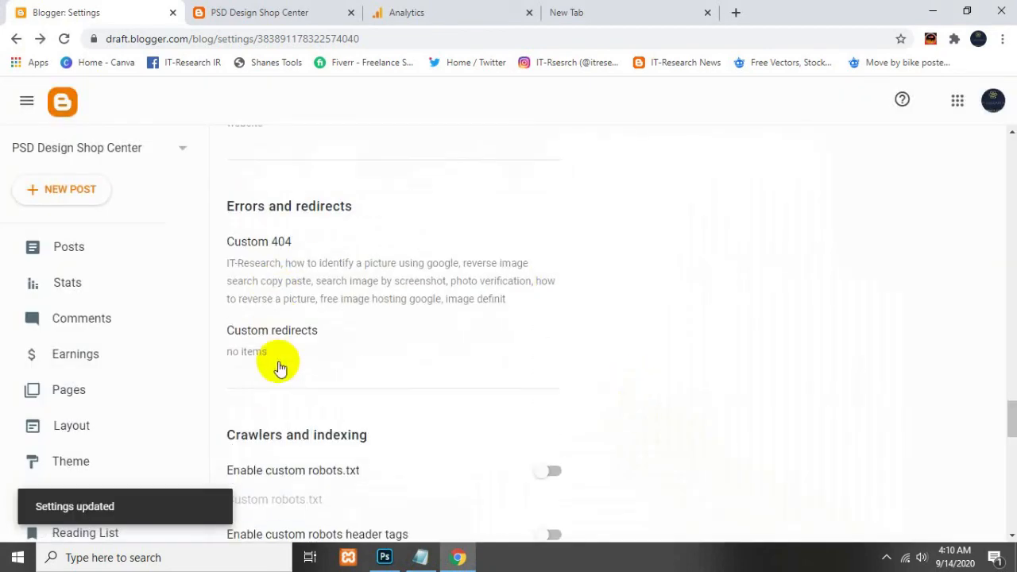
click(255, 354)
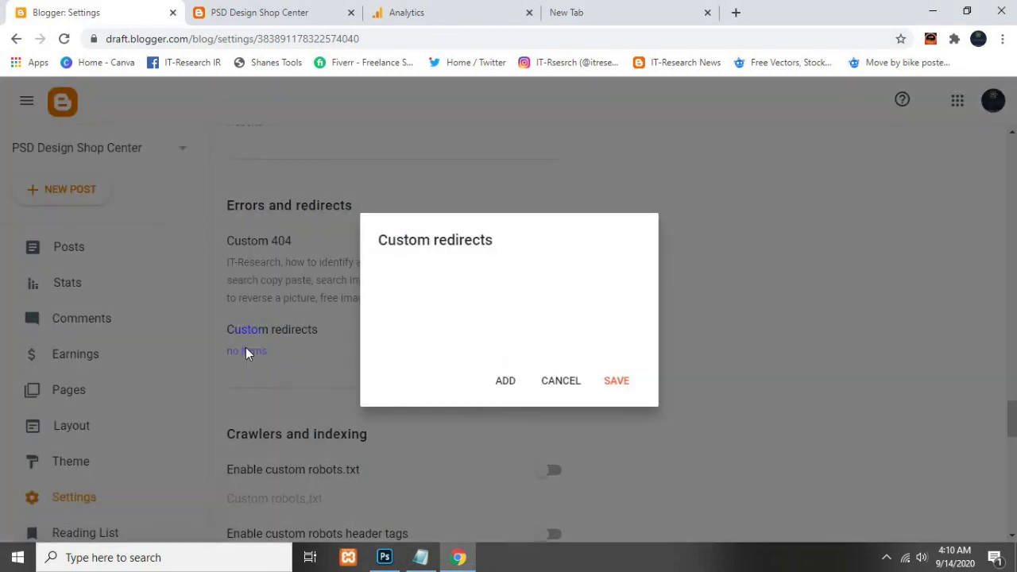
click(549, 379)
Enable custom robots.txt under Crawlers and indexing
scroll(414, 328, down, 2)
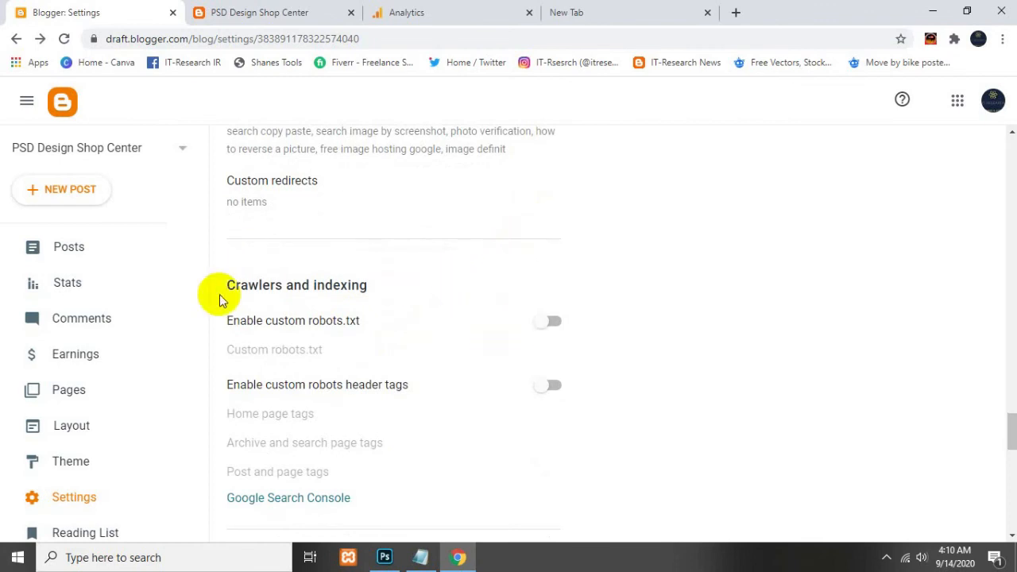
click(547, 321)
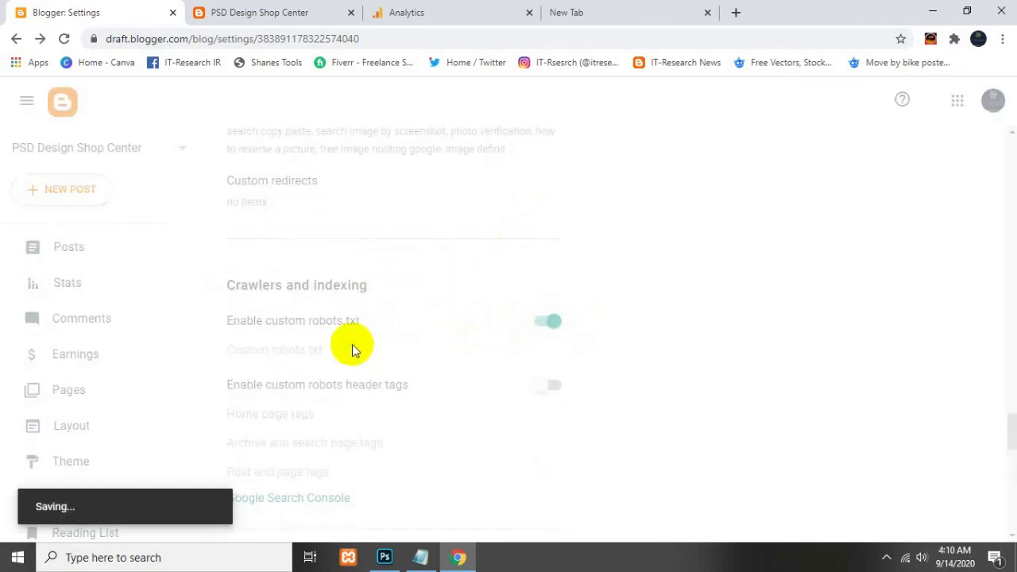
Try to save the copied keyword list as the custom robots.txt content, and discard the entry
click(274, 352)
click(495, 295)
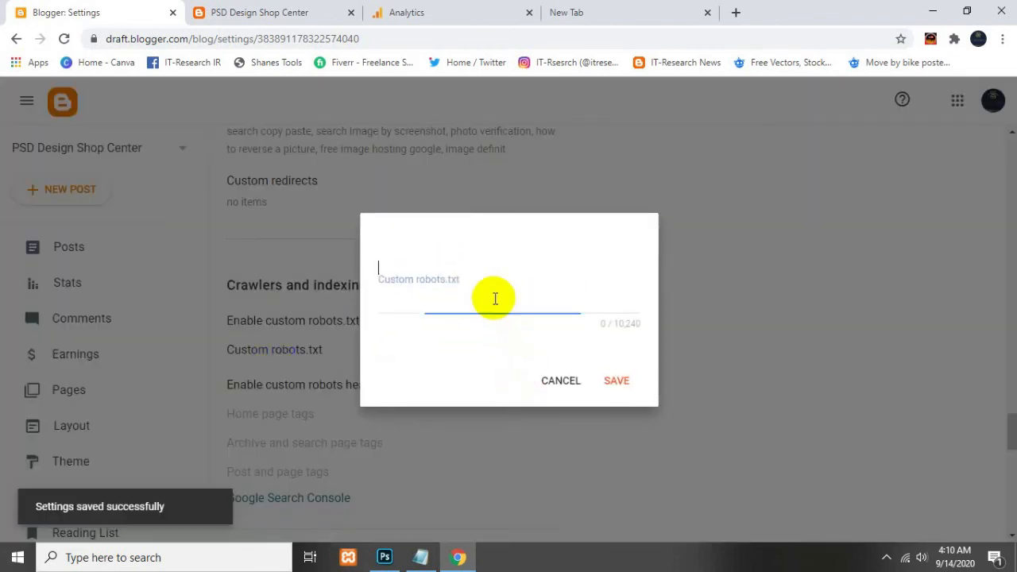
key(ctrl+v)
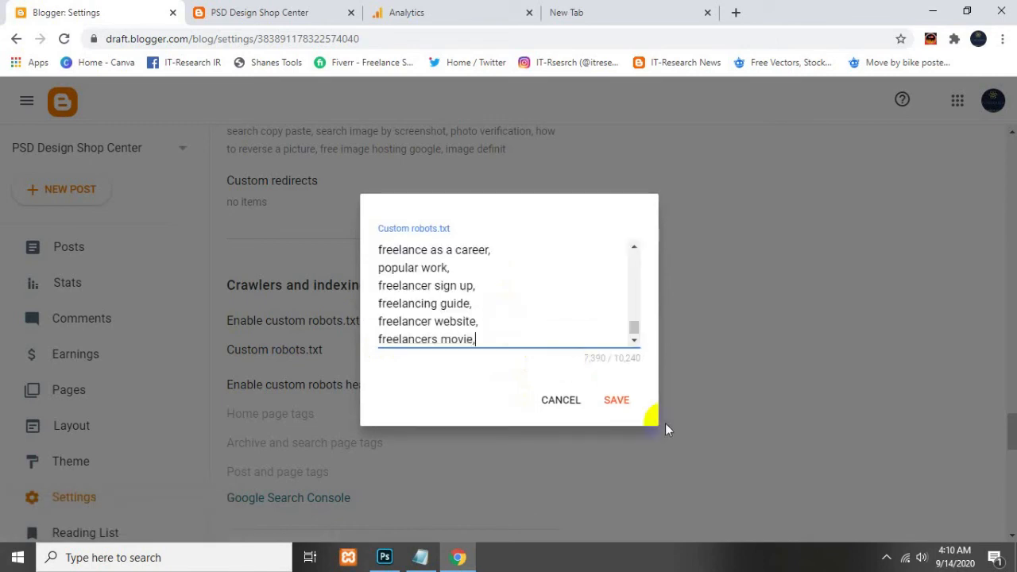
click(619, 401)
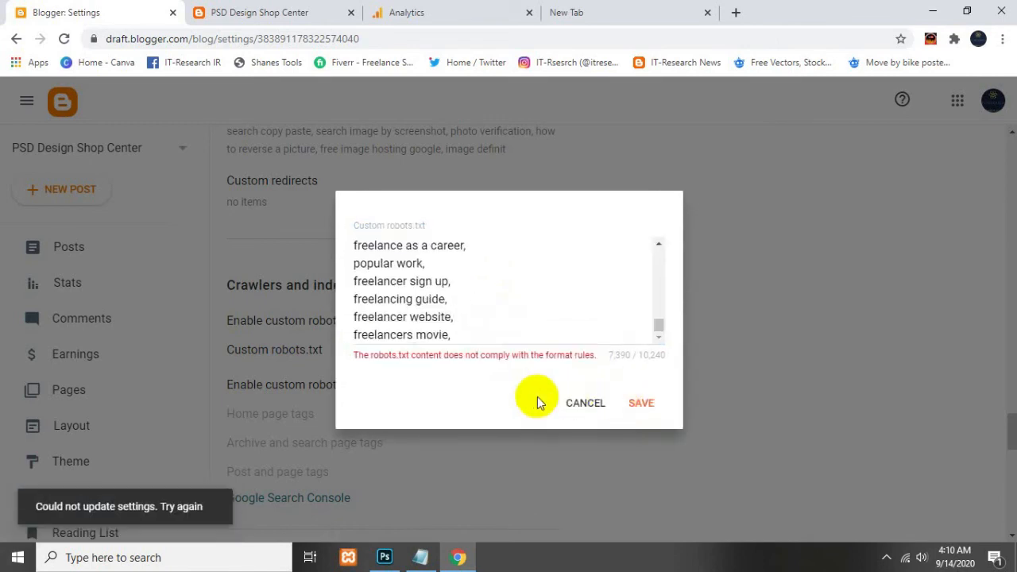
click(592, 403)
Enable custom robots header tags under Crawlers and indexing
scroll(450, 386, down, 2)
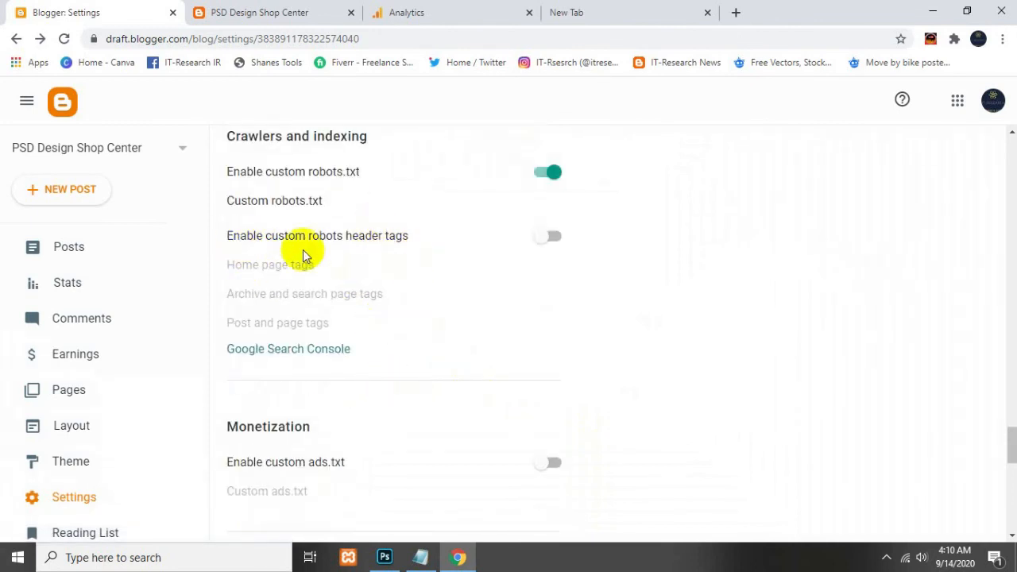
click(547, 236)
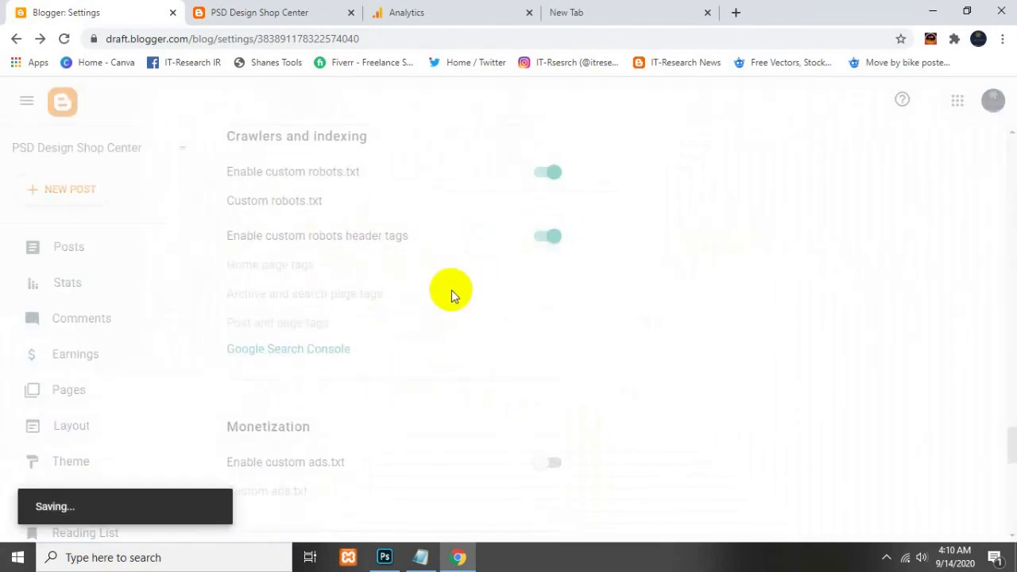
Open Google Search Console from the Crawlers and indexing settings and look through the Performance, Coverage and Enhancements sections of its overview
scroll(429, 309, down, 1)
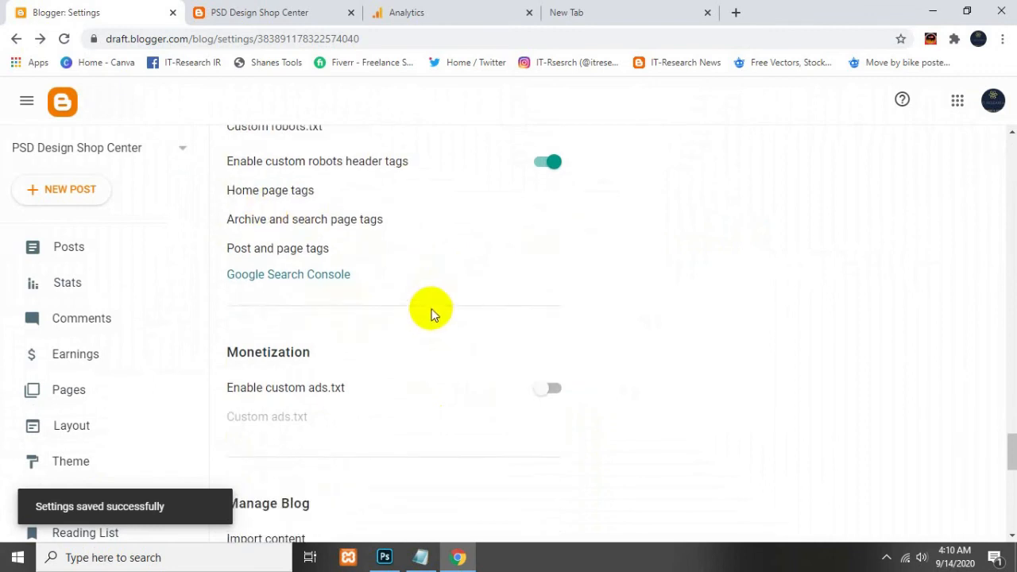
click(268, 278)
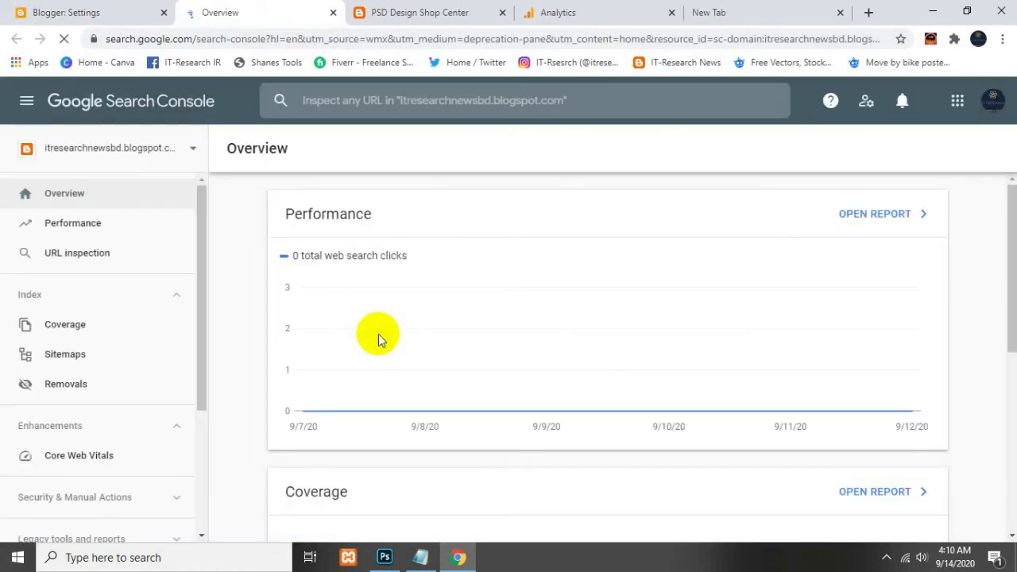
scroll(378, 334, down, 5)
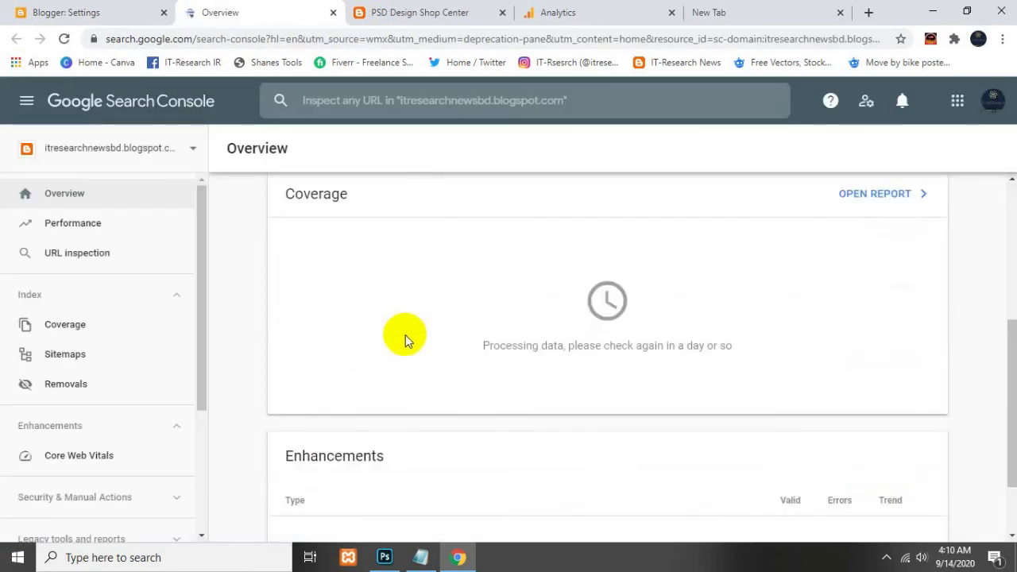
scroll(648, 369, up, 5)
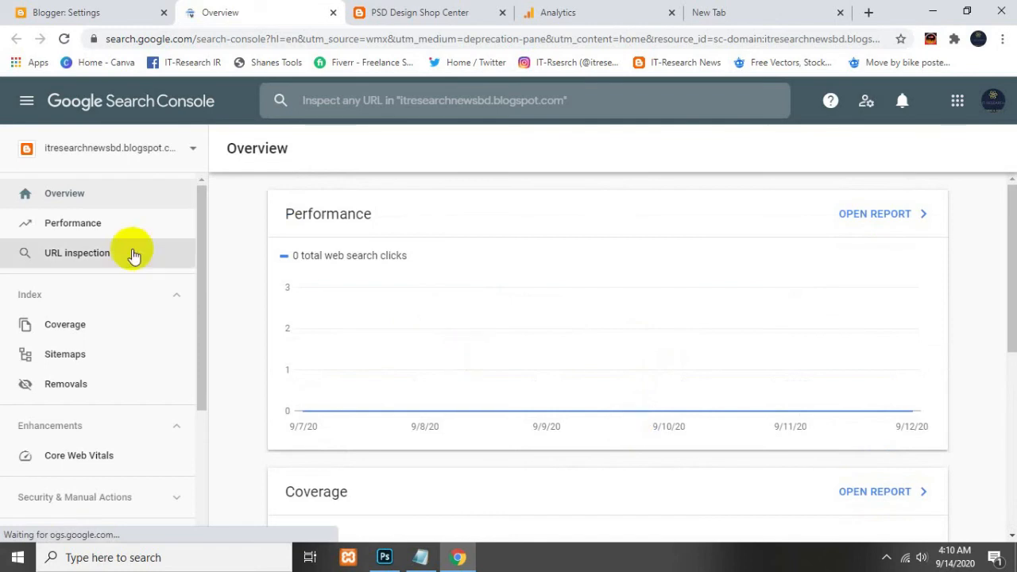
Look through the Performance report of the itresearchnewsbd.blogspot.com property
click(107, 225)
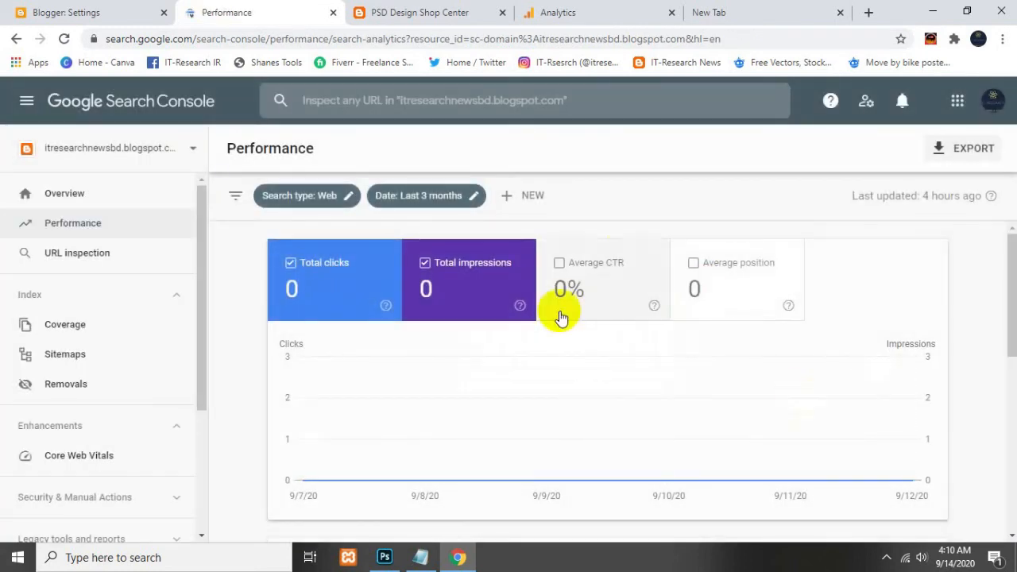
scroll(588, 429, down, 5)
scroll(619, 445, up, 5)
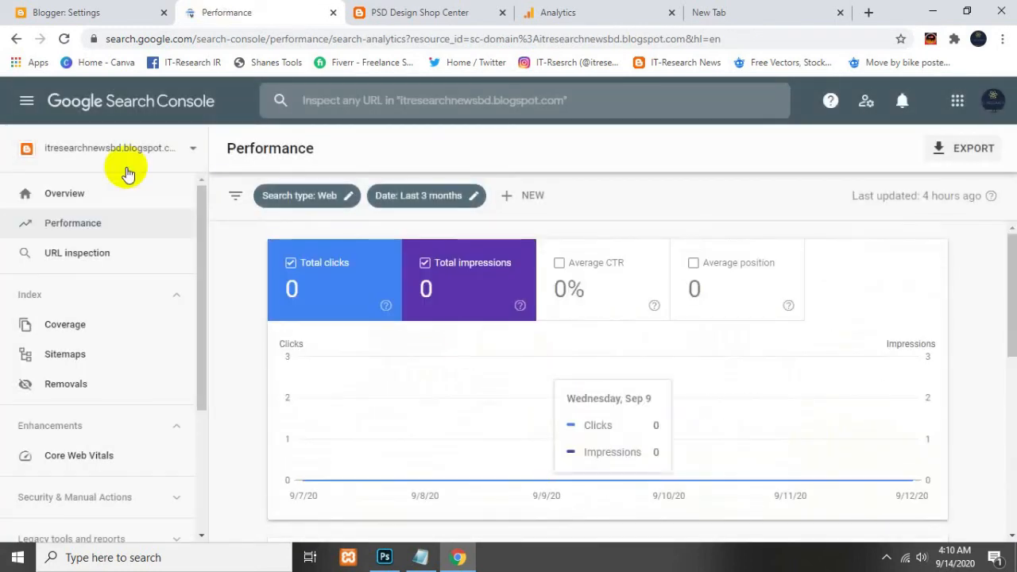
click(114, 143)
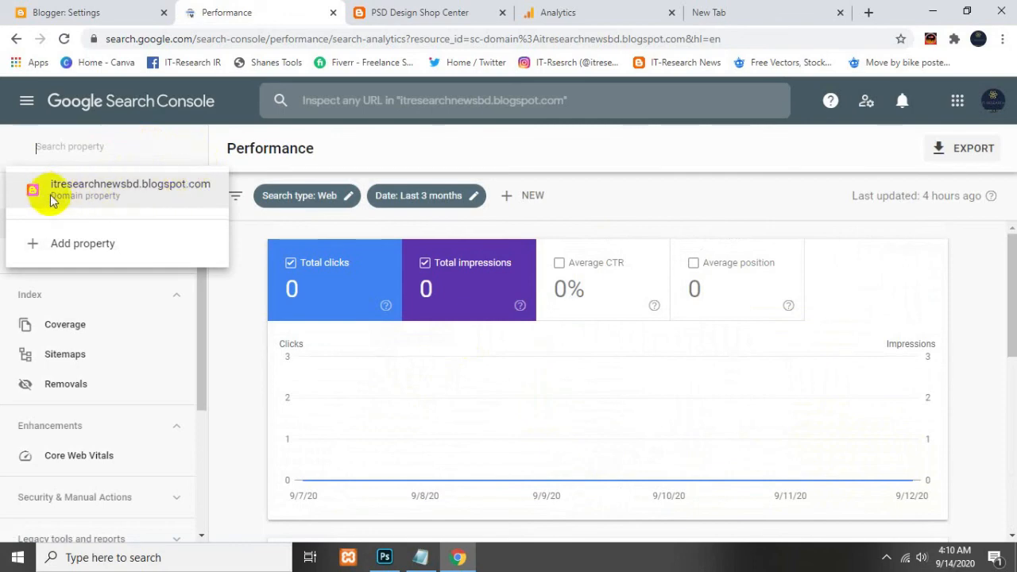
click(109, 244)
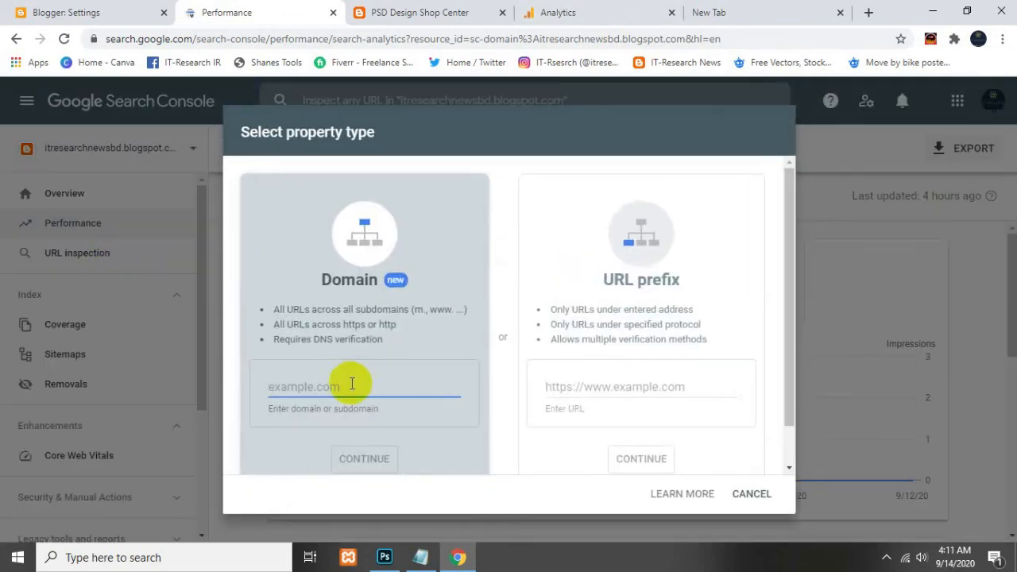
click(132, 9)
click(374, 9)
right_click(208, 39)
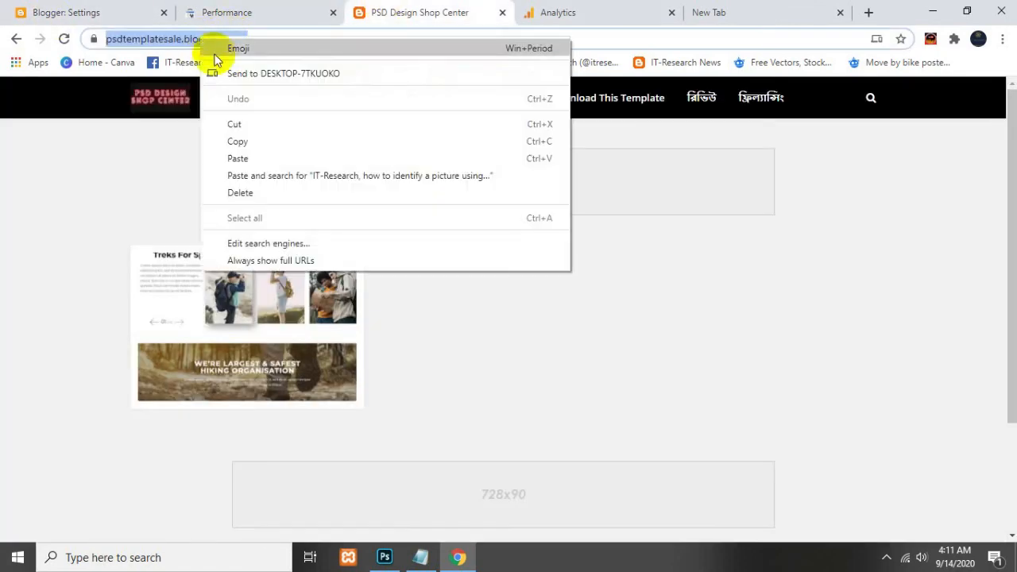
click(237, 142)
click(240, 10)
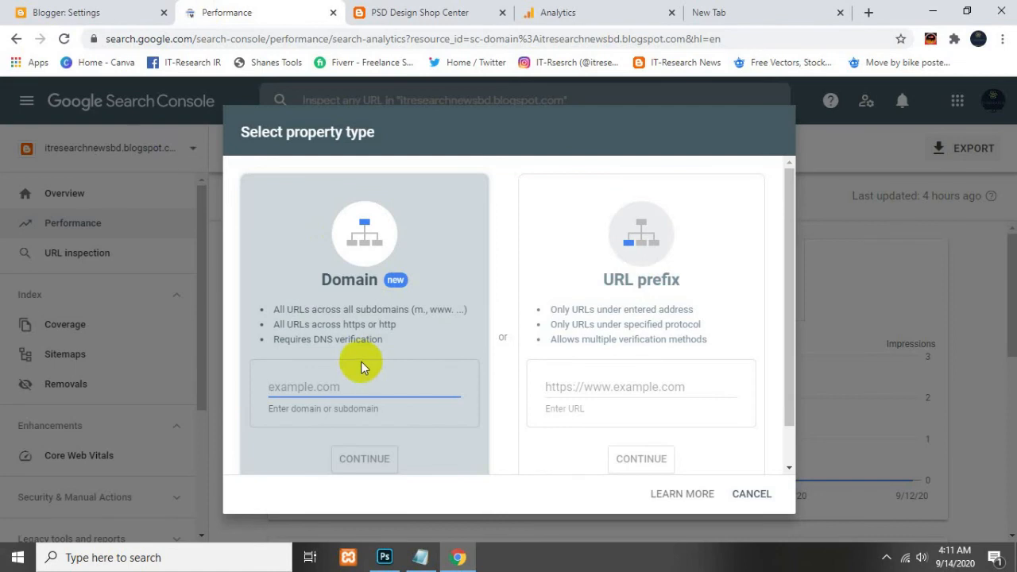
key(ctrl+v)
click(366, 459)
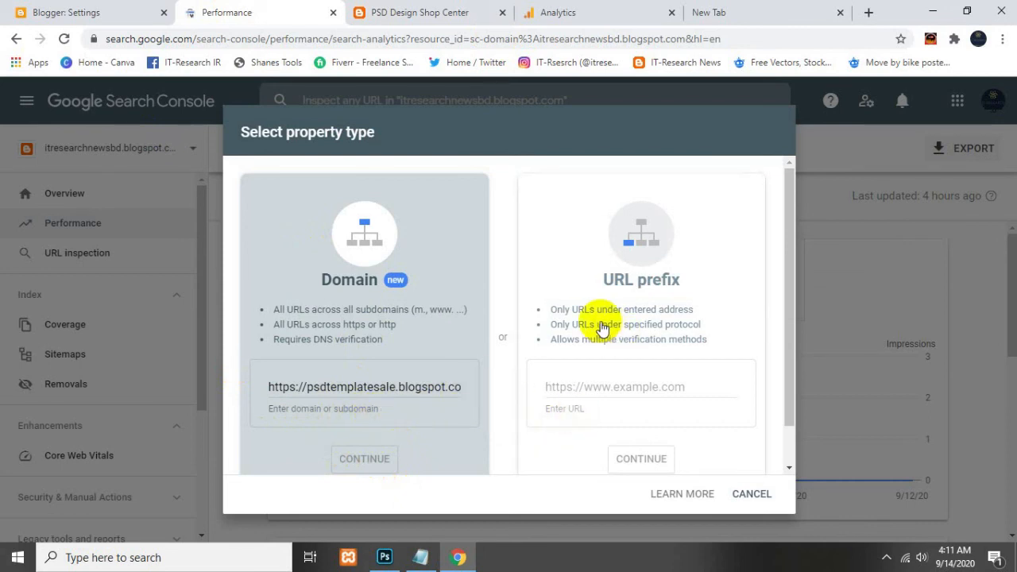
Shorten the domain entry to psdtemplatesale.blogspot.com, add the property, go to it, and dismiss the Mobile First Indexing notice
drag(307, 386, 211, 395)
key(BackSpace)
click(459, 384)
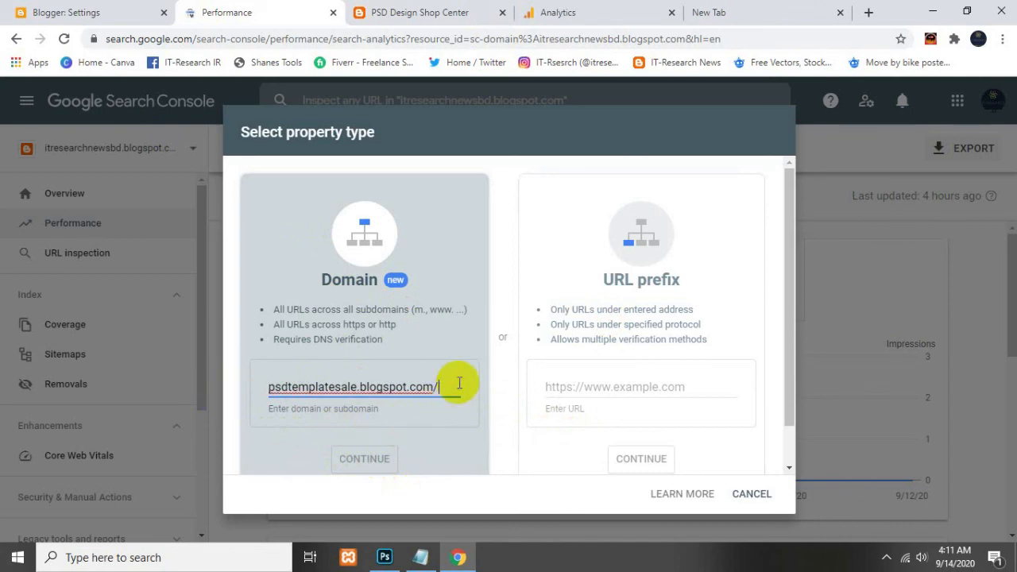
key(BackSpace)
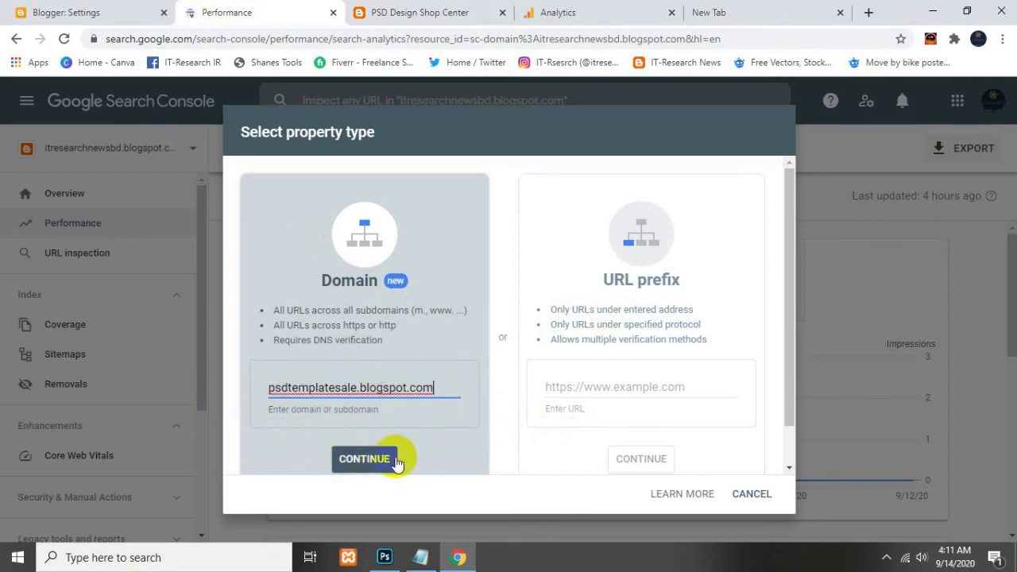
click(395, 461)
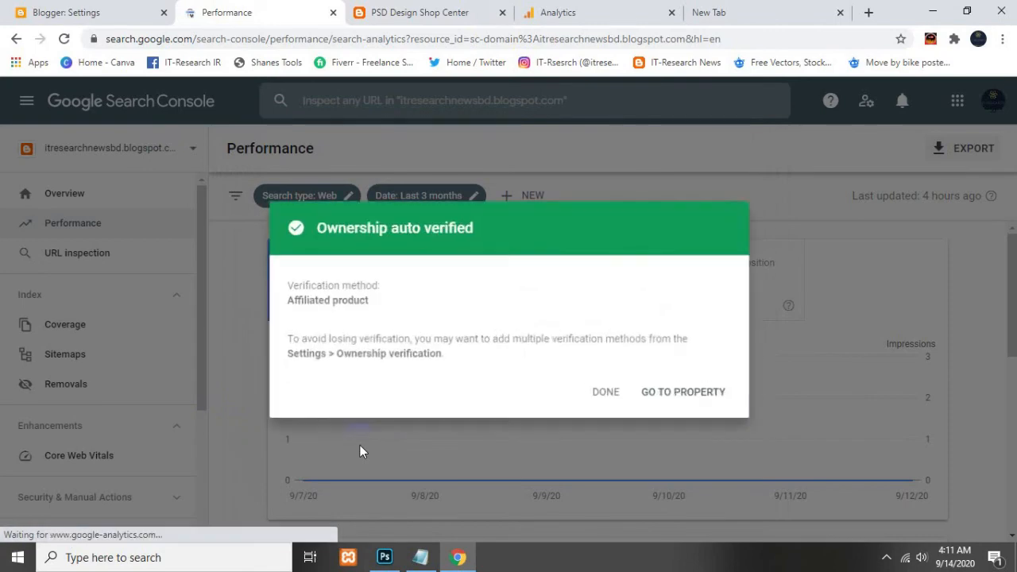
click(676, 394)
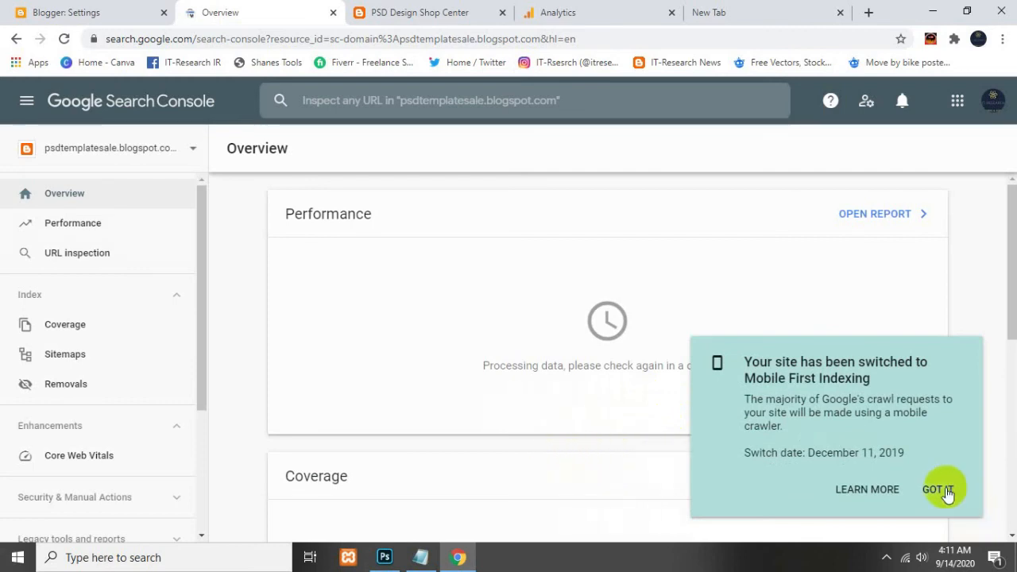
click(944, 490)
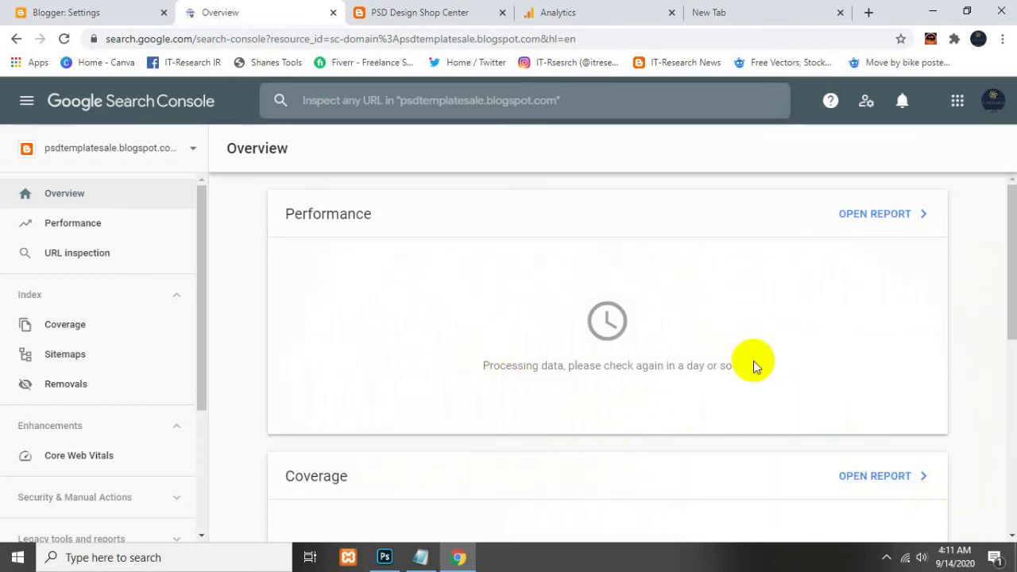
Look through the new property's overview and check the list of Search Console properties
scroll(580, 408, down, 6)
scroll(577, 443, up, 6)
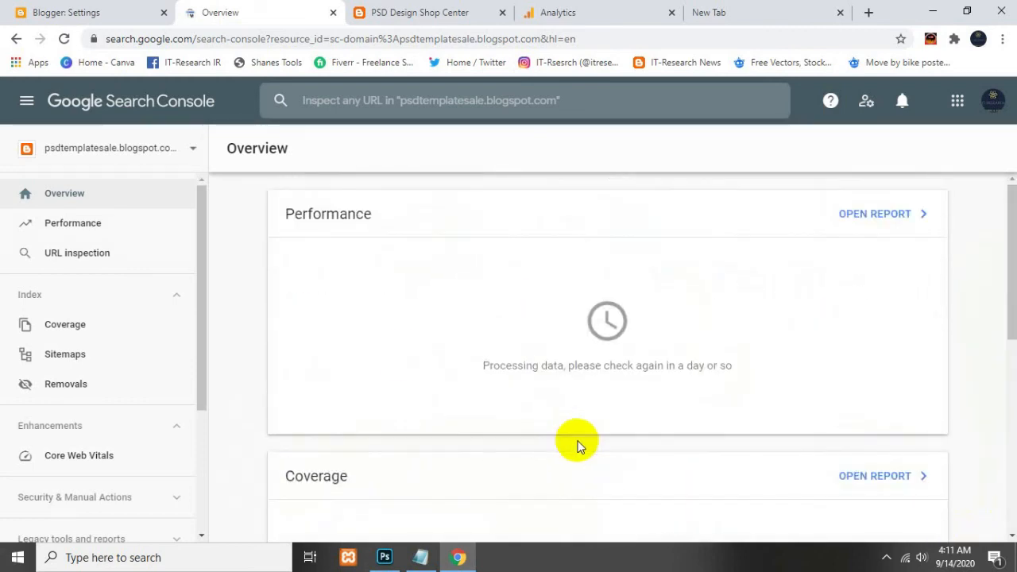
click(183, 148)
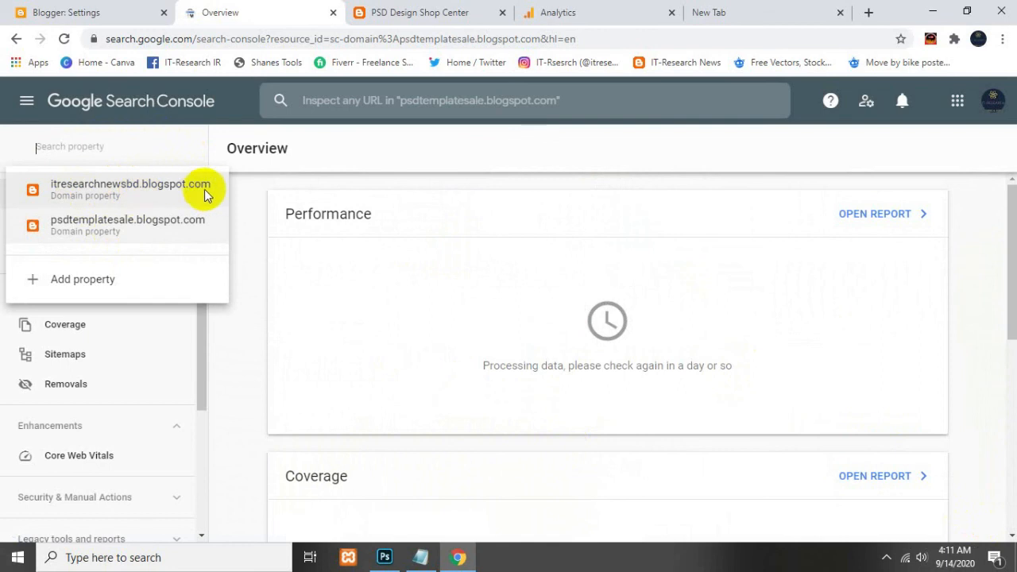
click(239, 293)
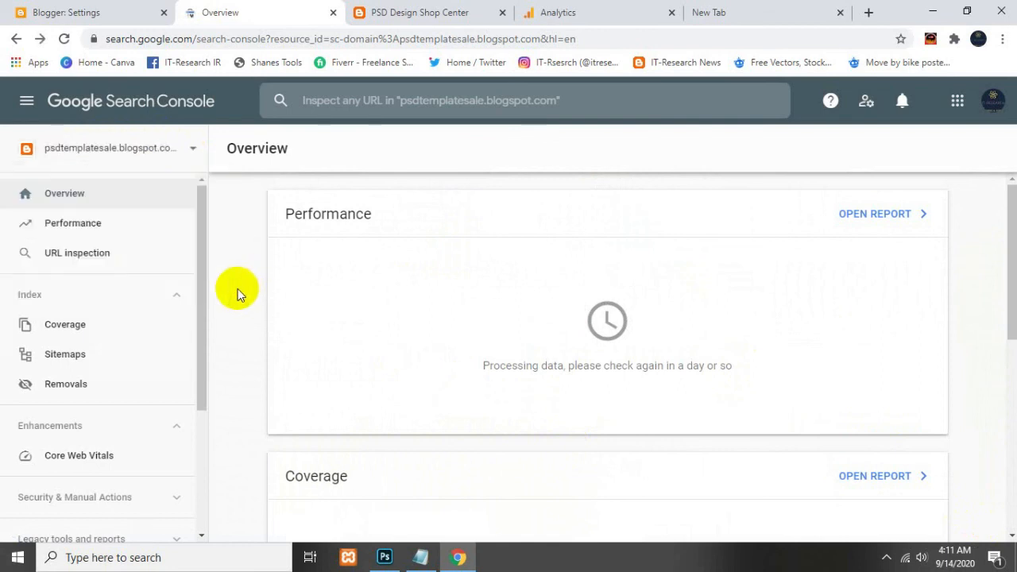
click(164, 155)
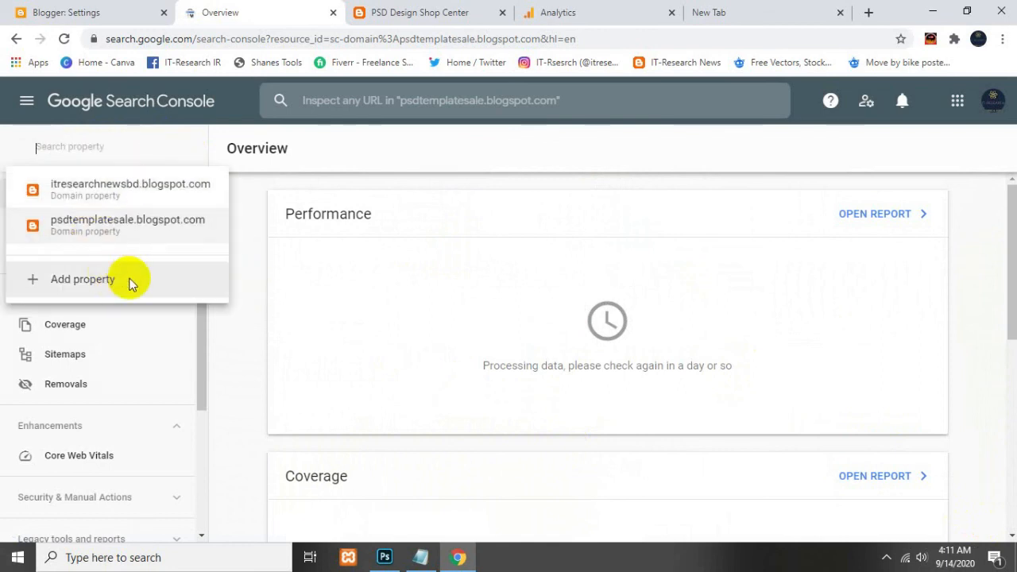
click(244, 336)
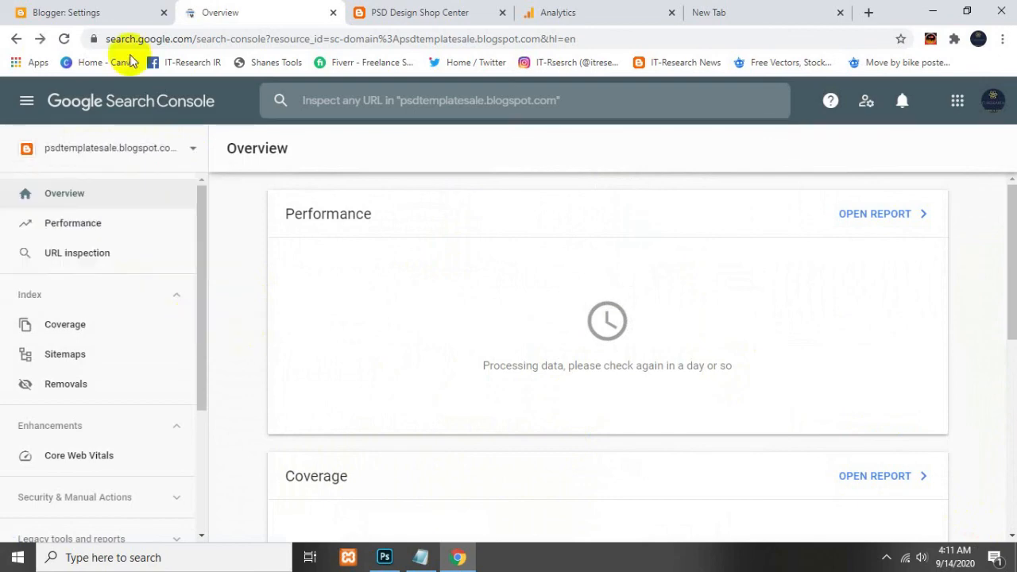
scroll(602, 306, down, 5)
scroll(602, 307, up, 5)
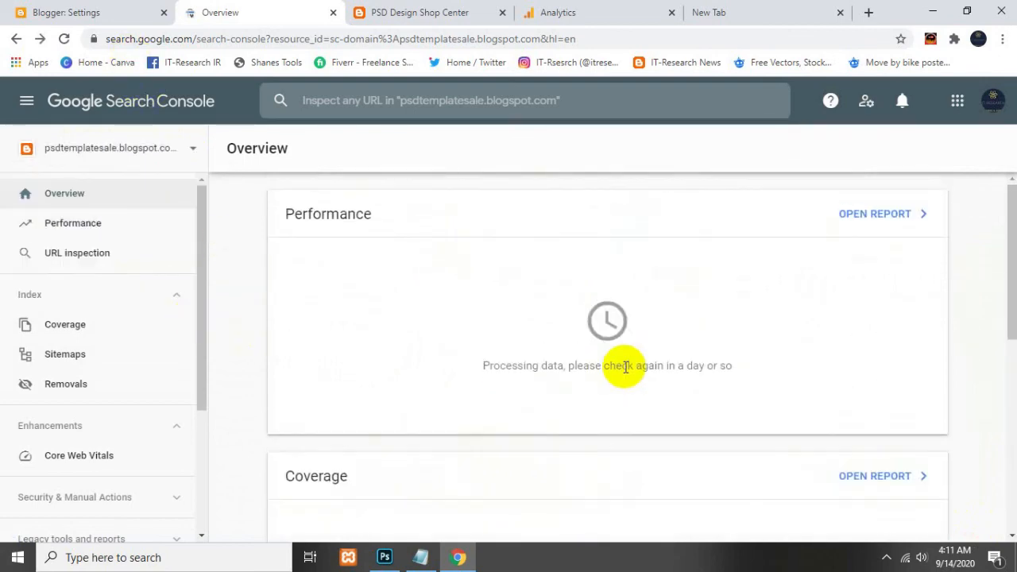
Return to the Blogger settings and enable custom ads.txt under Monetization
click(109, 10)
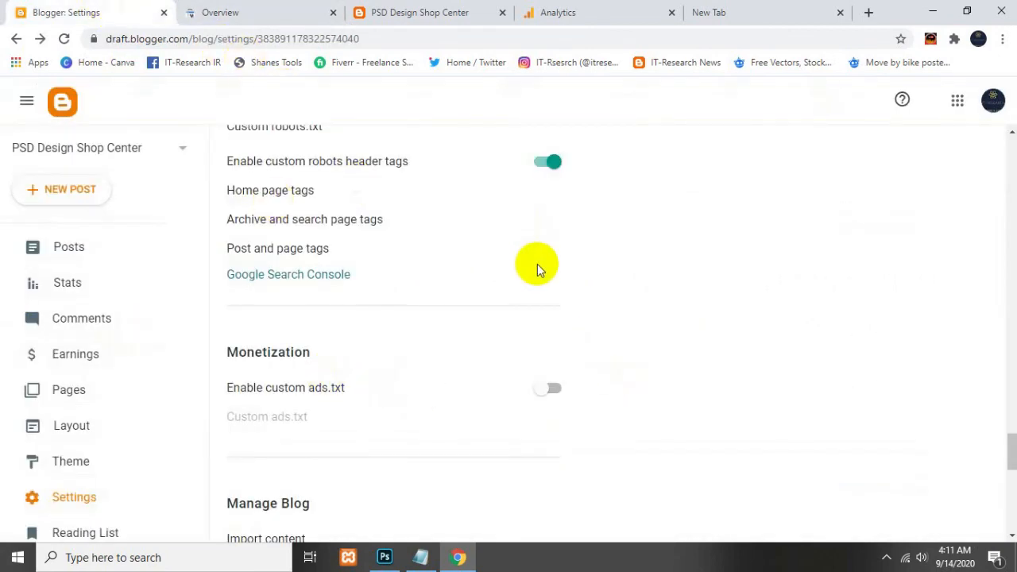
scroll(525, 278, down, 2)
click(545, 240)
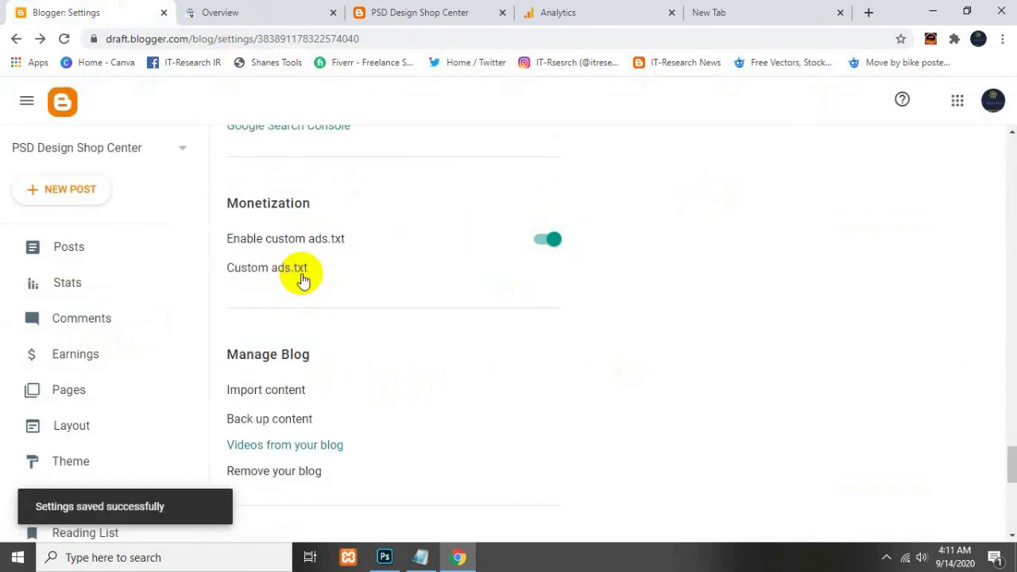
click(302, 274)
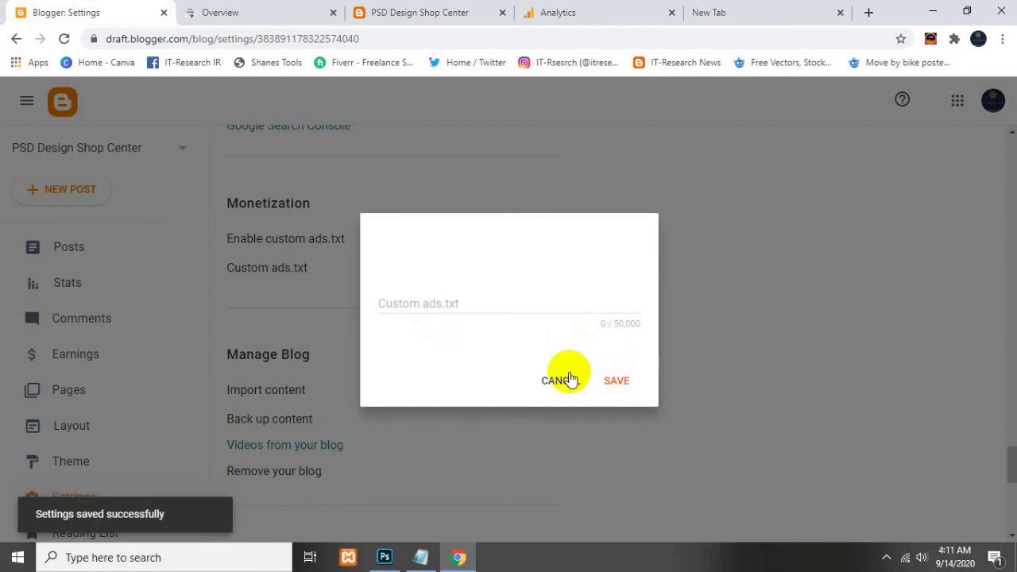
click(484, 303)
key(ctrl+v)
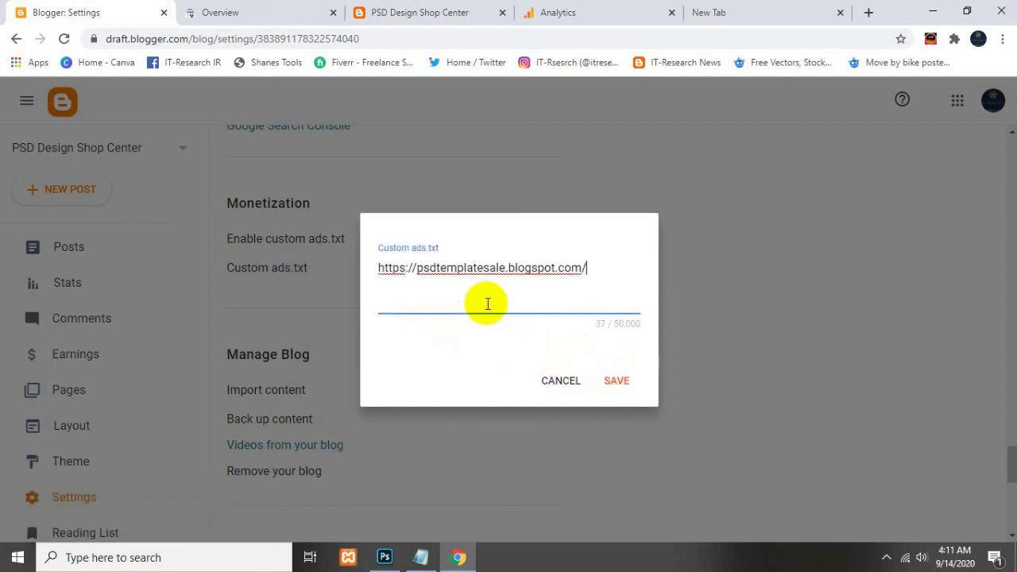
key(BackSpace)
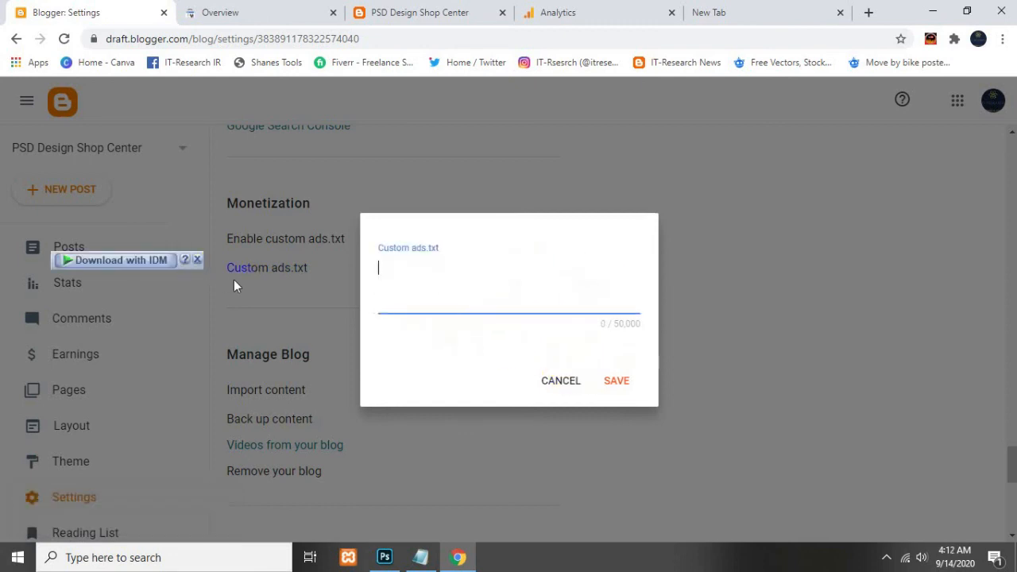
Copy the keyword list from Notepad, try to save it as the custom ads.txt content, and discard the entry
click(454, 281)
click(416, 560)
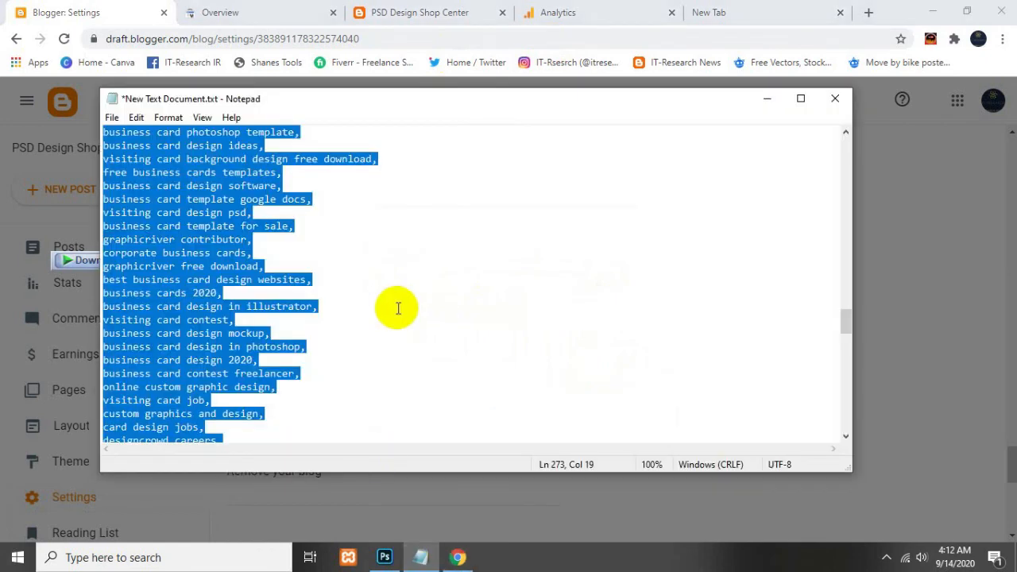
right_click(181, 256)
click(216, 308)
click(363, 513)
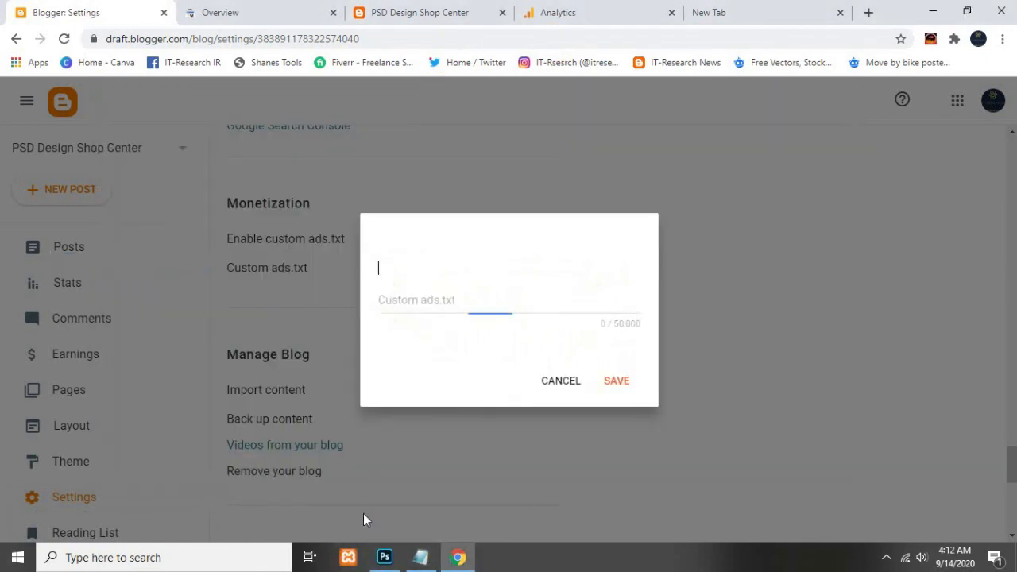
click(446, 295)
key(ctrl+v)
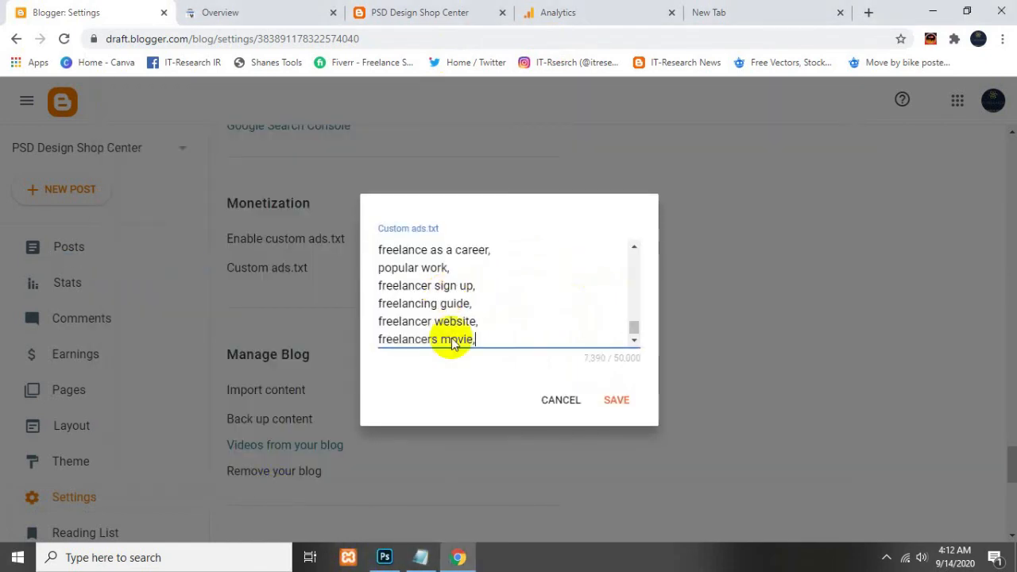
click(596, 407)
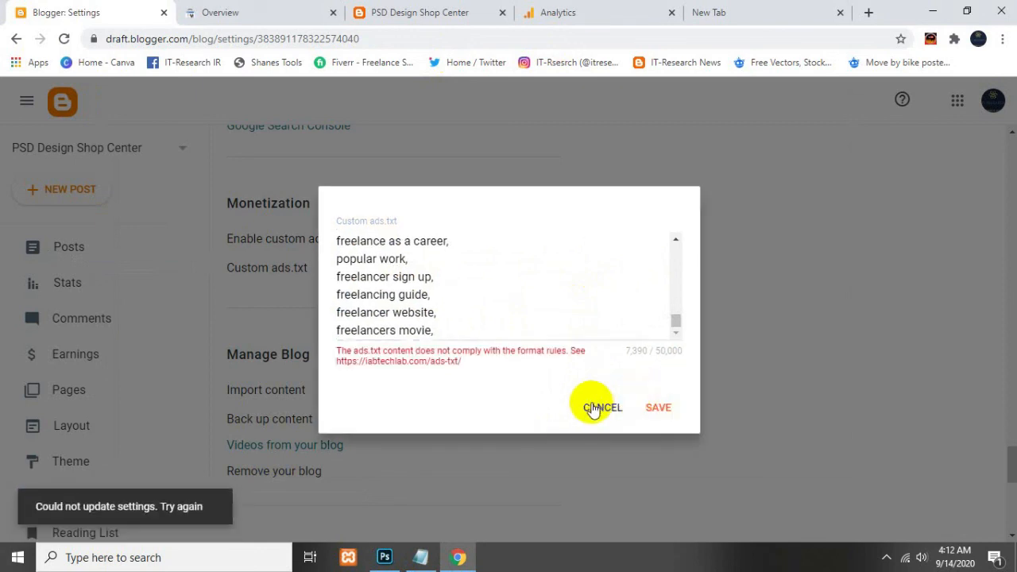
Open the Import content dialog under Manage Blog
scroll(353, 413, down, 1)
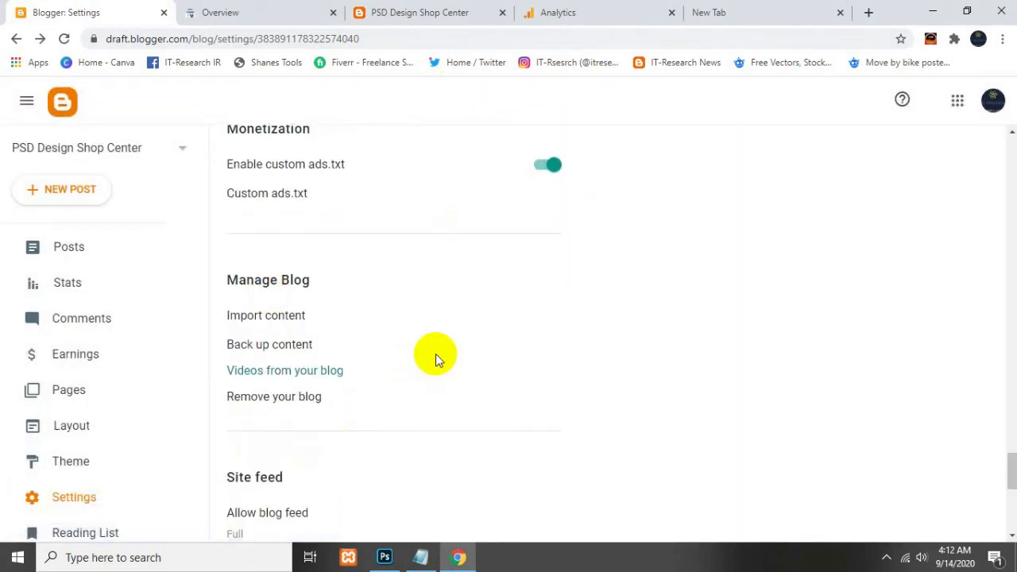
scroll(434, 355, down, 1)
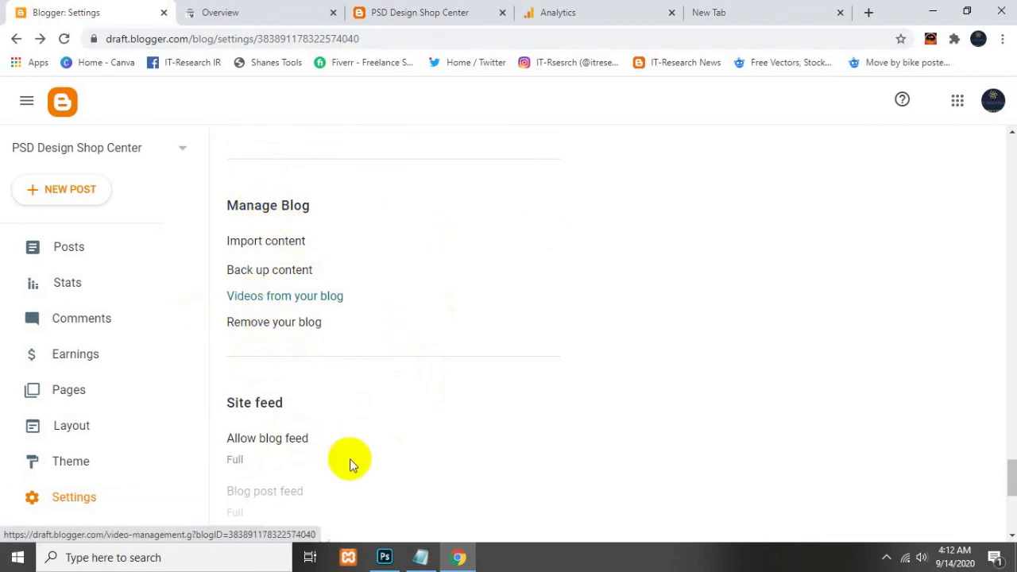
click(264, 242)
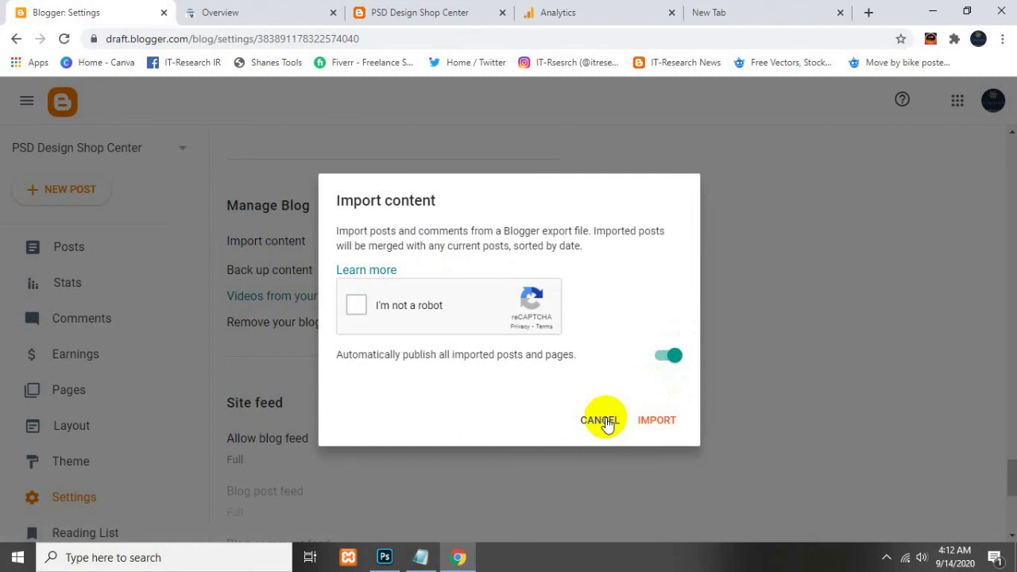
Start the reCAPTCHA check for importing content and submit the squares chosen for the buses challenge
click(363, 304)
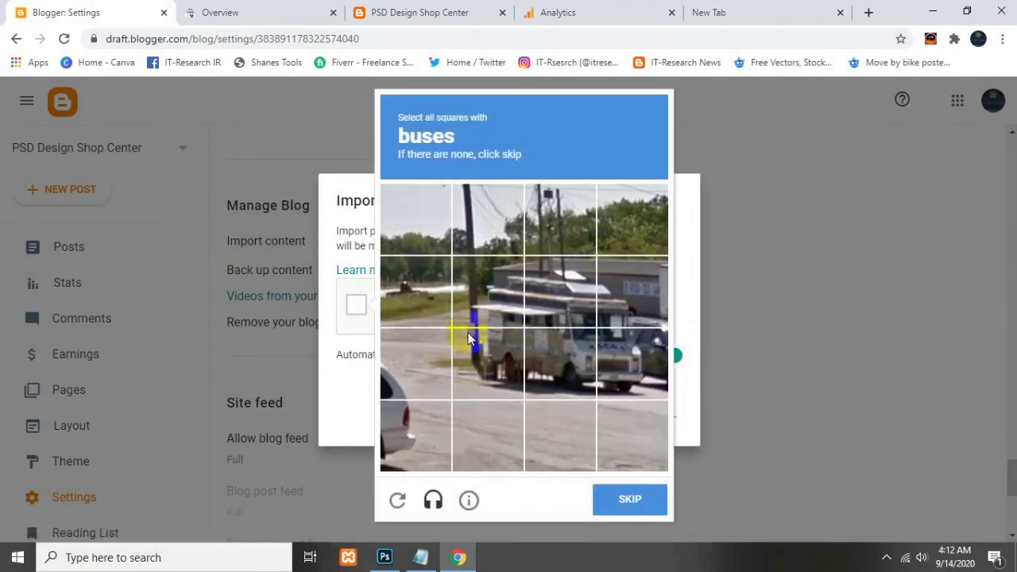
click(500, 357)
click(540, 350)
click(560, 290)
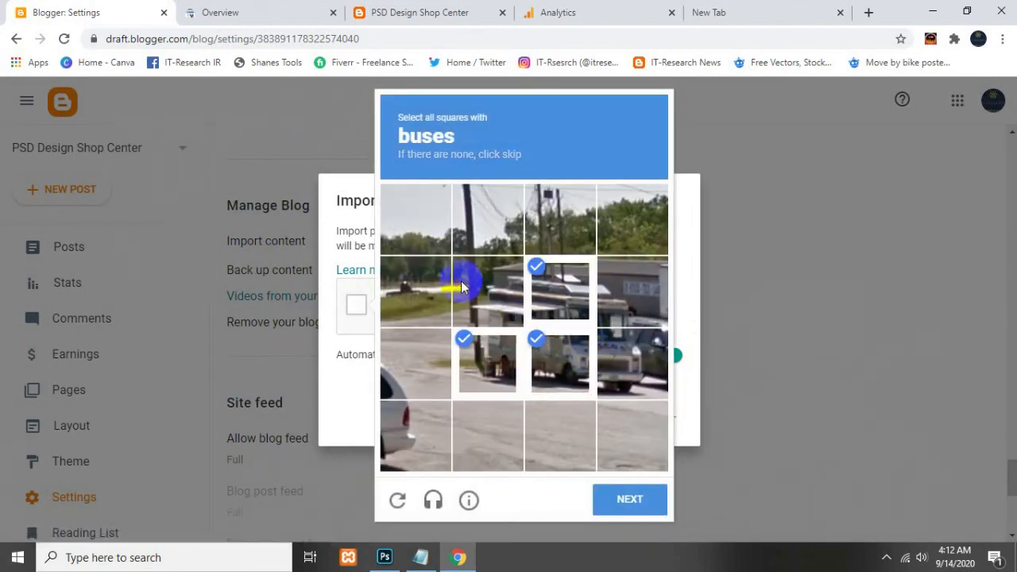
click(461, 288)
click(632, 362)
click(632, 290)
click(629, 494)
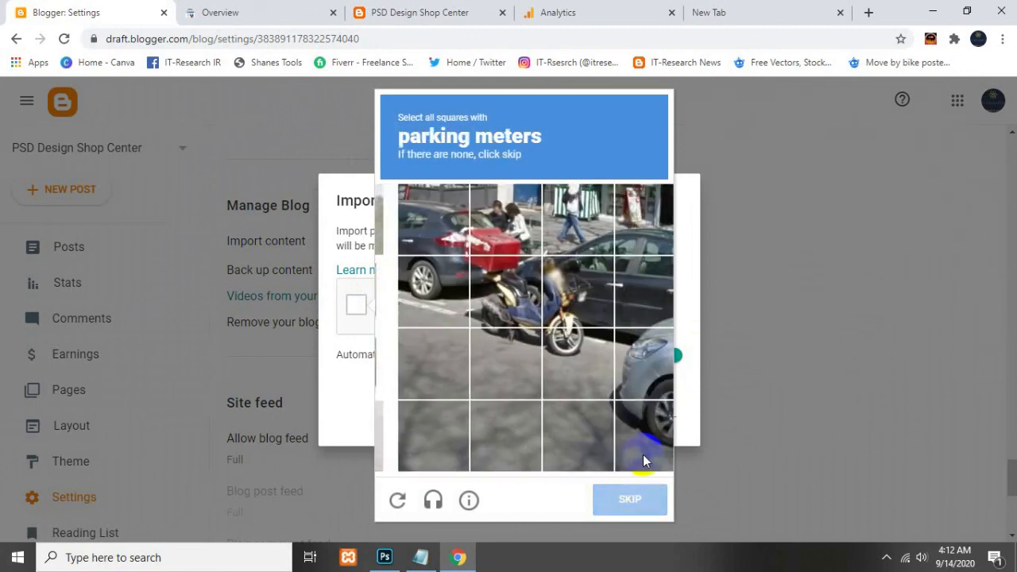
Mark squares for the parking meters challenge and dismiss it without submitting
click(444, 238)
click(488, 219)
click(487, 291)
click(633, 292)
click(560, 291)
click(632, 219)
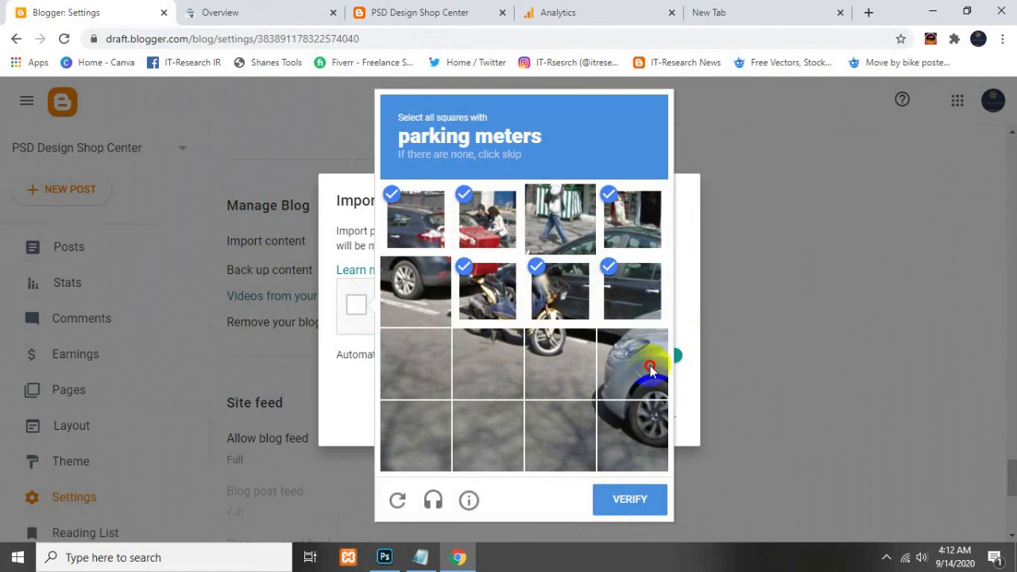
click(650, 368)
click(359, 276)
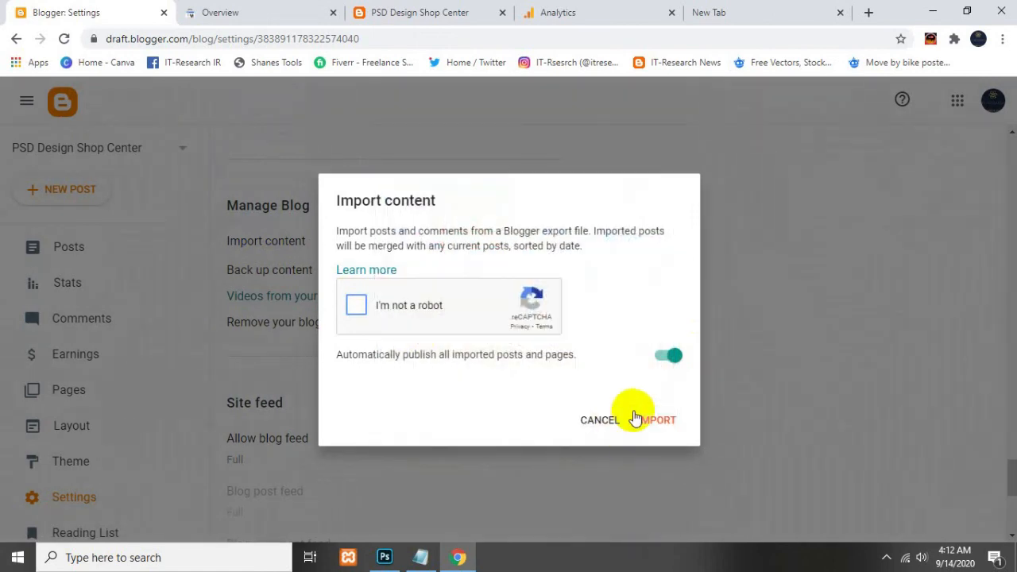
Cancel the content import and save Full as the Allow blog feed option under Site feed
click(597, 419)
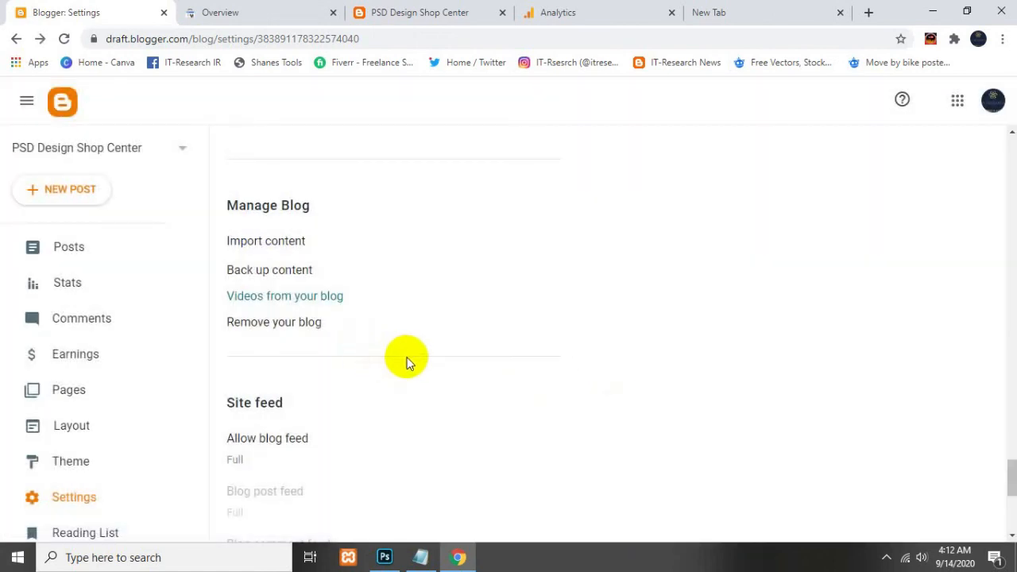
scroll(302, 394, down, 2)
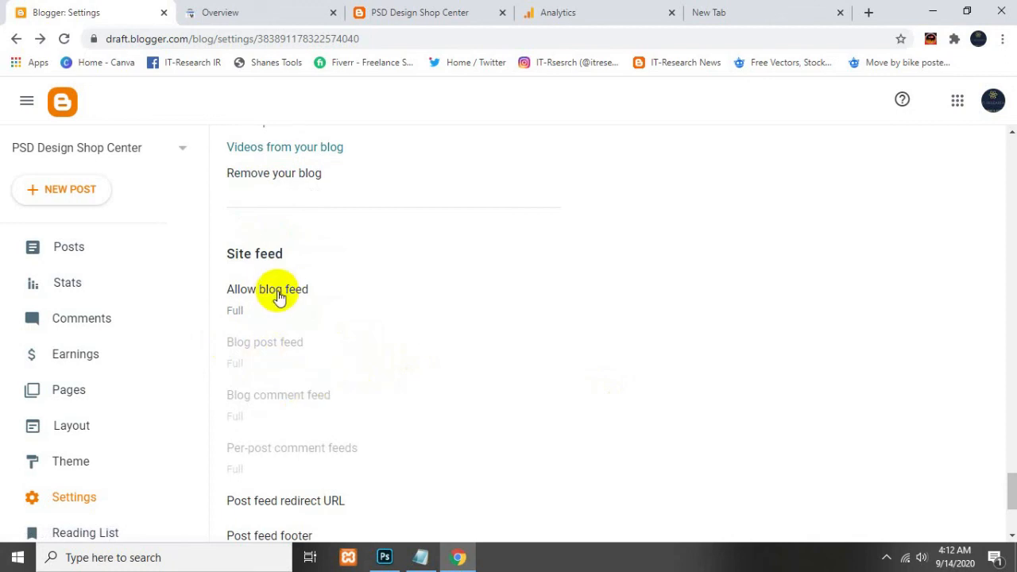
click(279, 296)
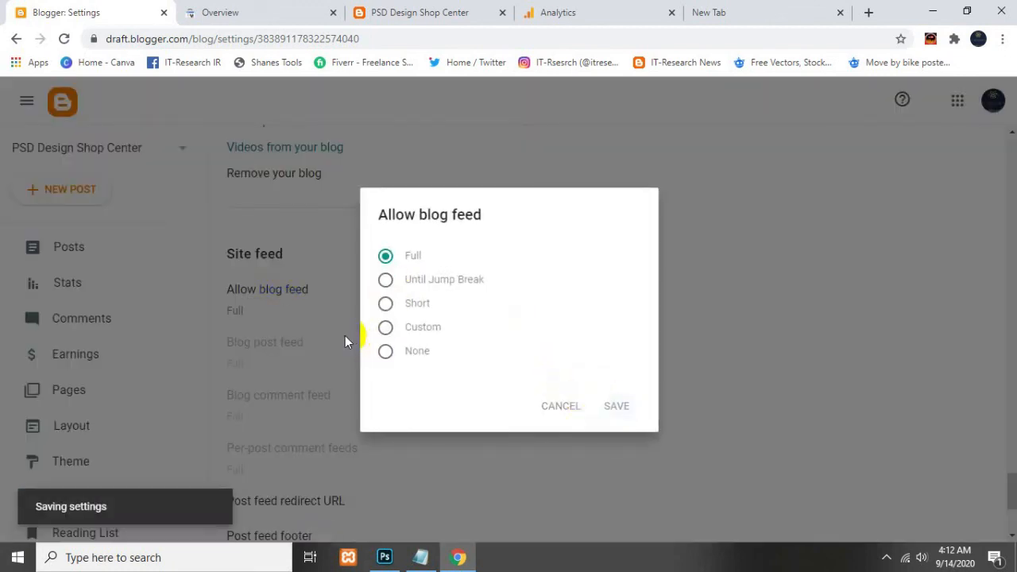
Turn on Title and enclosure links in the Site feed settings
scroll(443, 310, down, 3)
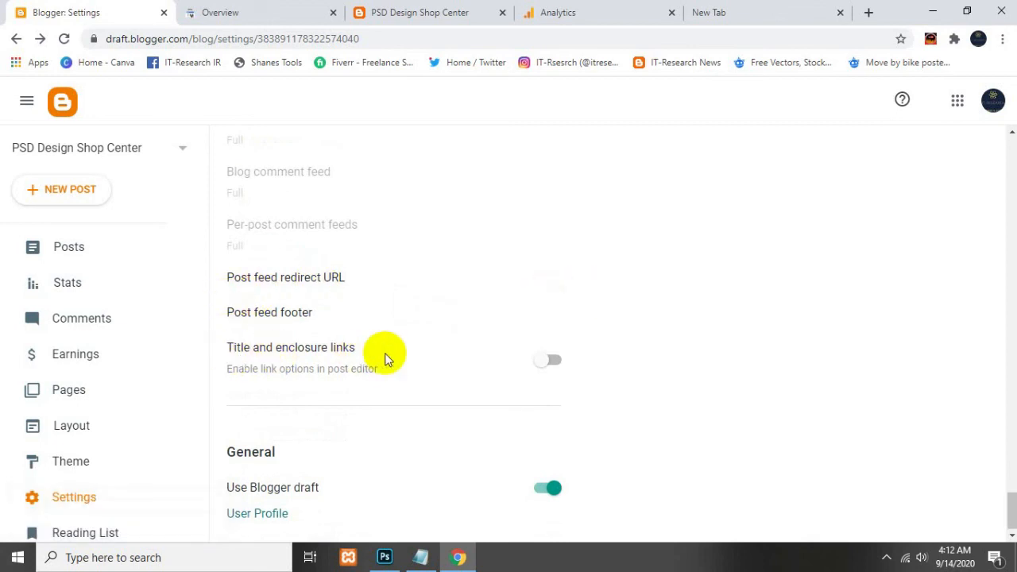
click(550, 360)
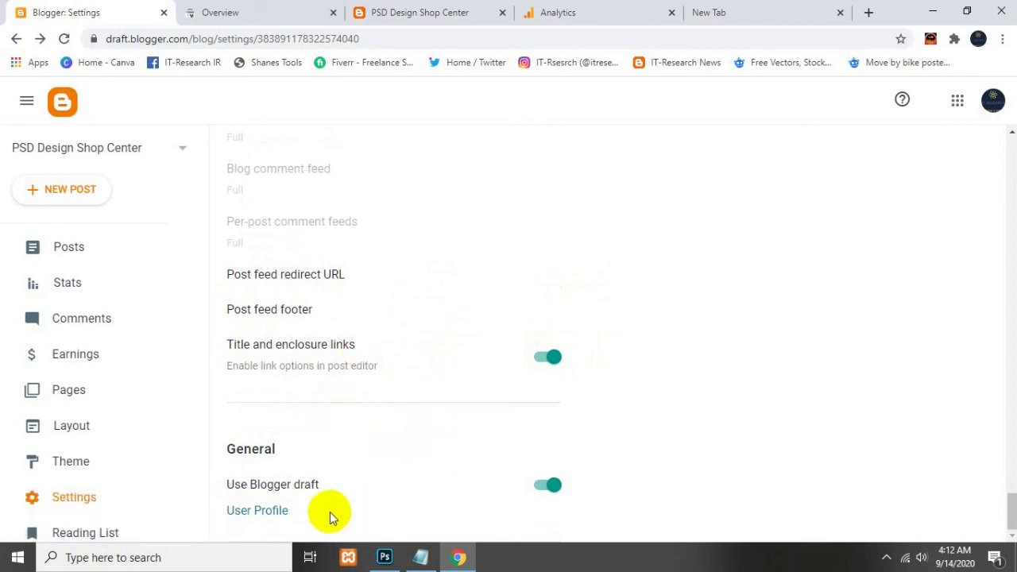
Review the blog's whole settings page, from the Basic section down to General, and back up to Monetization
scroll(442, 463, up, 20)
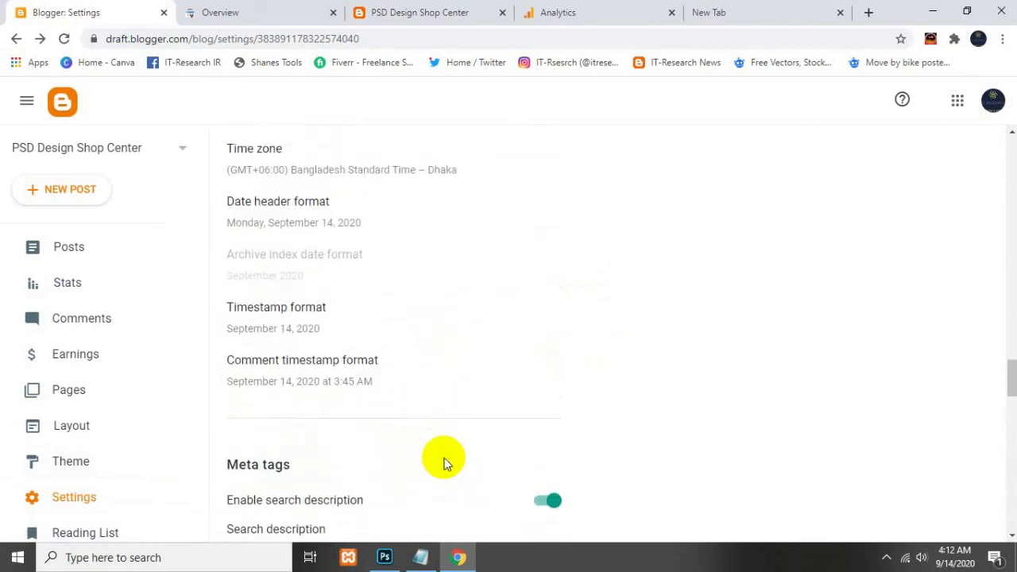
scroll(443, 463, up, 15)
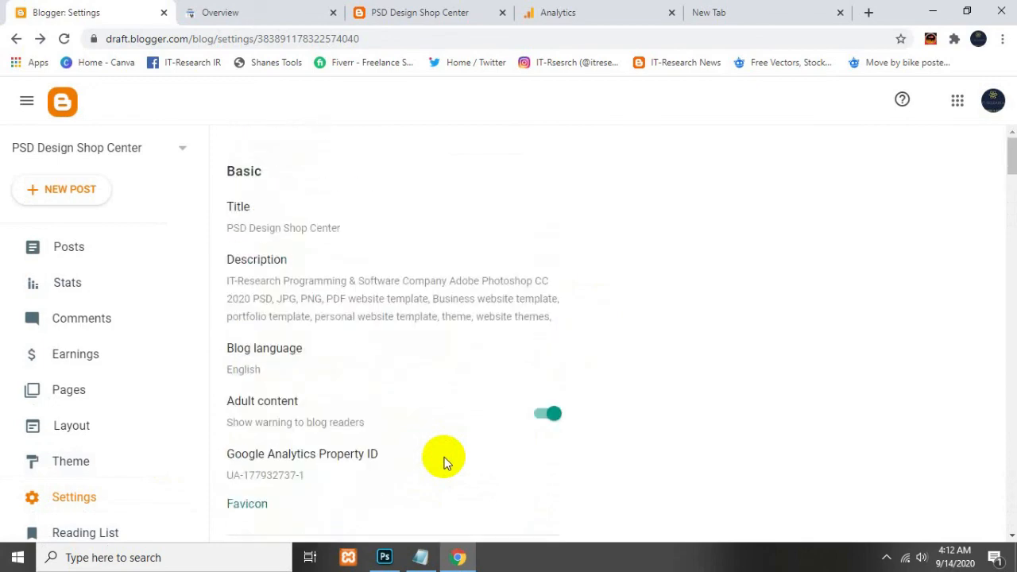
scroll(443, 463, down, 20)
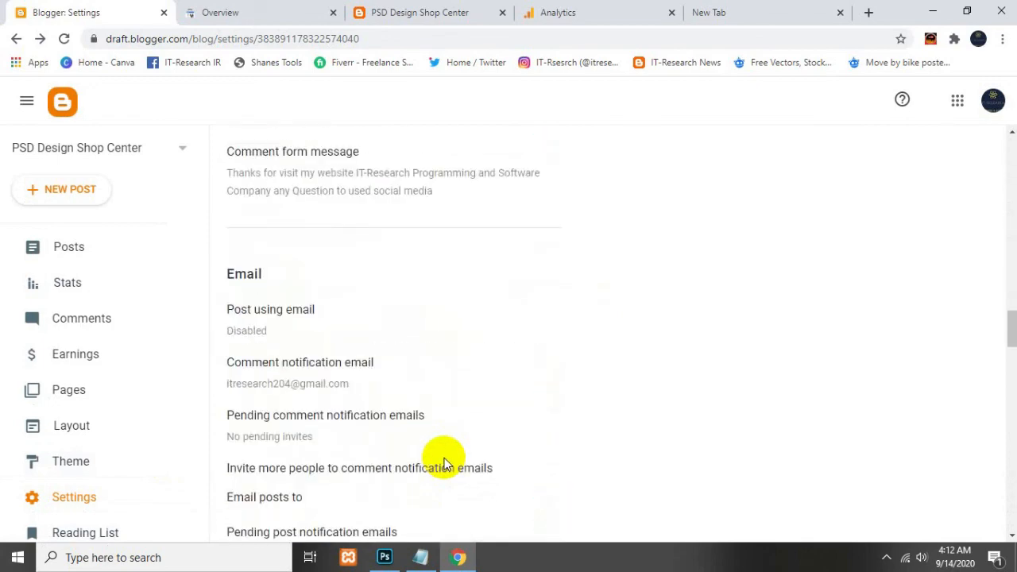
scroll(448, 459, down, 15)
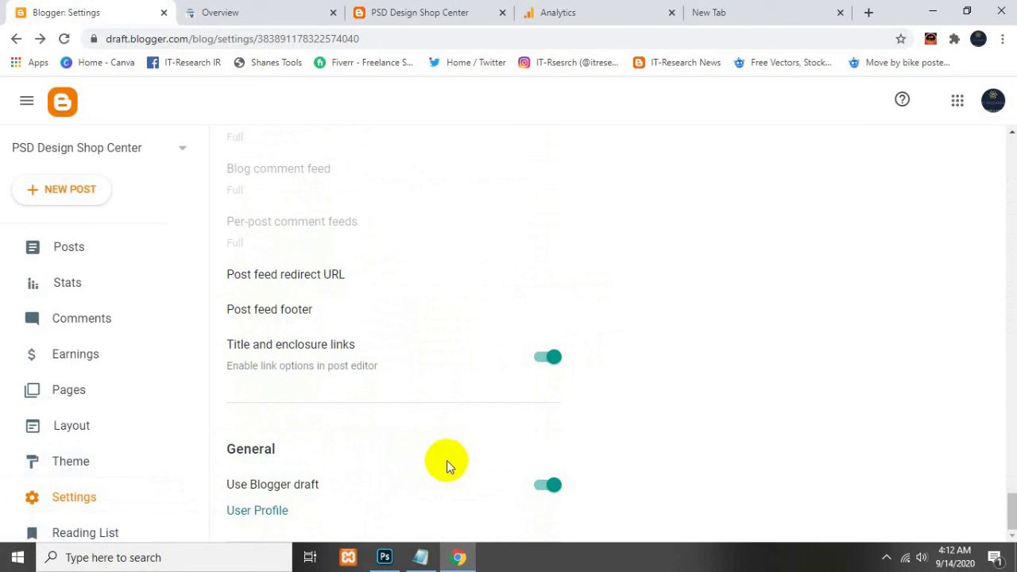
scroll(396, 405, up, 1)
scroll(394, 397, up, 6)
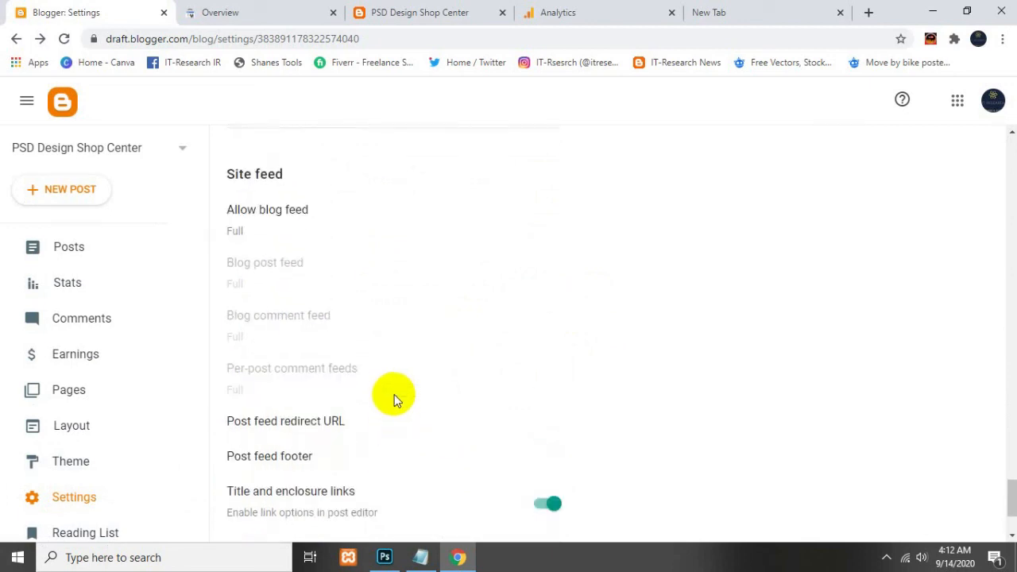
scroll(410, 383, up, 1)
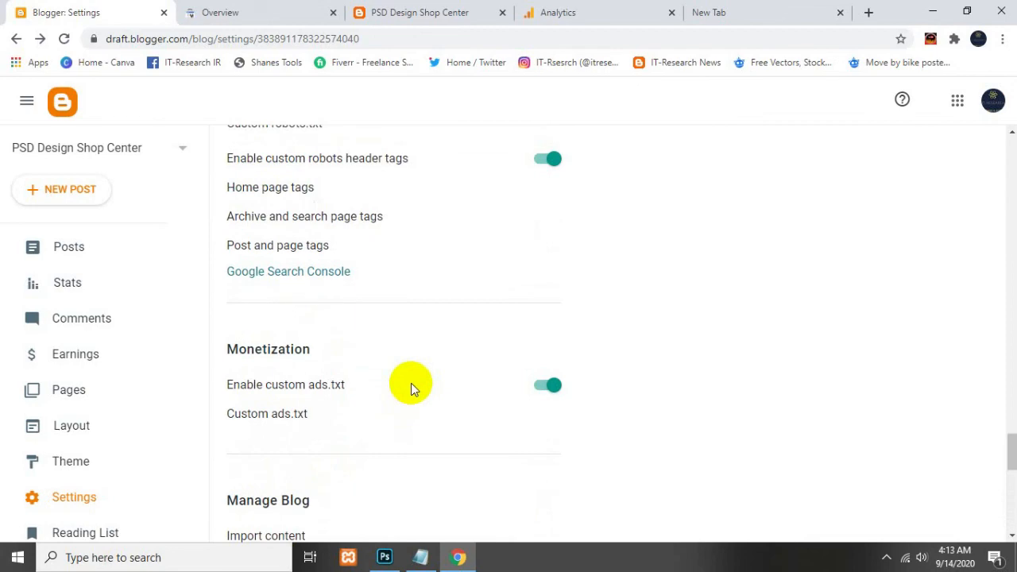
Check the Search Console overview, then recheck the Blogger settings, including the Google Analytics Property ID
click(203, 10)
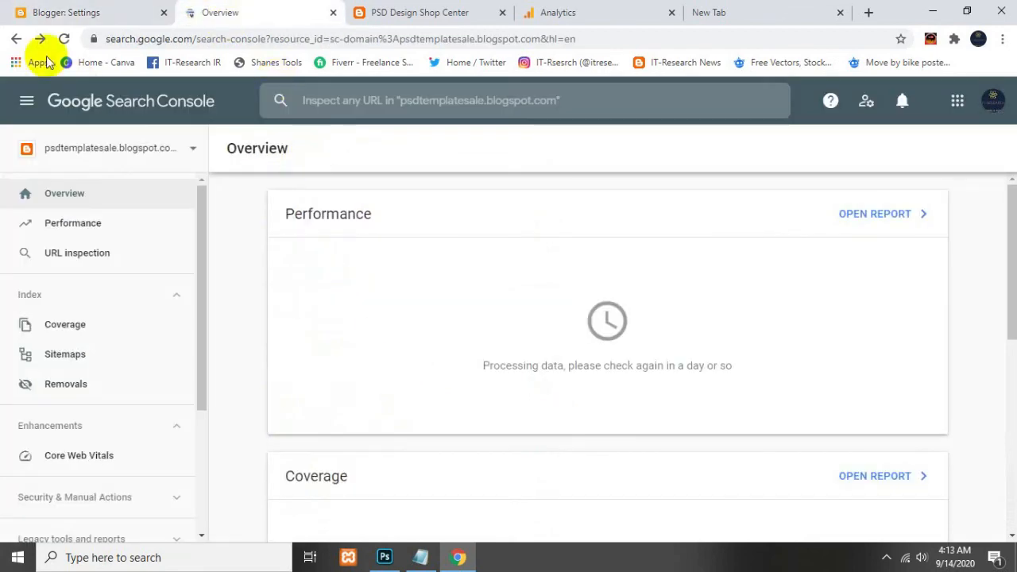
click(72, 12)
scroll(379, 245, up, 4)
scroll(452, 314, down, 1)
scroll(449, 329, up, 6)
scroll(477, 362, up, 8)
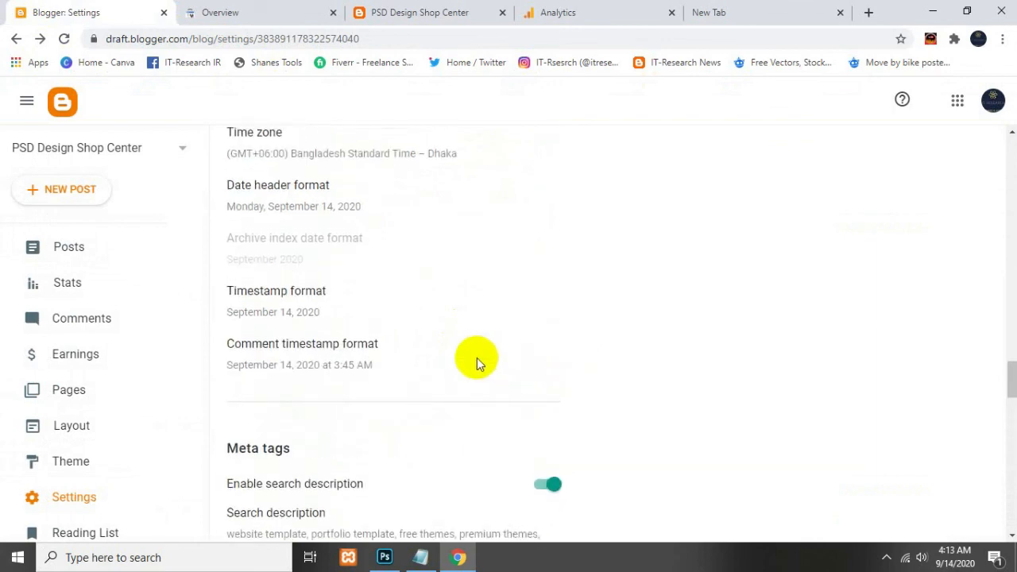
scroll(475, 362, up, 10)
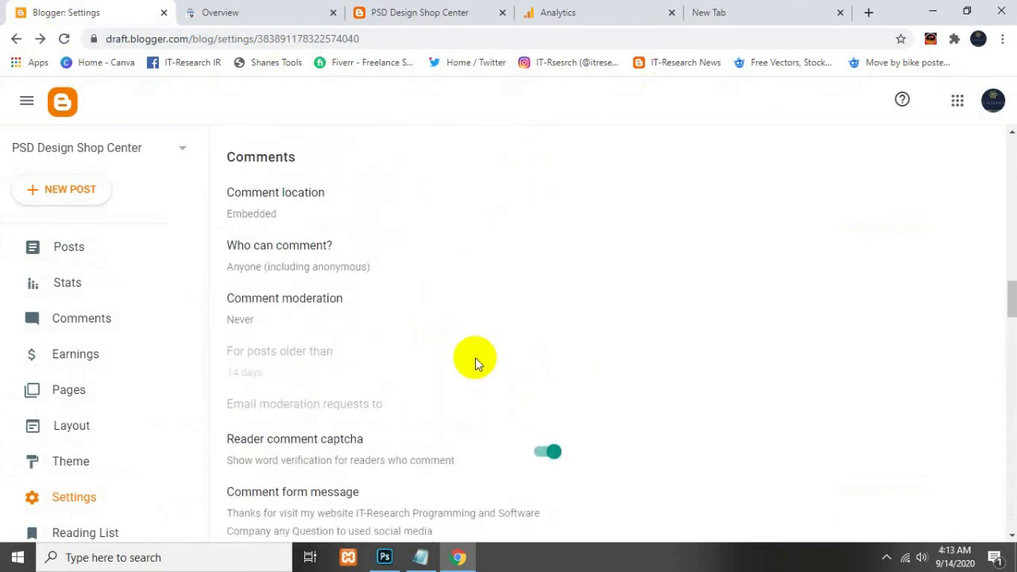
scroll(475, 361, up, 4)
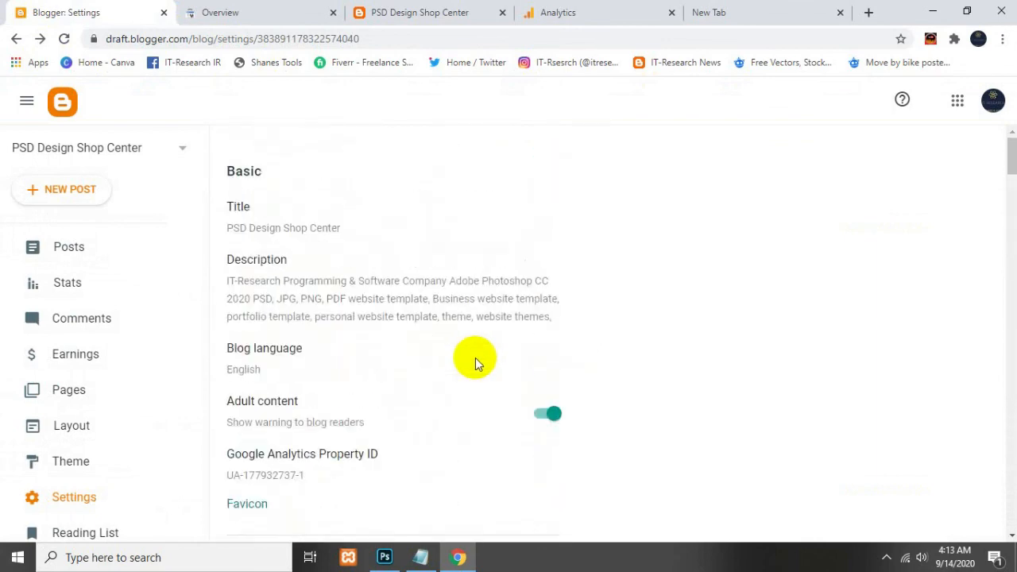
scroll(381, 405, down, 1)
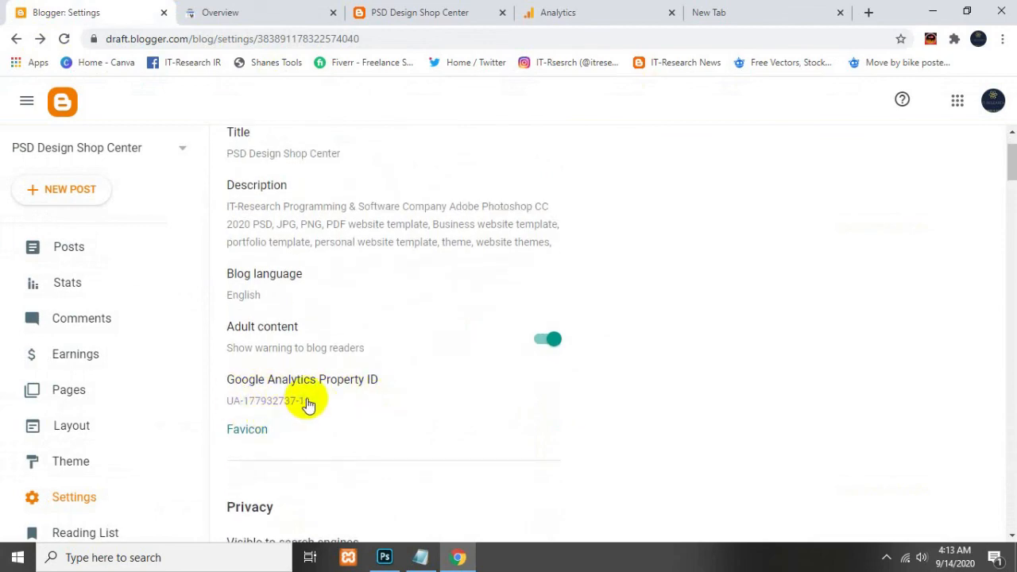
scroll(429, 385, down, 15)
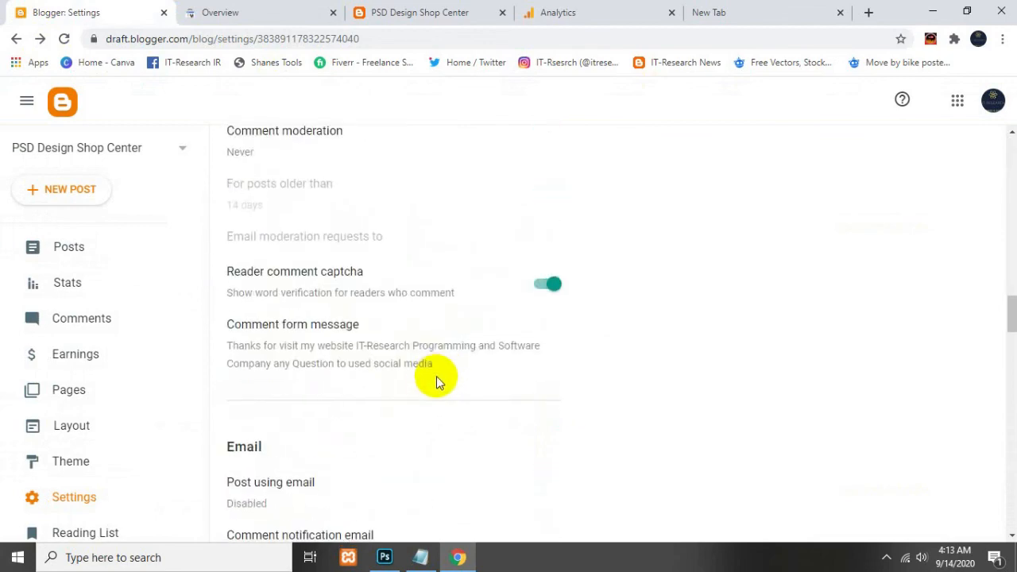
scroll(436, 376, down, 8)
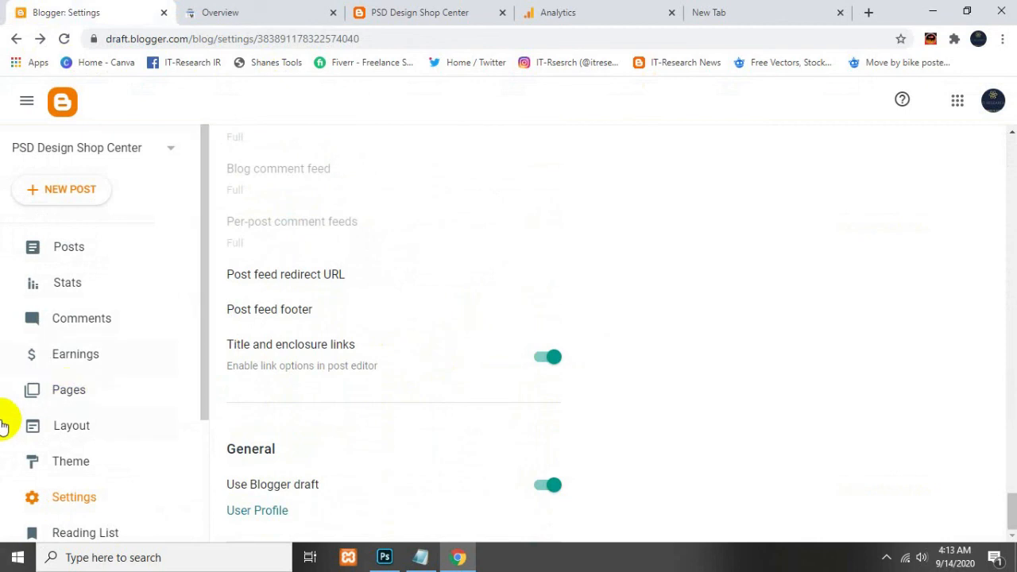
View the live PSD Design Shop Center blog's home page and check its connection security information
scroll(79, 433, down, 3)
click(79, 396)
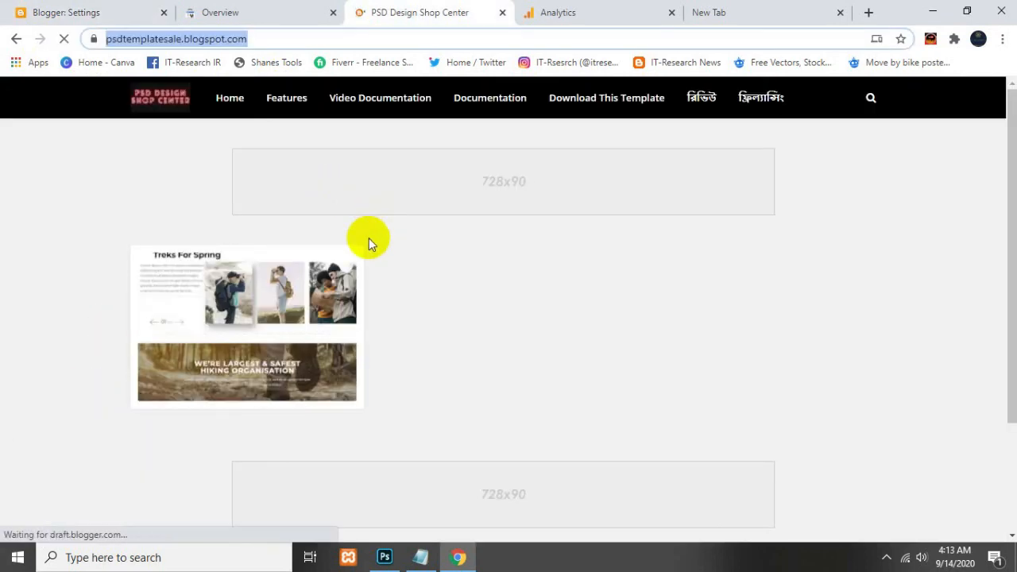
click(231, 97)
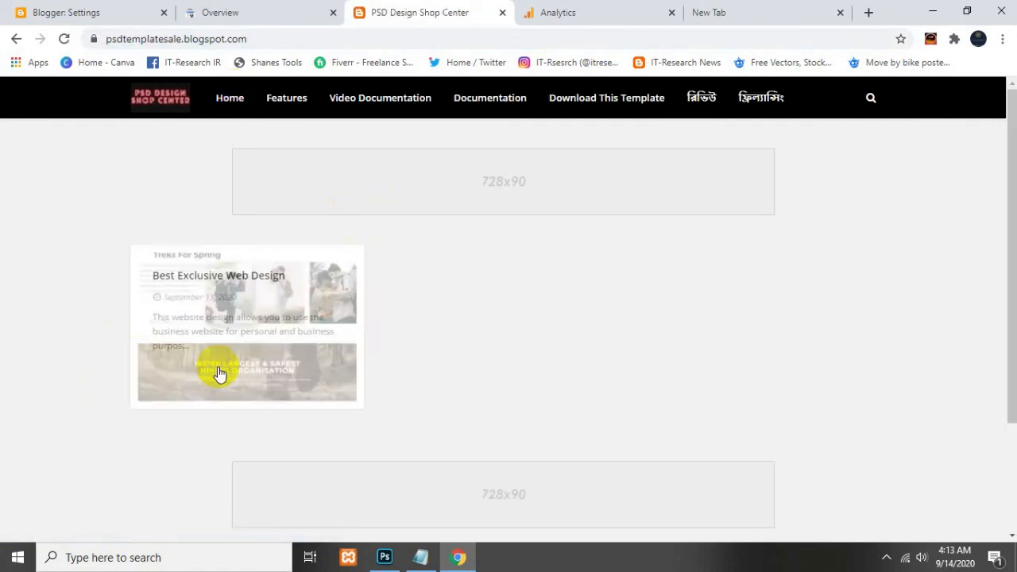
click(93, 38)
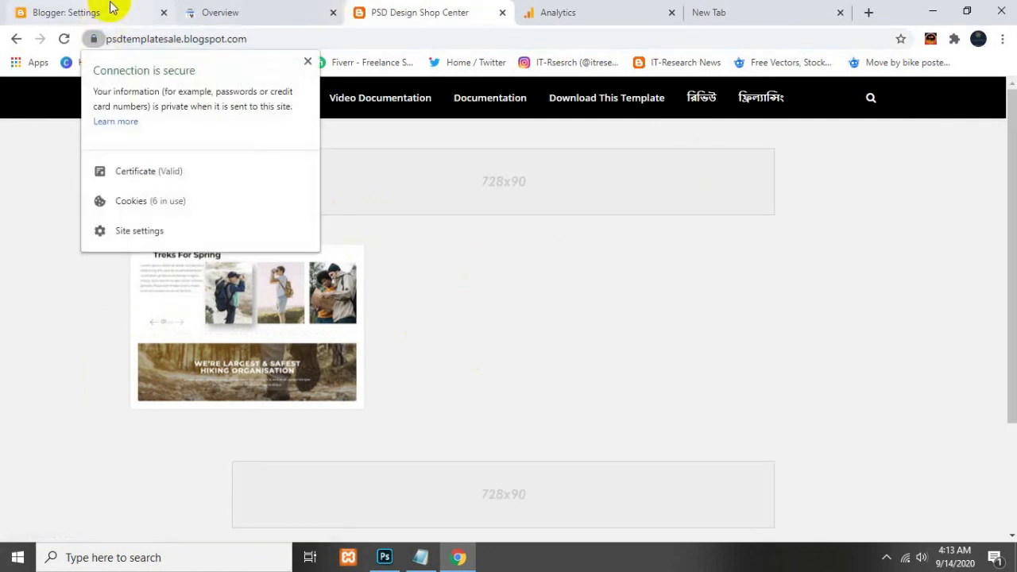
click(5, 177)
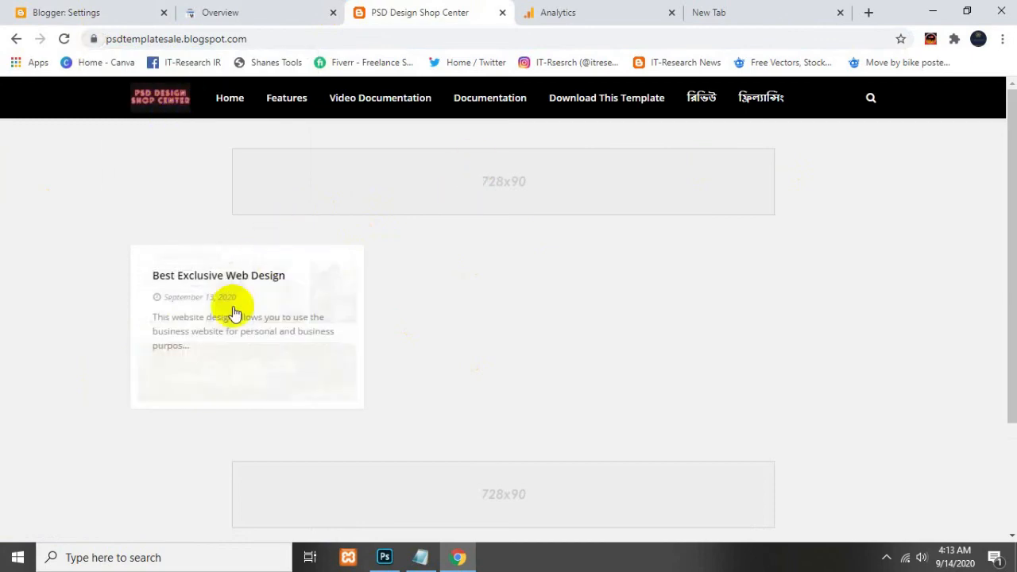
Close the PSD Design Shop Center, Analytics and New Tab browser tabs
click(273, 8)
click(427, 8)
middle_click(427, 6)
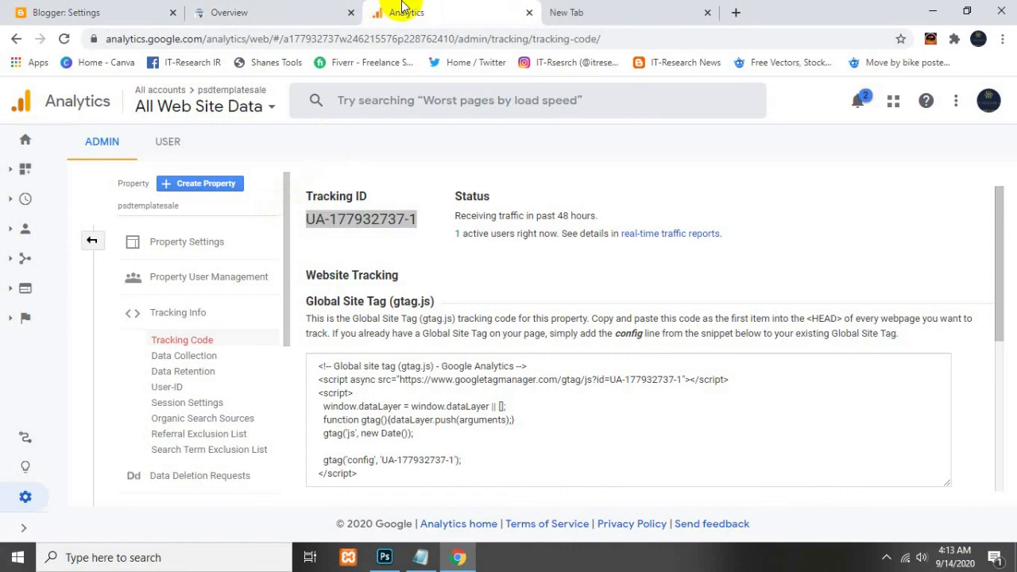
middle_click(402, 7)
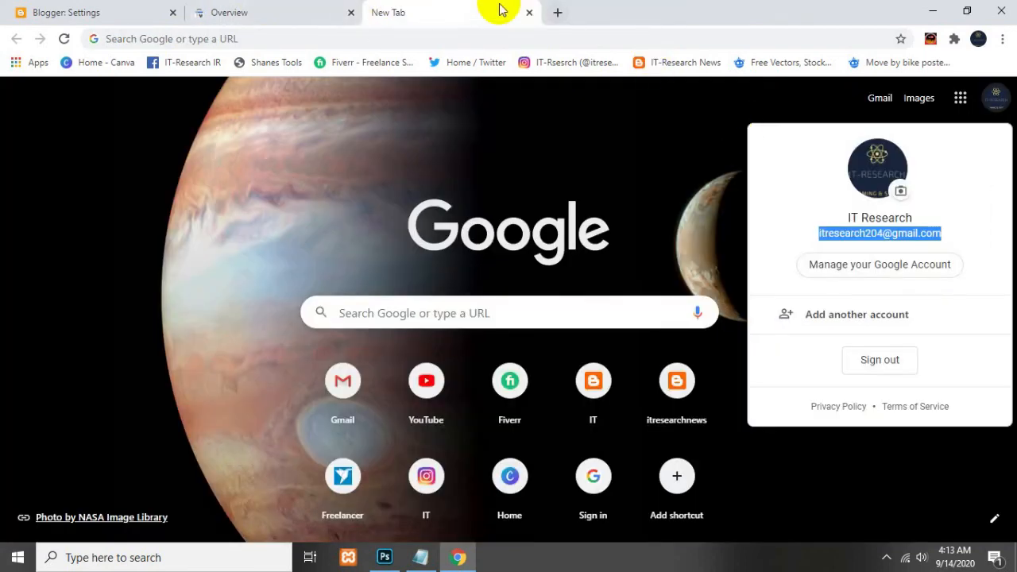
middle_click(500, 7)
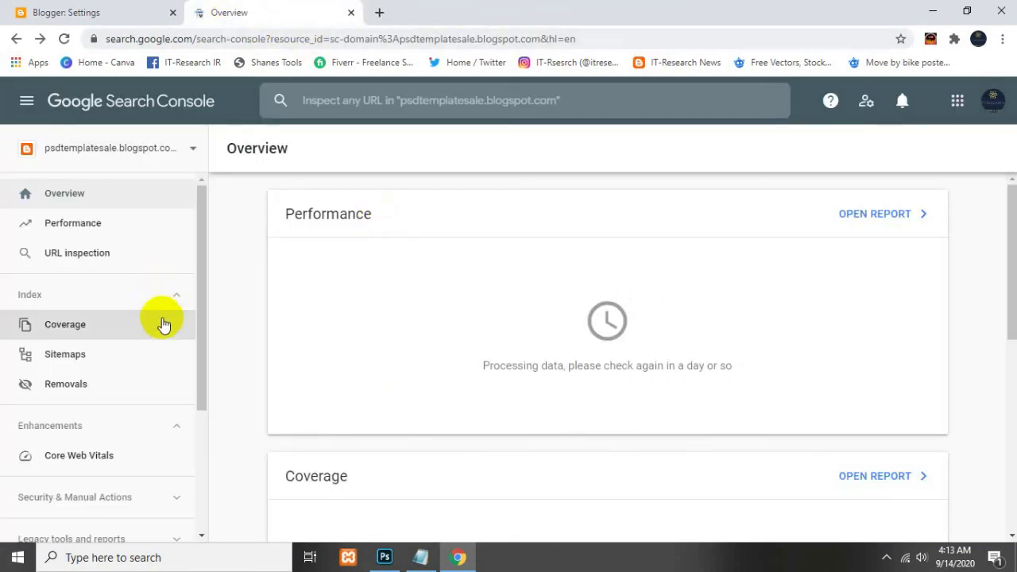
Switch Blogger to the Cheek Image blog and open its live site
click(130, 12)
scroll(159, 334, up, 3)
click(137, 159)
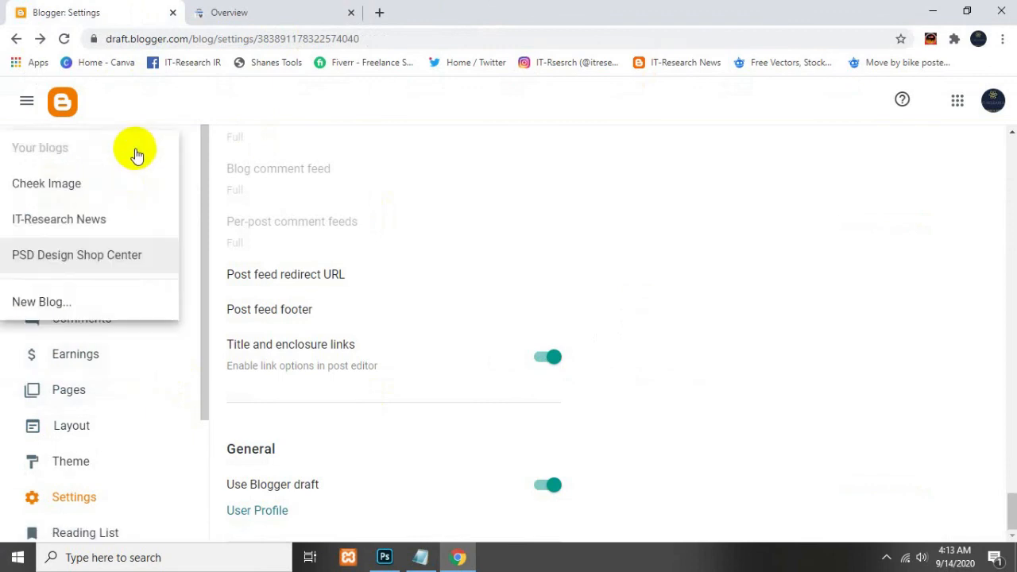
click(72, 189)
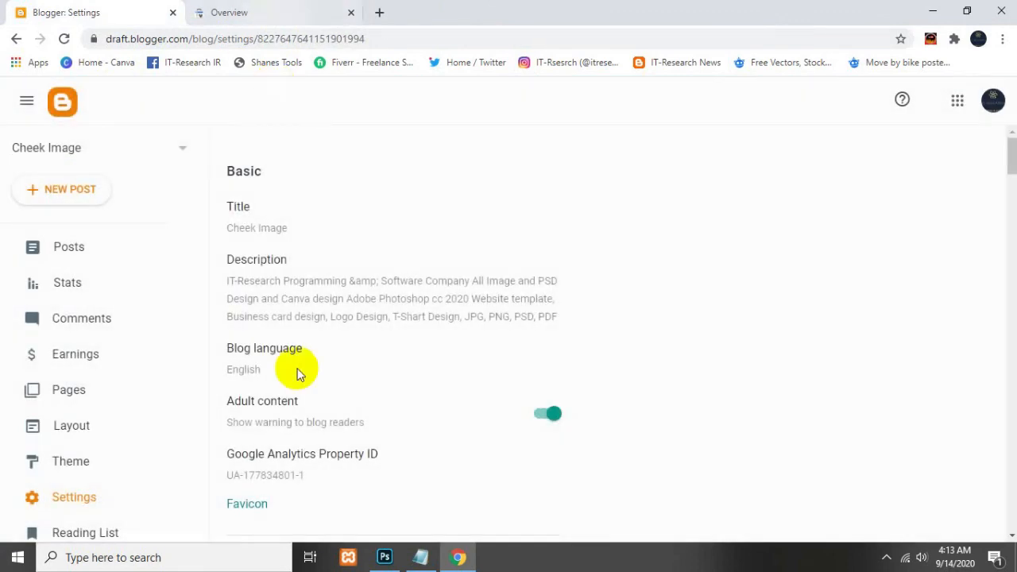
scroll(95, 386, down, 3)
click(71, 395)
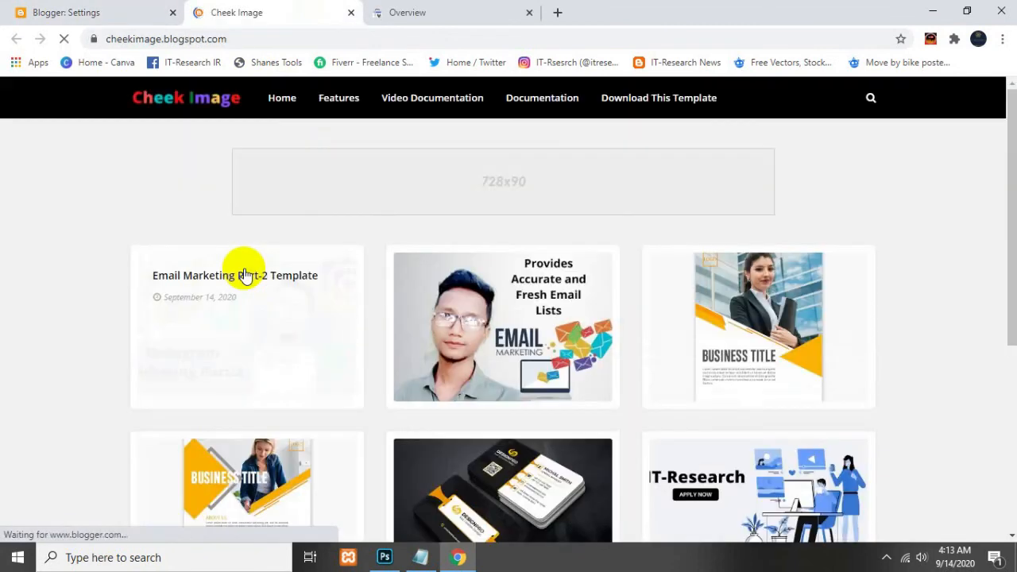
Start adding a new property in Google Search Console from the property selector
click(450, 8)
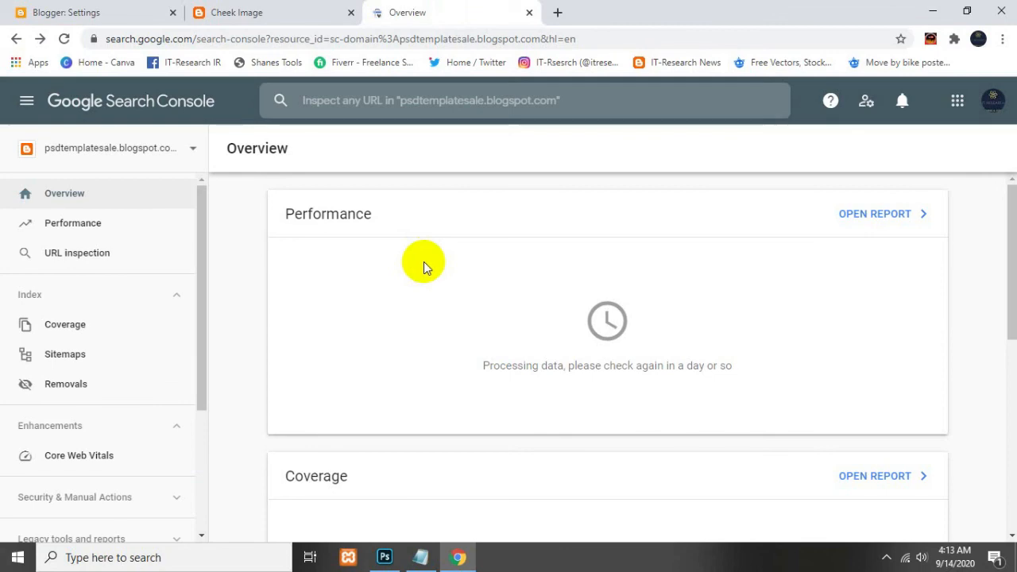
scroll(434, 357, down, 2)
scroll(434, 355, up, 5)
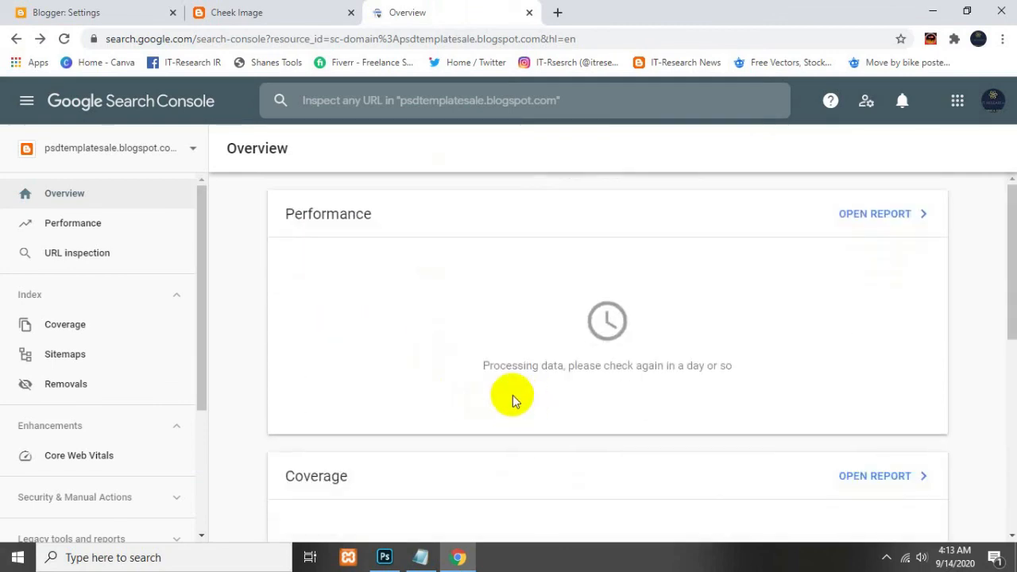
click(156, 155)
click(79, 279)
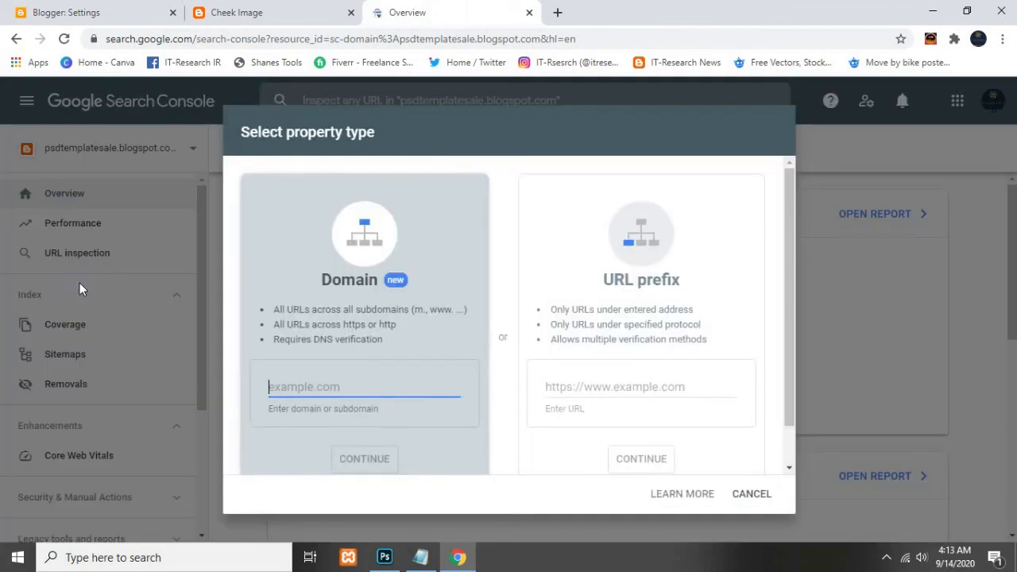
Copy the Cheek Image blog's address and enter cheekimage.blogspot.com as the Domain property
click(278, 10)
click(191, 46)
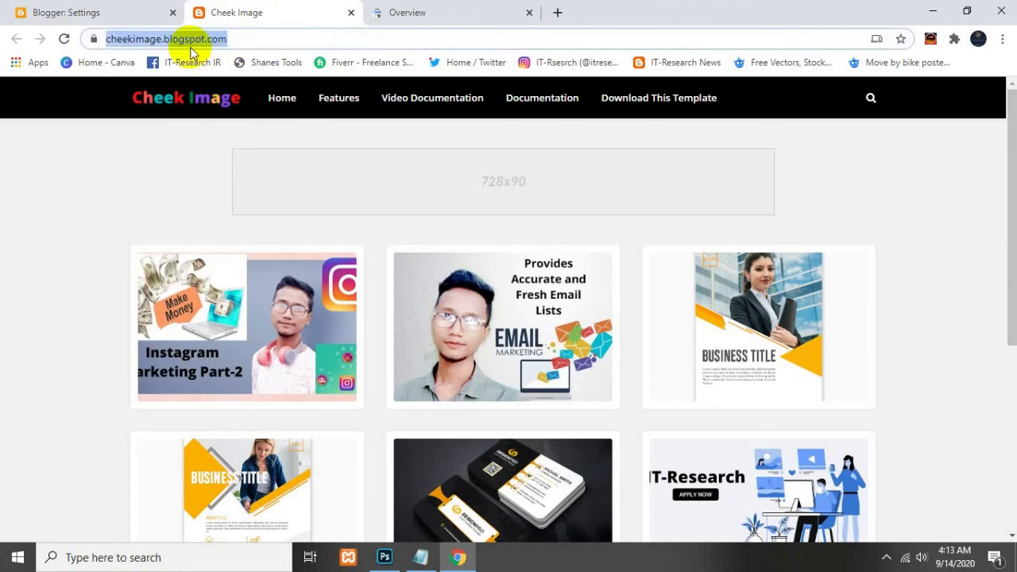
drag(268, 36, 40, 54)
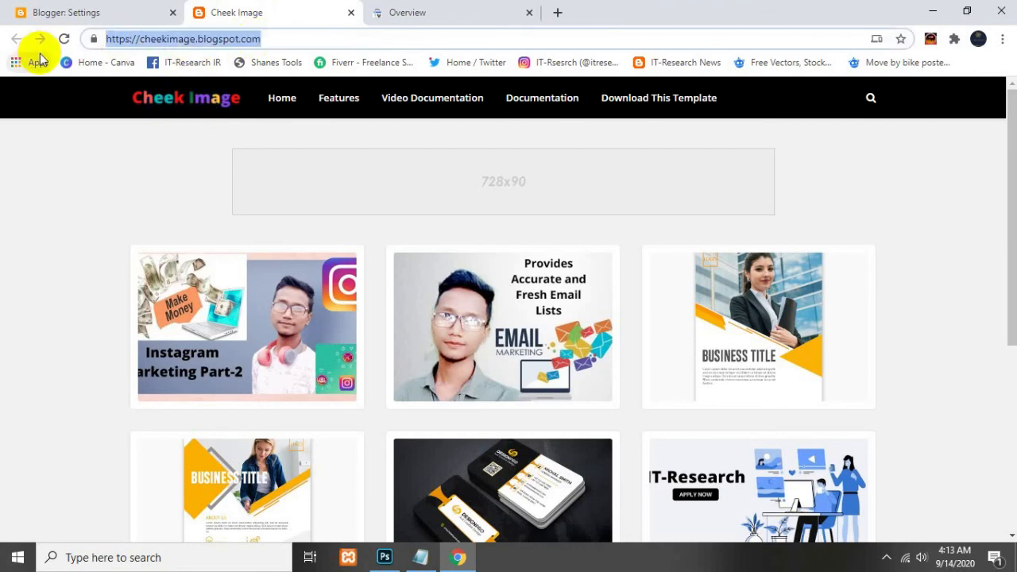
click(427, 10)
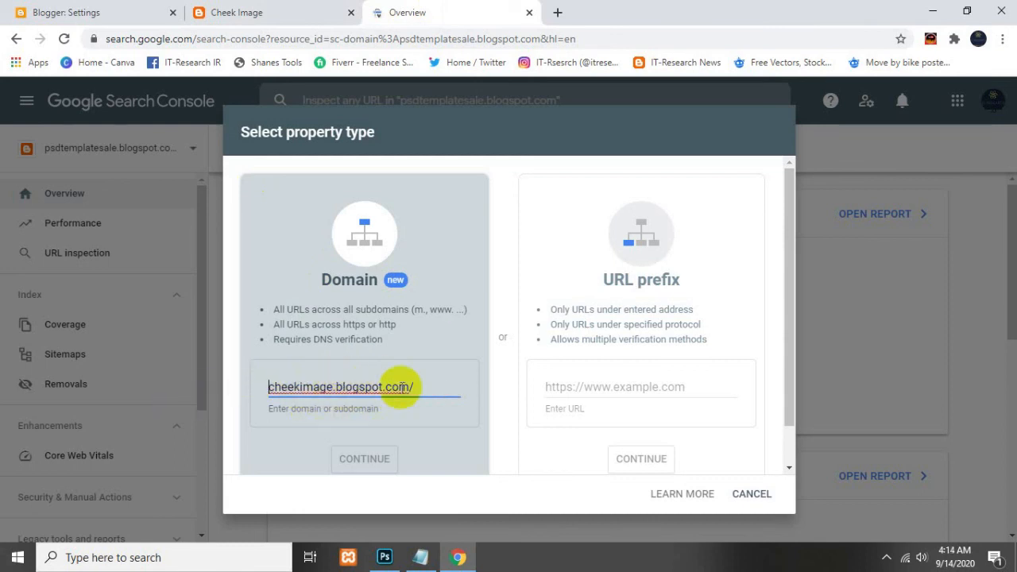
key(BackSpace)
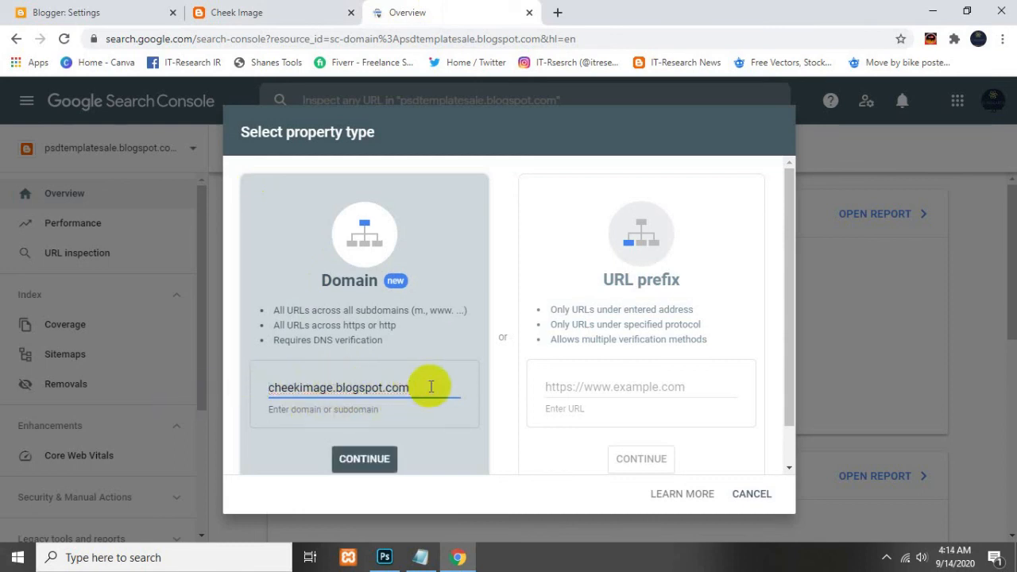
Submit the cheekimage.blogspot.com domain property, go to the property's overview and dismiss the Mobile First Indexing notice
click(371, 461)
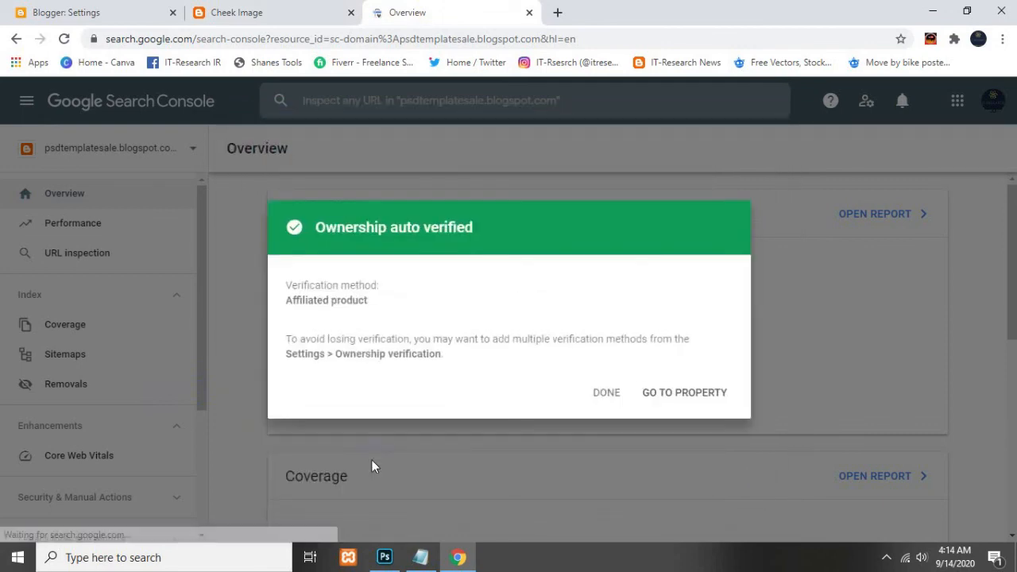
click(671, 393)
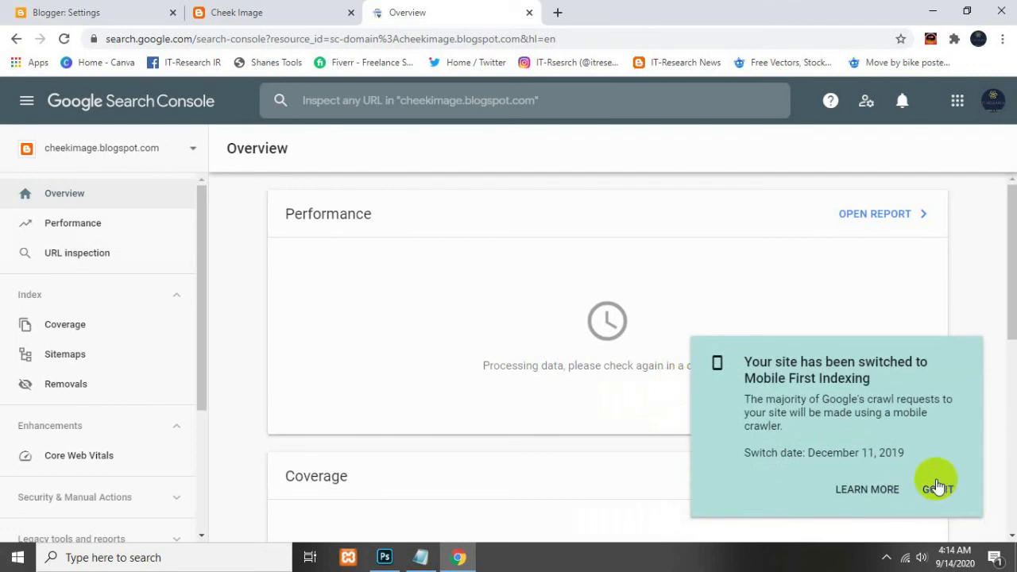
click(936, 486)
scroll(517, 459, down, 7)
scroll(524, 461, up, 7)
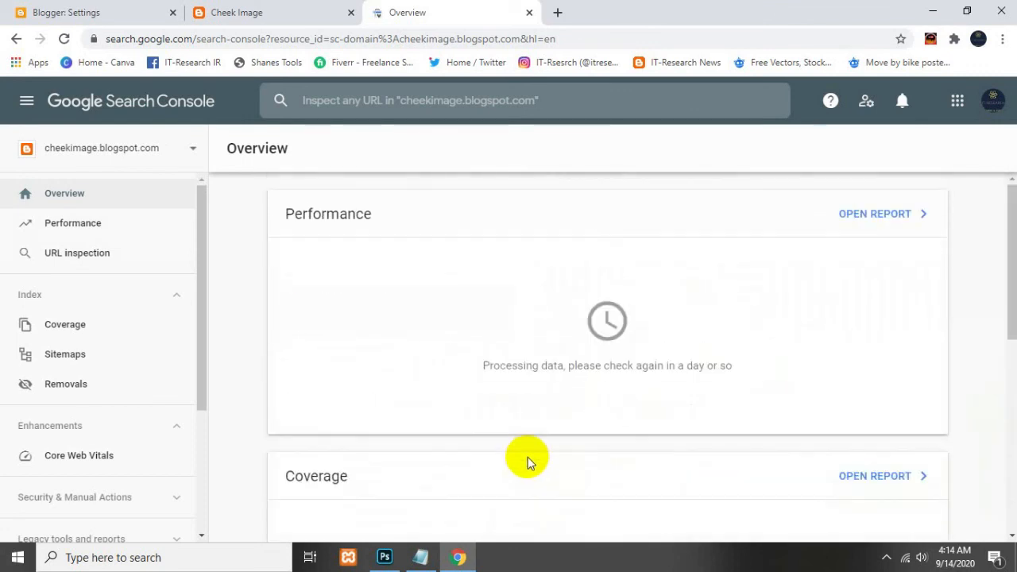
Review the list of added properties in the property selector and look over the Cheek Image overview
click(119, 147)
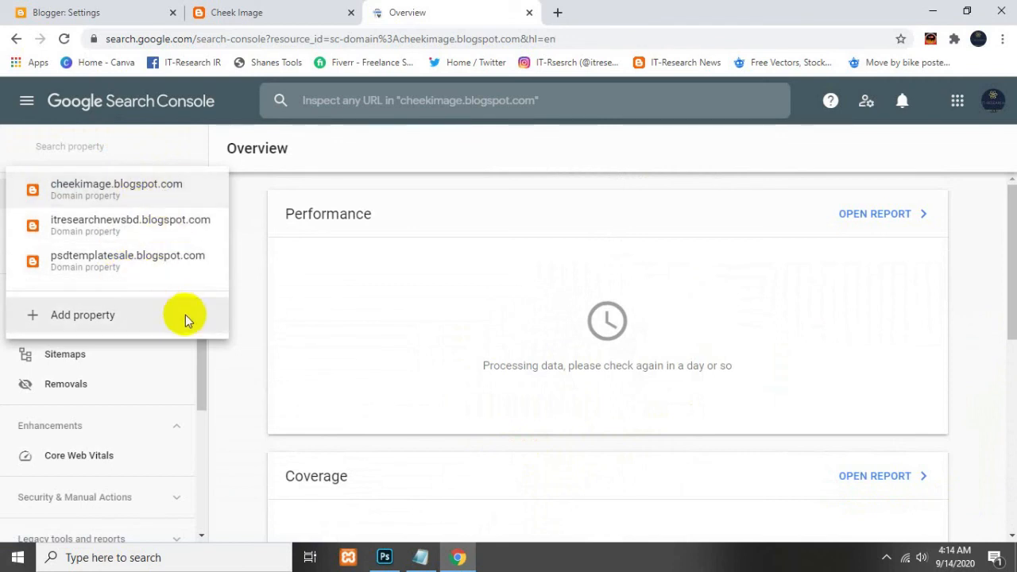
click(251, 362)
scroll(333, 393, down, 3)
scroll(330, 379, up, 3)
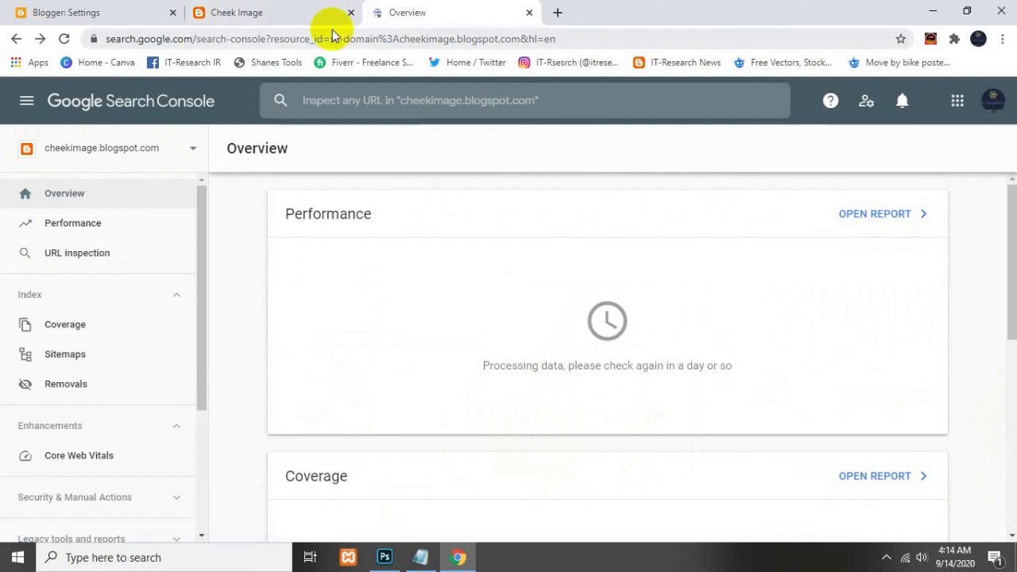
Return to the Blogger settings, switch to the IT-Research News blog and open its live site
click(267, 8)
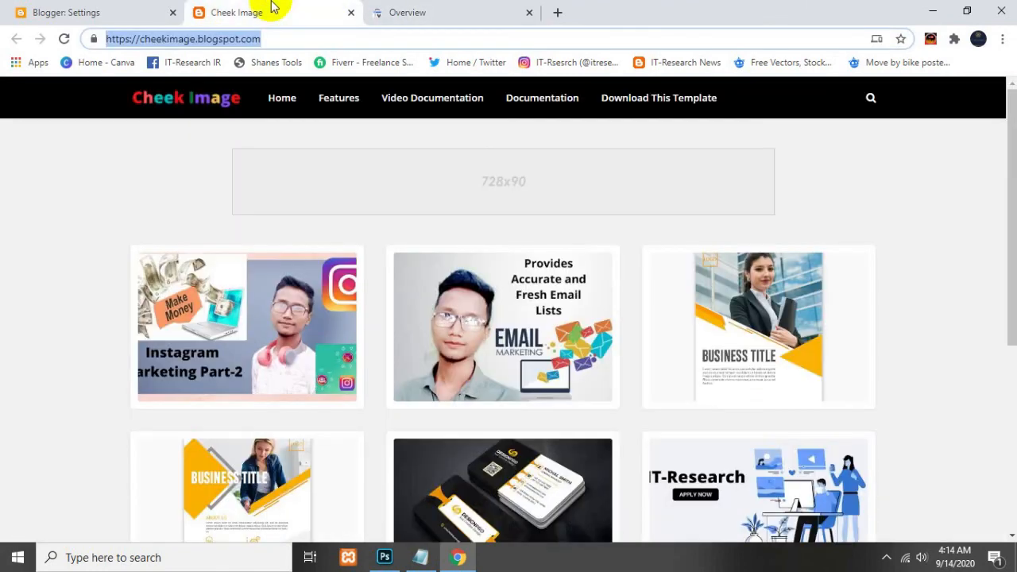
click(165, 6)
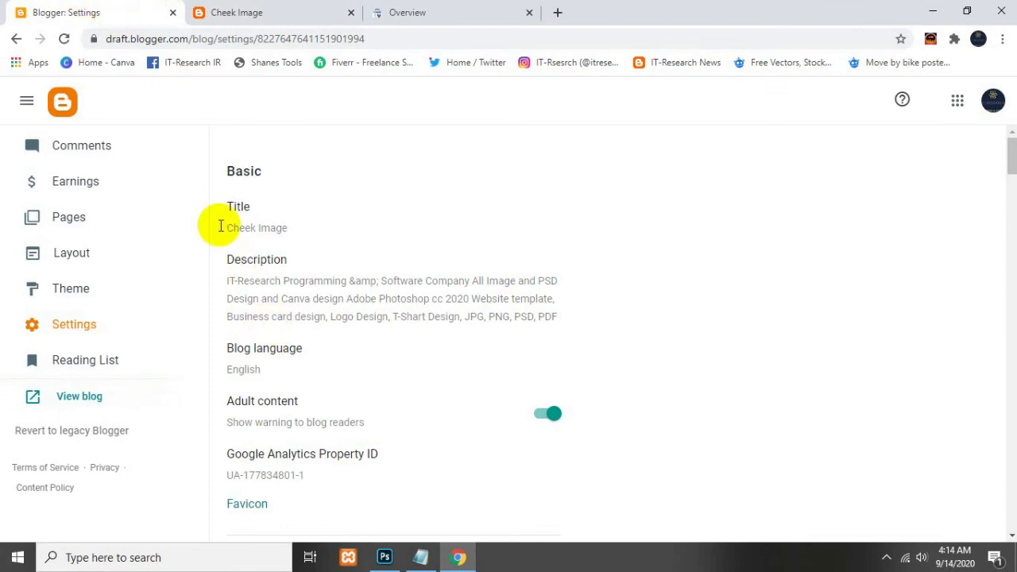
click(270, 9)
click(79, 12)
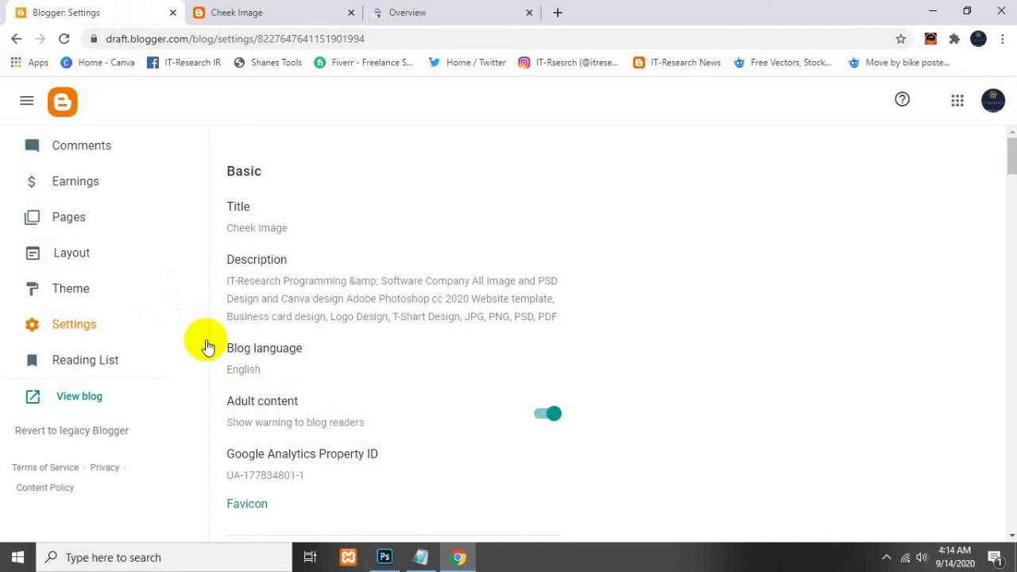
scroll(119, 183, up, 3)
click(118, 151)
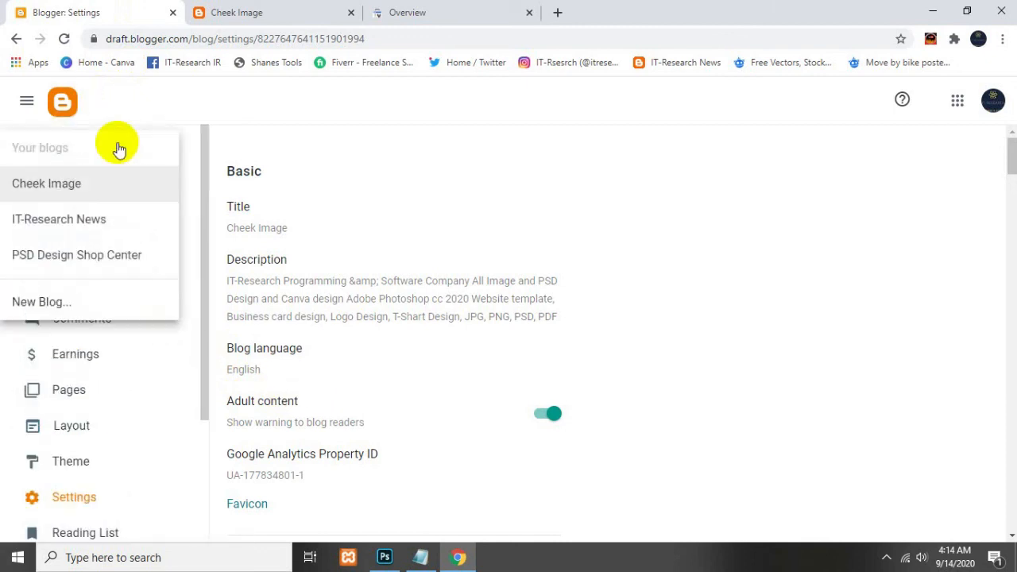
click(90, 220)
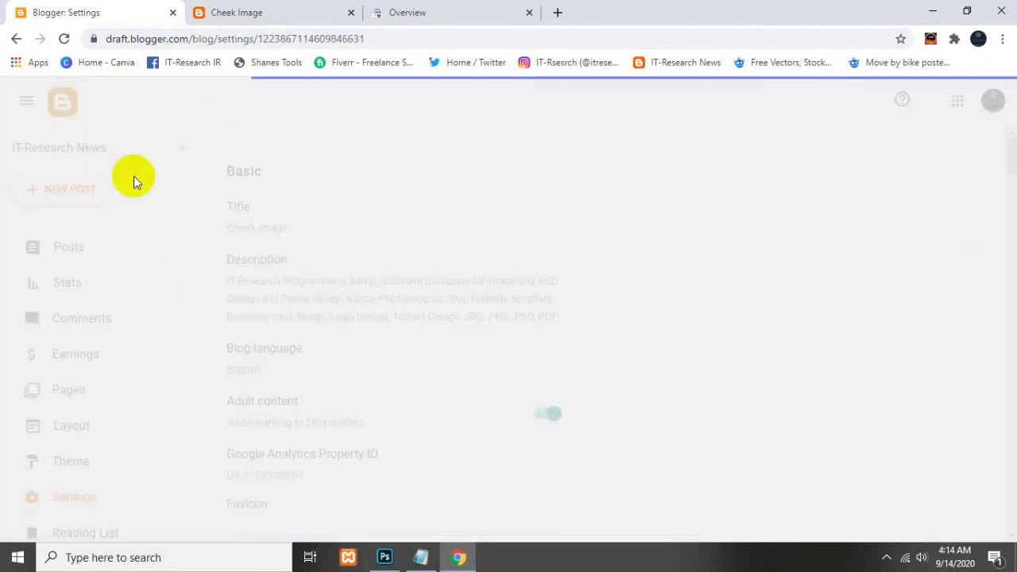
scroll(104, 374, down, 3)
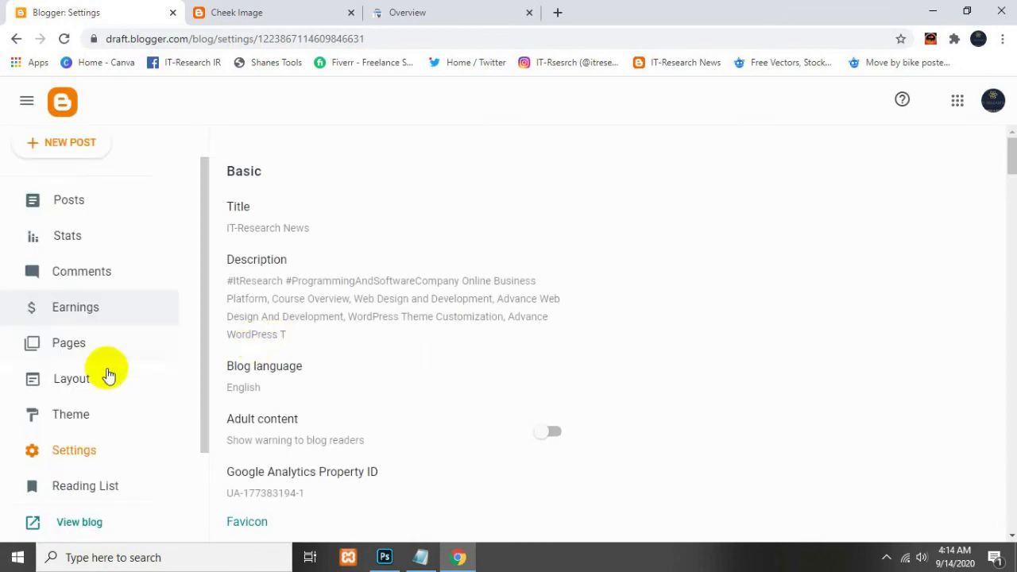
click(79, 394)
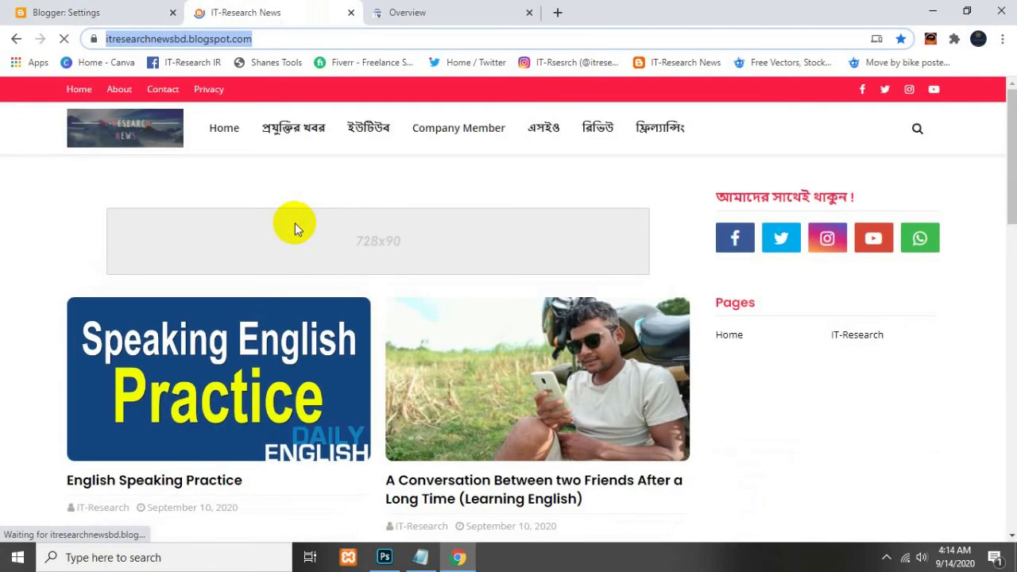
Look through the IT-Research News home page and its "What is a IT-Research Company" post
scroll(354, 295, down, 5)
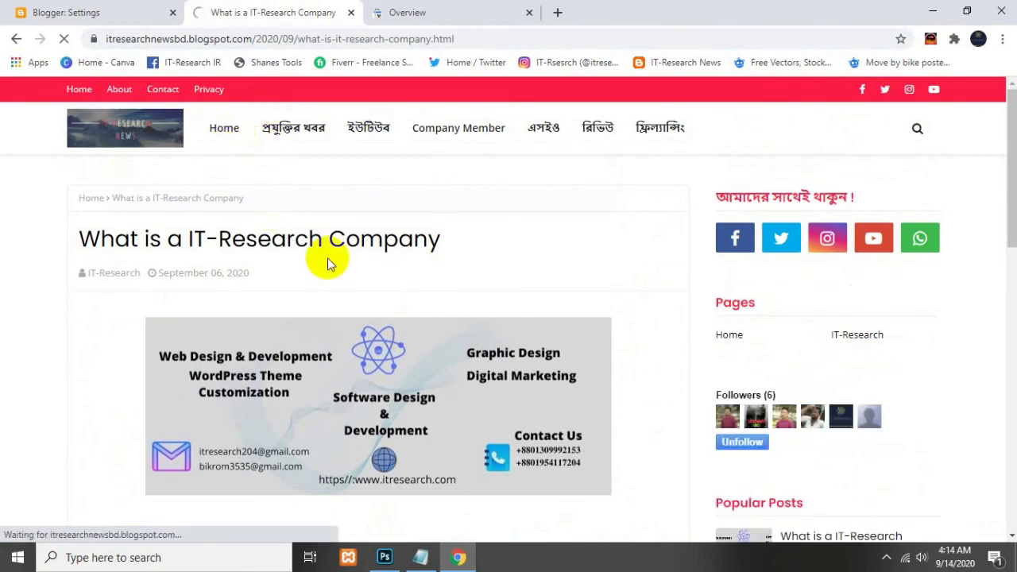
scroll(575, 321, down, 6)
scroll(578, 325, down, 7)
scroll(603, 346, up, 13)
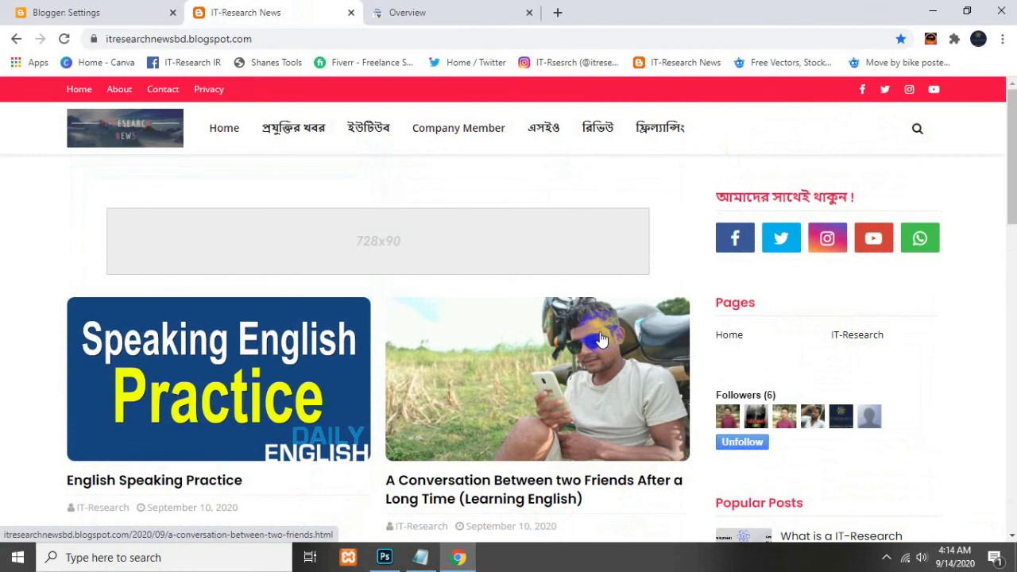